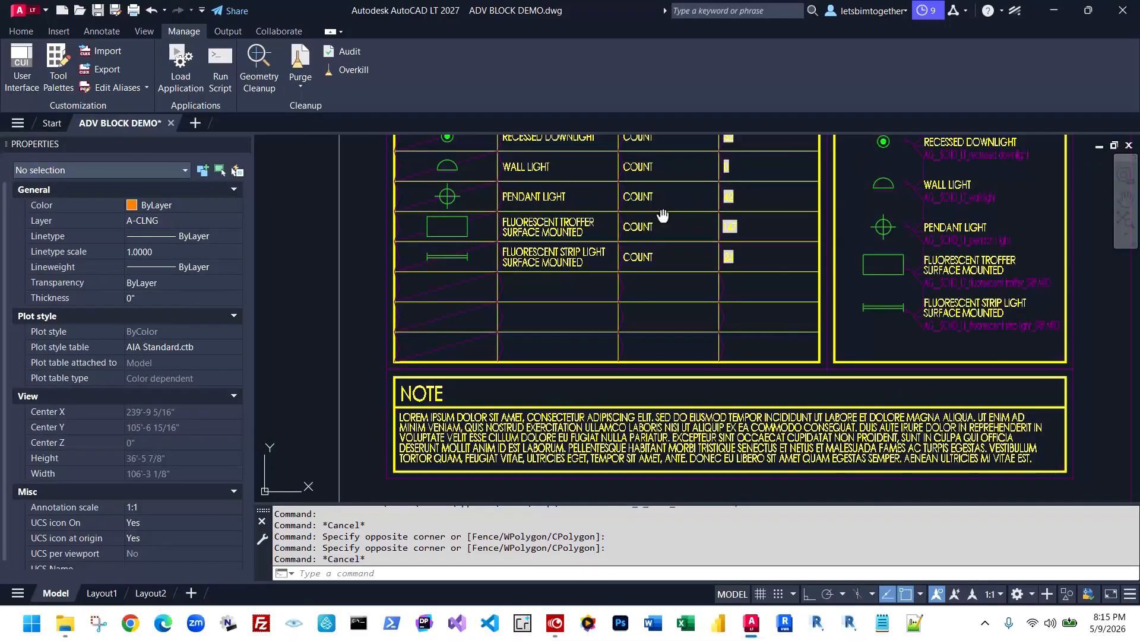
Examine the lighting schedule, lighting legend and note beside the floor plan
scroll(759, 205, "up", 8)
scroll(731, 301, "down", 4)
mouse_move(738, 326)
middle_mouse_down()
mouse_move(808, 171)
mouse_move(936, 168)
middle_mouse_up()
scroll(937, 168, "down", 4)
middle_click_drag(683, 251, 801, 333)
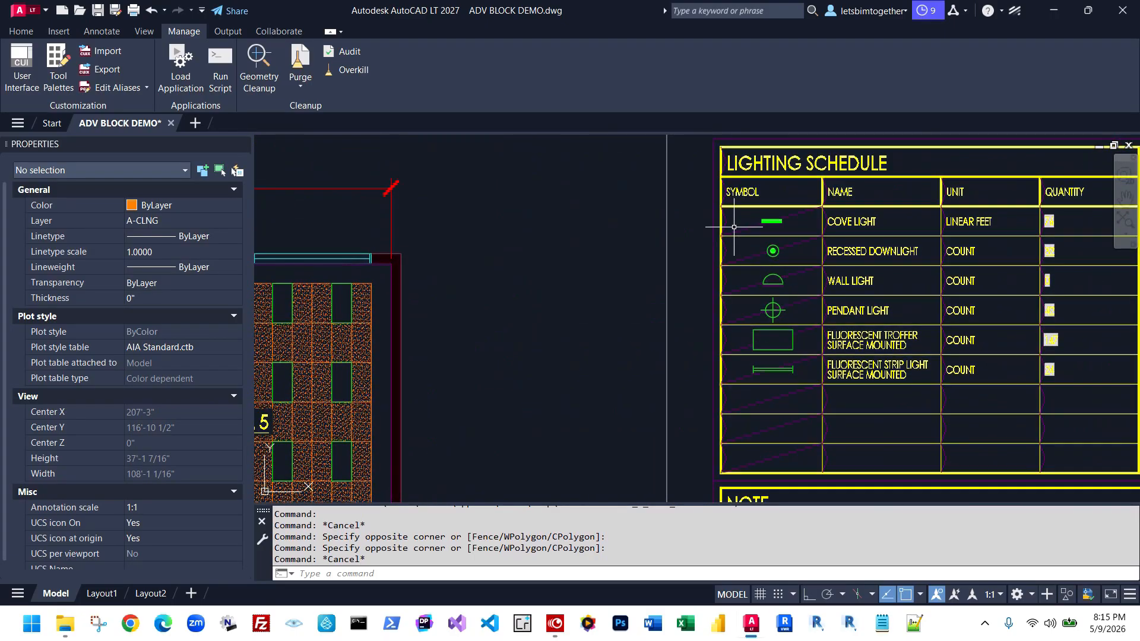
Bring up a full plot preview of the windowed sheet area in model space
scroll(734, 226, "down", 6)
scroll(615, 265, "down", 3)
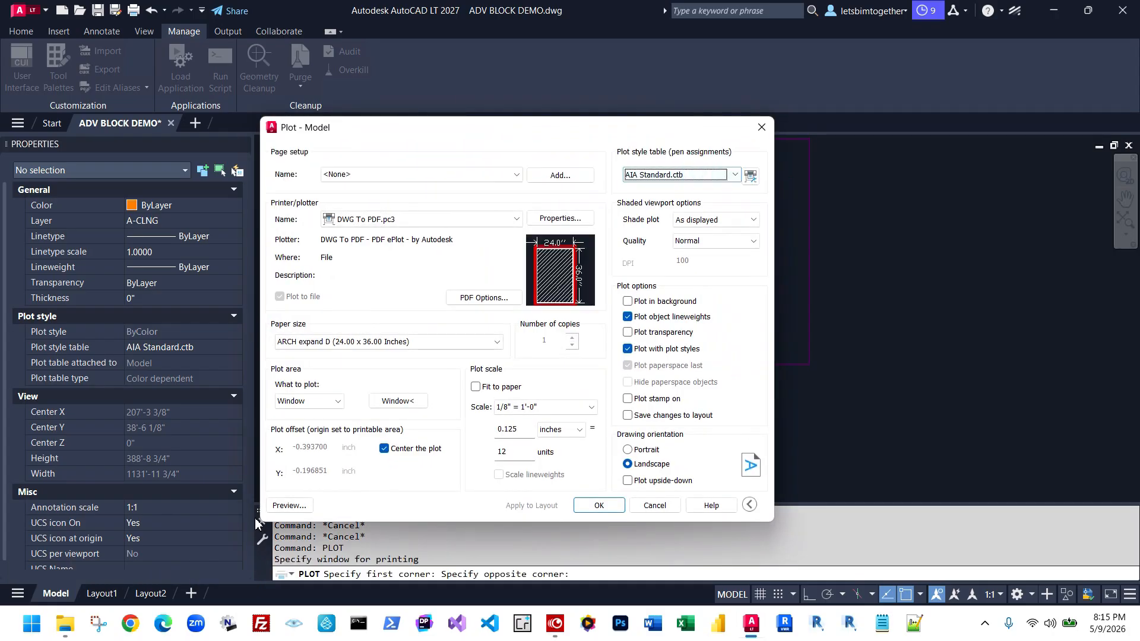
left_click(288, 506)
left_click(627, 320)
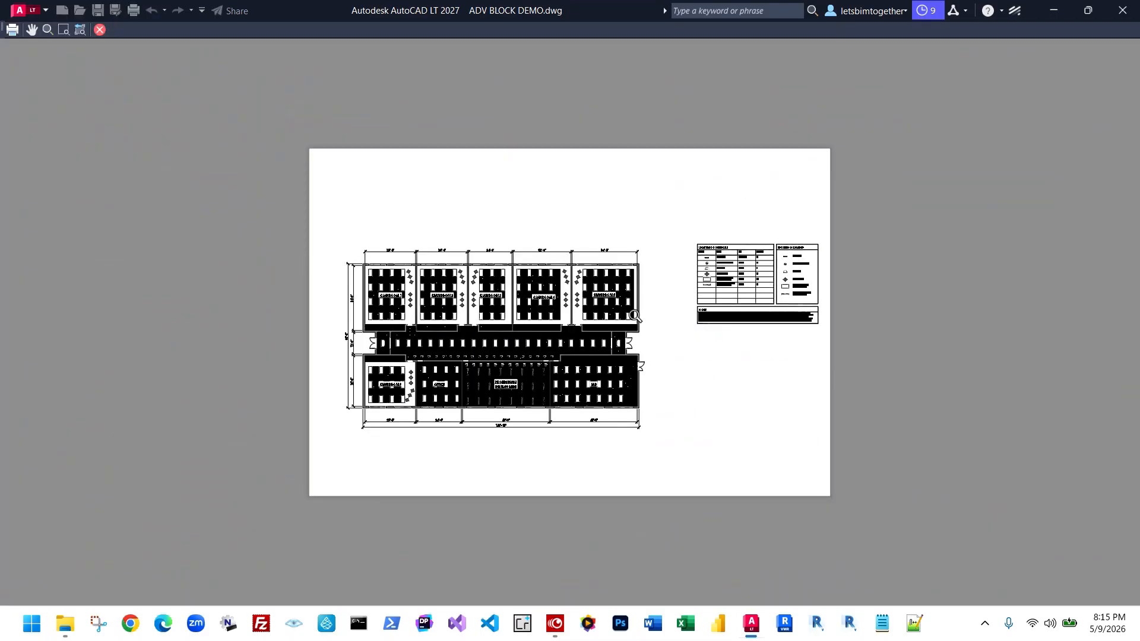
Examine Classroom 9 and the rest of the reflected ceiling plan in the plot preview
scroll(448, 387, "up", 10)
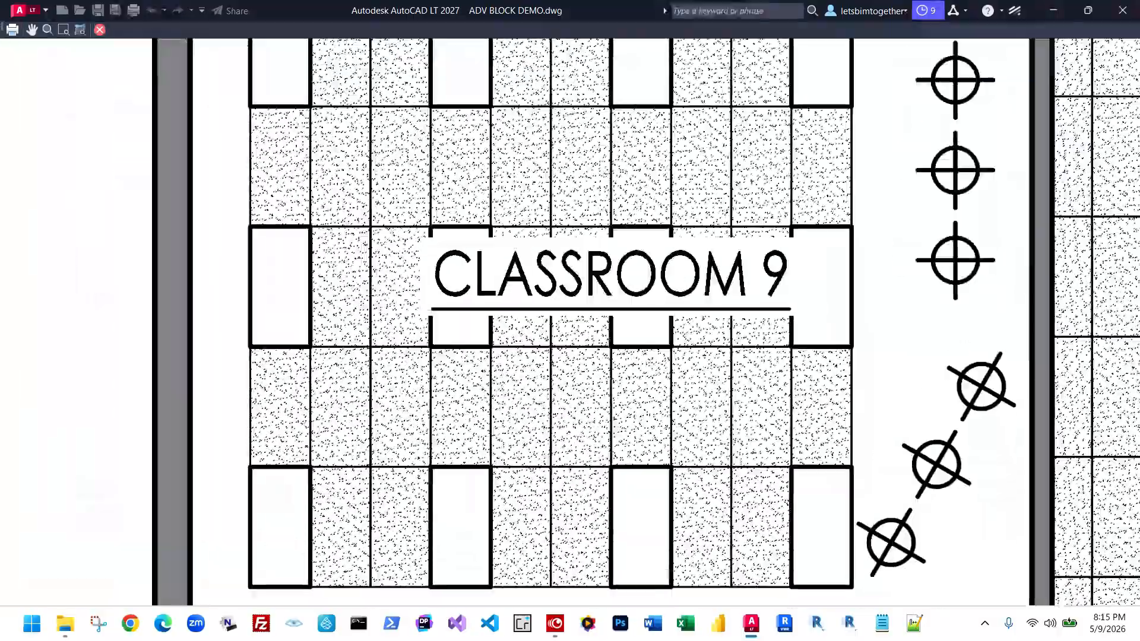
scroll(538, 372, "down", 10)
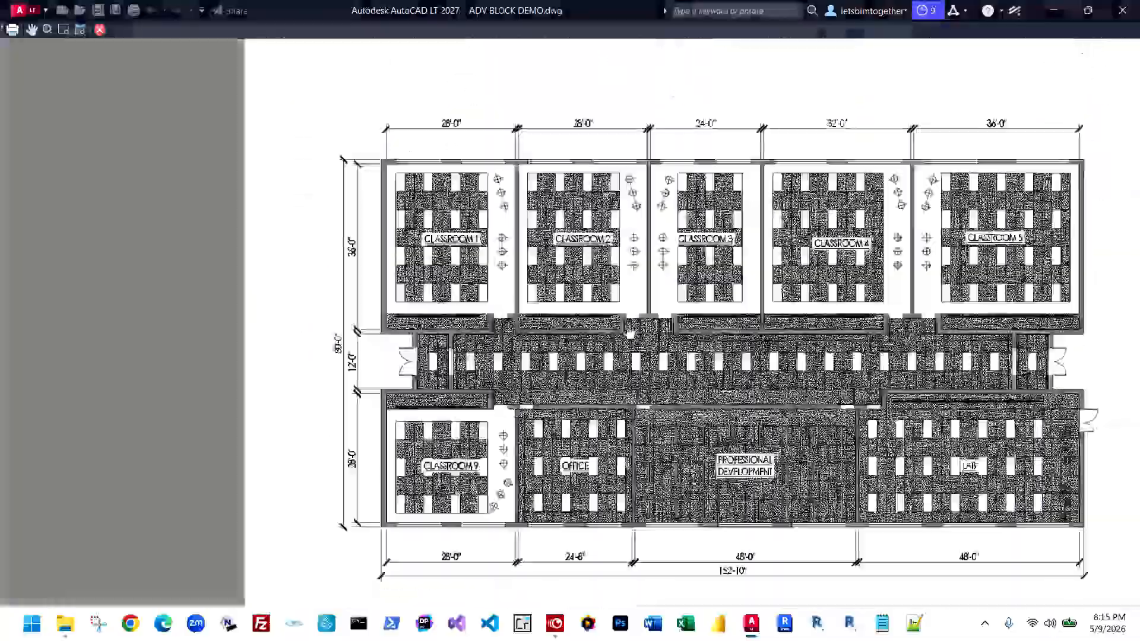
scroll(559, 272, "up", 4)
middle_click_drag(677, 264, 176, 217)
middle_click_drag(763, 250, 800, 143)
middle_click_drag(408, 421, 558, 195)
scroll(614, 406, "down", 2)
middle_click_drag(614, 406, 711, 345)
scroll(619, 371, "up", 2)
middle_click_drag(933, 368, 671, 366)
middle_click_drag(779, 365, 585, 384)
scroll(585, 385, "down", 2)
scroll(983, 386, "up", 2)
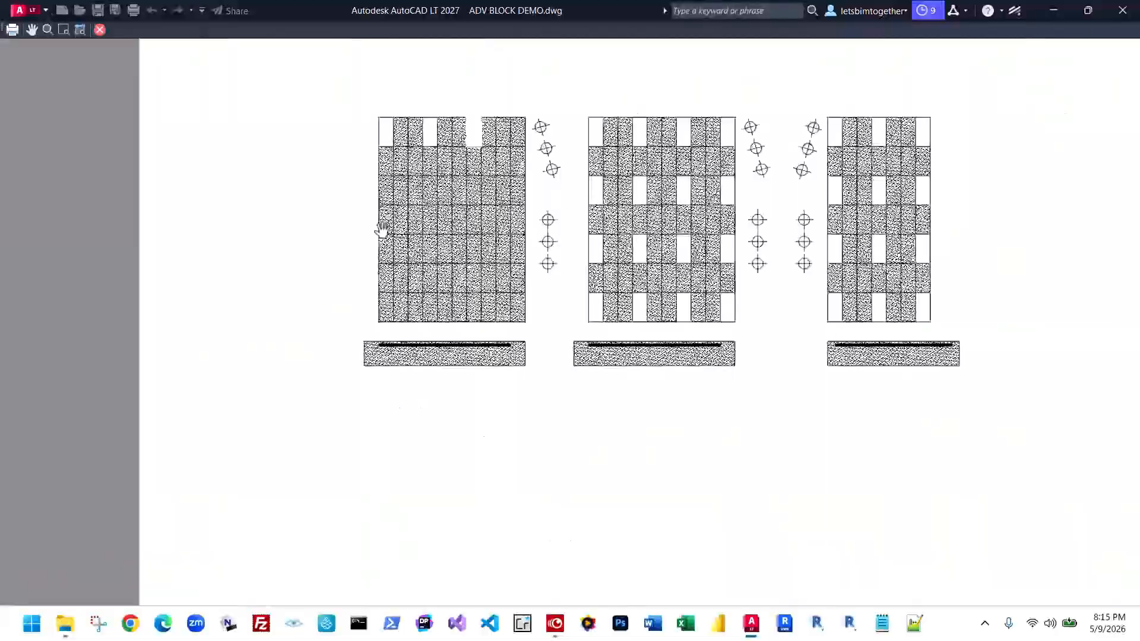
Inspect the ceiling grid, troffers, pendant lights and cove light of Classroom 1 in the preview
scroll(382, 229, "up", 3)
scroll(457, 221, "down", 1)
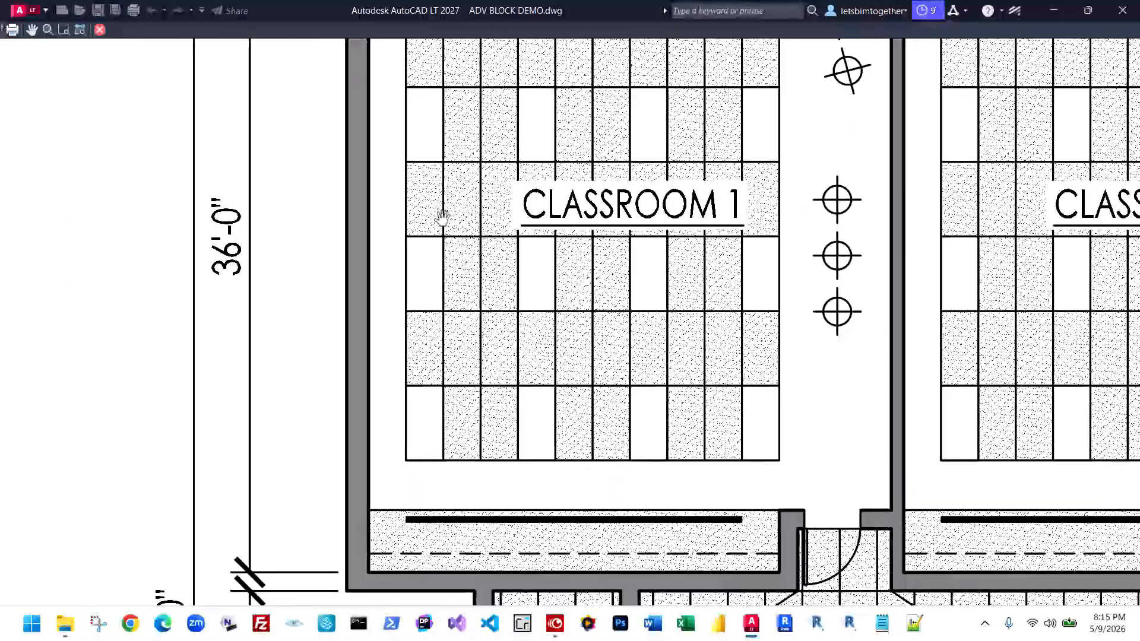
scroll(472, 396, "up", 2)
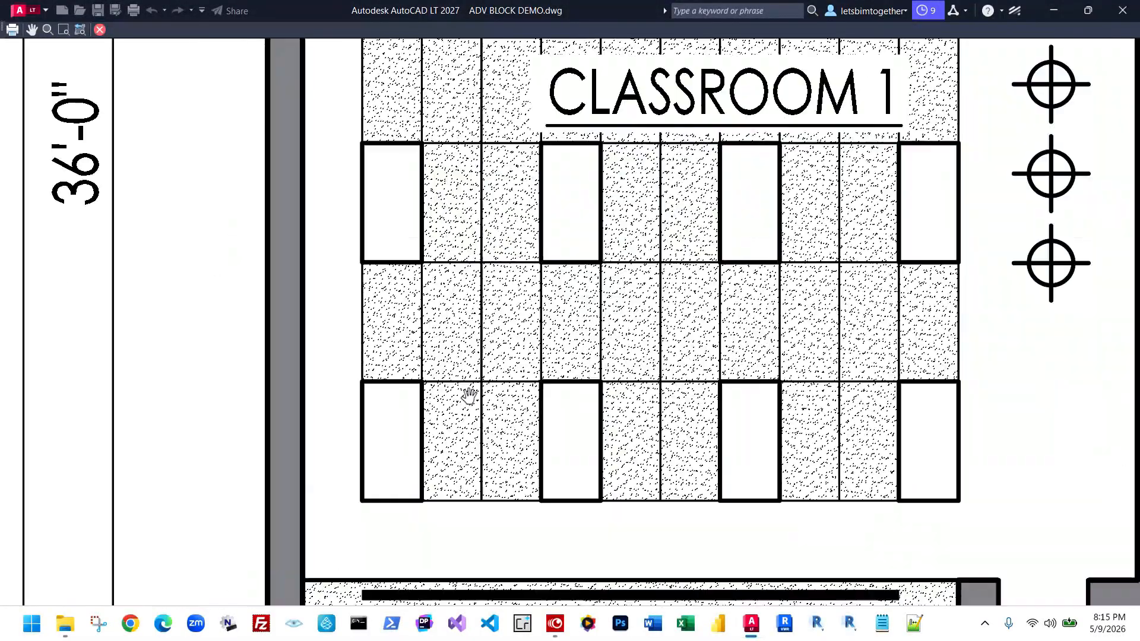
left_click_drag(366, 443, 488, 353)
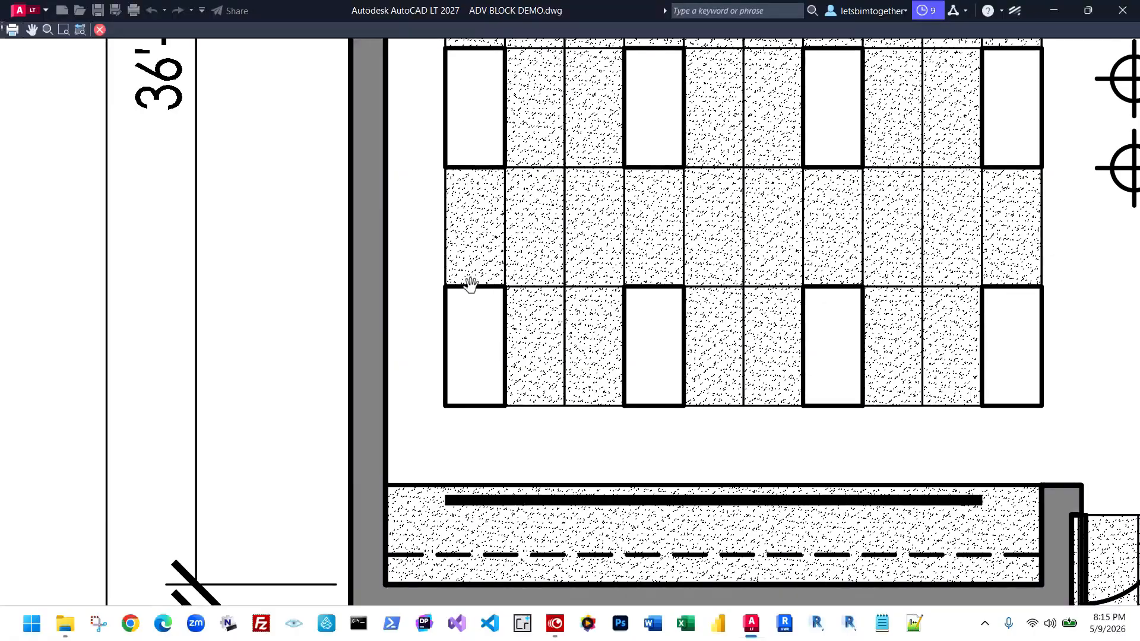
scroll(480, 351, "down", 3)
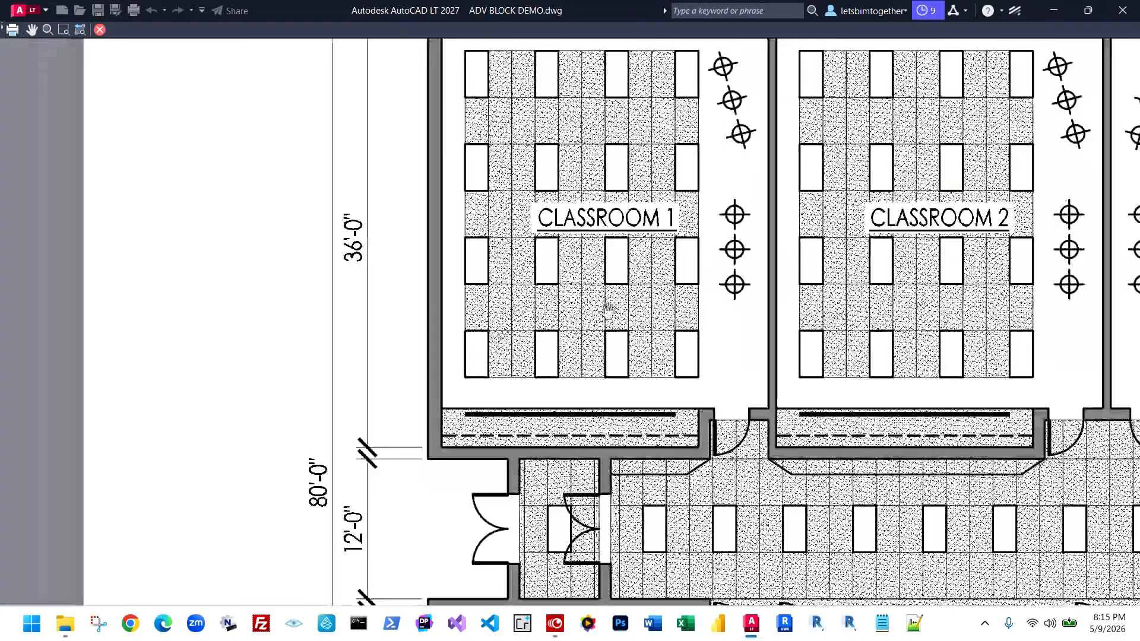
scroll(720, 244, "up", 4)
scroll(687, 204, "down", 6)
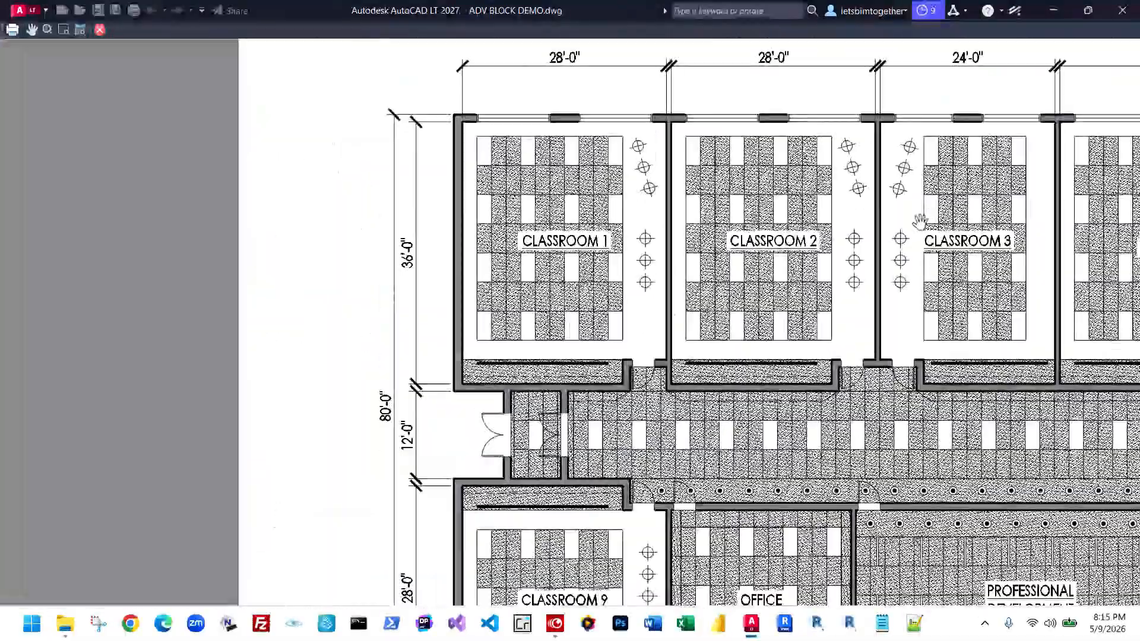
Inspect the classroom cove lights, the corridor ceiling and its recessed downlights in the preview
left_click_drag(1138, 319, 675, 250)
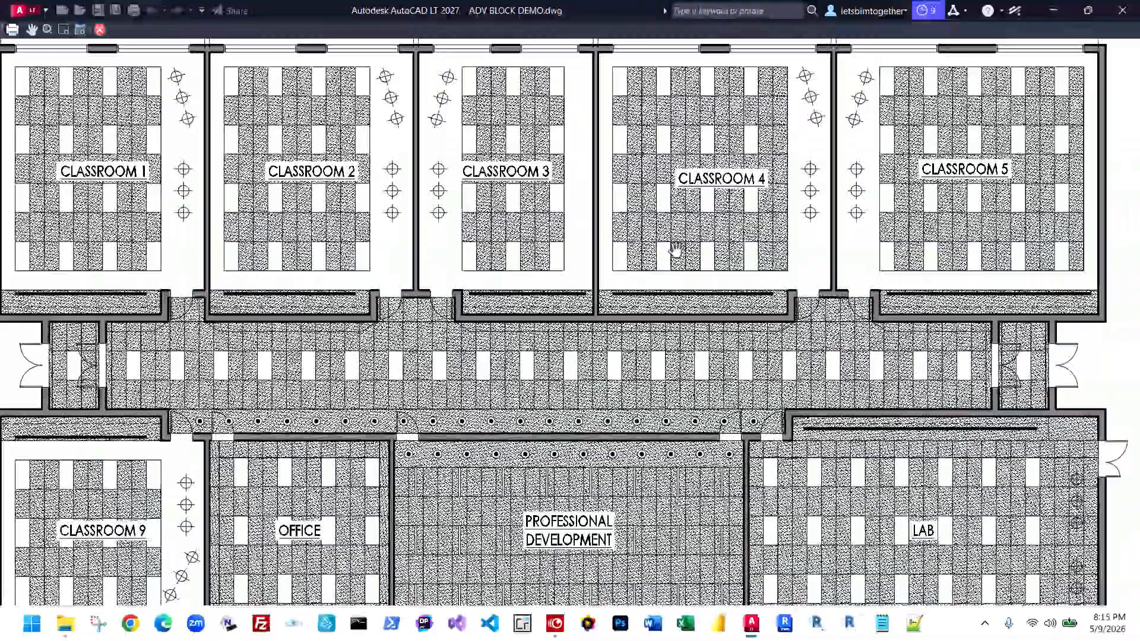
scroll(593, 280, "up", 5)
left_click_drag(505, 318, 843, 334)
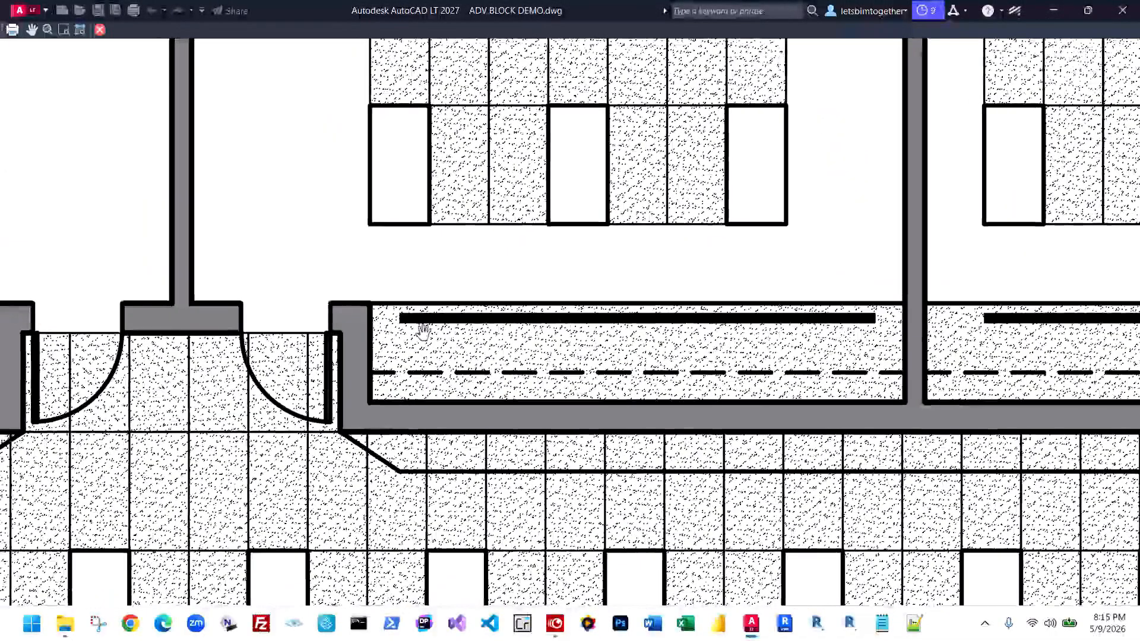
scroll(843, 261, "down", 5)
left_click_drag(183, 377, 410, 354)
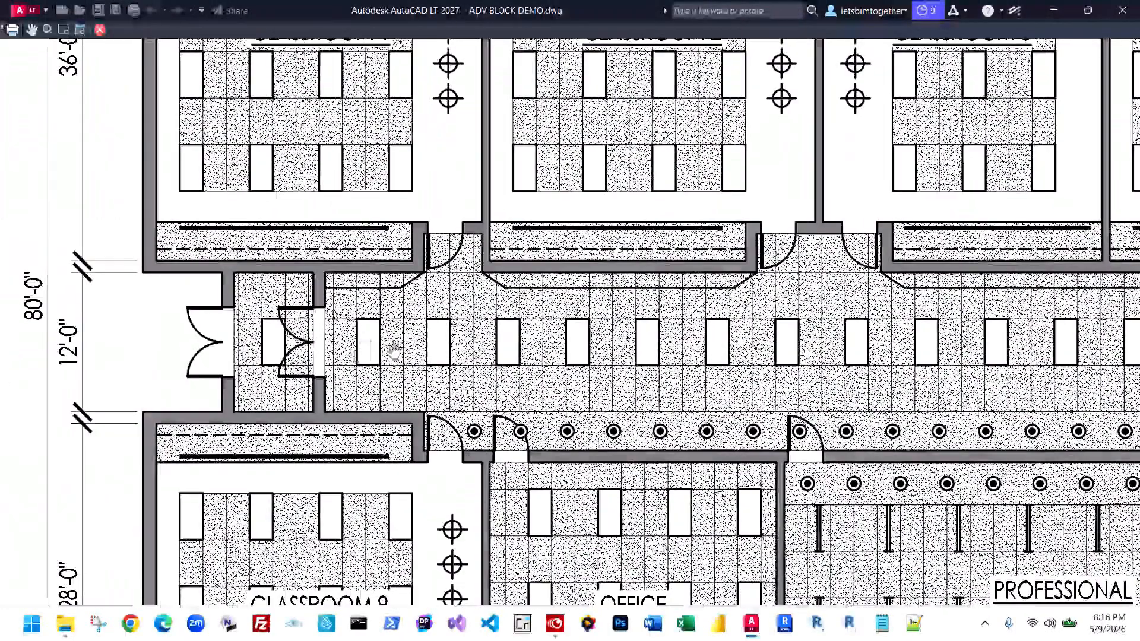
scroll(895, 373, "down", 5)
scroll(186, 377, "up", 6)
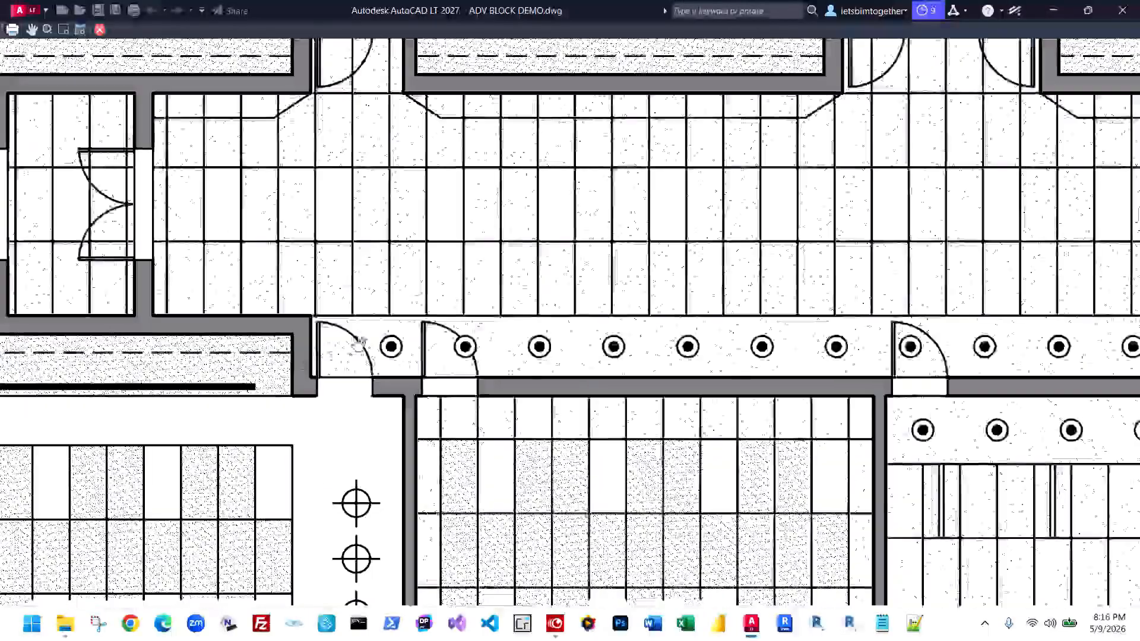
scroll(745, 310, "down", 4)
Inspect the ceilings of Classroom 9, the Office and the Professional Development room in the preview
middle_click_drag(797, 403, 507, 351)
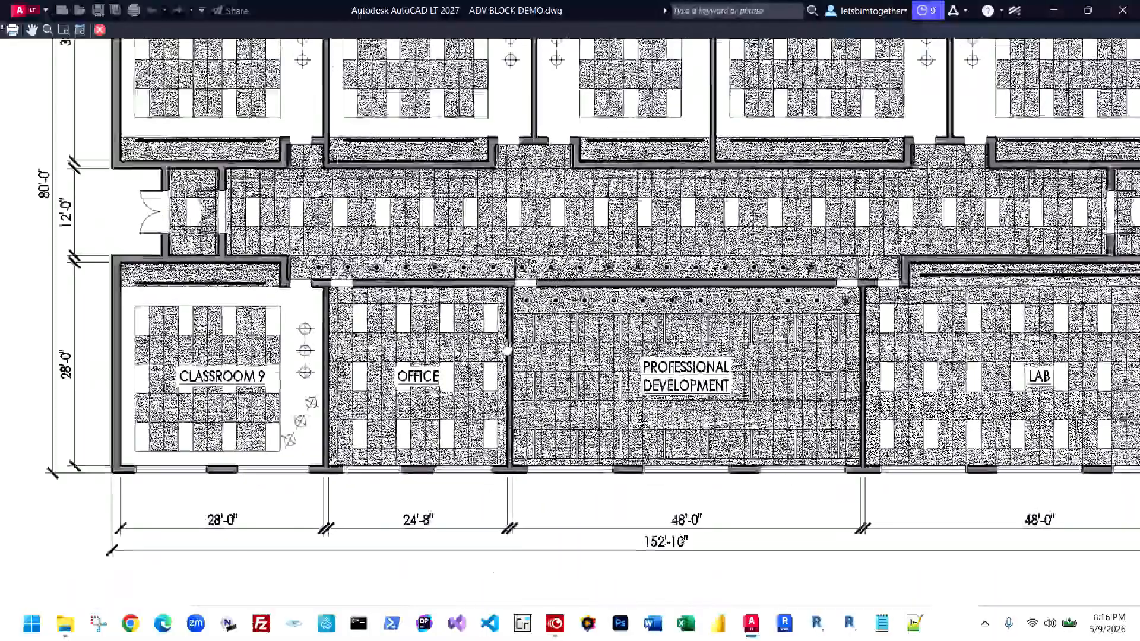
scroll(301, 383, "up", 4)
middle_click_drag(410, 400, 618, 395)
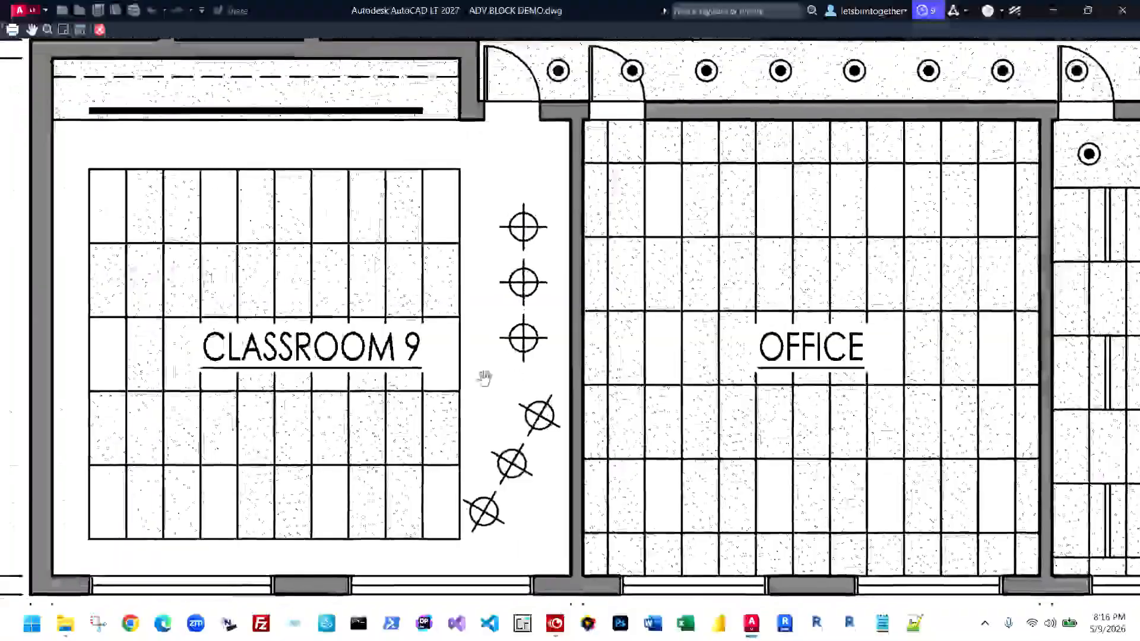
scroll(483, 377, "down", 4)
scroll(878, 363, "up", 4)
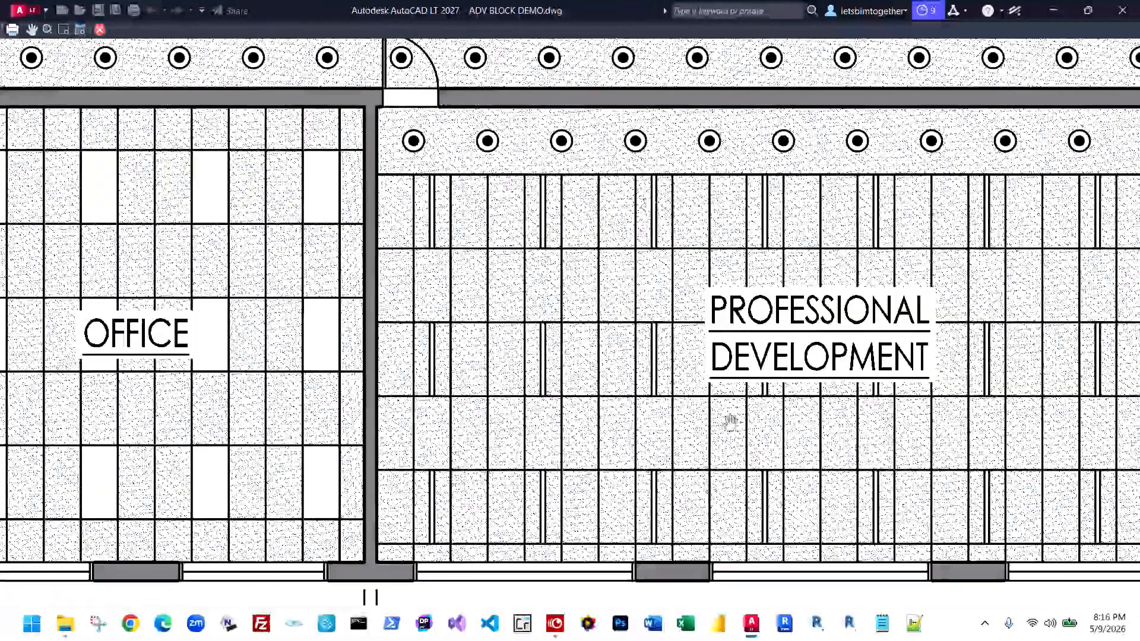
scroll(808, 318, "down", 6)
scroll(740, 323, "up", 4)
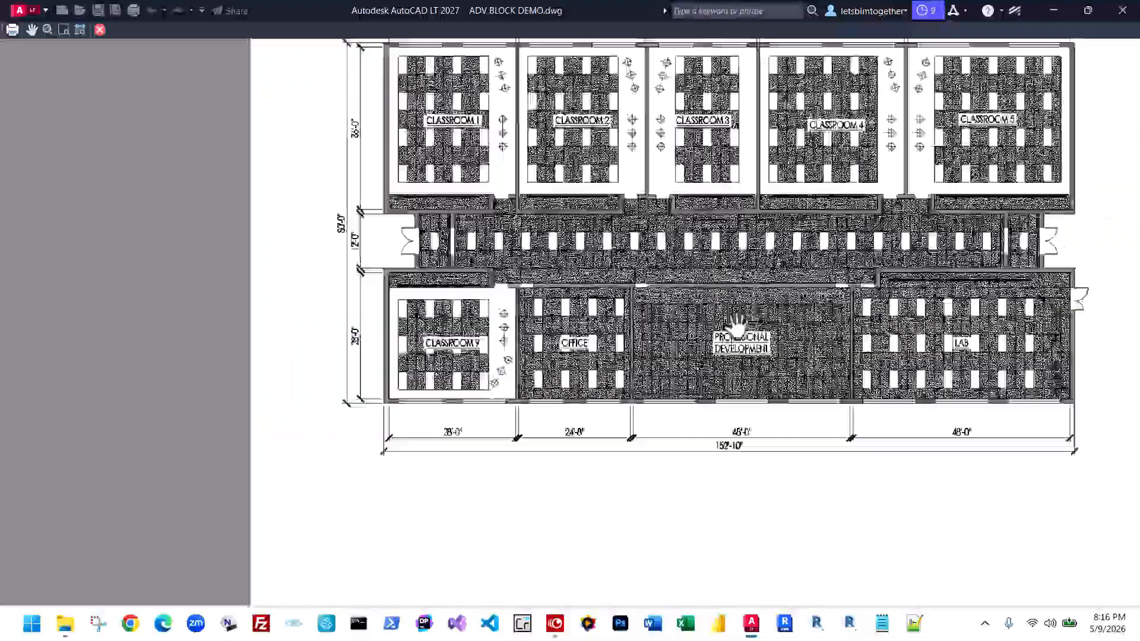
scroll(739, 324, "down", 5)
scroll(1105, 241, "up", 2)
Check the lighting schedule, legend and note in the preview, and leave the plot without printing
middle_click_drag(1129, 235, 688, 326)
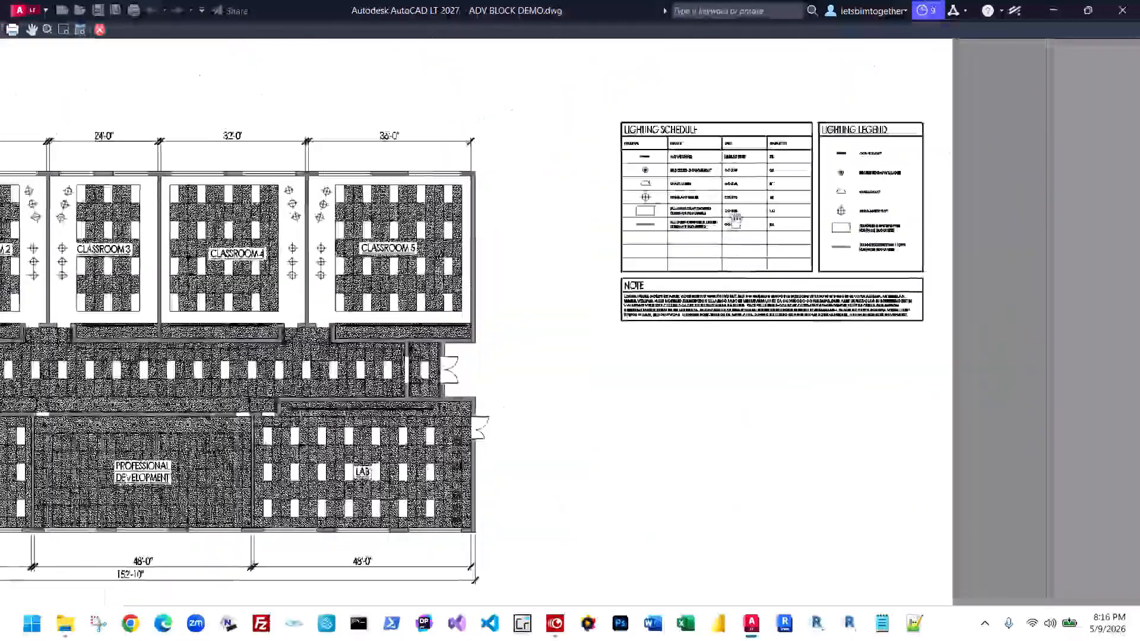
scroll(737, 215, "up", 6)
middle_click_drag(718, 174, 700, 307)
middle_click_drag(637, 226, 635, 300)
middle_click_drag(459, 112, 454, 225)
scroll(454, 226, "down", 2)
middle_click_drag(607, 363, 625, 199)
key("Escape")
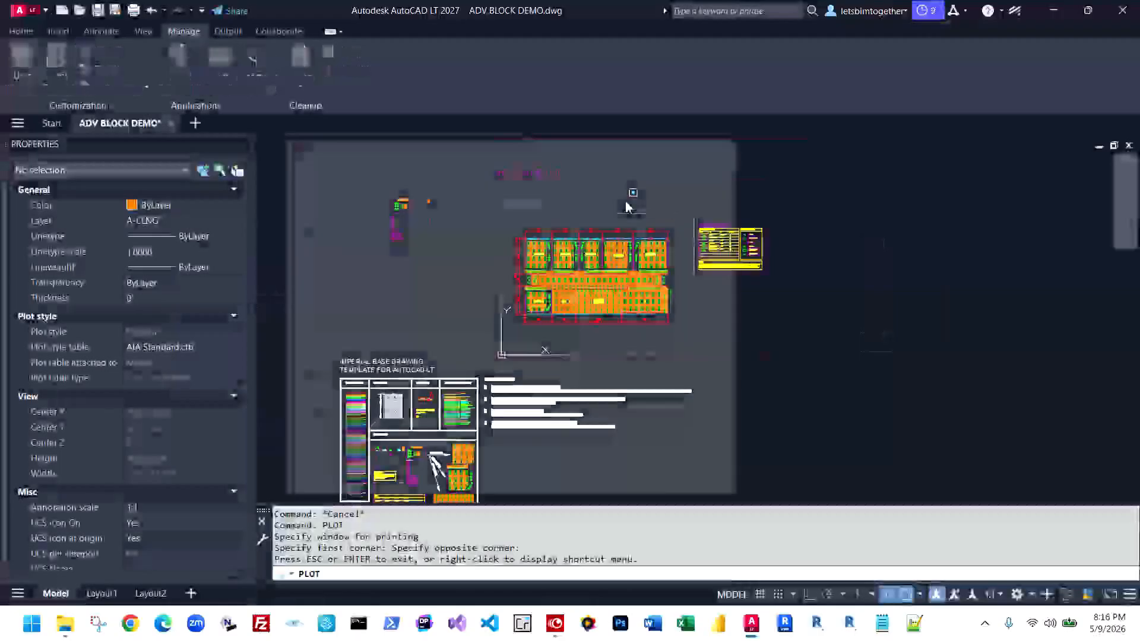
key("Escape")
Move the Classroom 9 ceiling block out of the building, and undo the move
scroll(612, 332, "up", 10)
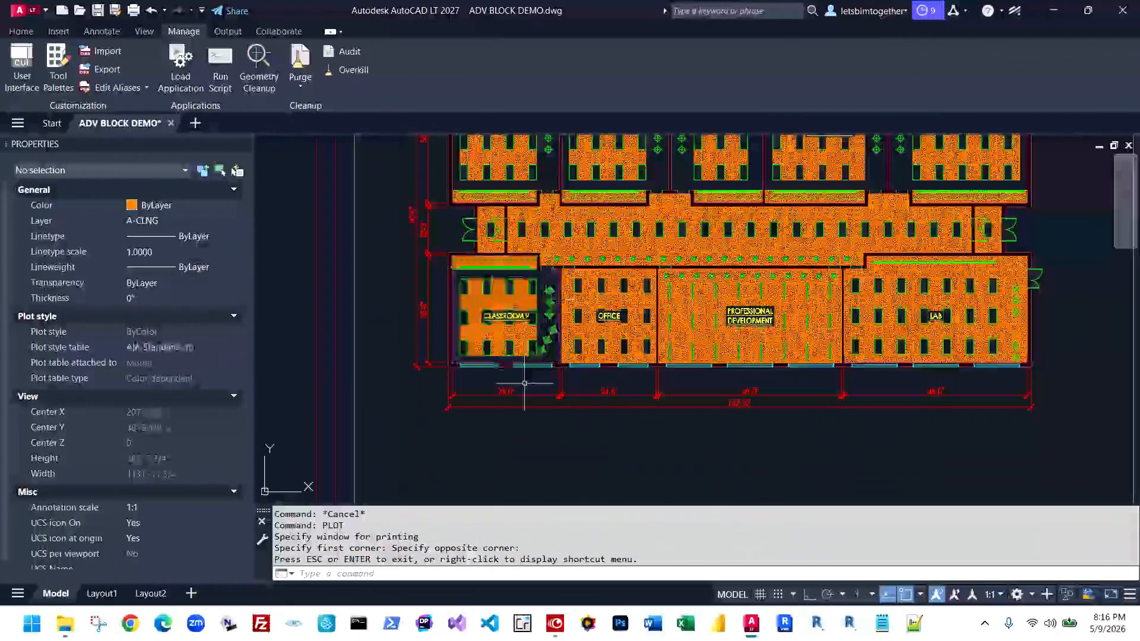
scroll(598, 285, "down", 5)
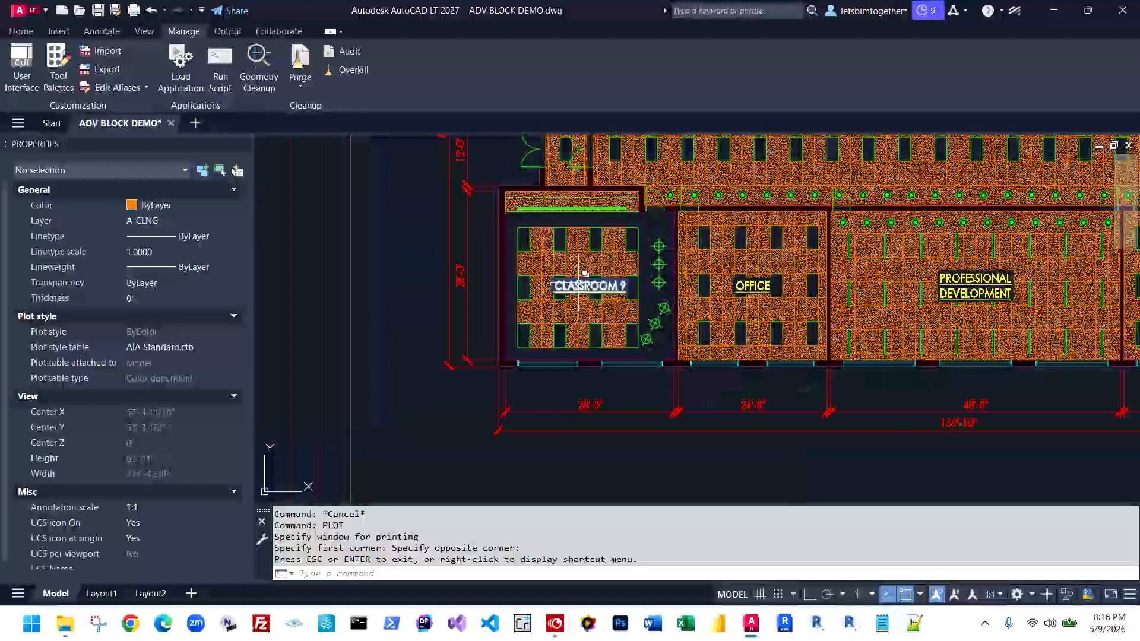
left_click(585, 273)
key("Escape")
left_click(570, 255)
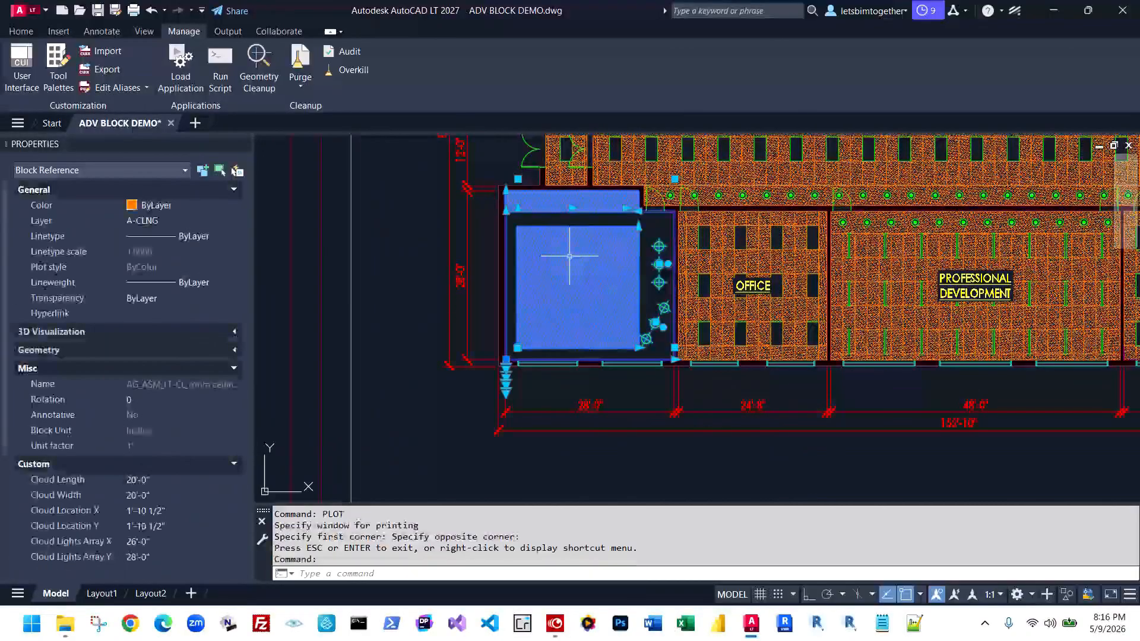
key("space")
left_click(627, 275)
middle_click_drag(460, 281, 747, 263)
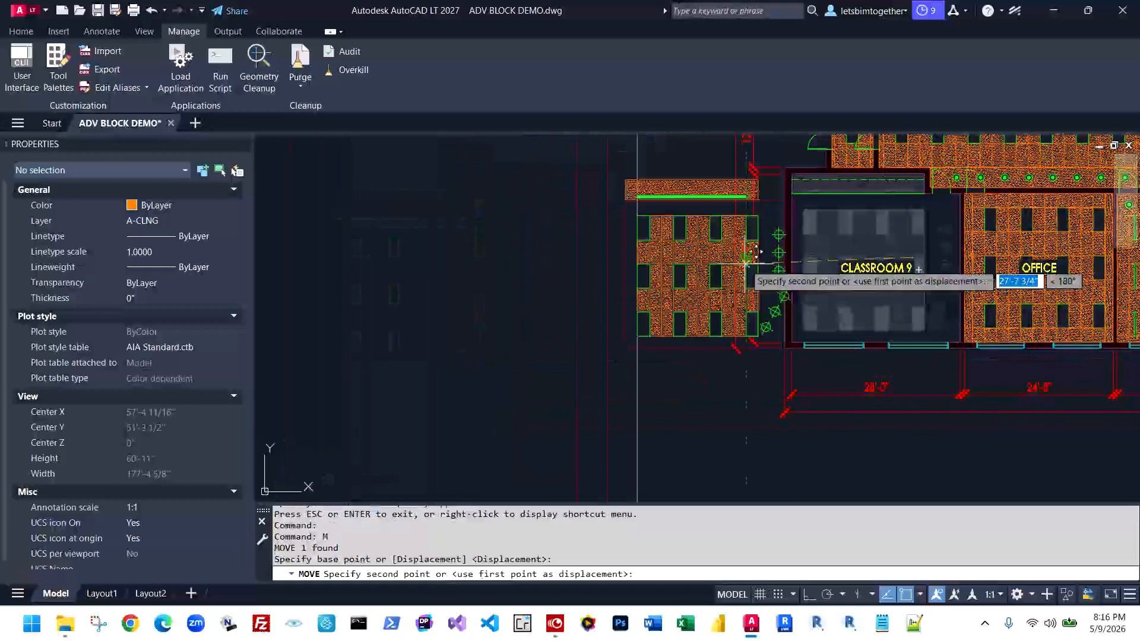
key("Escape")
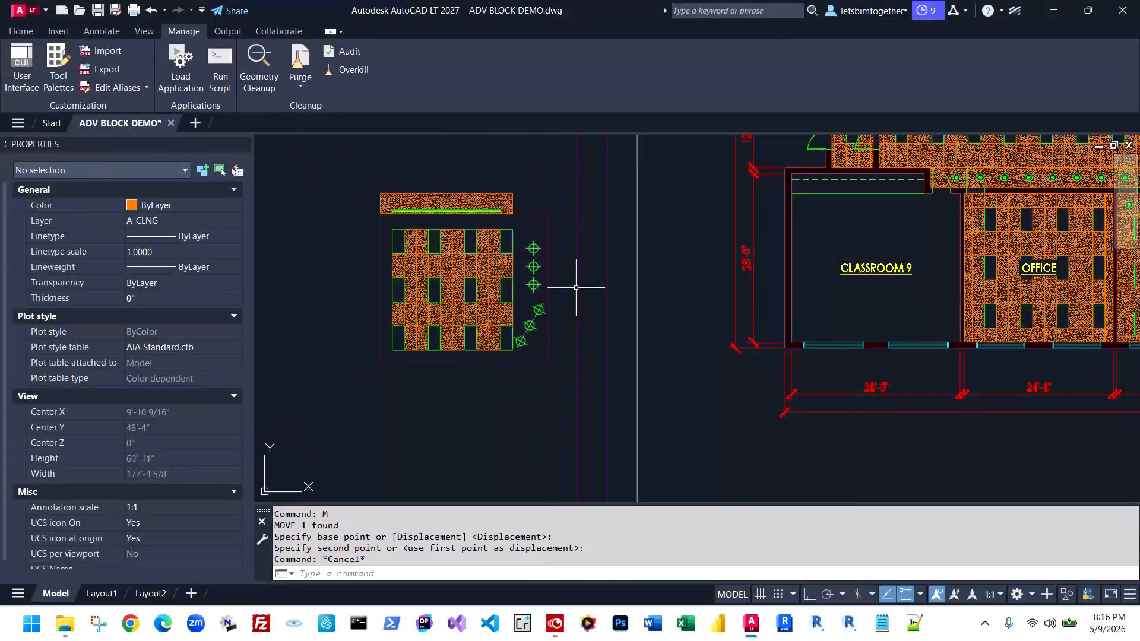
key("ctrl+z")
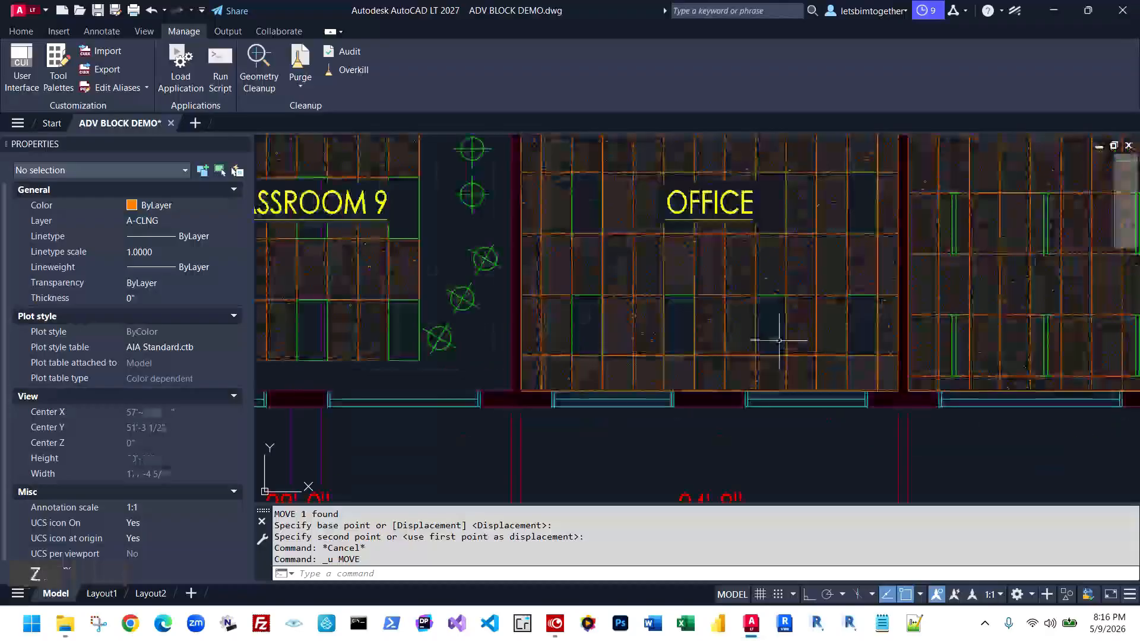
Move the Office's central ceiling grid block out of the room to the empty area below the building
key("space")
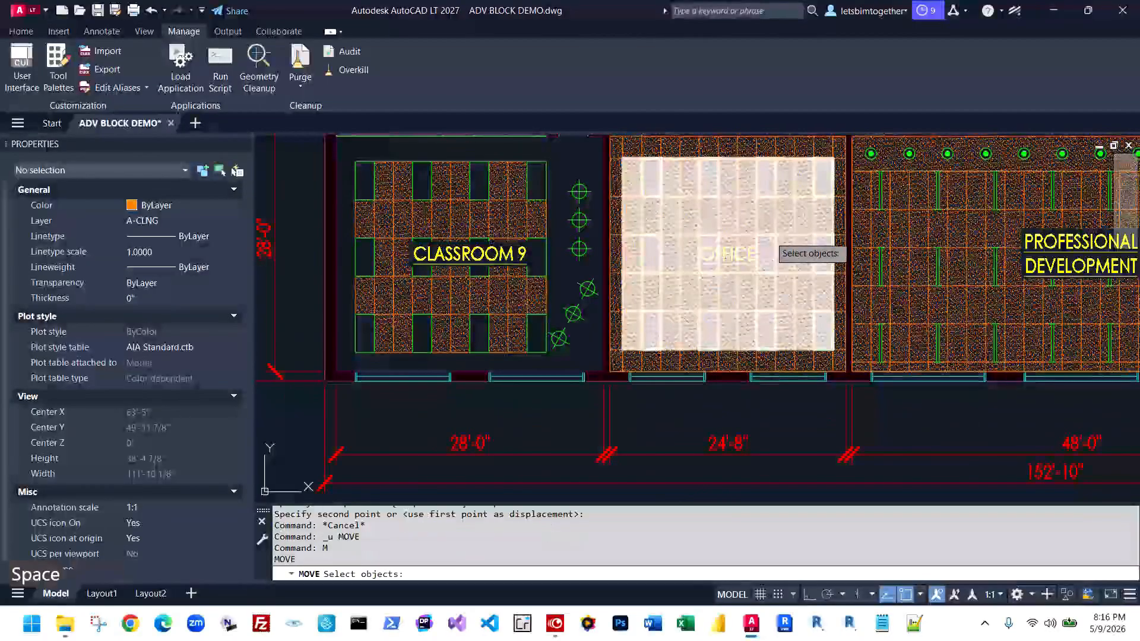
left_click(653, 208)
key("space")
scroll(707, 220, "down", 4)
left_click(705, 212)
left_click(691, 345)
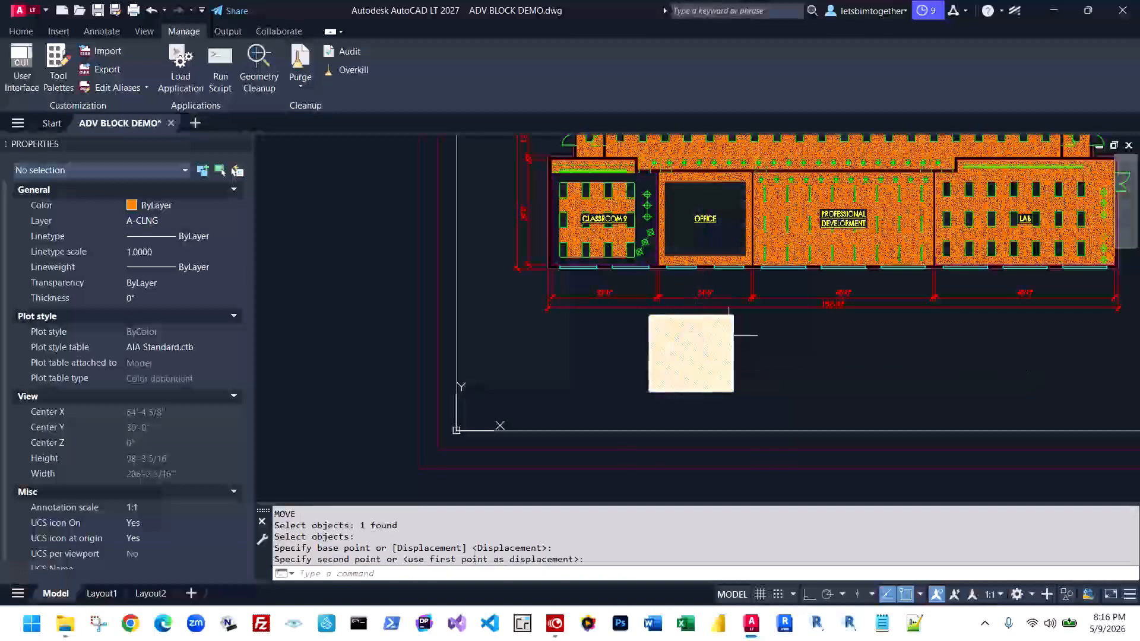
scroll(731, 335, "up", 2)
key("Escape")
Select the relocated Office ceiling grid with a crossing window, and clear the selection
left_click(767, 359)
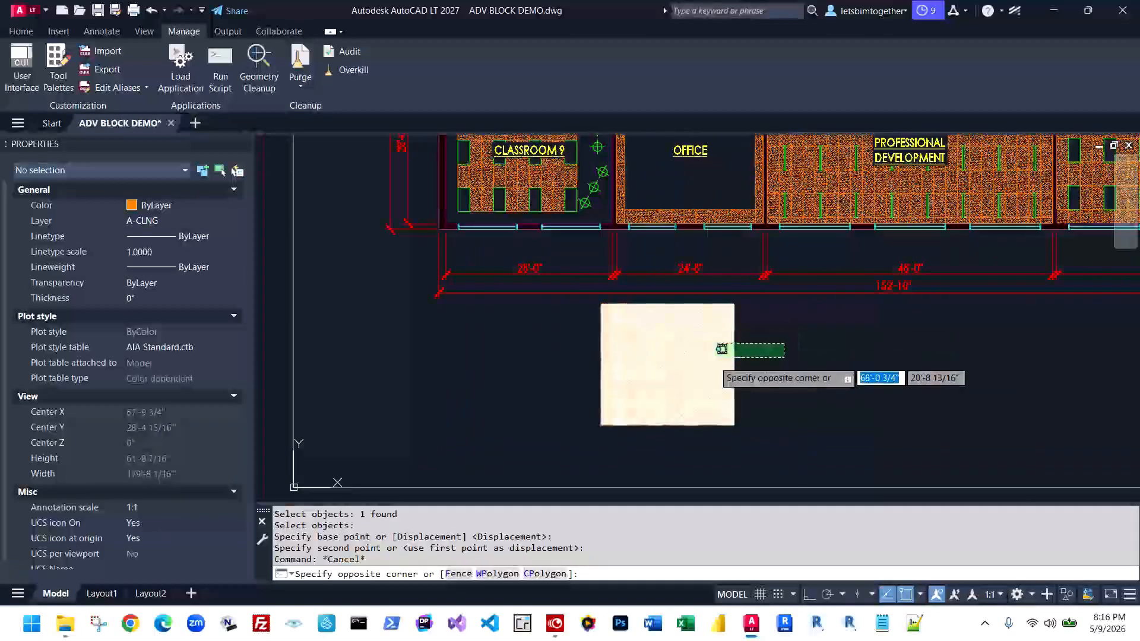
key("Escape")
left_click(811, 362)
left_click(715, 362)
key("Escape")
Select the filler strip block along the Office's window wall to inspect it, and clear the selection
scroll(687, 206, "up", 2)
scroll(686, 203, "up", 4)
left_click(684, 211)
left_click(644, 254)
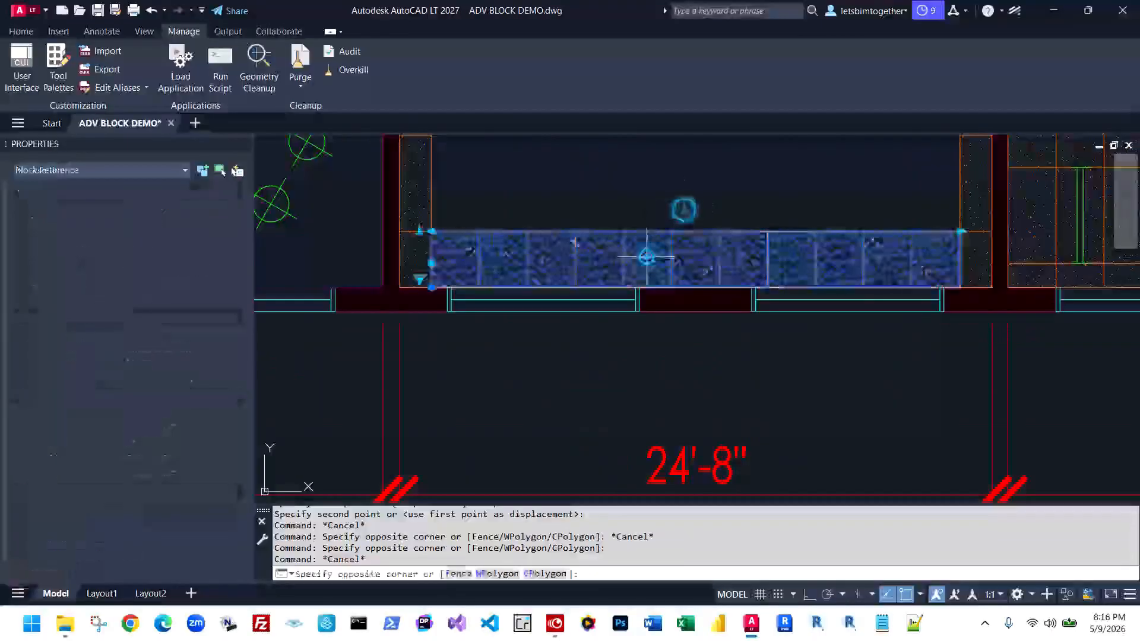
middle_click_drag(525, 196, 578, 404)
scroll(578, 404, "down", 4)
key("Escape")
Inspect the filler strip block along the Office wall shared with Classroom 9, and deselect it
scroll(585, 406, "up", 2)
scroll(558, 355, "up", 4)
mouse_move(521, 245)
middle_mouse_down()
mouse_move(598, 418)
mouse_move(577, 301)
middle_mouse_up()
scroll(598, 416, "down", 2)
left_click(594, 363)
left_click(557, 309)
scroll(555, 309, "down", 6)
middle_click_drag(620, 178, 606, 243)
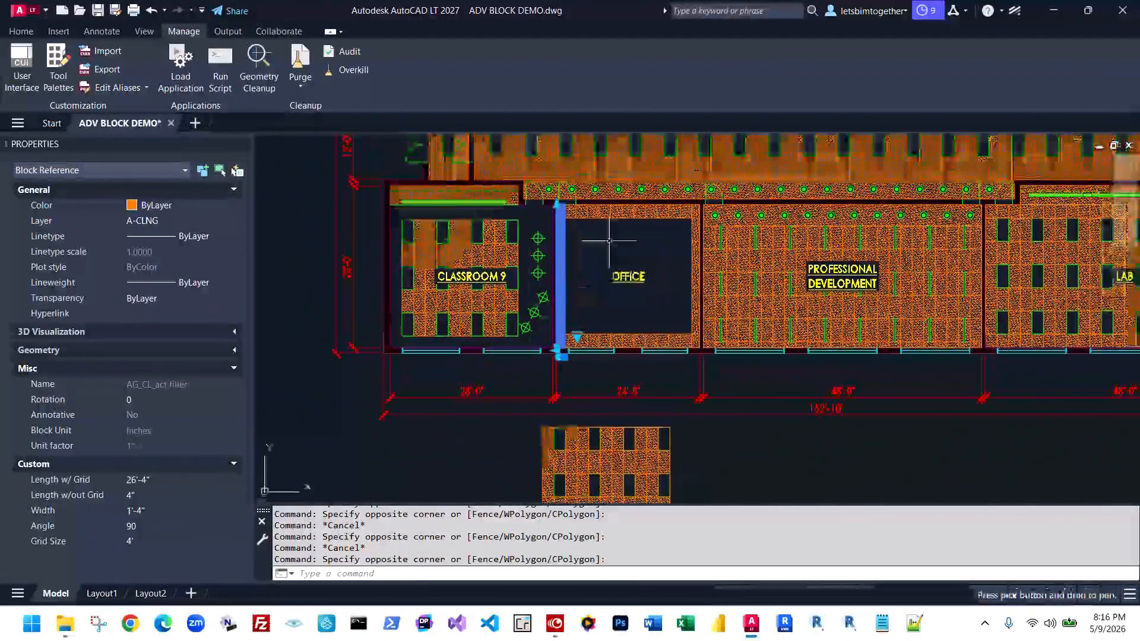
scroll(605, 223, "up", 4)
key("Escape")
Inspect the Office filler strips along the corridor wall and the Professional Development side, leaving nothing selected
left_click(651, 252)
left_click(618, 199)
key("Escape")
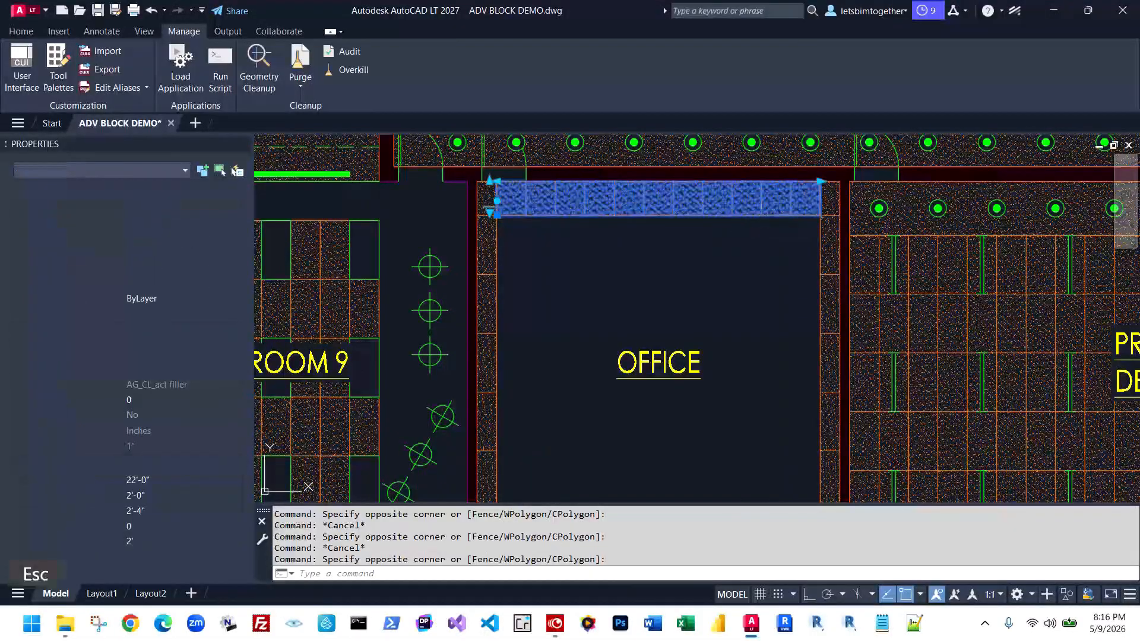
left_click(823, 261)
key("Escape")
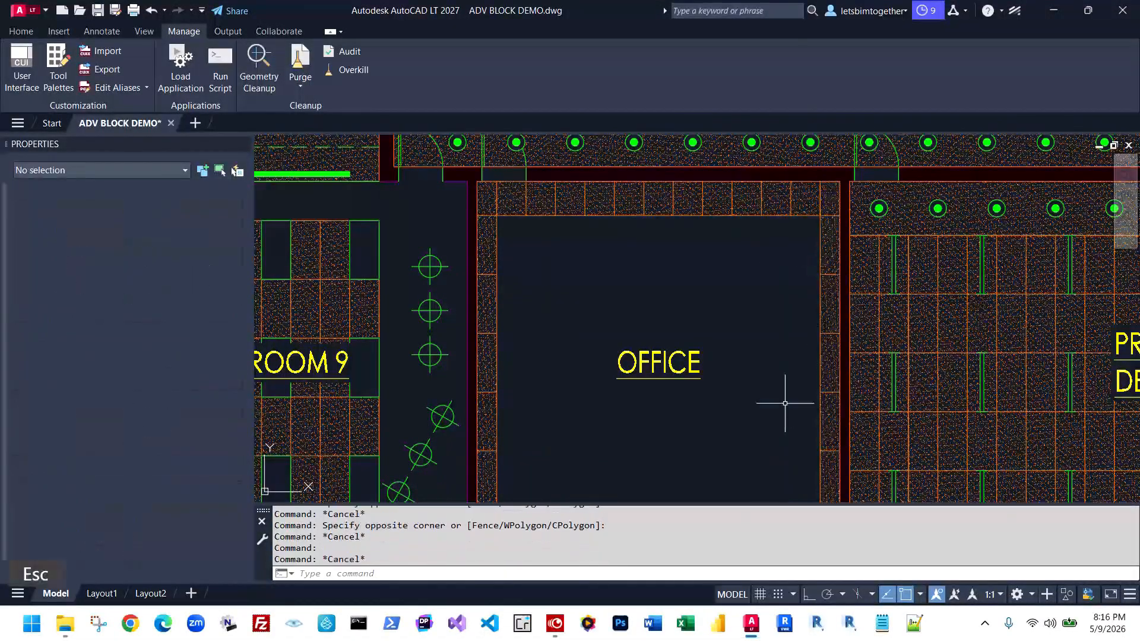
scroll(793, 403, "down", 5)
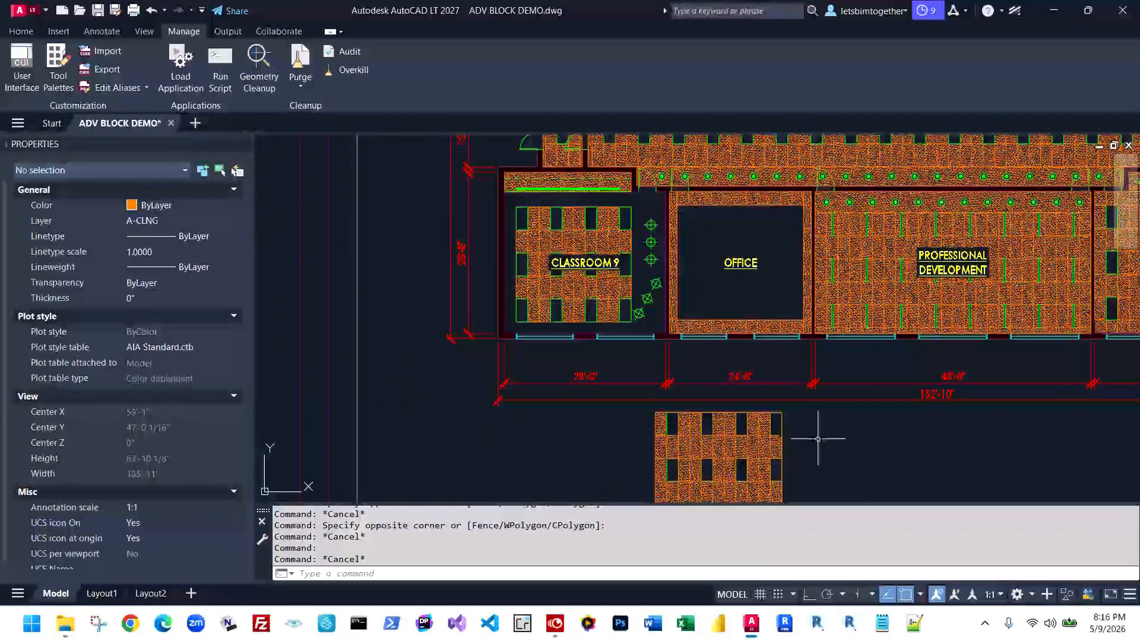
Move the ceiling grid block below the plan back into the Office, snapping its lower-left corner to the filler strips' inner corner
left_click(837, 448)
left_click(680, 449)
middle_click_drag(683, 465, 710, 332)
type("M")
key("space")
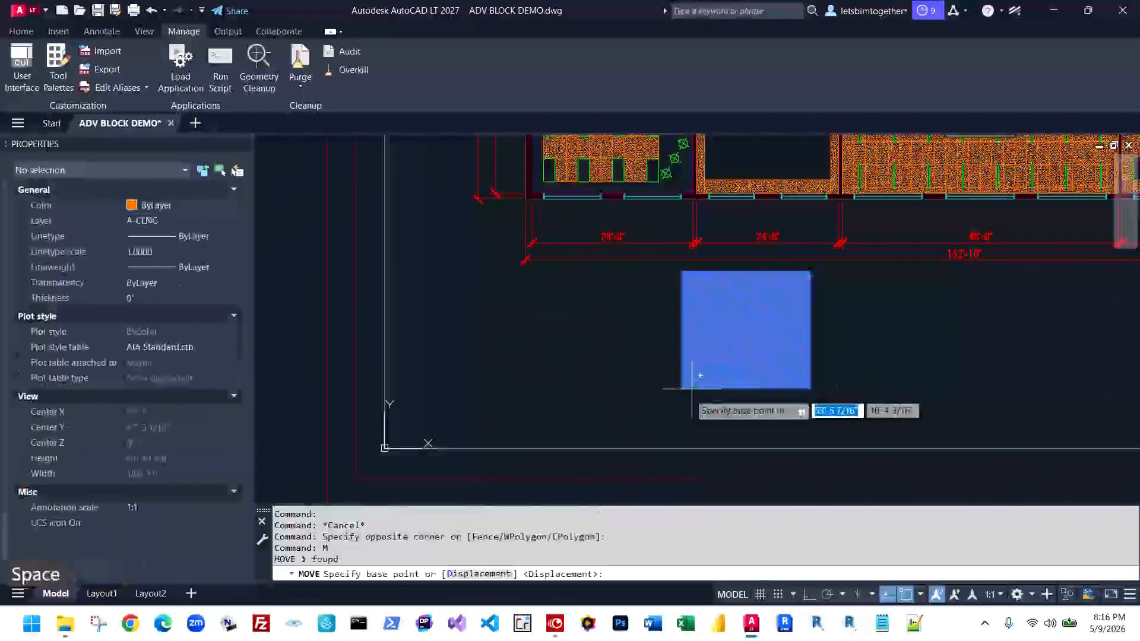
scroll(642, 359, "up", 5)
left_click(641, 355)
scroll(640, 356, "down", 5)
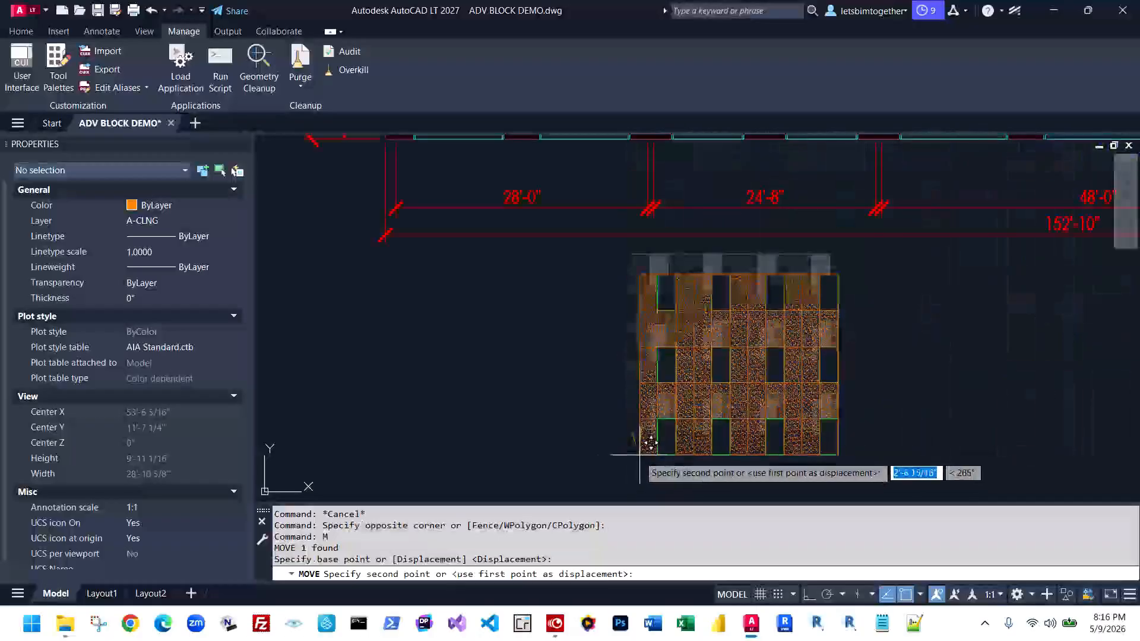
scroll(654, 368, "up", 5)
left_click(654, 368)
scroll(654, 368, "down", 6)
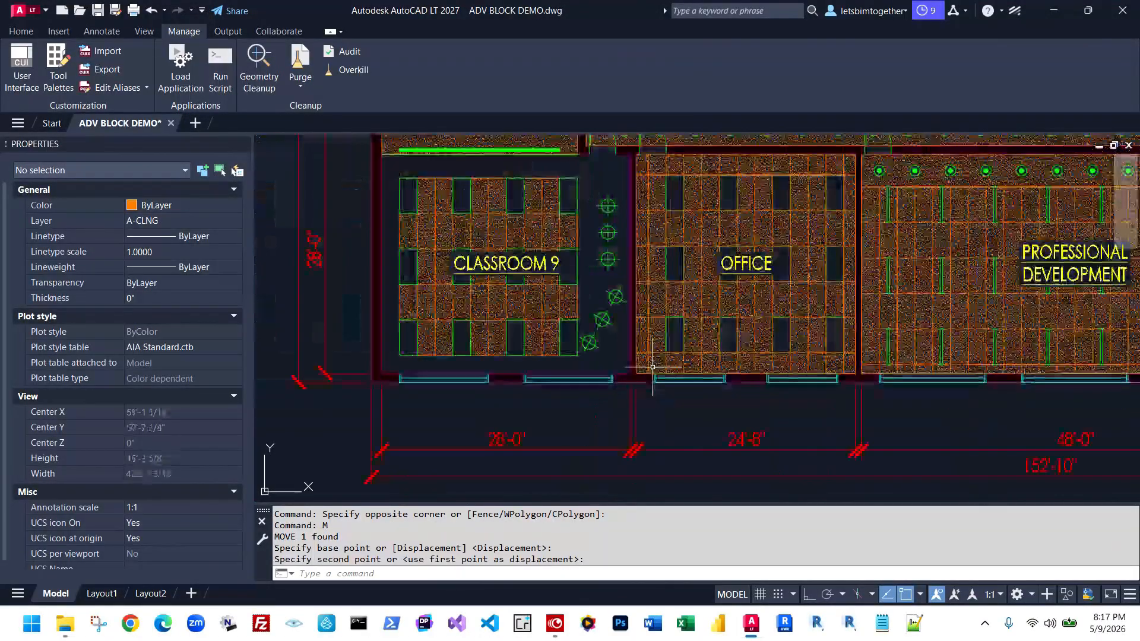
Examine the fluorescent troffer and fluorescent strip light rows of the lighting schedule, including their quantities
scroll(654, 368, "down", 3)
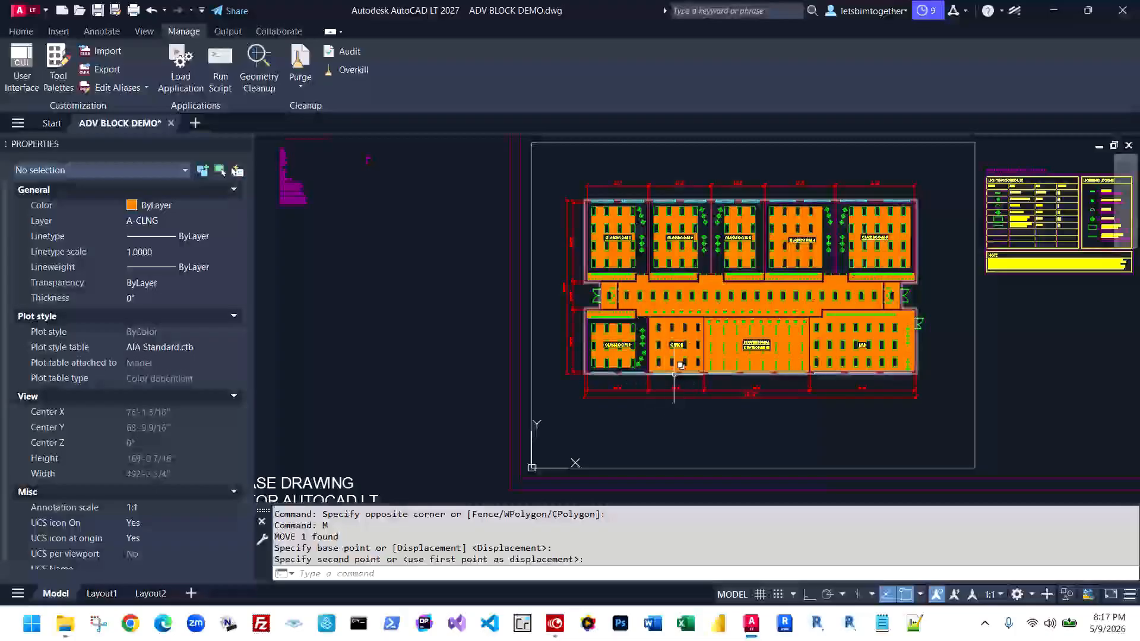
scroll(832, 250, "up", 3)
key("Escape")
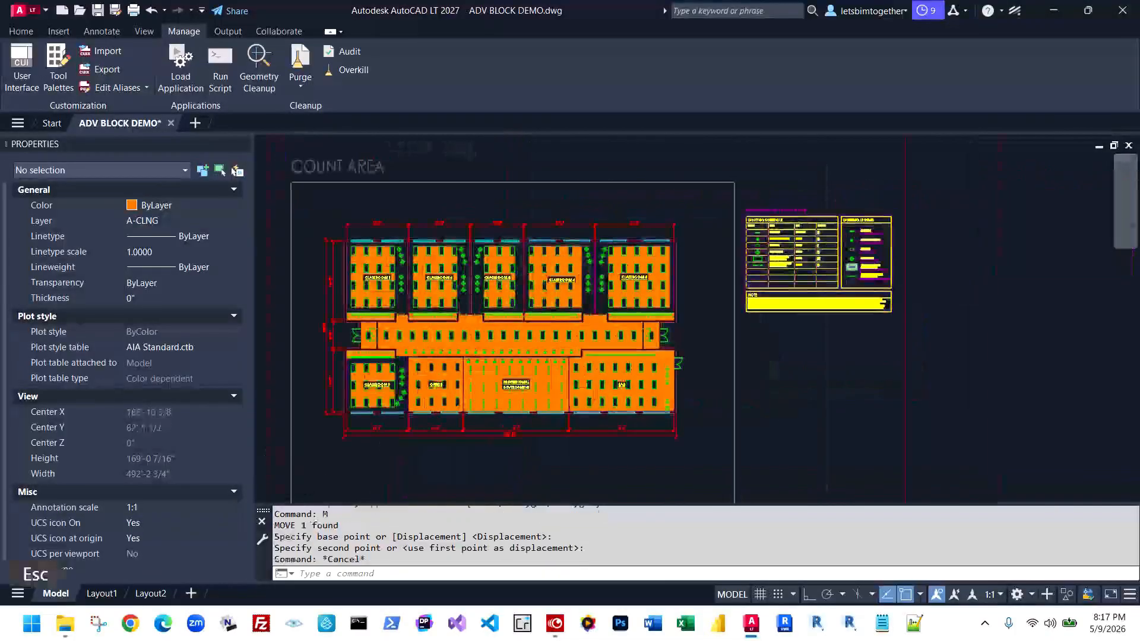
scroll(846, 229, "up", 3)
scroll(845, 228, "up", 6)
scroll(838, 247, "up", 1)
middle_click_drag(837, 247, 911, 165)
scroll(847, 231, "down", 2)
middle_click_drag(457, 303, 719, 285)
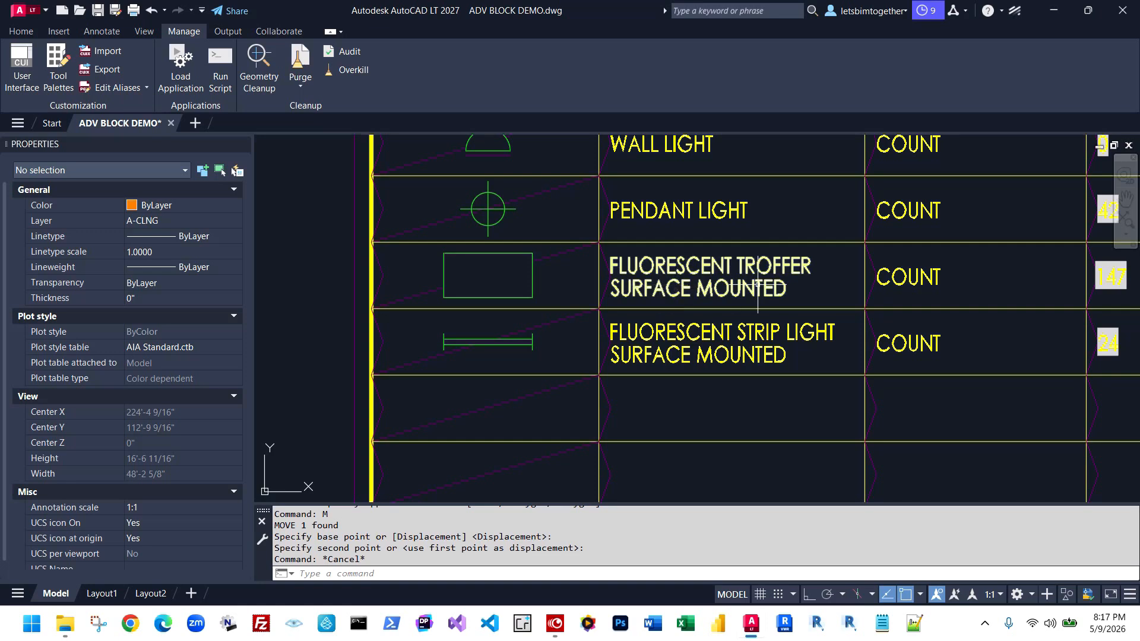
scroll(585, 284, "down", 3)
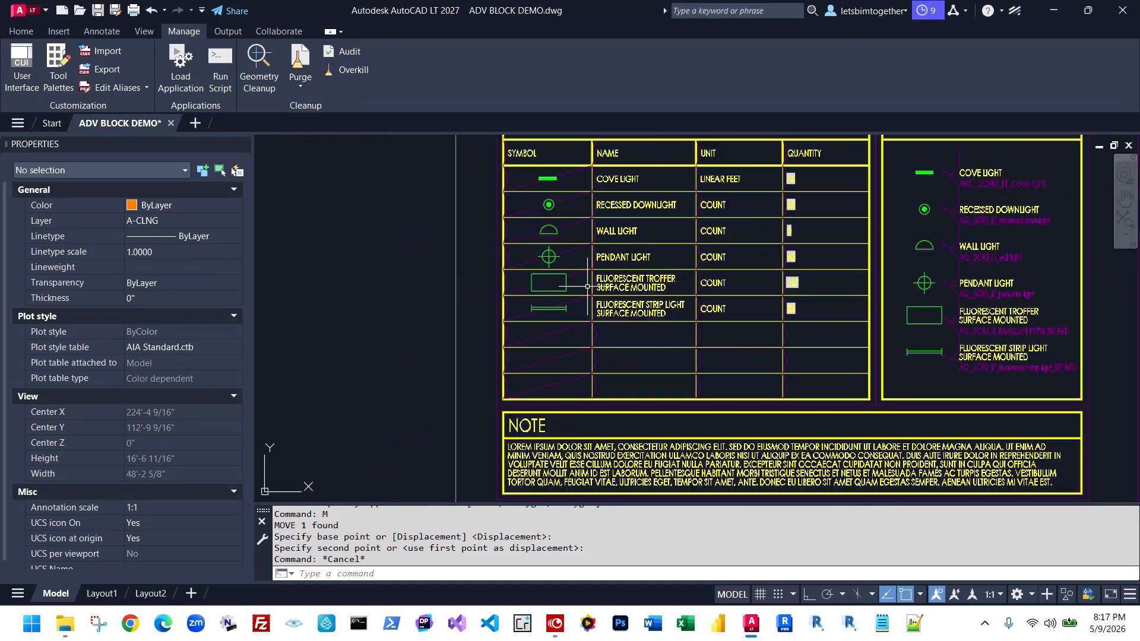
scroll(594, 285, "up", 2)
scroll(826, 308, "up", 3)
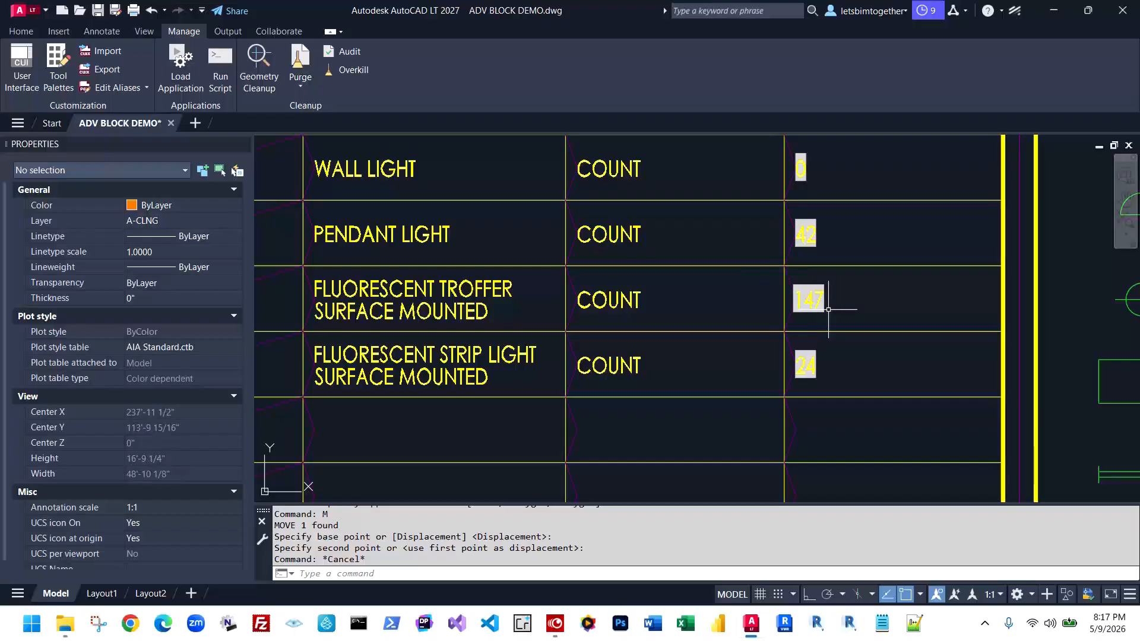
scroll(876, 308, "down", 5)
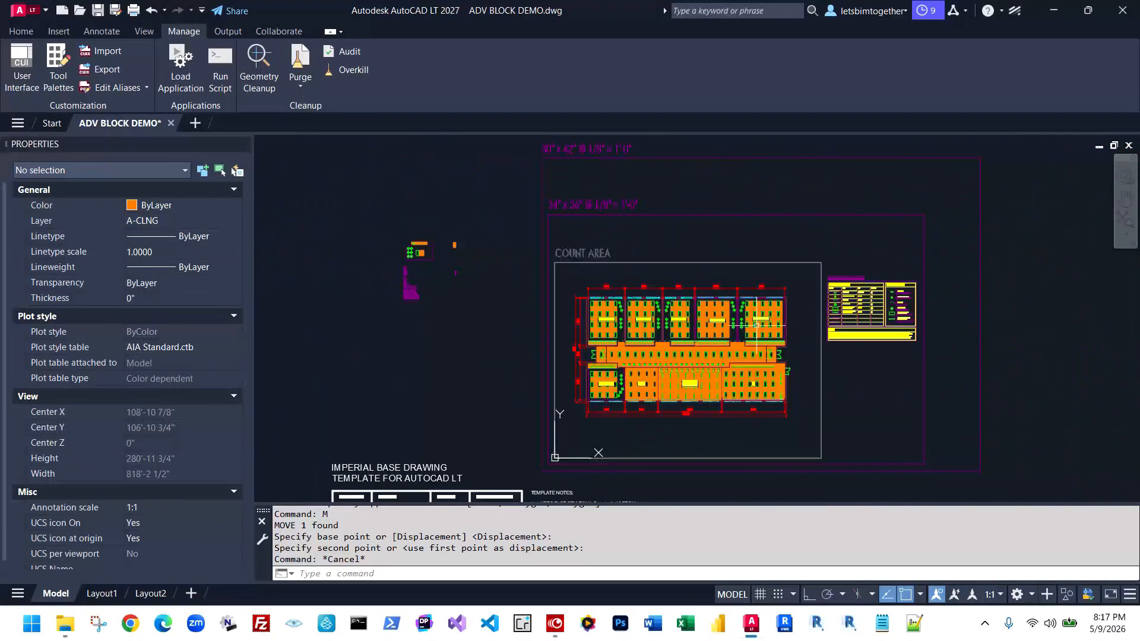
Examine the strip lights in the Professional Development ceiling and compare them with the Office and Classroom 9 fixtures
scroll(672, 381, "up", 3)
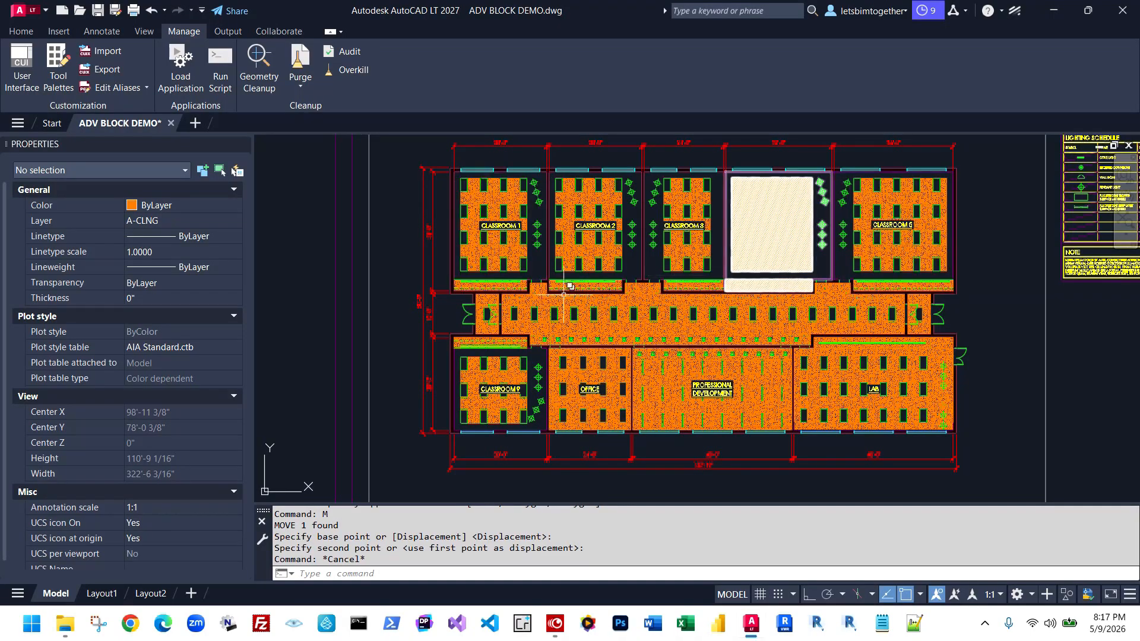
scroll(493, 420, "up", 4)
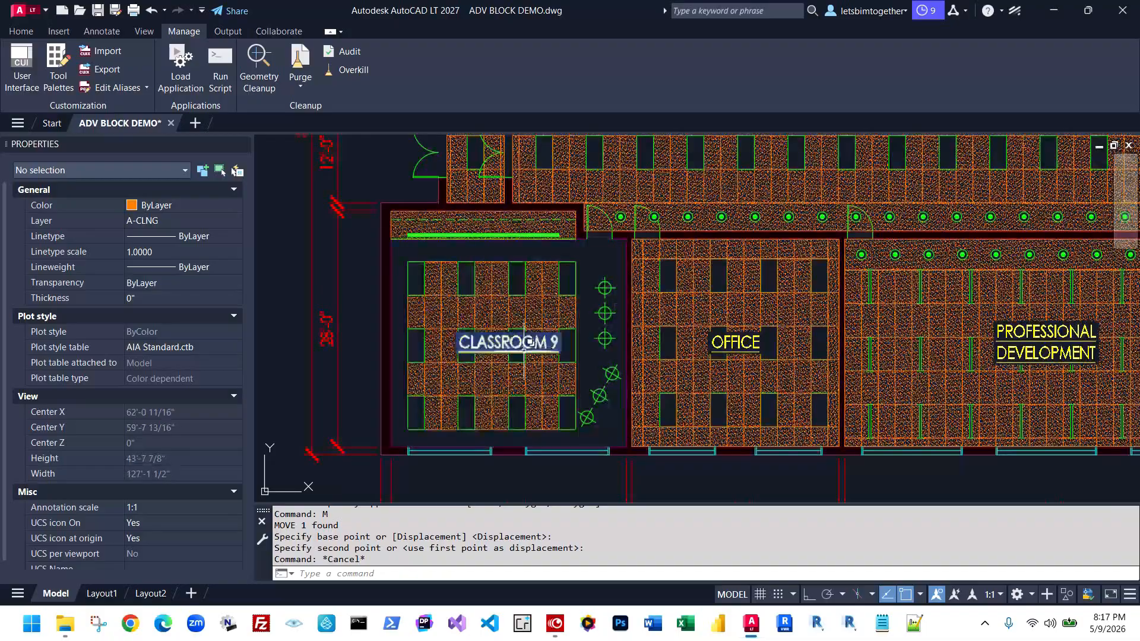
scroll(588, 368, "up", 2)
middle_click_drag(906, 387, 473, 371)
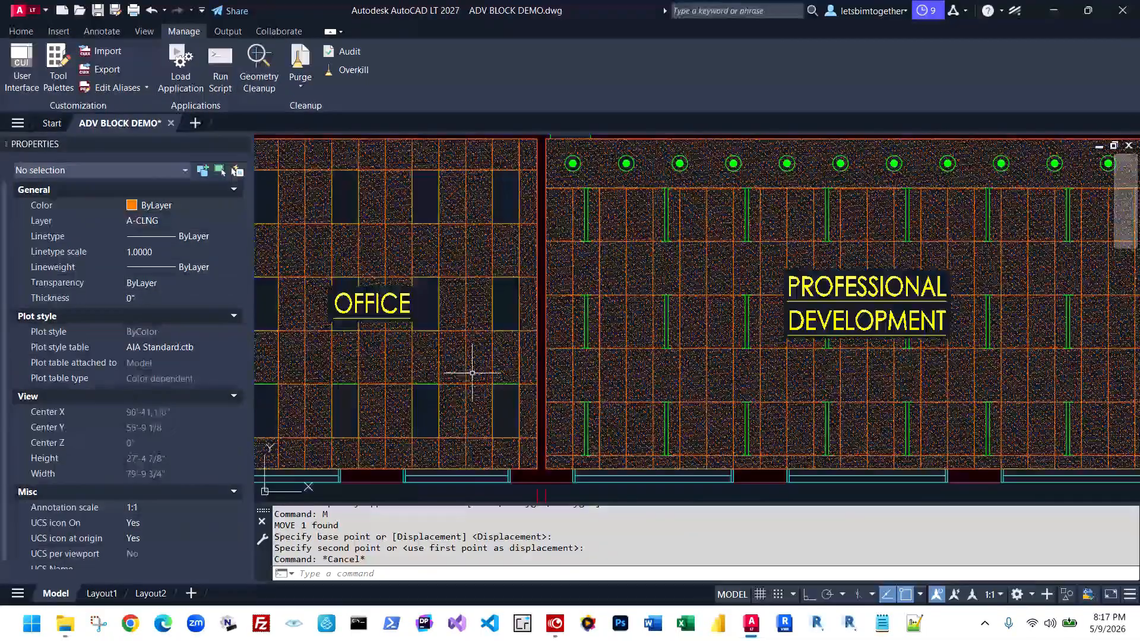
scroll(635, 353, "up", 5)
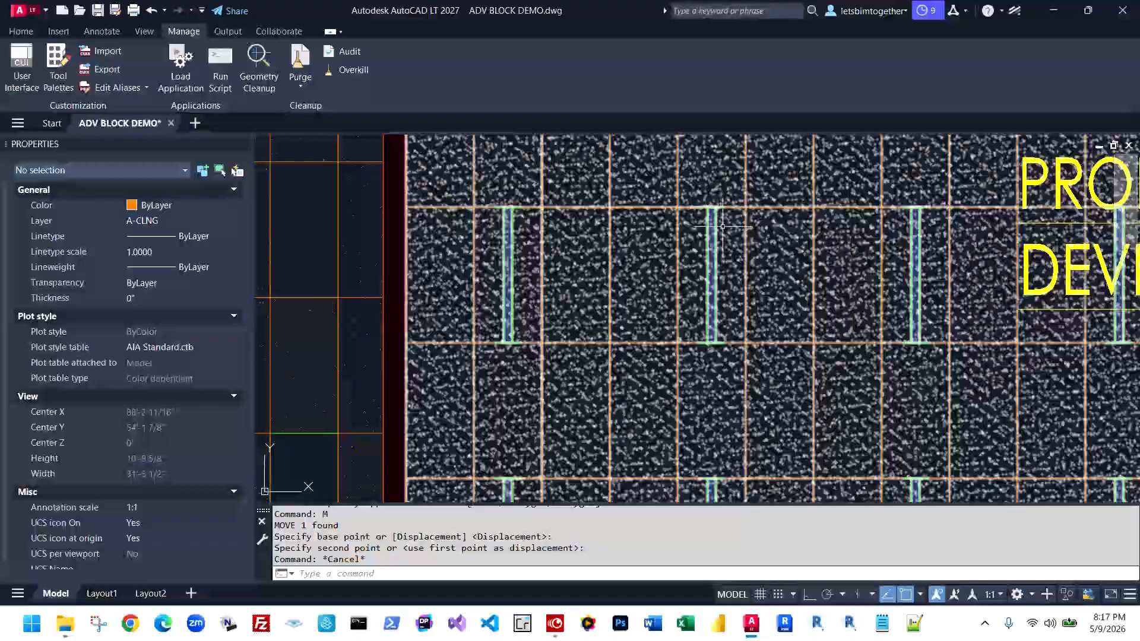
scroll(724, 306, "down", 6)
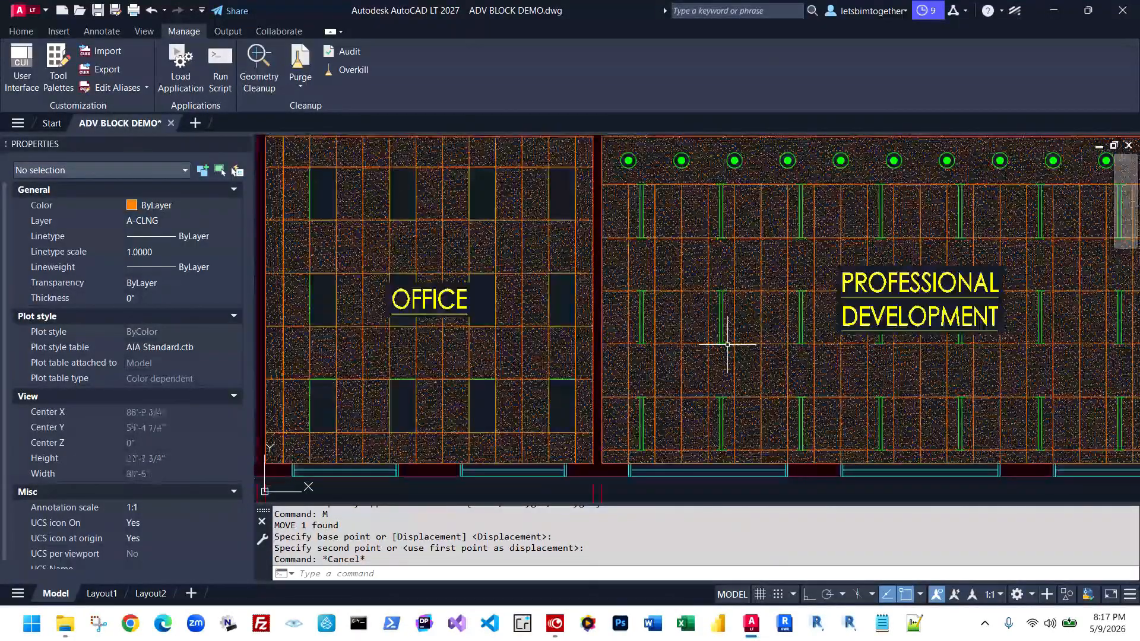
Set the main light type of the Classroom 9 and Classroom 1 to 5 ceiling blocks to Fluorescent Strip Light, and clear the selection
left_click(473, 297)
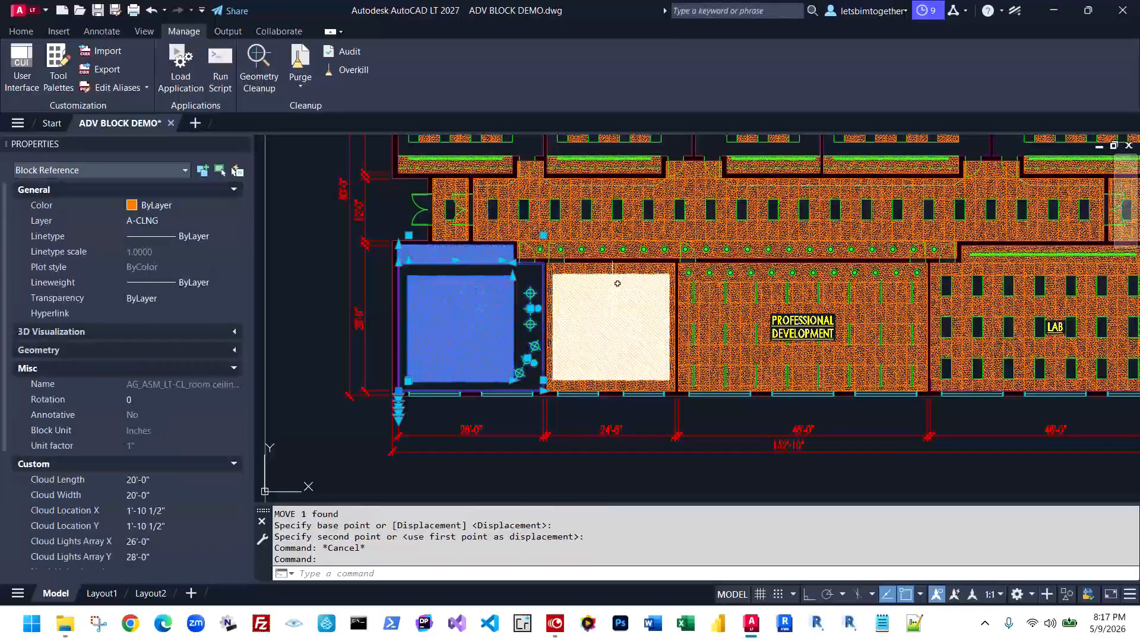
middle_click_drag(945, 389, 829, 394)
middle_click_drag(891, 196, 892, 349)
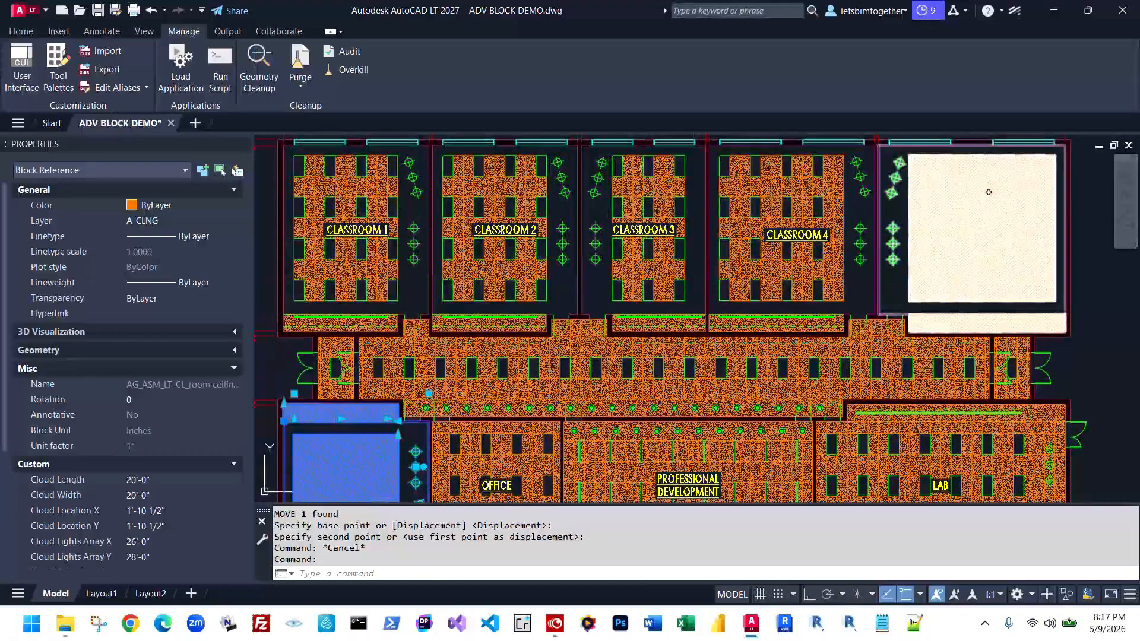
left_click(984, 198)
left_click(776, 191)
left_click(667, 191)
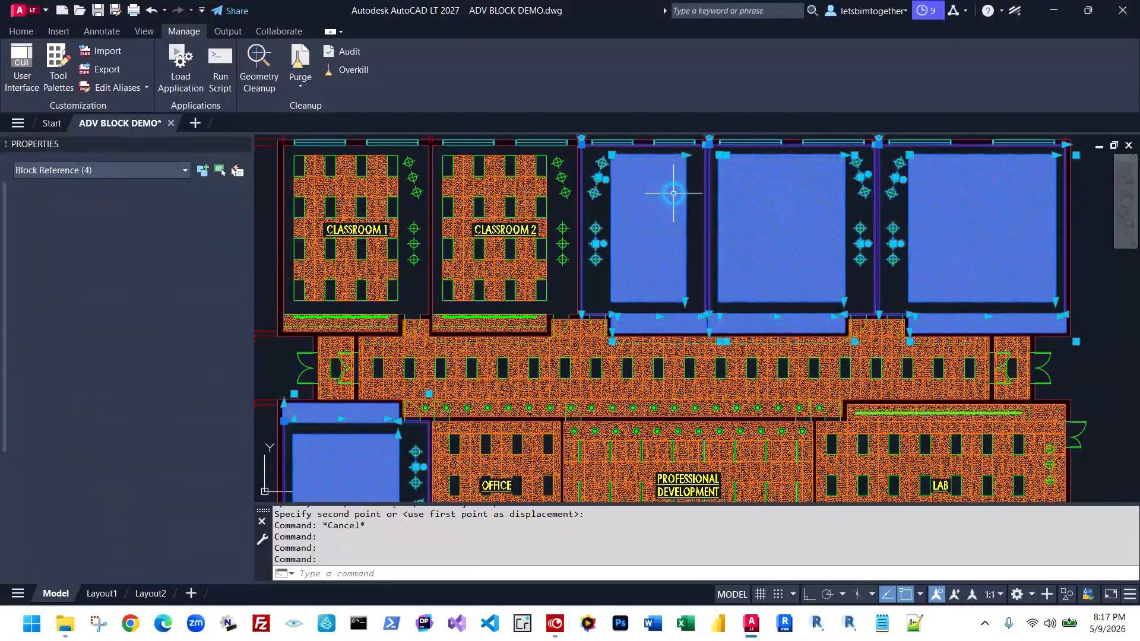
left_click(537, 186)
left_click(383, 186)
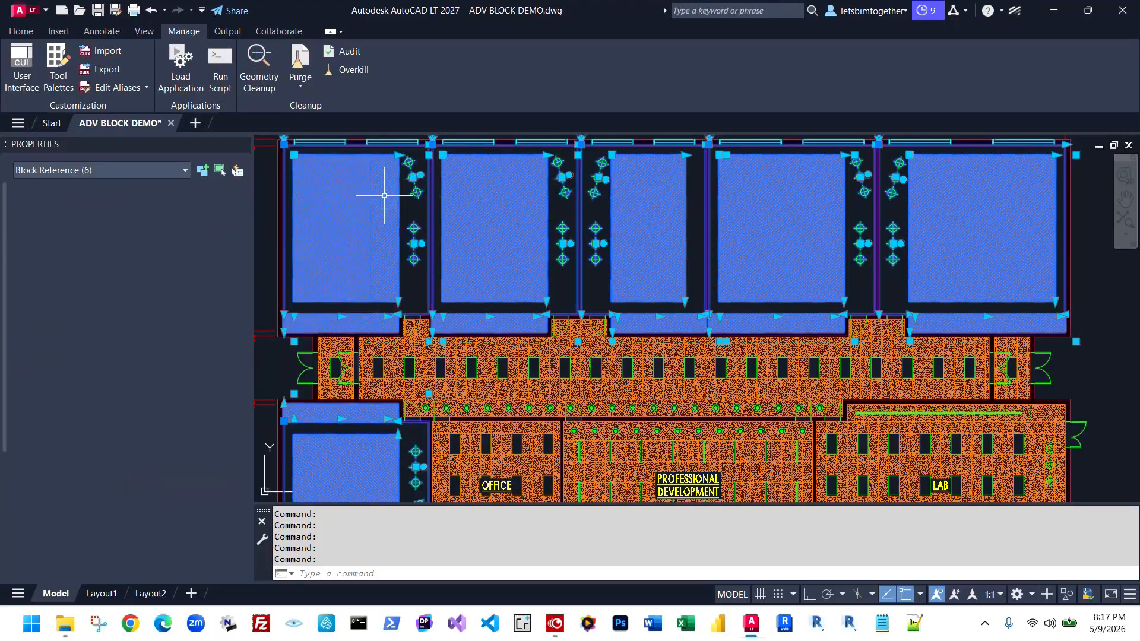
scroll(196, 413, "down", 5)
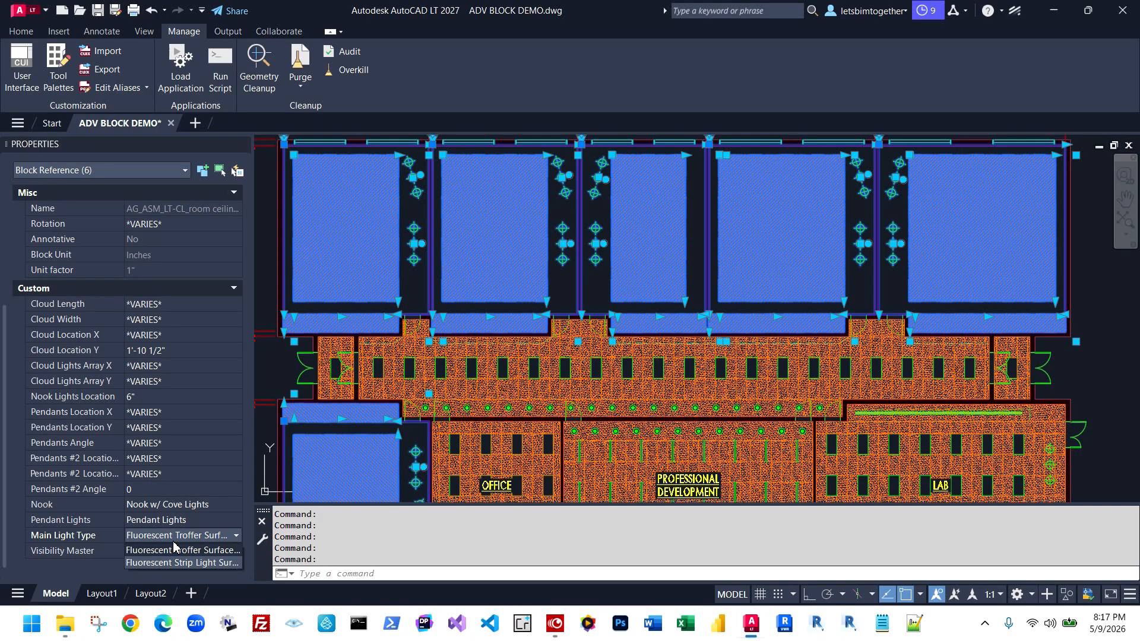
left_click(180, 565)
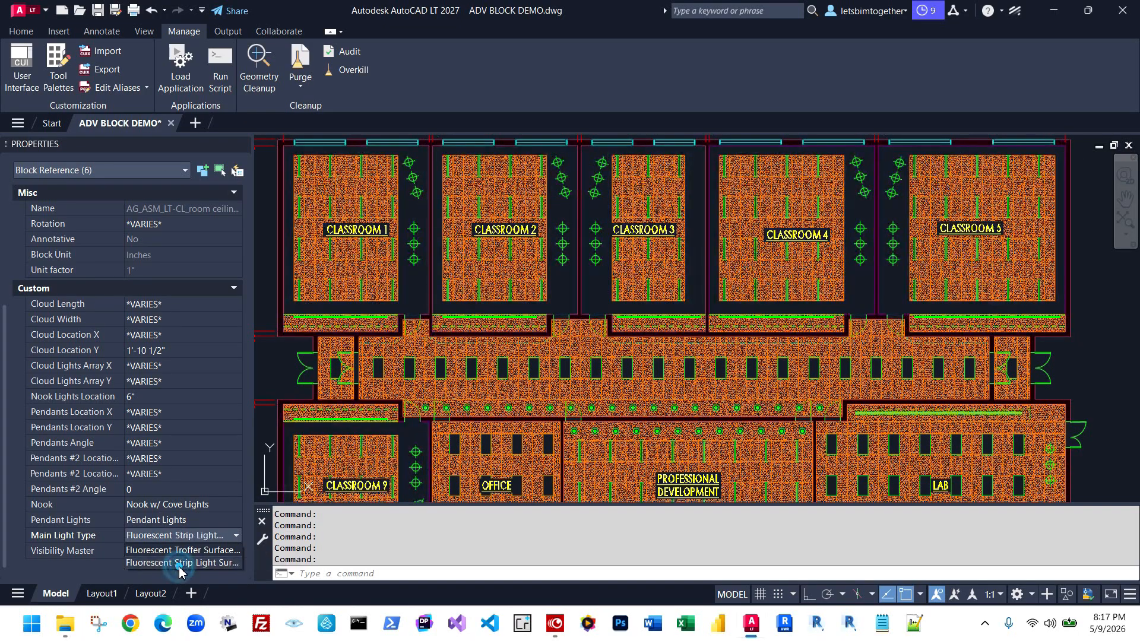
key("Escape")
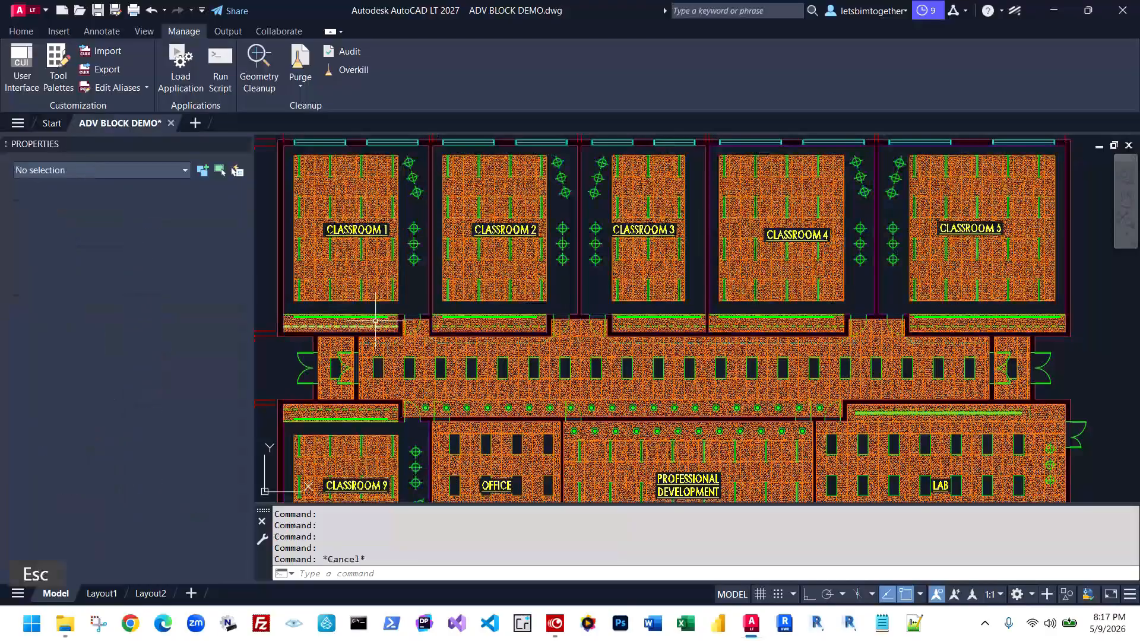
Regenerate the whole drawing to refresh the lighting schedule, and inspect the troffer and strip light quantities
scroll(380, 324, "up", 5)
scroll(375, 323, "down", 5)
middle_click_drag(442, 366, 460, 221)
mouse_move(1105, 181)
middle_mouse_down()
mouse_move(867, 295)
mouse_move(443, 361)
middle_mouse_up()
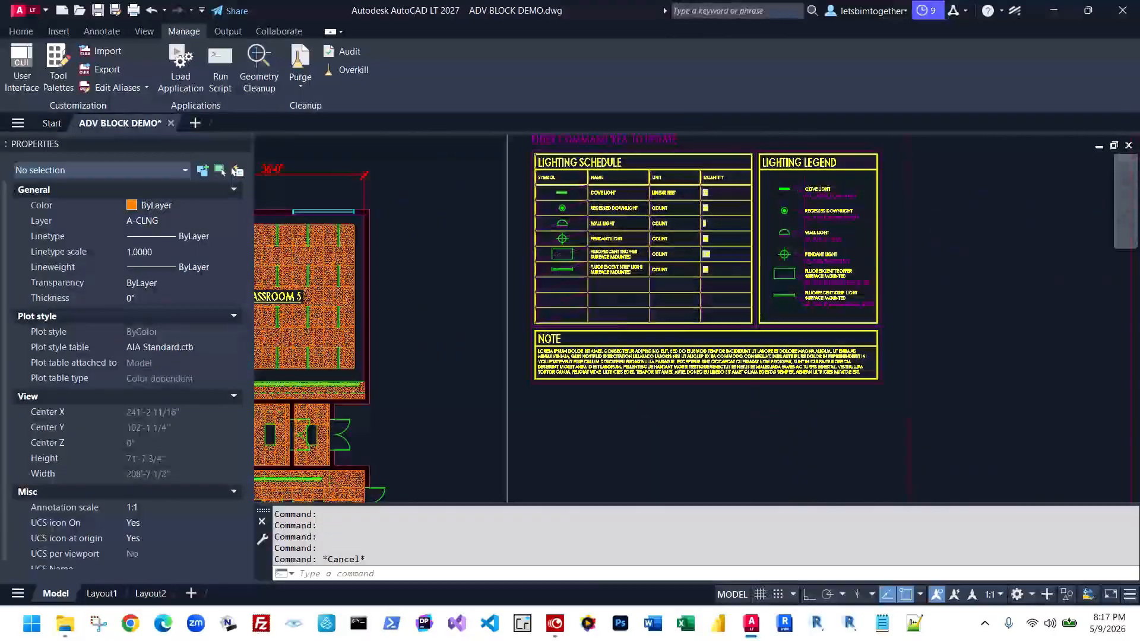
scroll(689, 274, "up", 6)
scroll(829, 305, "down", 4)
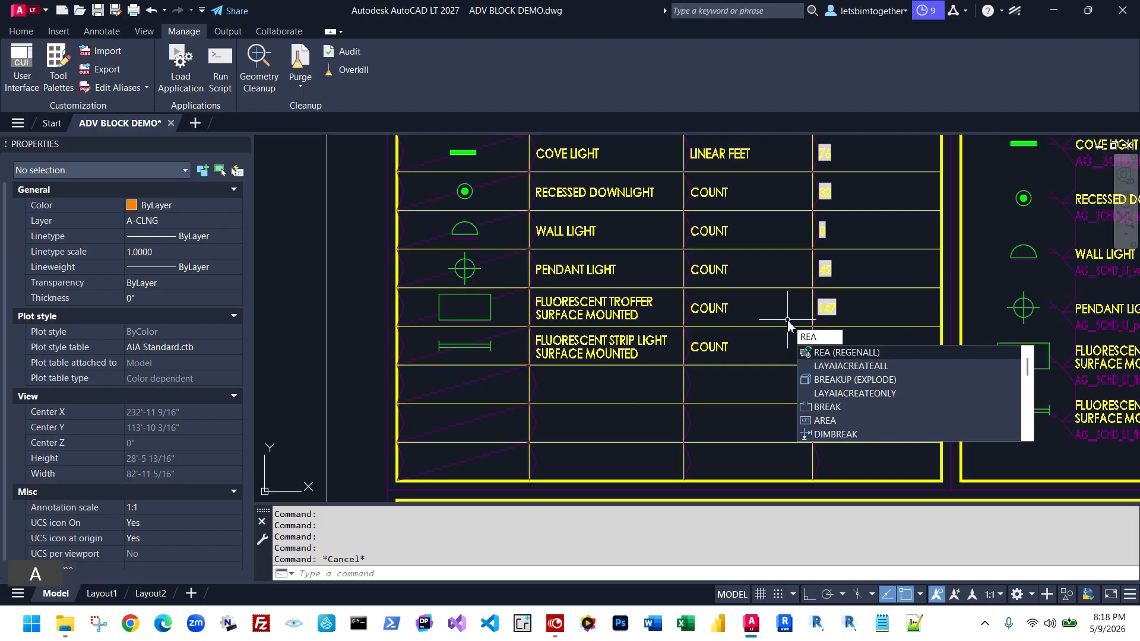
key("Return")
scroll(788, 319, "up", 4)
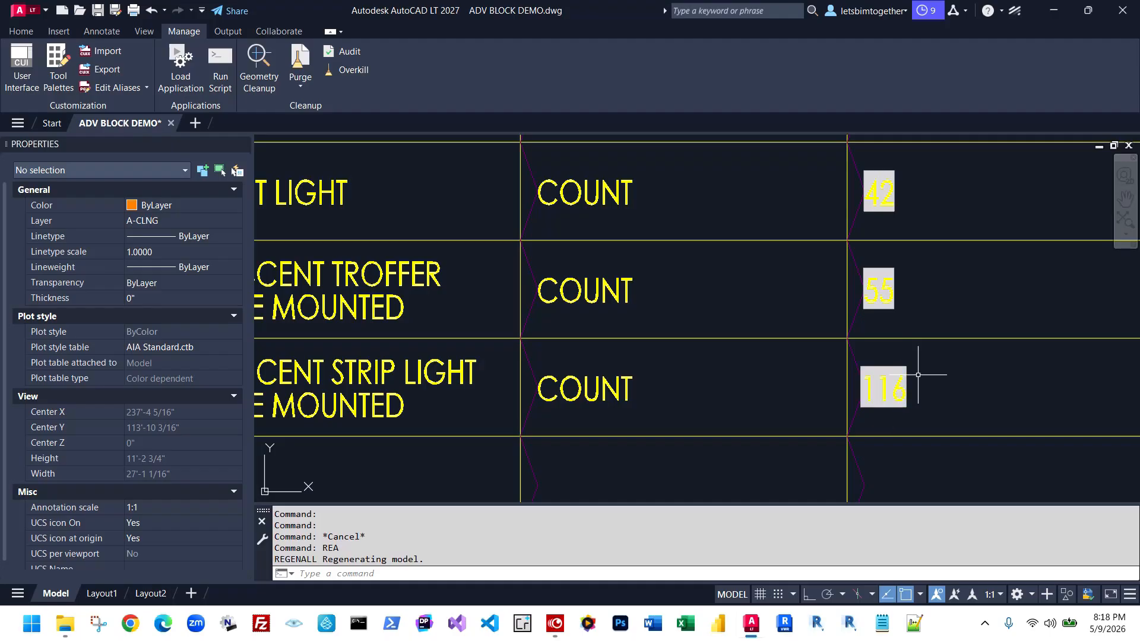
Look over the corridor, classroom and Office ceilings in the plan, down to the Professional Development downlights
scroll(918, 375, "down", 10)
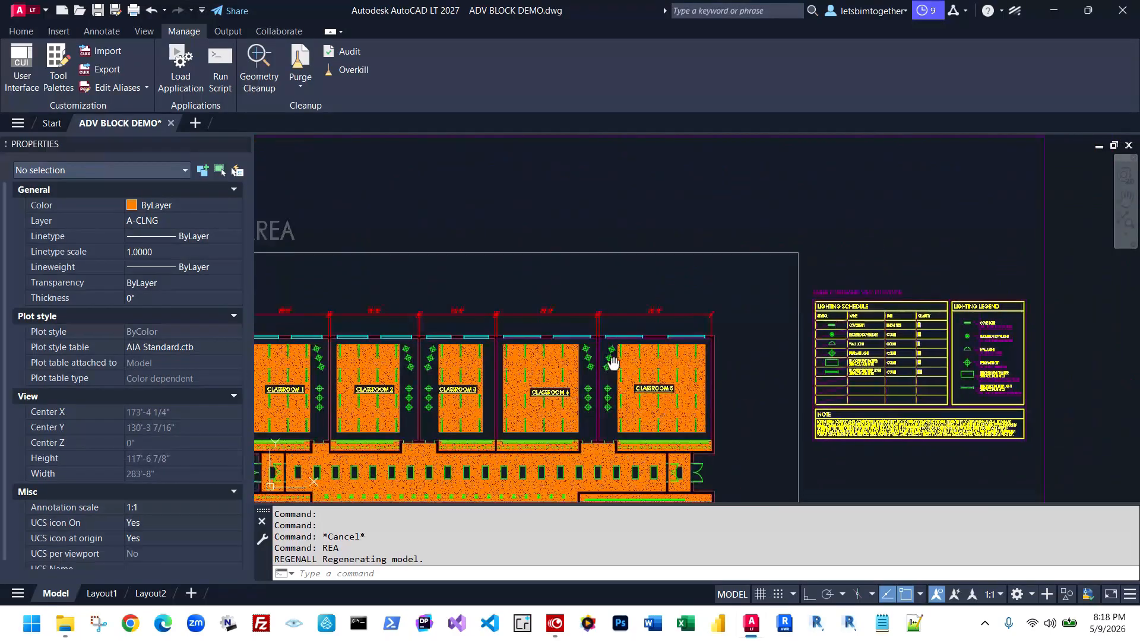
middle_click_drag(613, 364, 802, 235)
scroll(577, 468, "up", 4)
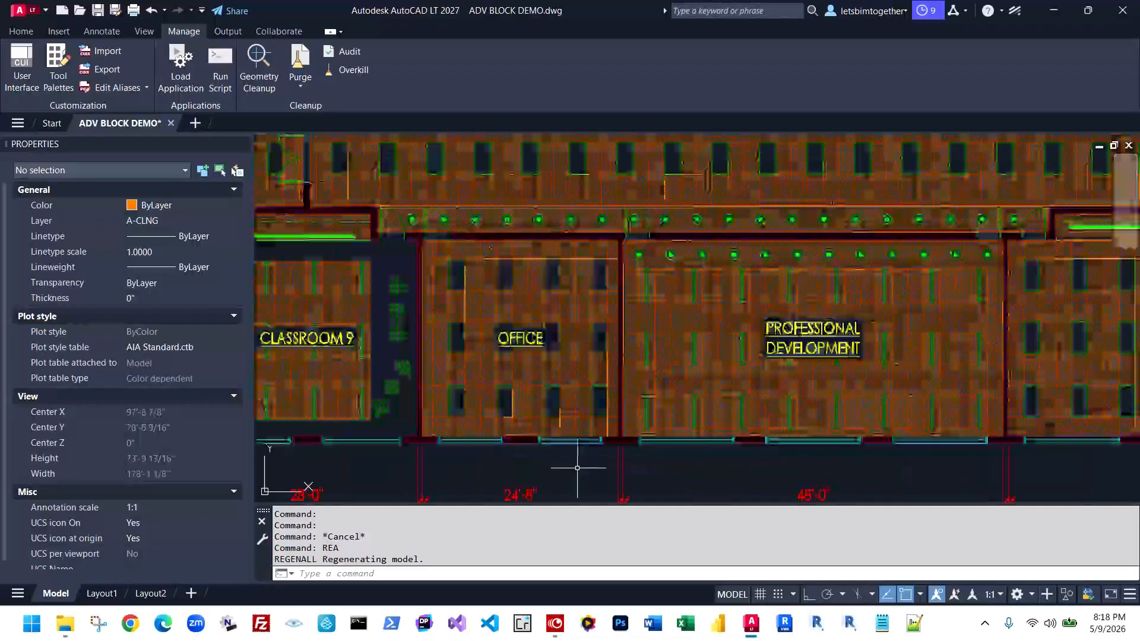
scroll(571, 424, "down", 5)
scroll(566, 283, "up", 6)
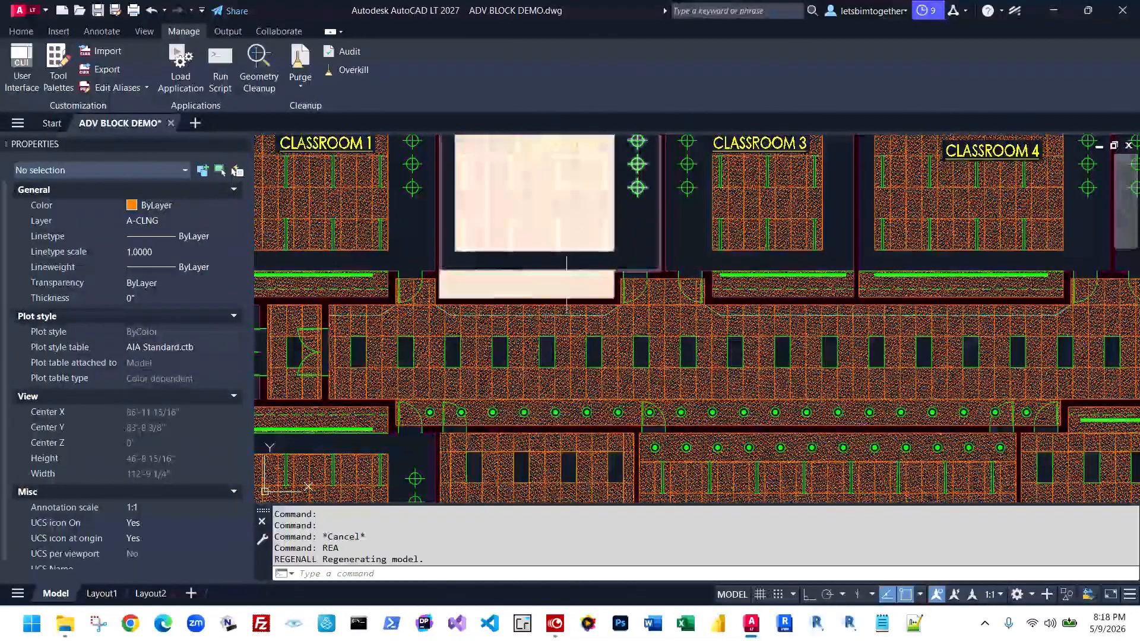
middle_click_drag(566, 284, 469, 171)
scroll(655, 416, "up", 2)
scroll(676, 346, "down", 4)
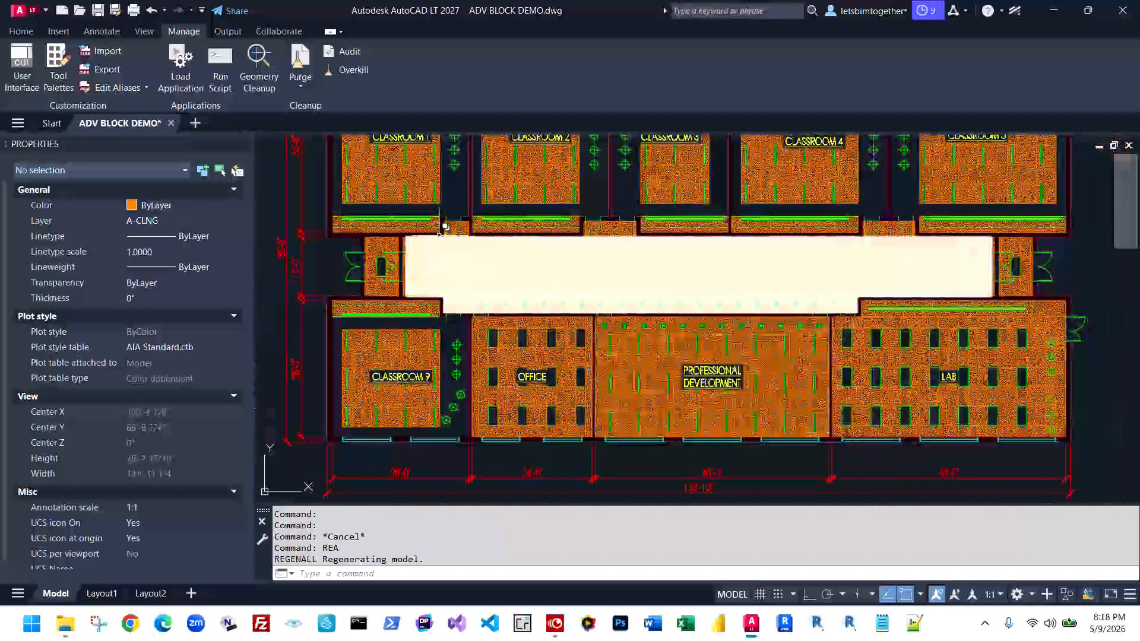
scroll(440, 235, "up", 2)
middle_click_drag(927, 469, 586, 318)
middle_click_drag(471, 273, 772, 390)
scroll(719, 372, "up", 4)
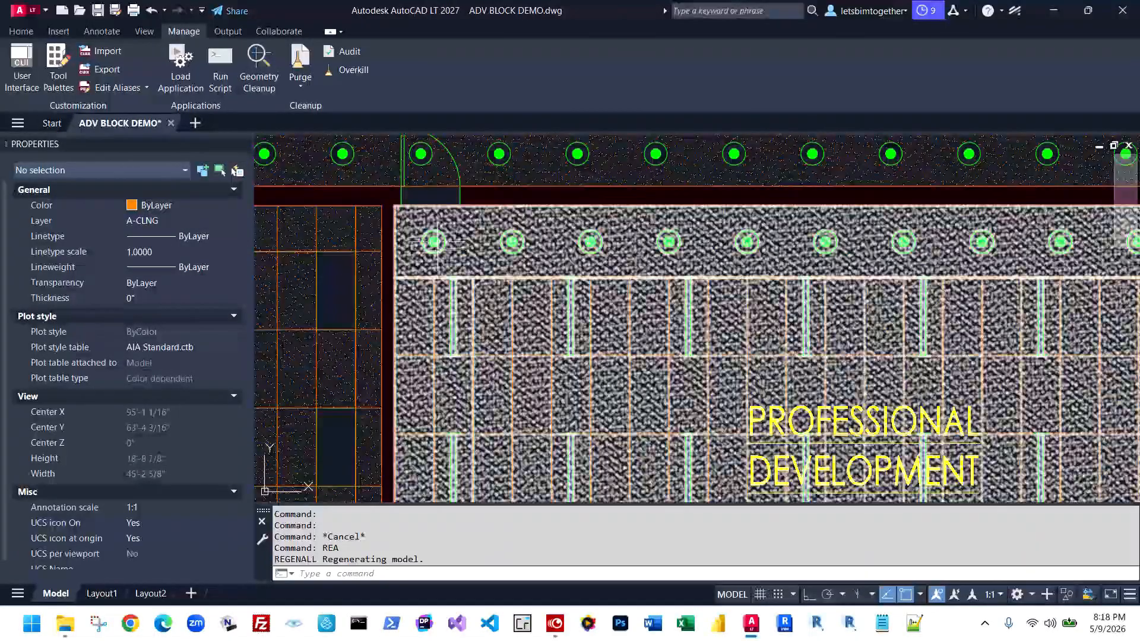
scroll(437, 243, "down", 2)
Select the Professional Development ceiling block and switch its main light type to Fluorescent Troffer
left_click(433, 242)
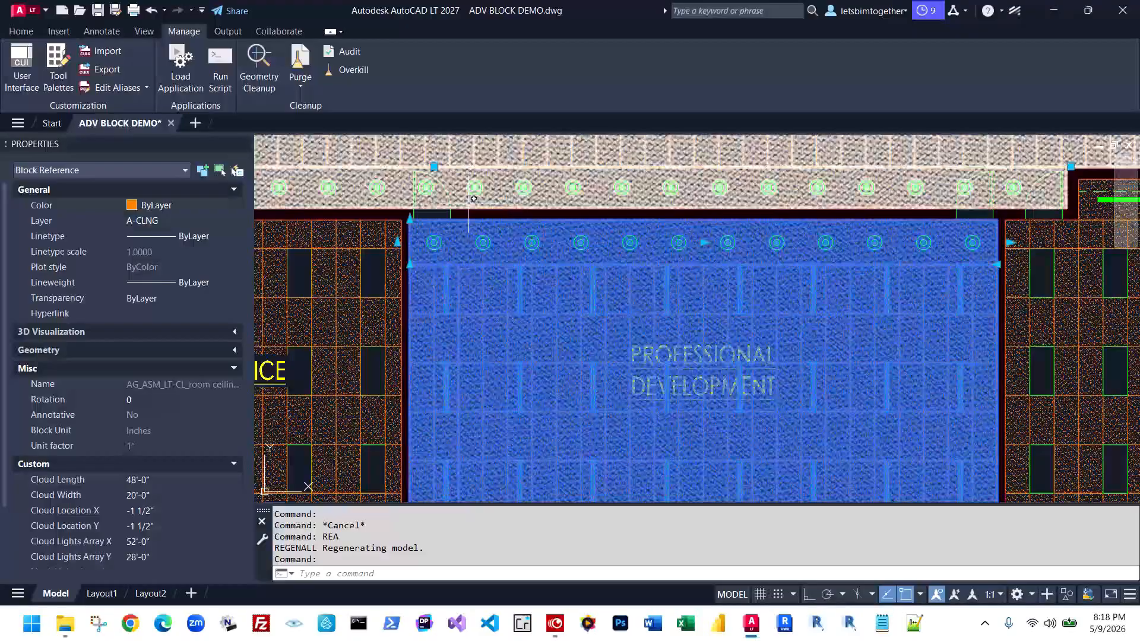
scroll(474, 199, "down", 3)
scroll(451, 391, "up", 5)
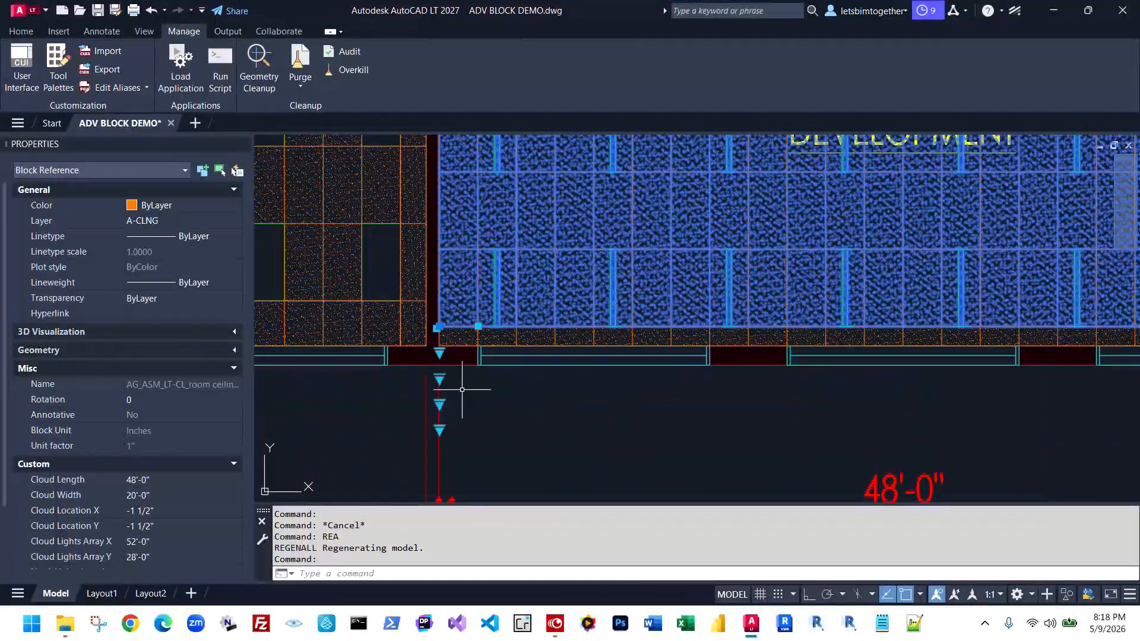
scroll(460, 410, "down", 2)
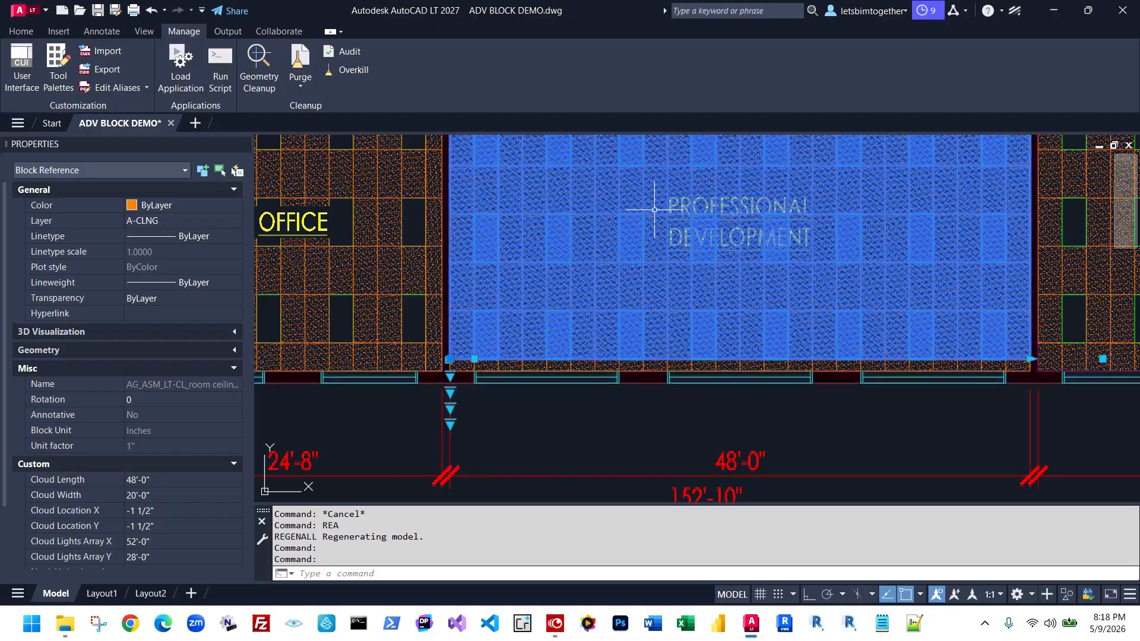
Set the nook of the Professional Development ceiling block to Nook w/ Cove Lights
middle_click_drag(617, 162, 586, 324)
scroll(700, 267, "down", 2)
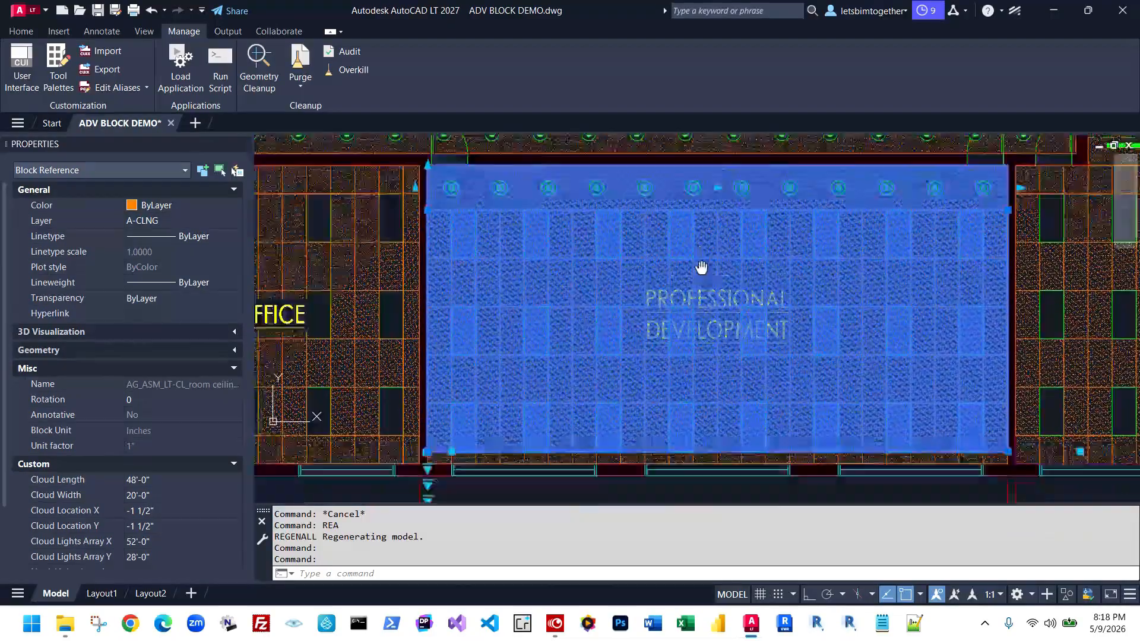
scroll(576, 364, "up", 2)
left_click(510, 368)
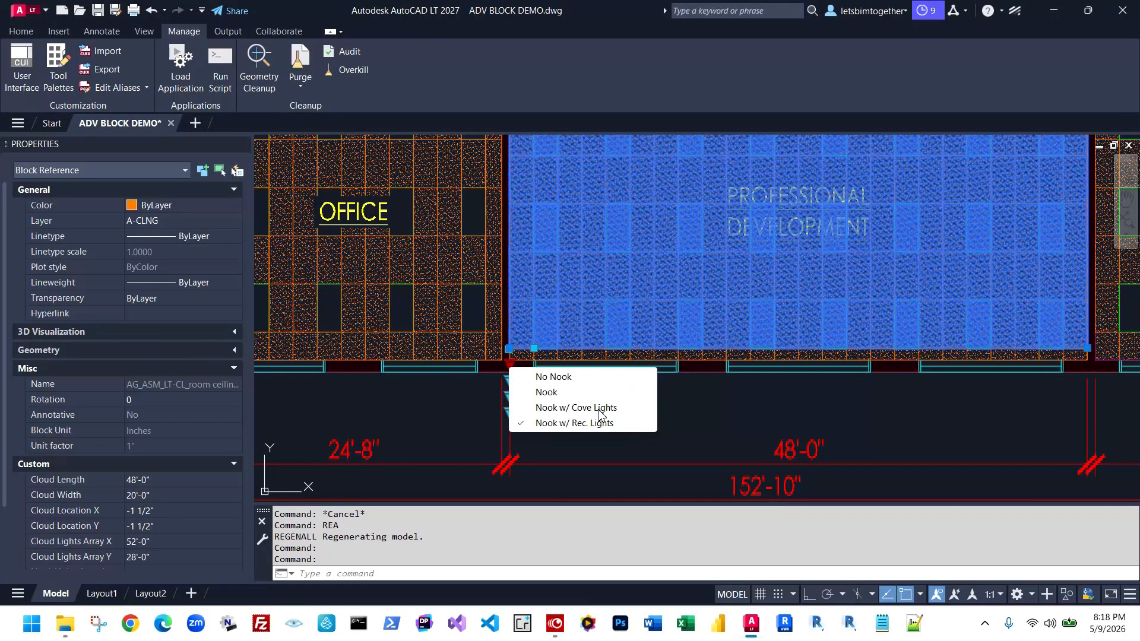
left_click(599, 409)
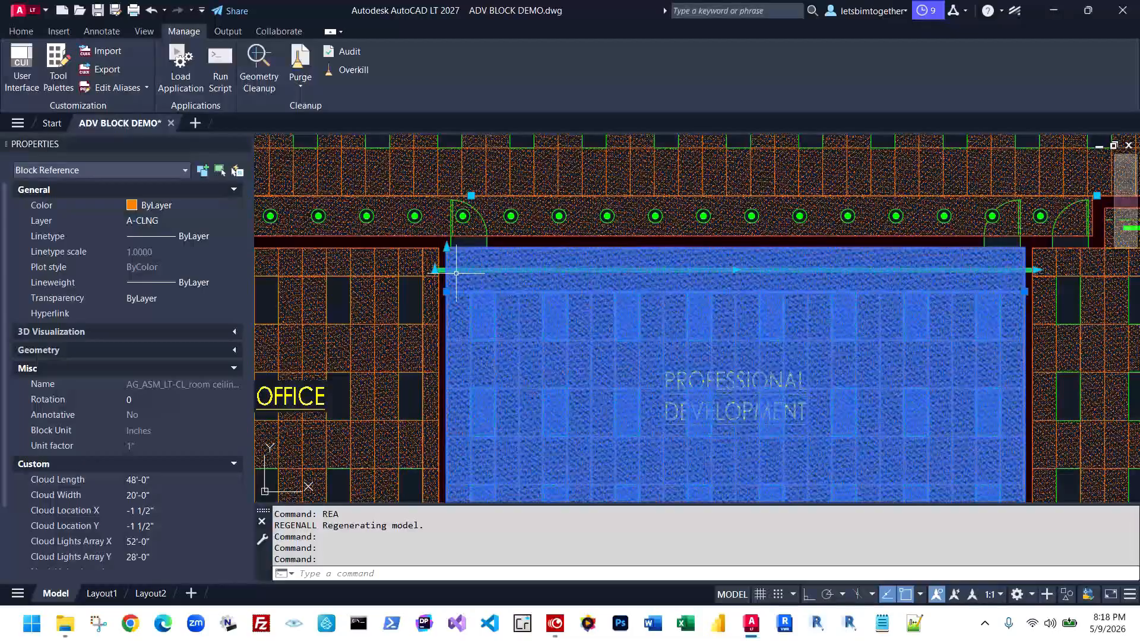
Shorten the Professional Development nook's cove light from its east end and center it along the nook
scroll(448, 277, "up", 5)
scroll(440, 278, "down", 5)
scroll(1030, 267, "up", 2)
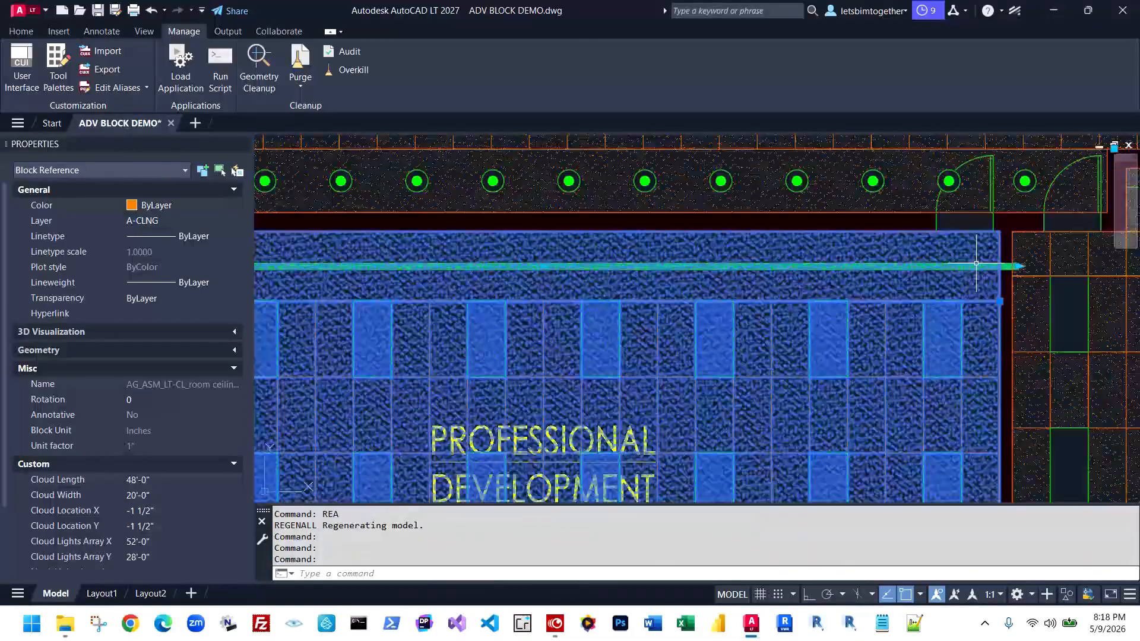
left_click(1019, 266)
scroll(1018, 266, "down", 3)
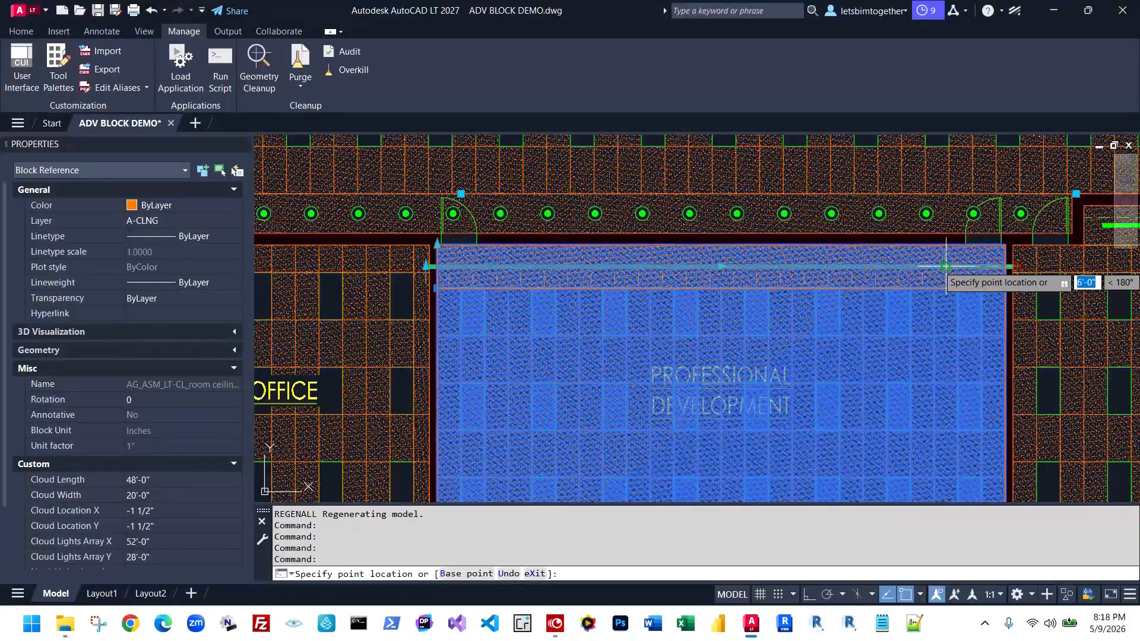
left_click(956, 267)
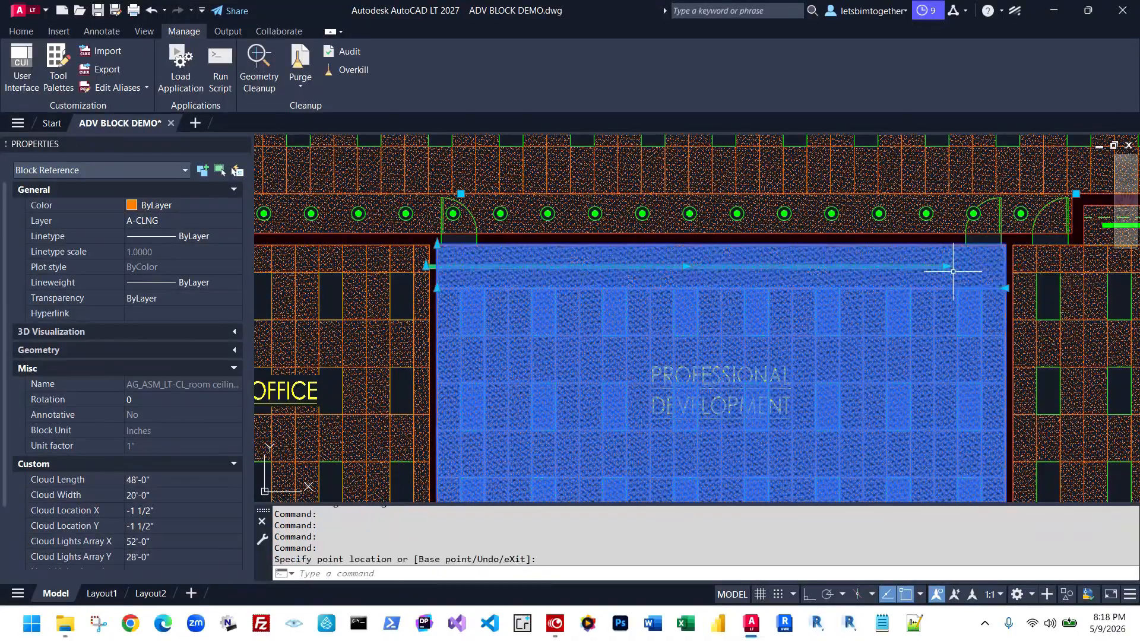
left_click(686, 266)
left_click(731, 244)
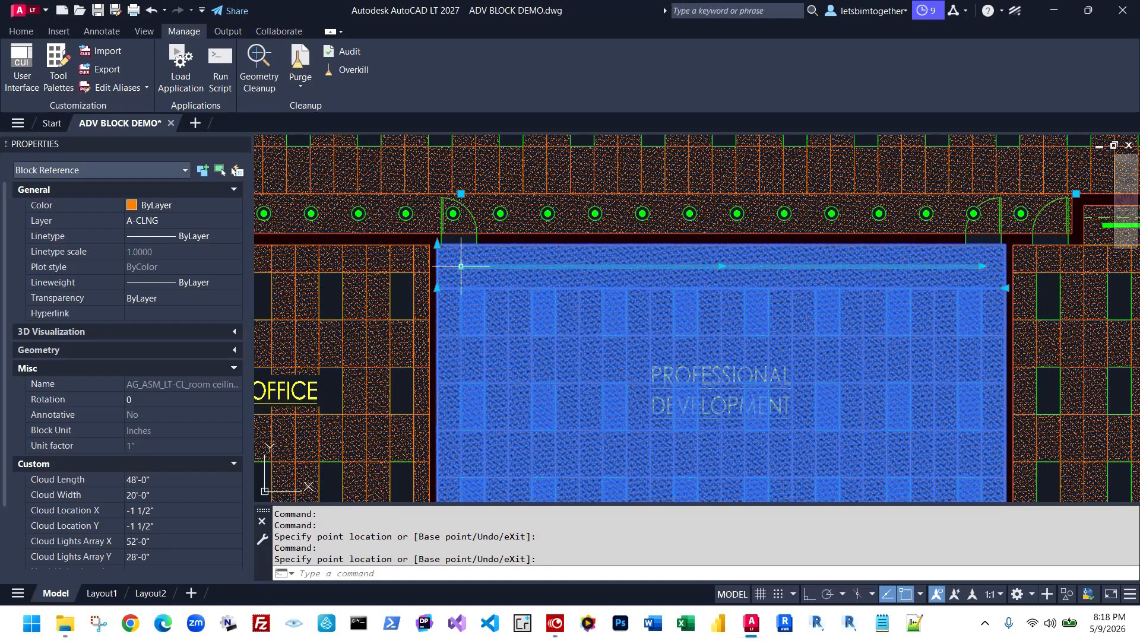
Turn object snap off and move the cove light closer to the nook's north edge using the light's location grip
scroll(461, 266, "up", 2)
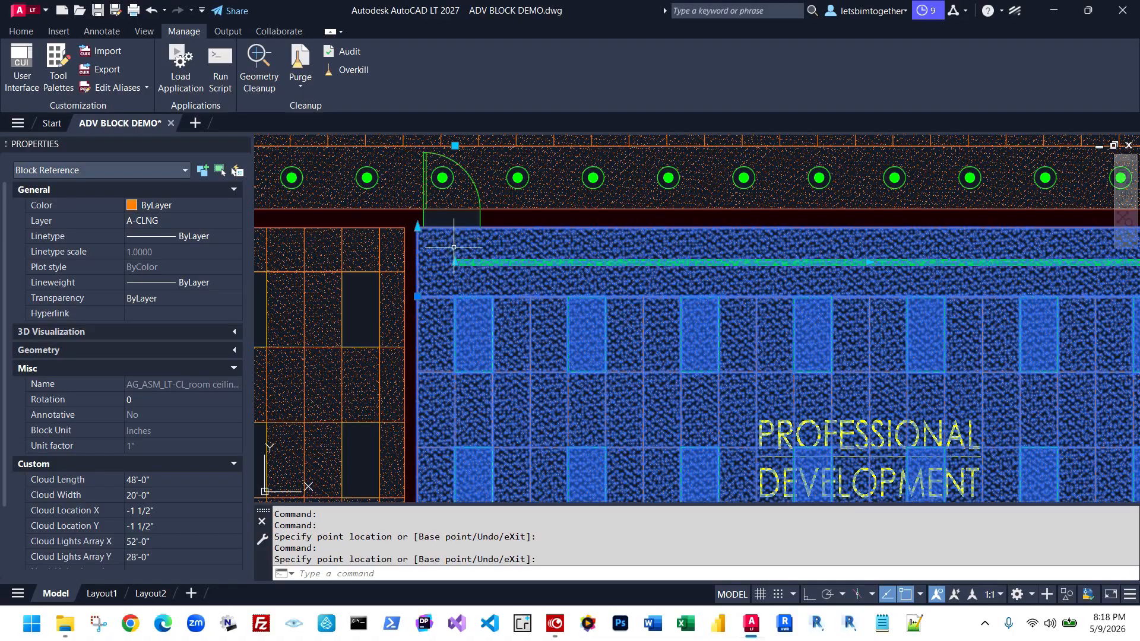
left_click(455, 262)
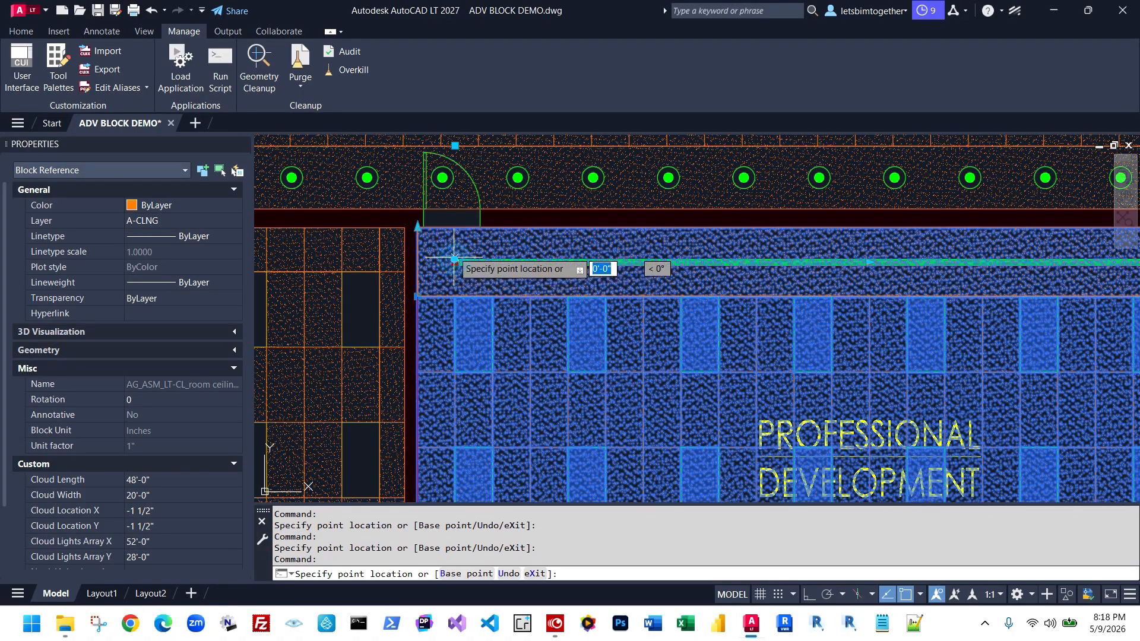
scroll(455, 250, "up", 3)
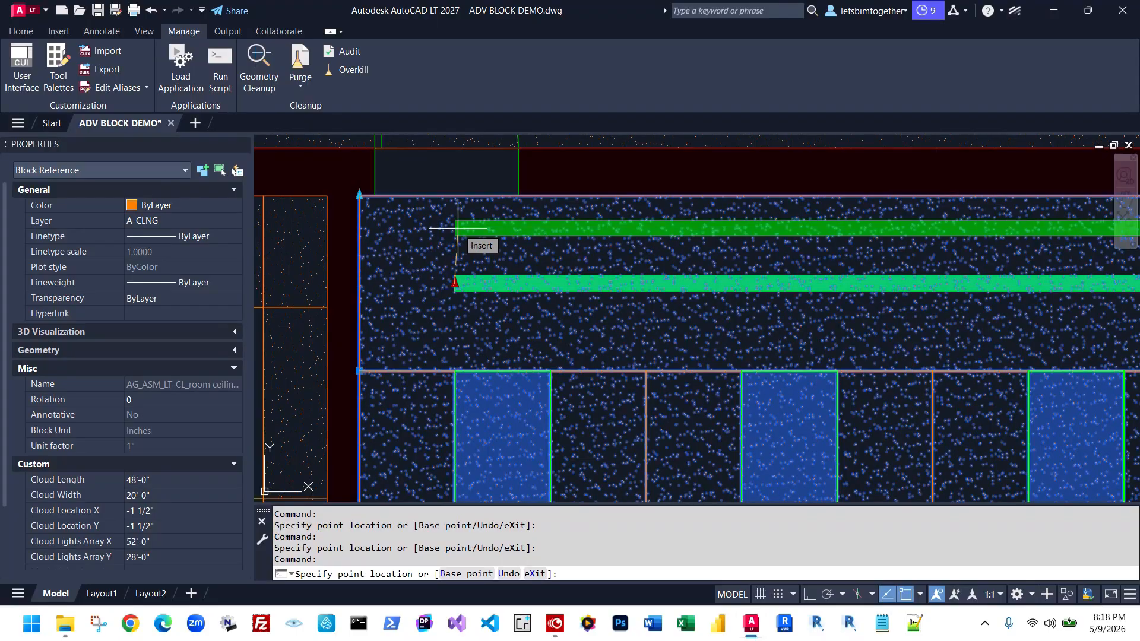
key("F3")
key("F3")
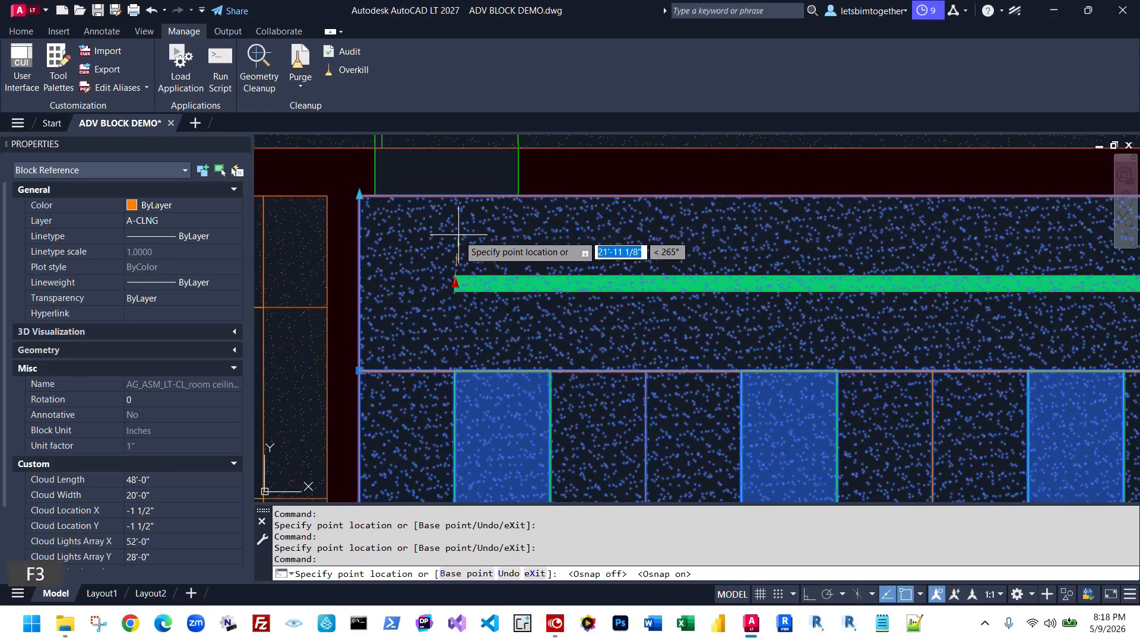
key("F3")
left_click(458, 235)
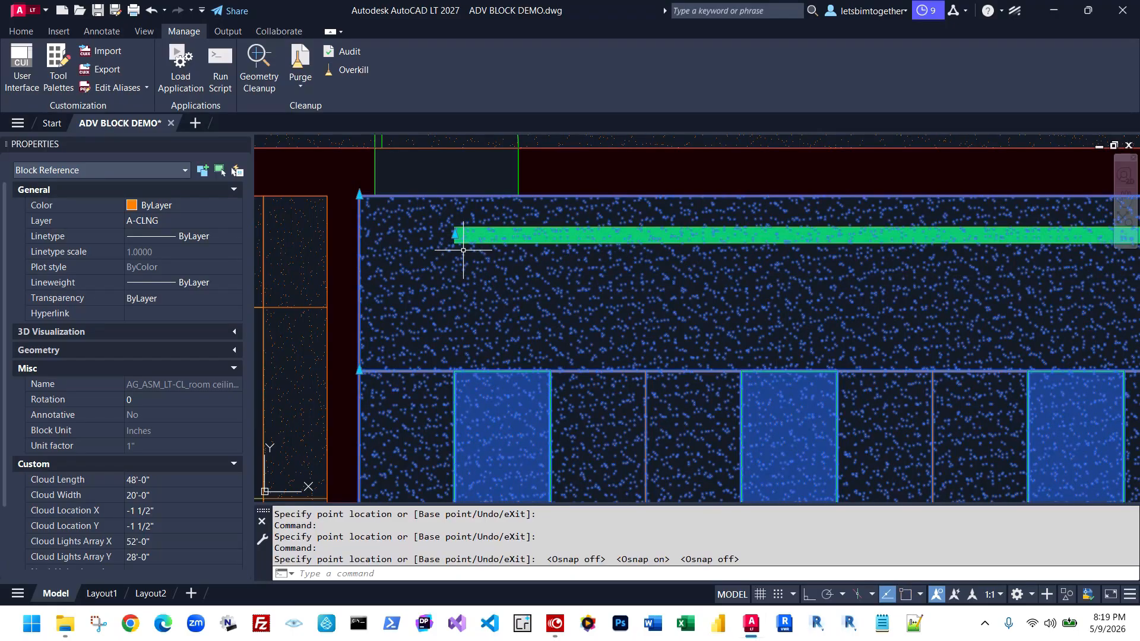
scroll(463, 250, "down", 3)
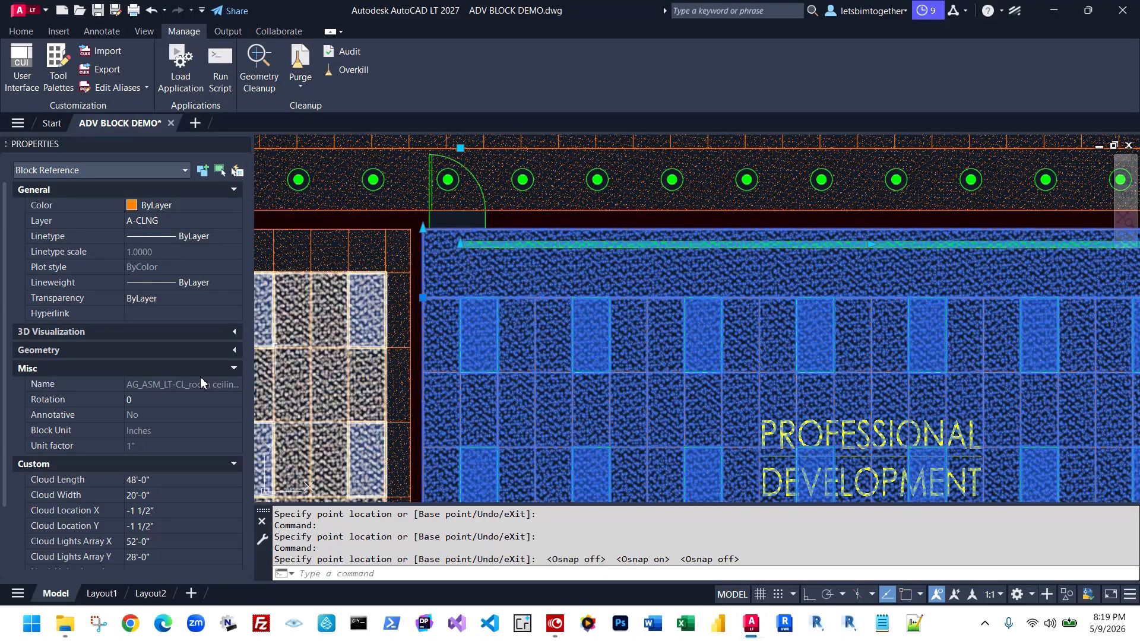
Set the block's Nook Lights Location to 1', change it to 3', and clear the selection
scroll(177, 411, "down", 3)
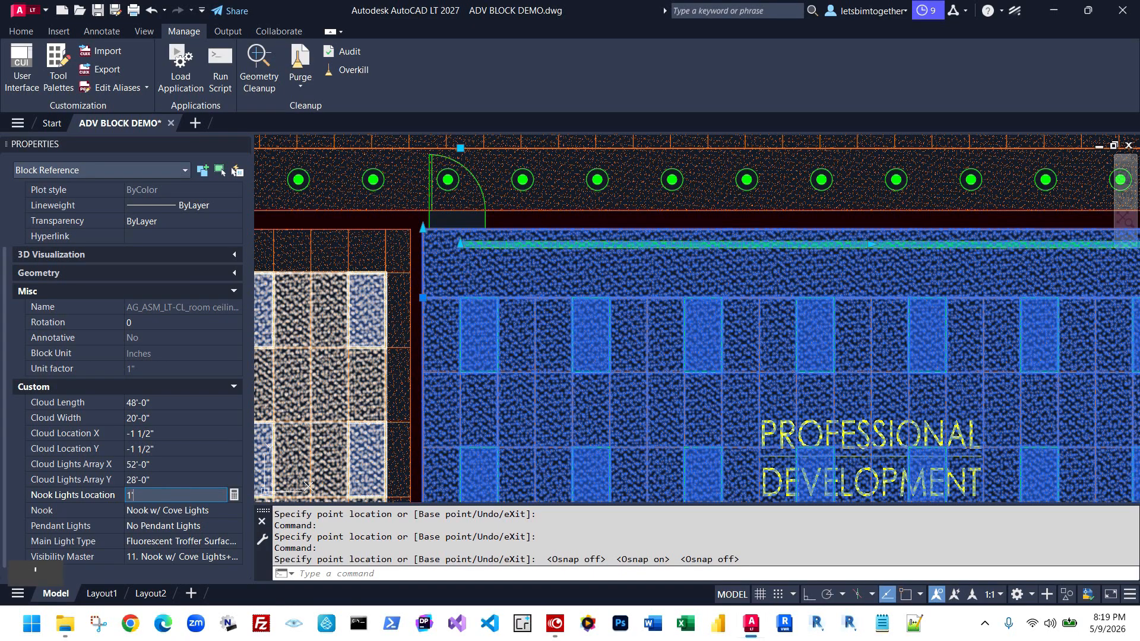
key("Return")
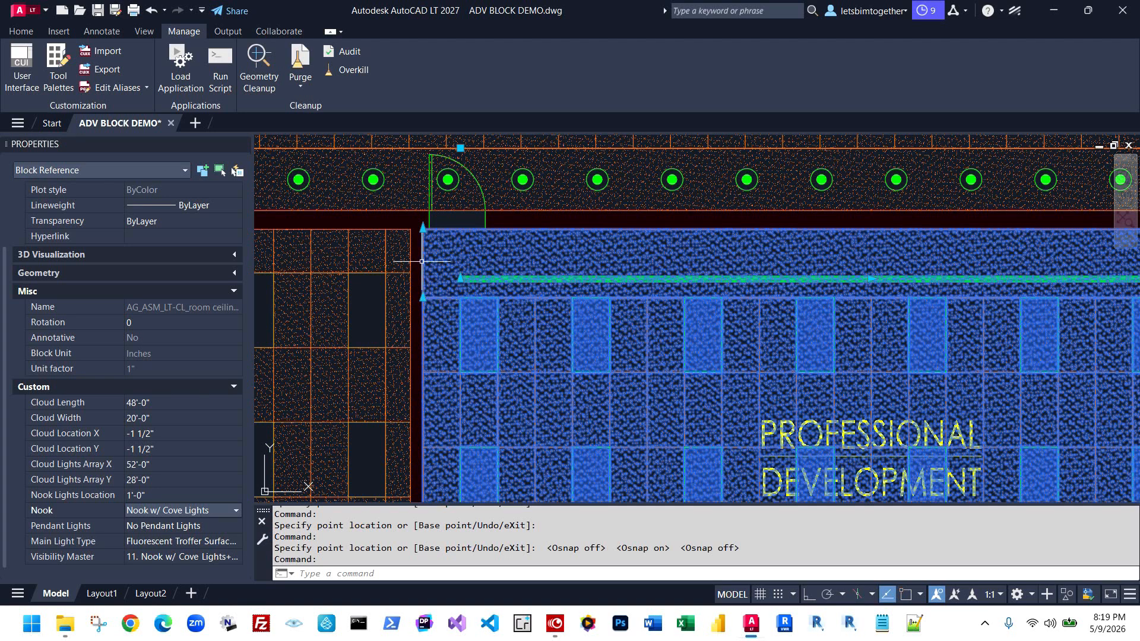
left_click(156, 496)
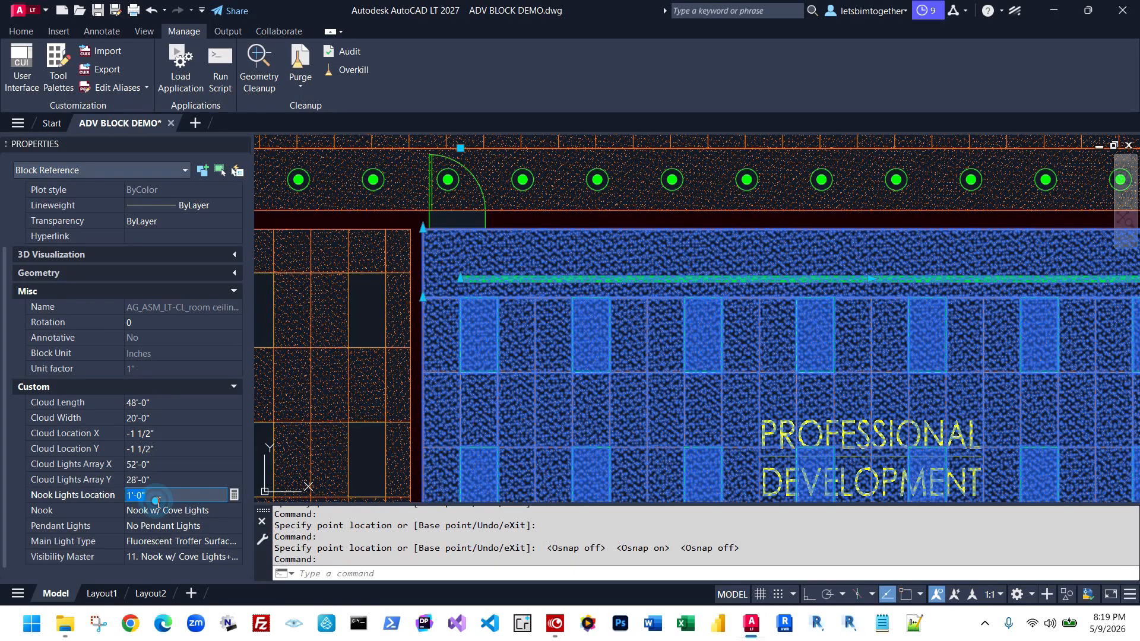
type("3'")
key("Return")
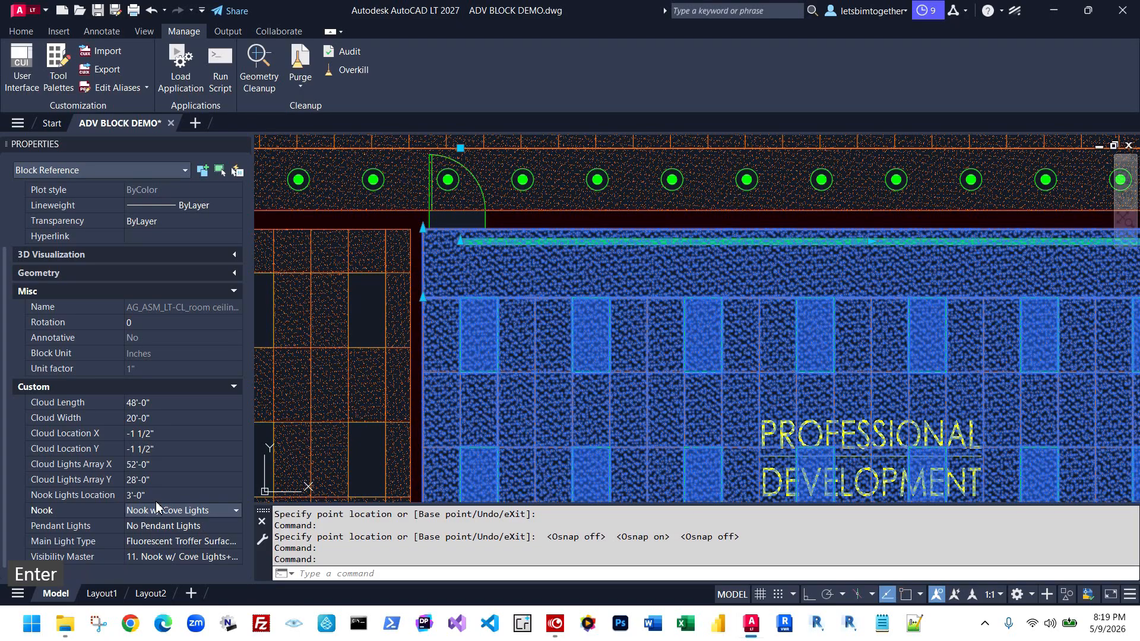
key("Escape")
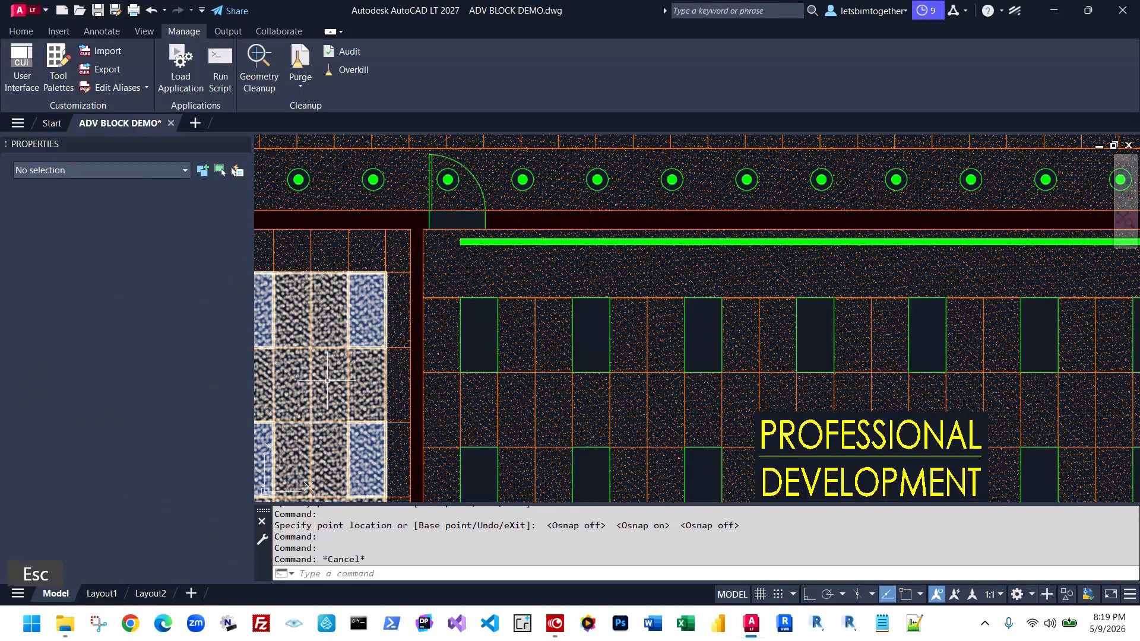
Select the standalone room ceiling block west of the count area and look at its nook options
scroll(375, 345, "up", 2)
scroll(374, 344, "down", 5)
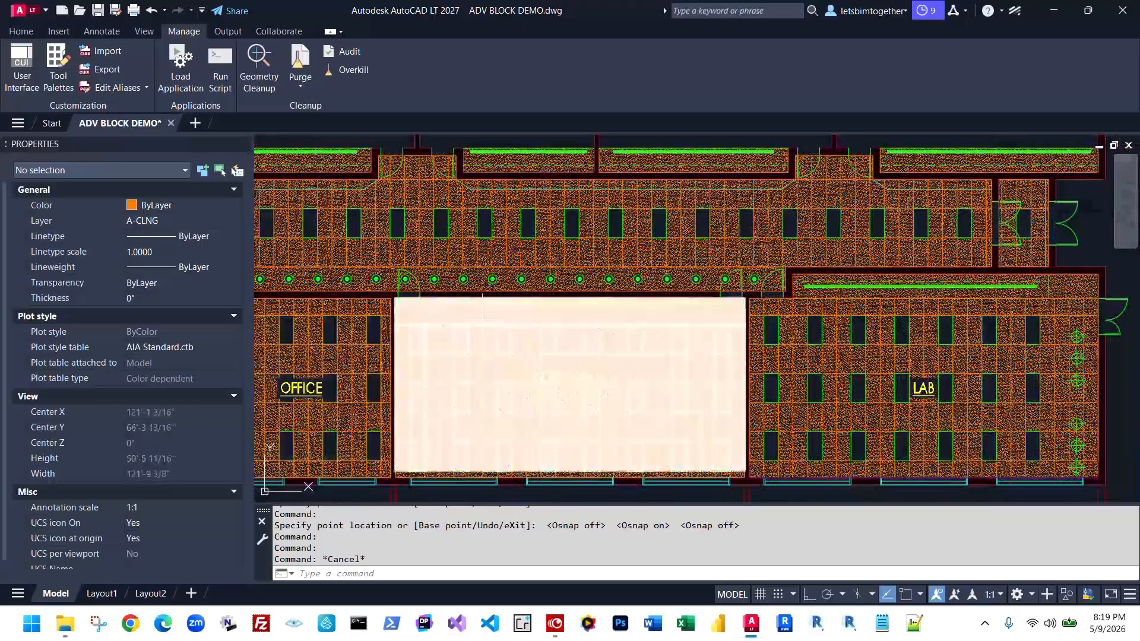
mouse_move(540, 394)
middle_mouse_down()
mouse_move(714, 337)
mouse_move(954, 328)
middle_mouse_up()
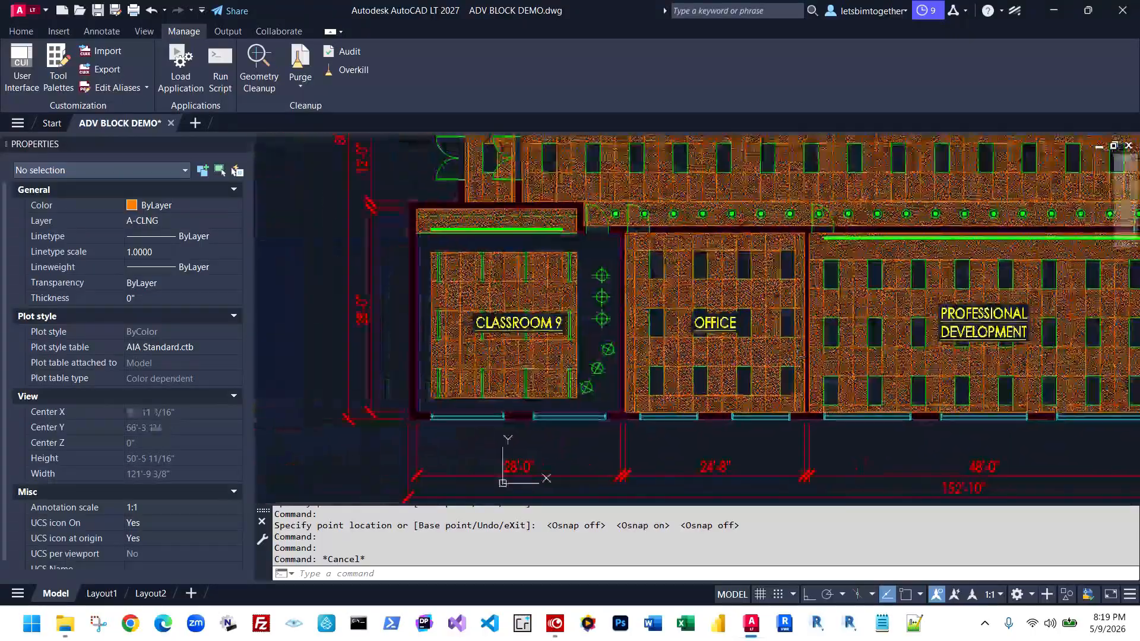
middle_click_drag(674, 241, 622, 290)
scroll(623, 288, "down", 2)
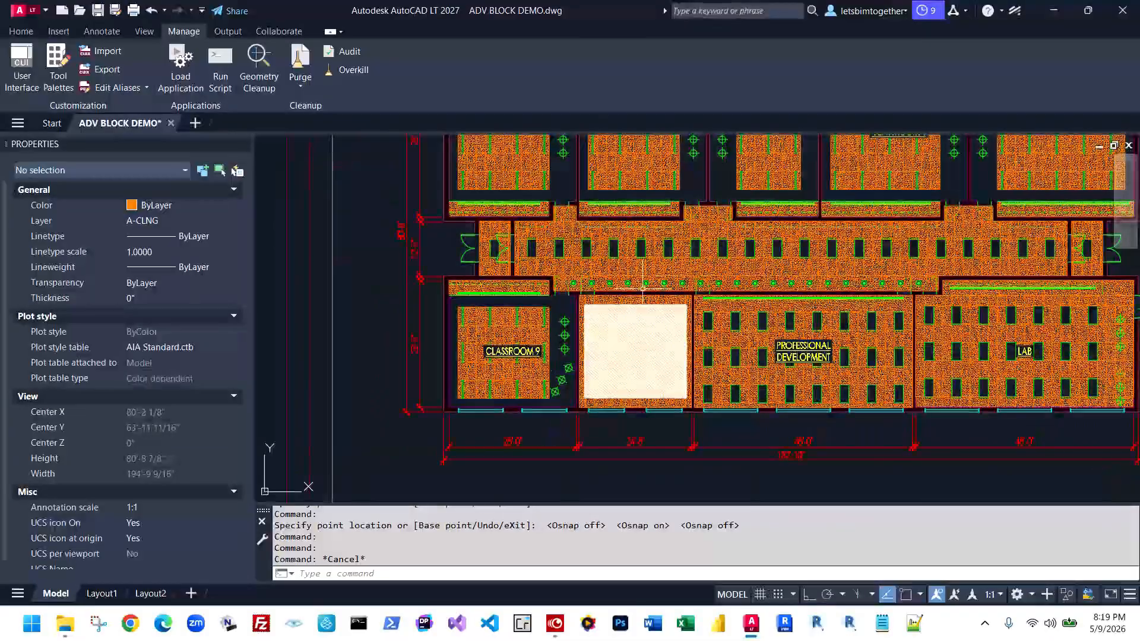
scroll(632, 293, "down", 9)
scroll(557, 273, "up", 12)
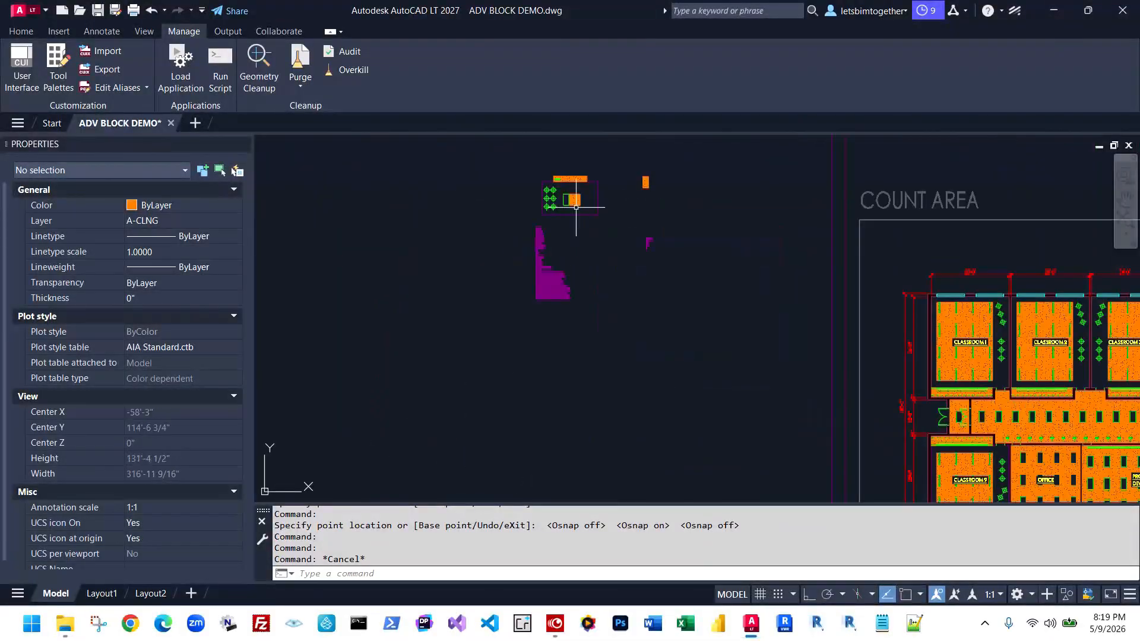
left_click(724, 286)
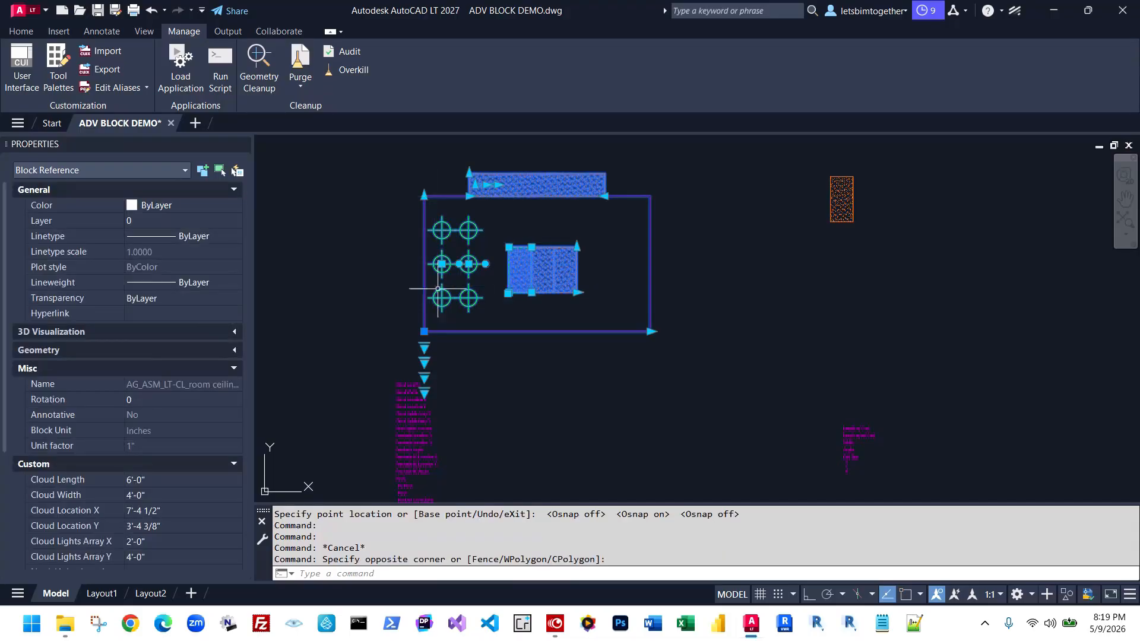
scroll(427, 322, "up", 2)
left_click(421, 362)
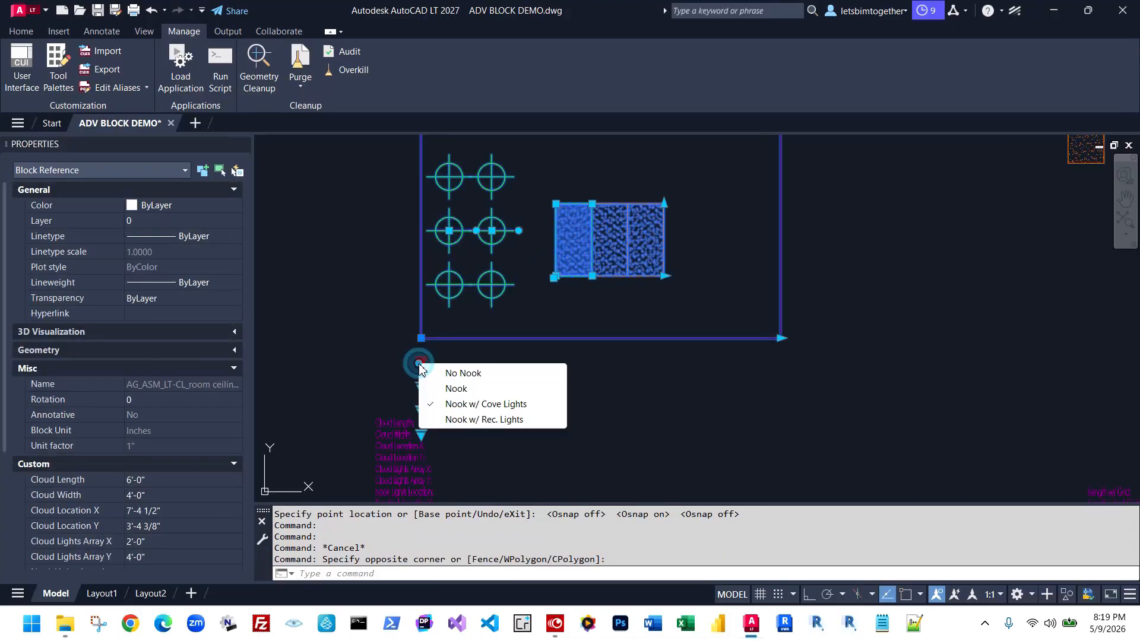
key("Escape")
middle_click_drag(341, 219, 366, 301)
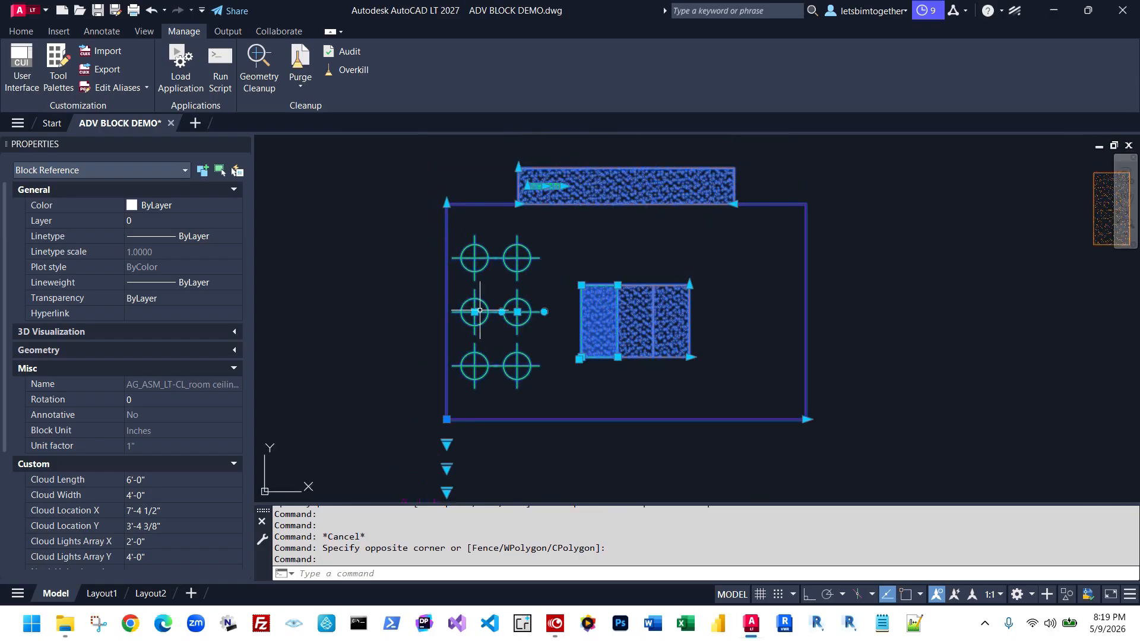
Cycle the standalone block's nook through No Nook and Nook, ending on Nook w/ Cove Lights
left_click(445, 444)
left_click(484, 469)
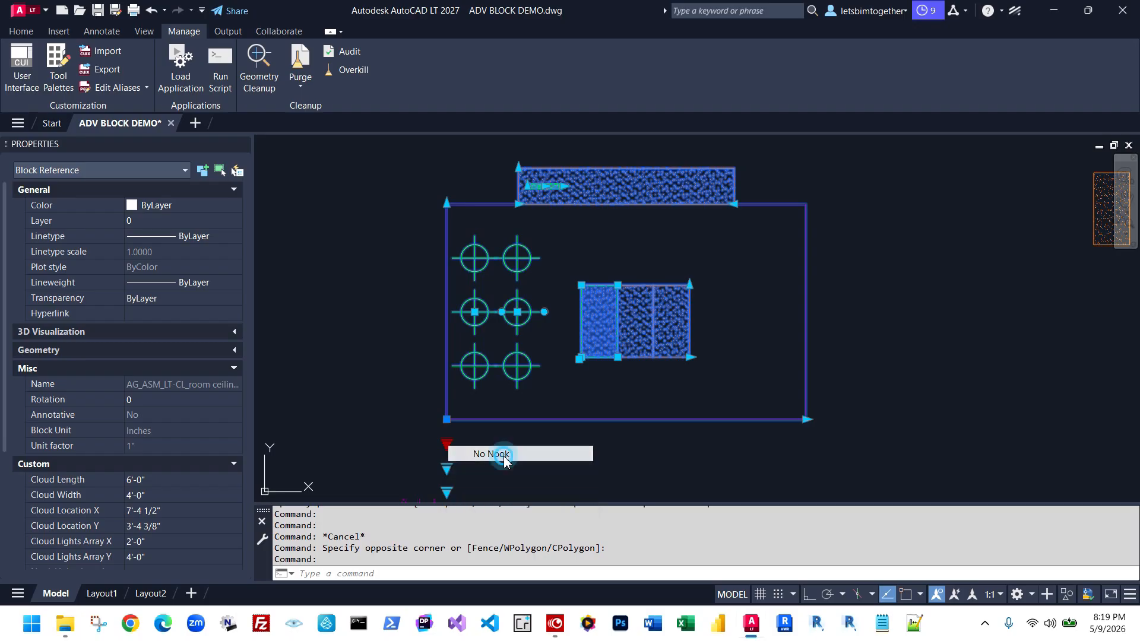
left_click(446, 444)
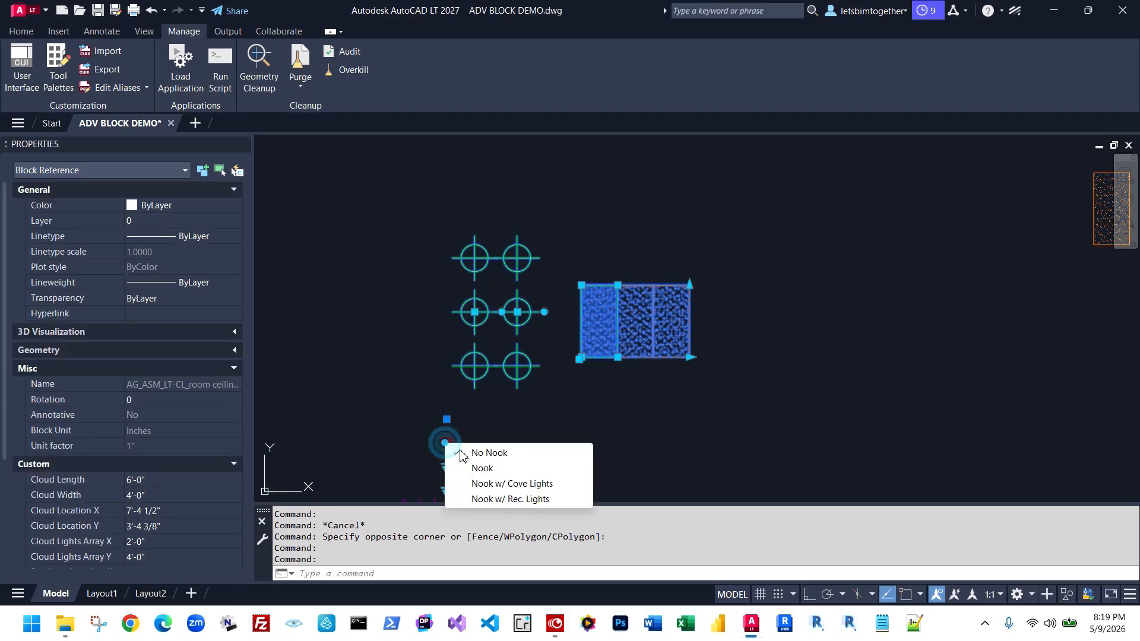
left_click(492, 469)
left_click(447, 447)
key("Escape")
left_click(448, 444)
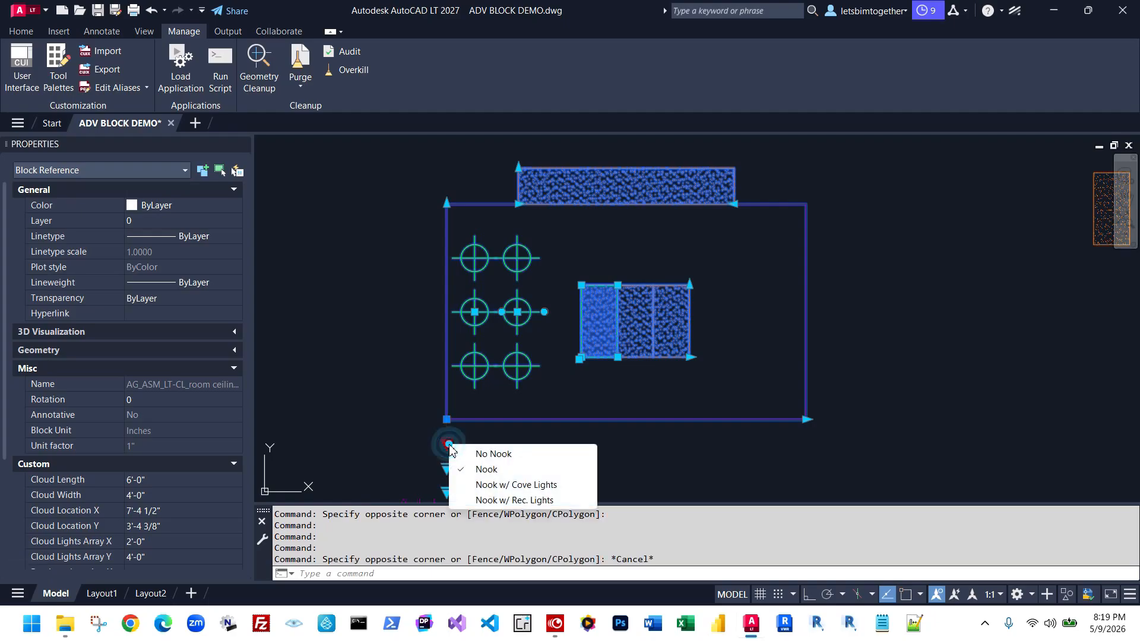
left_click(523, 486)
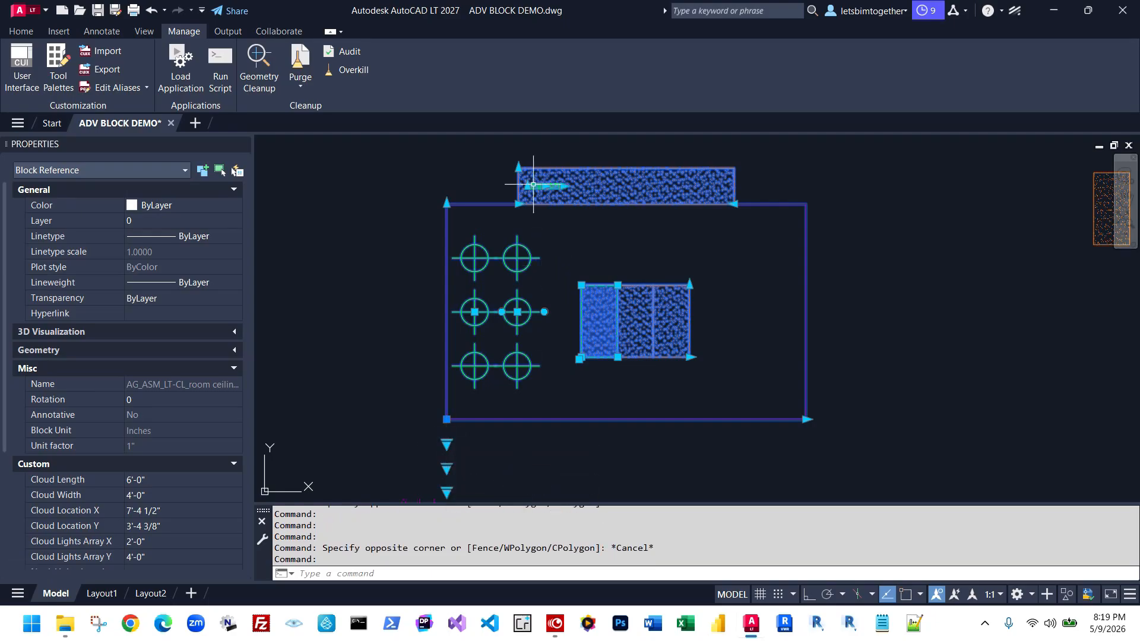
left_click(563, 186)
key("Escape")
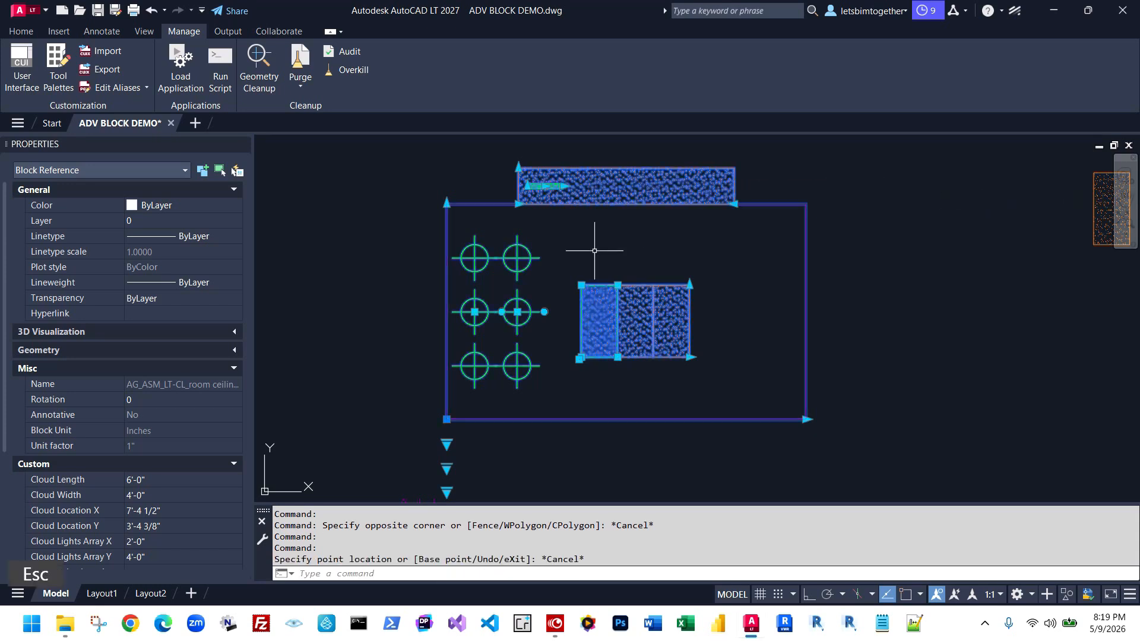
left_click(448, 469)
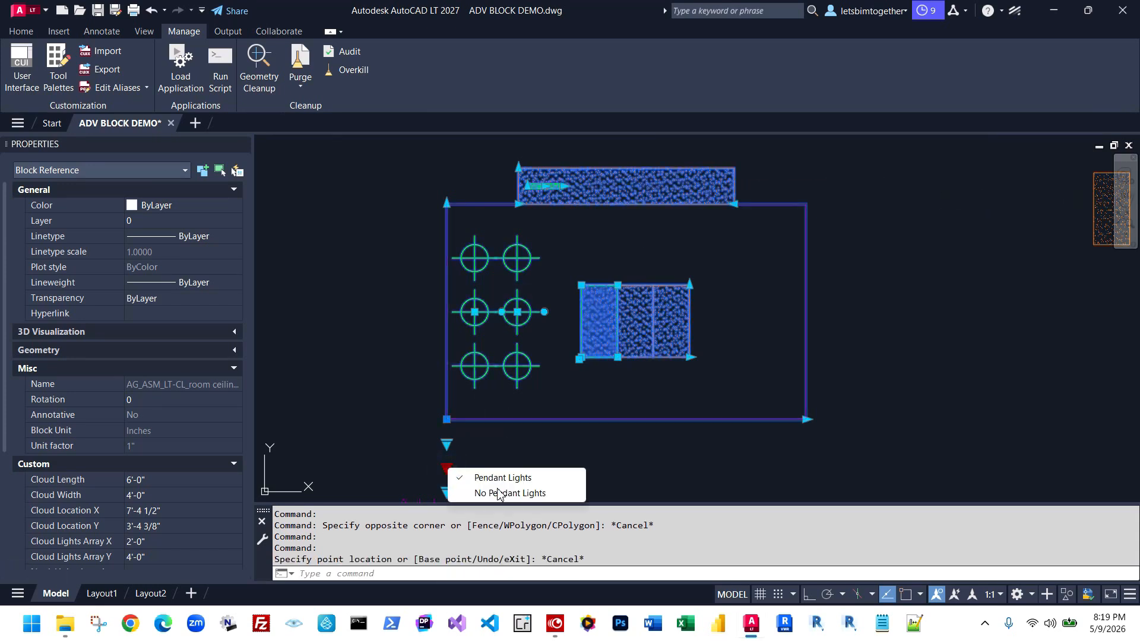
key("Escape")
Set the standalone block's nook to Nook w/ Rec. Lights and extend the light array to three recessed lights
left_click(448, 447)
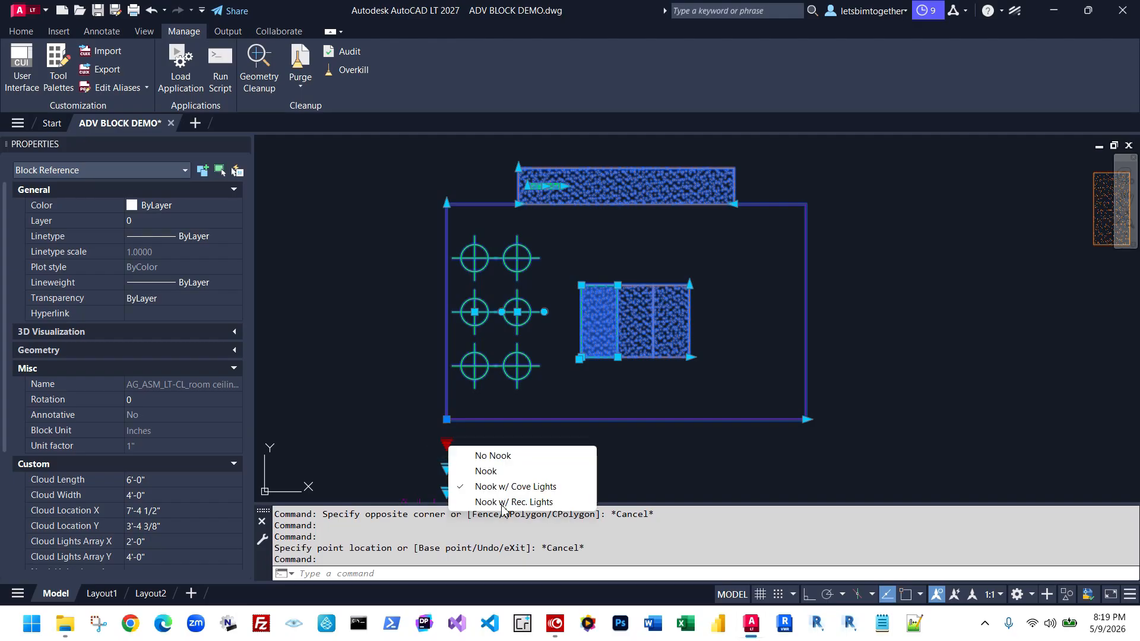
left_click(502, 503)
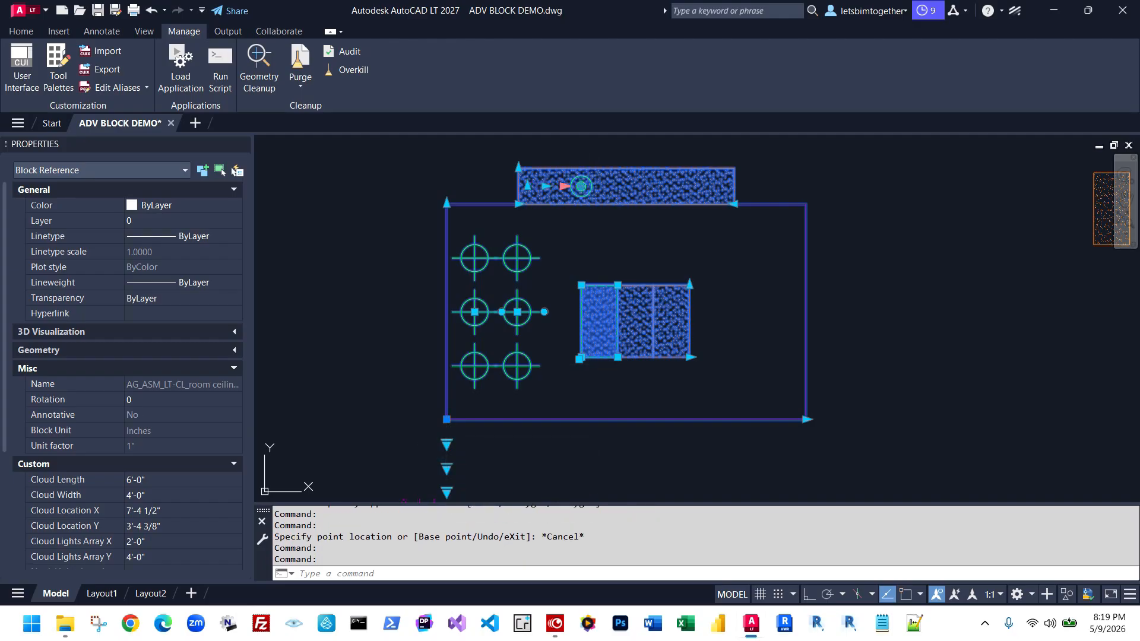
left_click(564, 187)
left_click(744, 187)
left_click(784, 184)
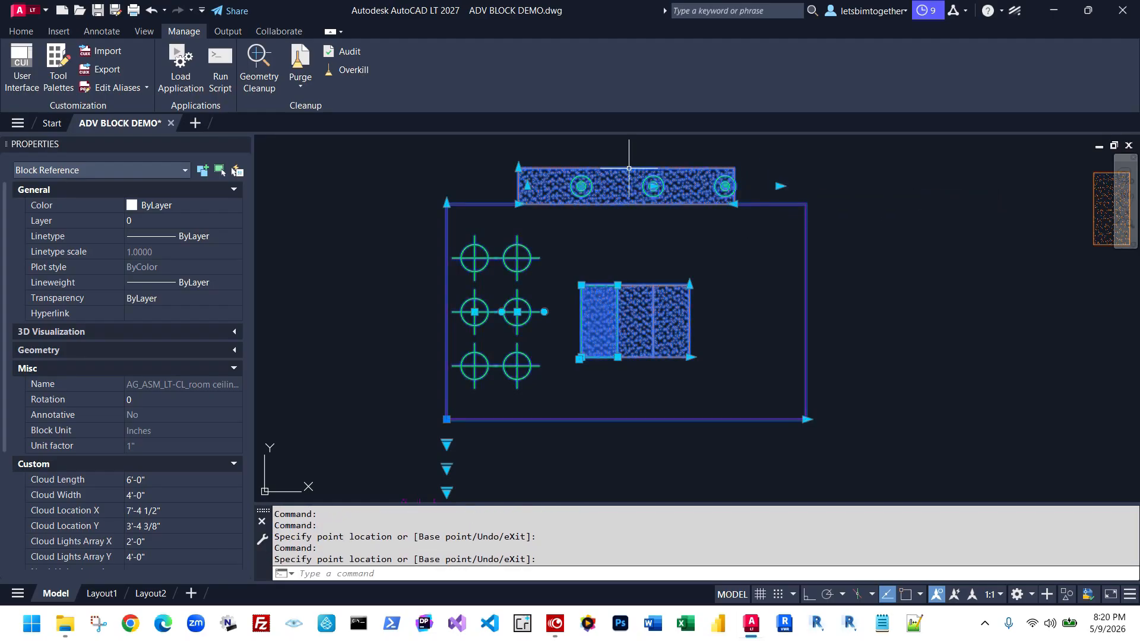
Shift the row of recessed lights west to center it in the nook, with object snap on, and deselect the block
left_click(656, 185)
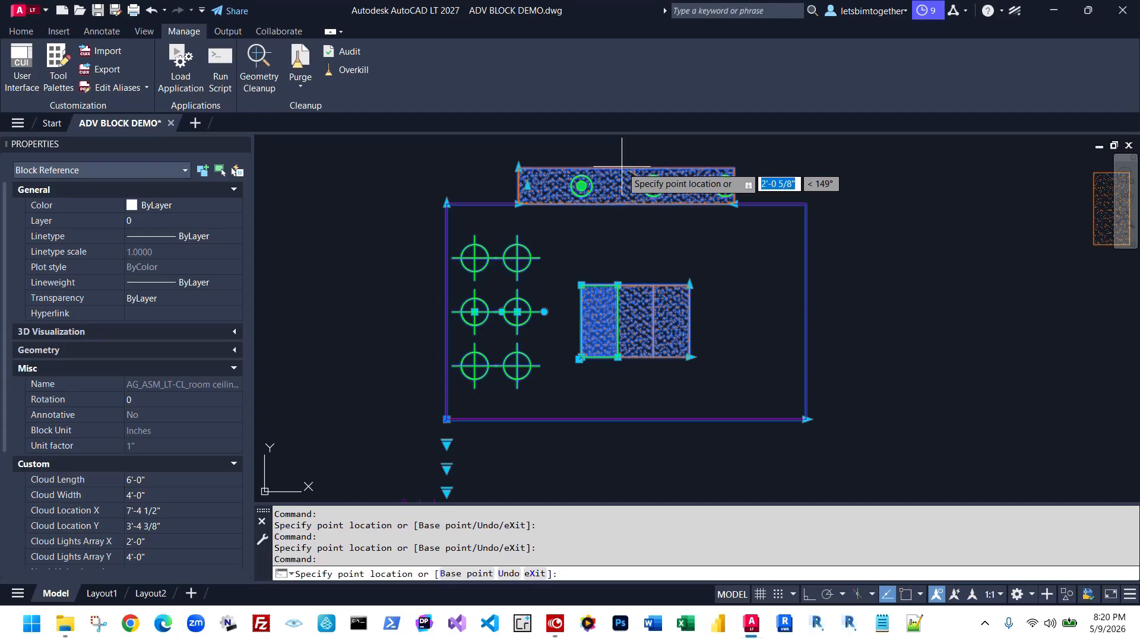
left_click(632, 209)
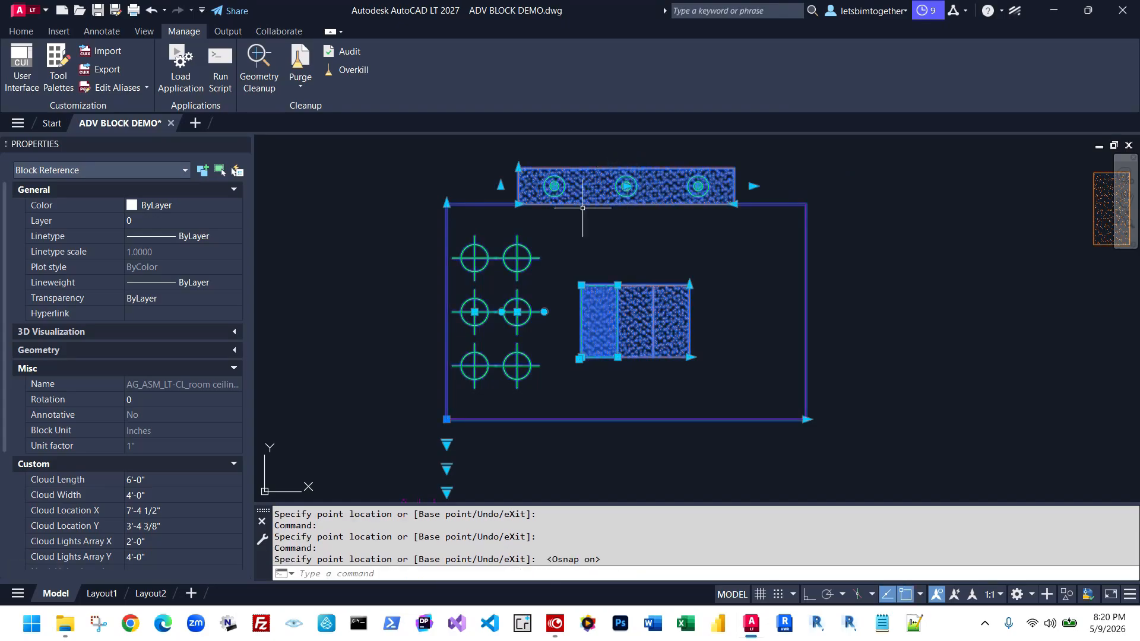
scroll(553, 195, "up", 3)
scroll(683, 237, "down", 8)
key("Escape")
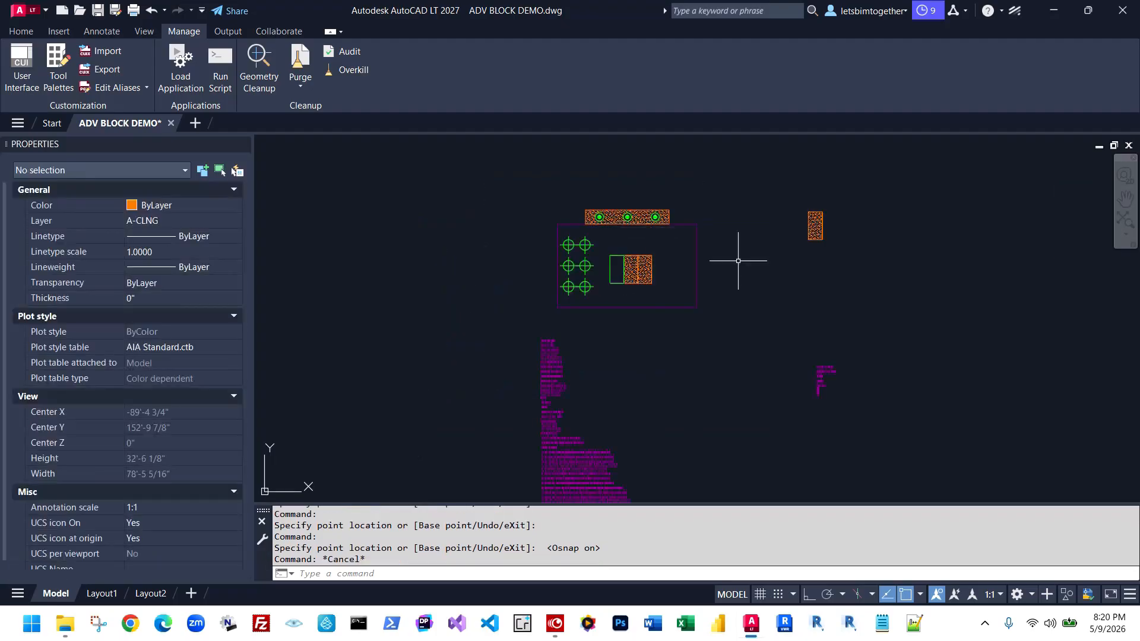
Select the standalone room ceiling block, look at its combined visibility options, and switch its light type to Fluorescent Strip Light Surface Mounted
left_click(739, 260)
left_click(681, 229)
left_click(558, 347)
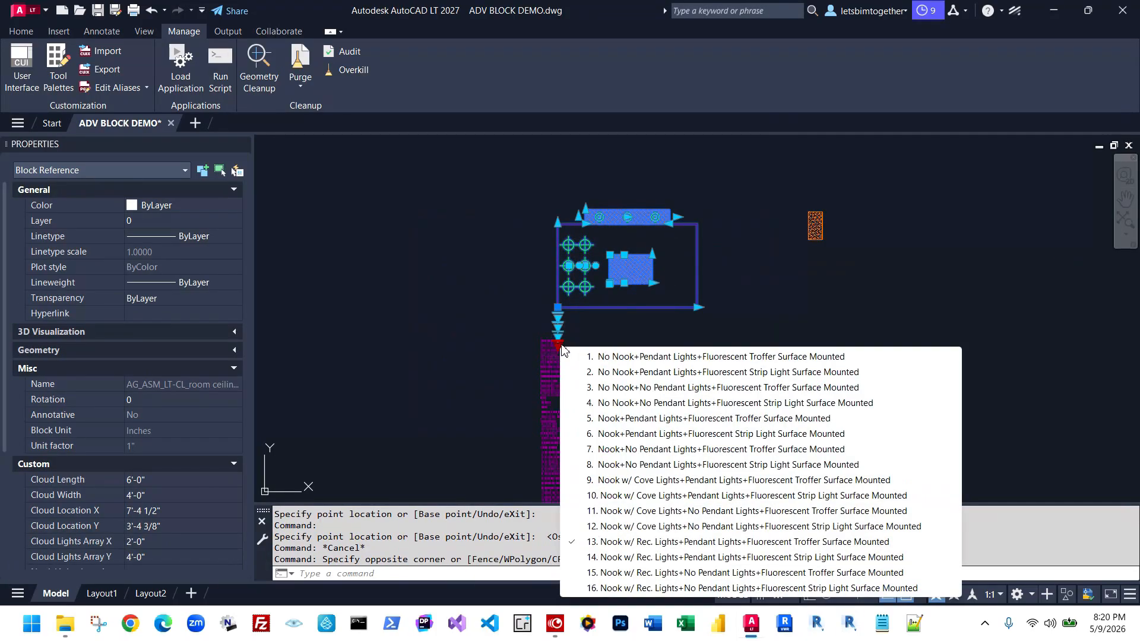
left_click(558, 336)
left_click(558, 335)
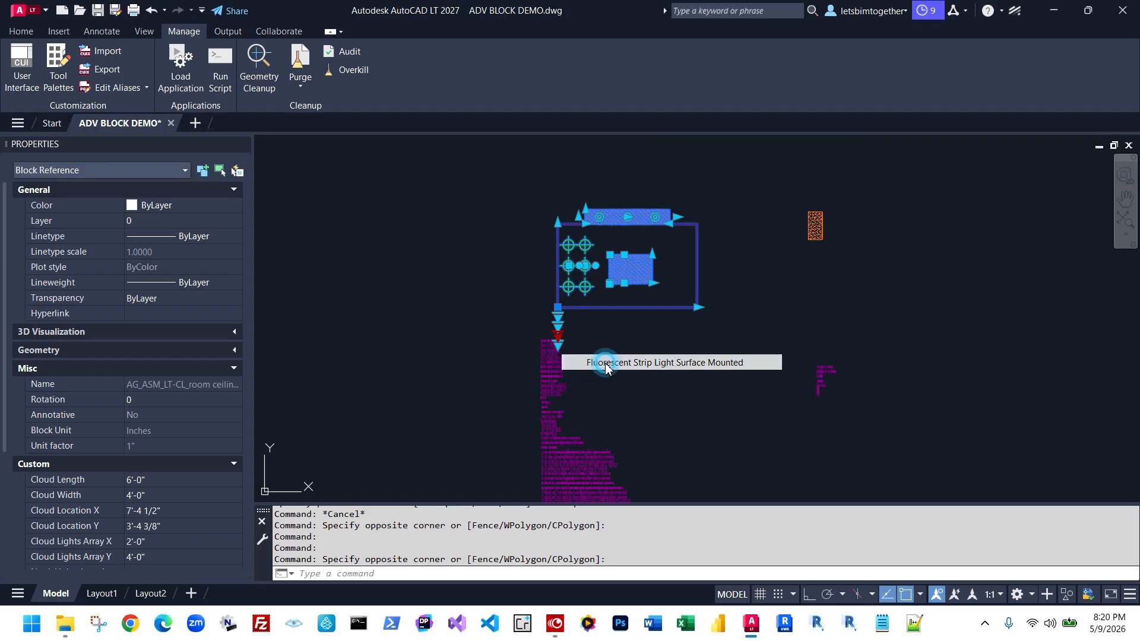
left_click(605, 364)
Set the standalone block's light type to Fluorescent Troffer Surface Mounted
scroll(534, 255, "up", 5)
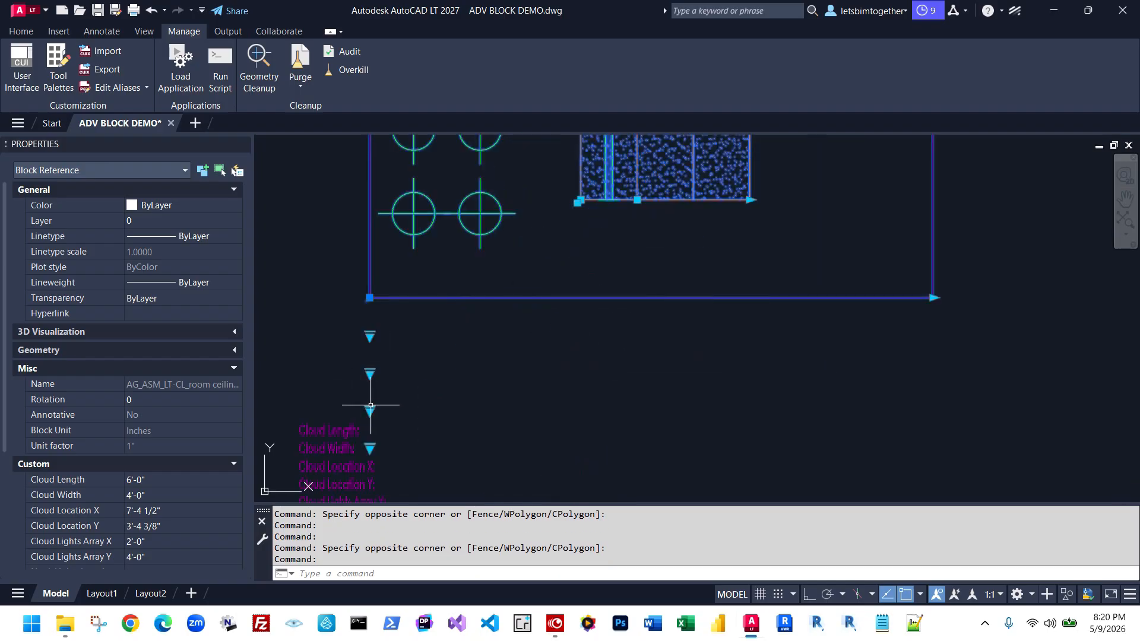
left_click(369, 373)
left_click(356, 385)
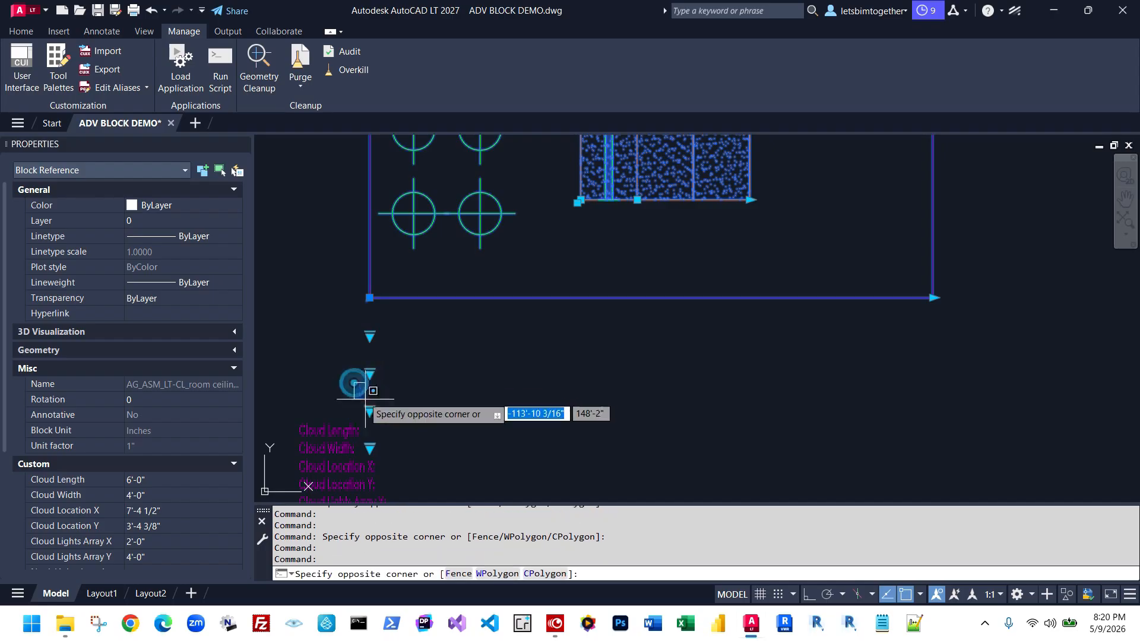
left_click(367, 406)
left_click(368, 409)
left_click(369, 410)
left_click(369, 411)
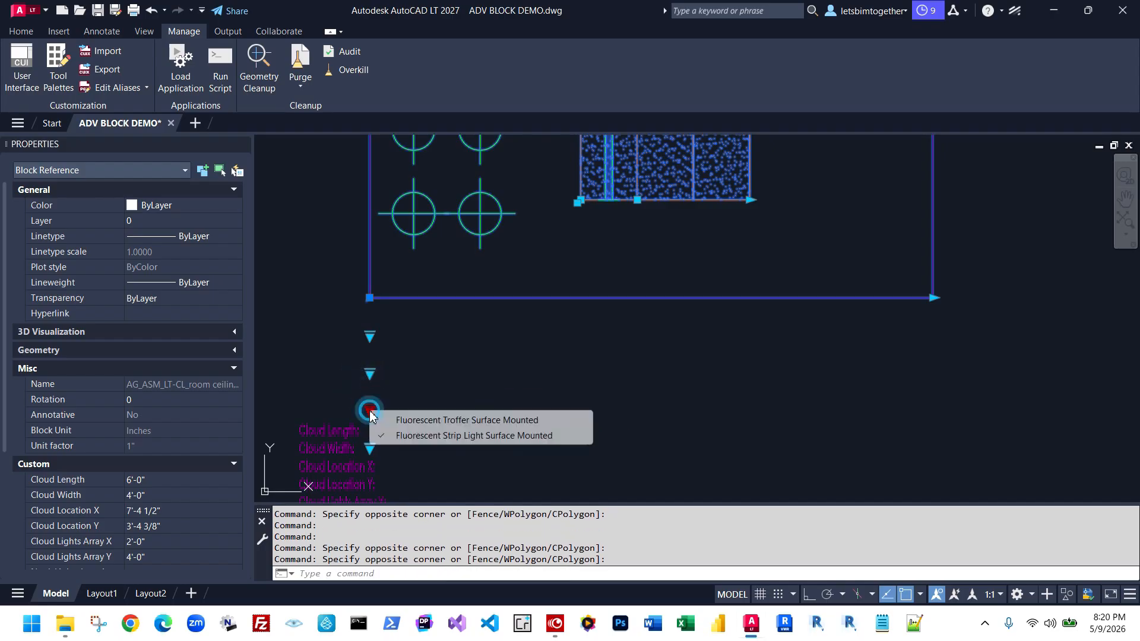
left_click(416, 420)
Switch the standalone block to No Pendant Lights and back to Pendant Lights
scroll(536, 303, "down", 2)
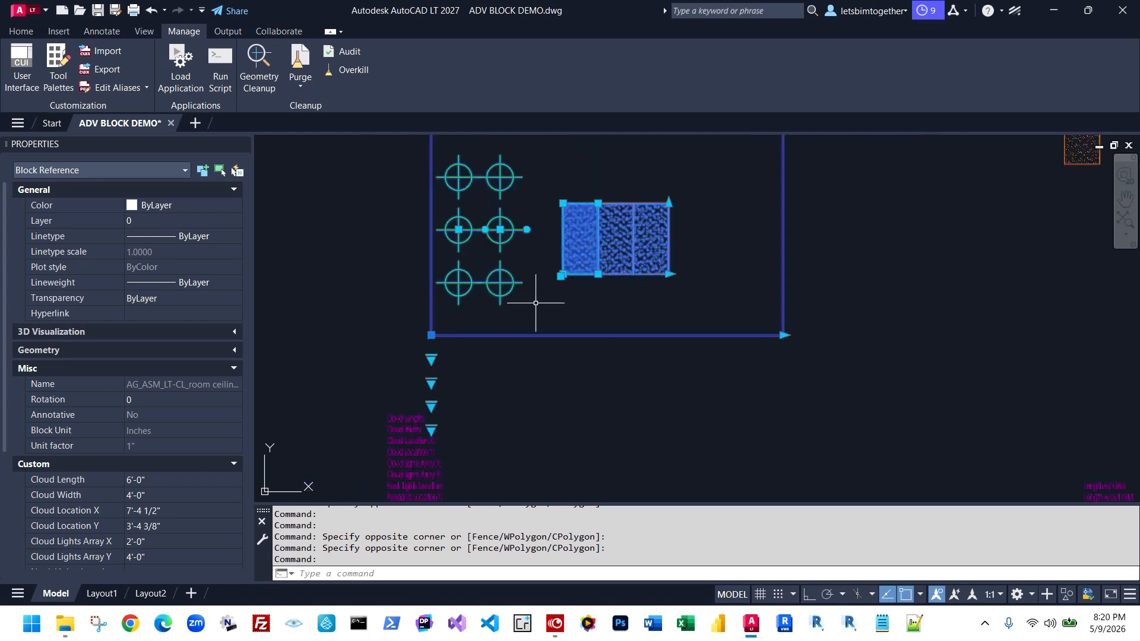
left_click(431, 383)
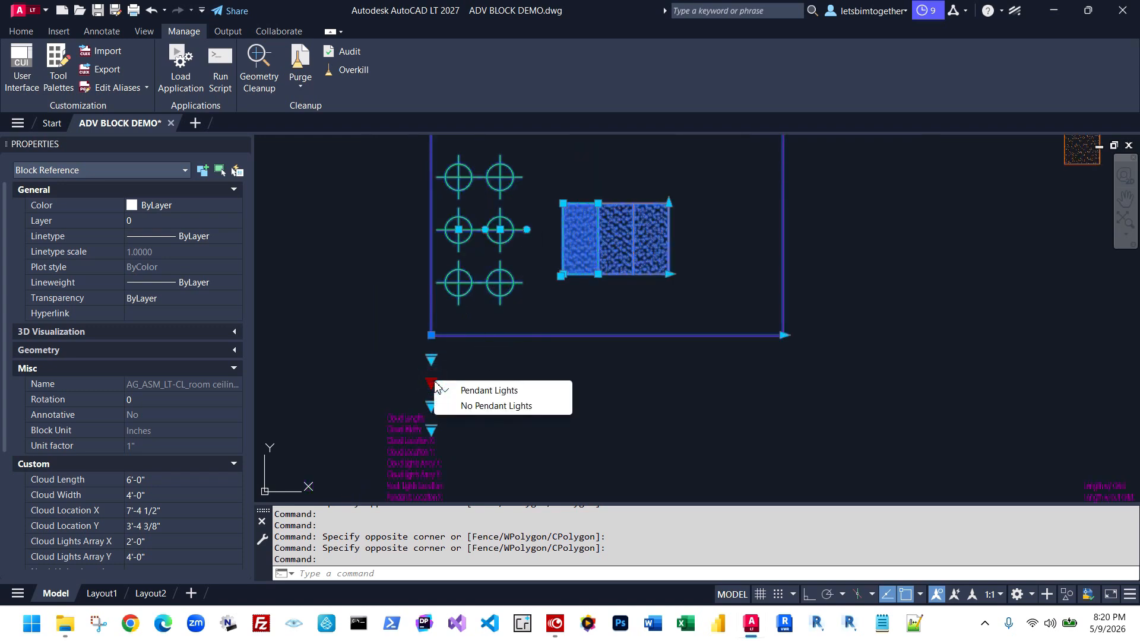
left_click(470, 406)
left_click(431, 383)
left_click(461, 395)
Move the block's eastern column of pendant lights southeast toward the ceiling cloud and rotate it counterclockwise
scroll(504, 306, "up", 3)
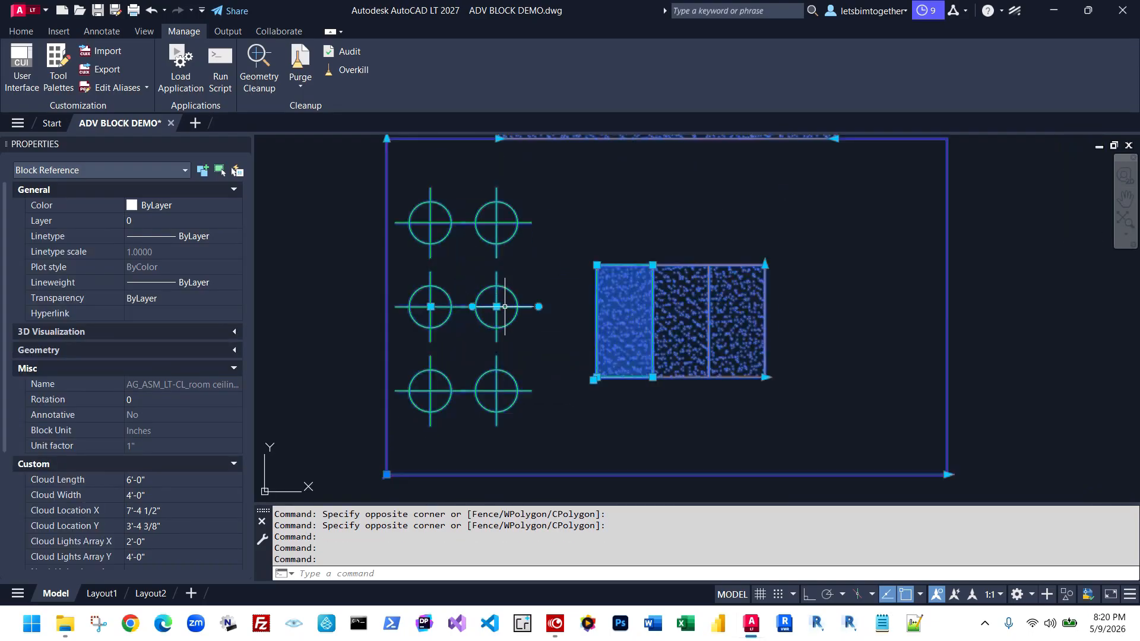
left_click(496, 306)
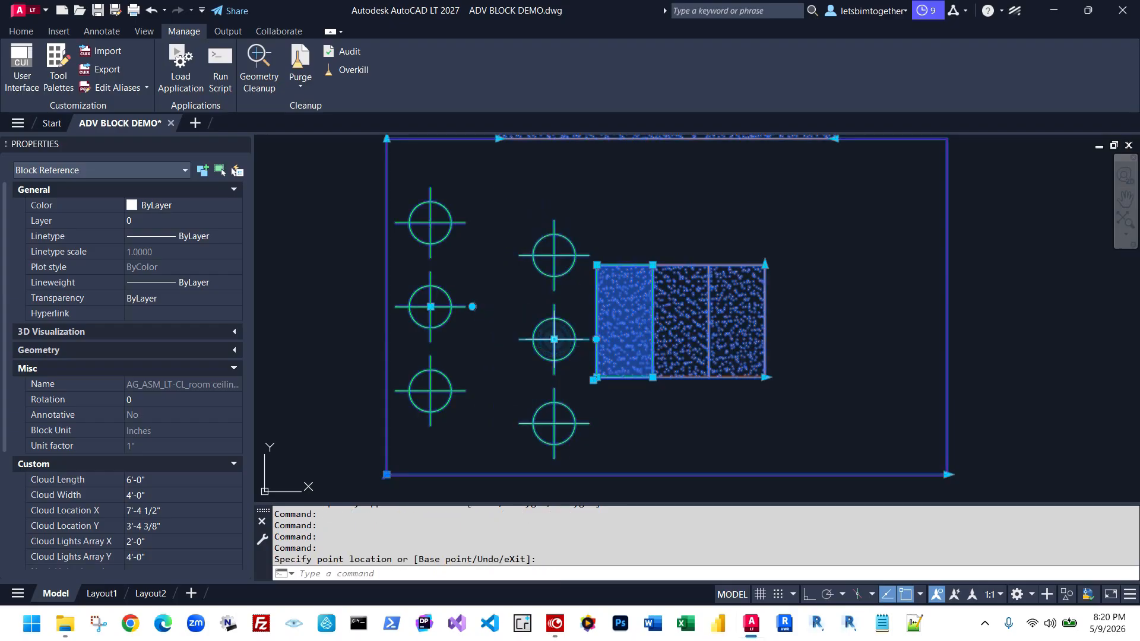
left_click(596, 339)
left_click(602, 304)
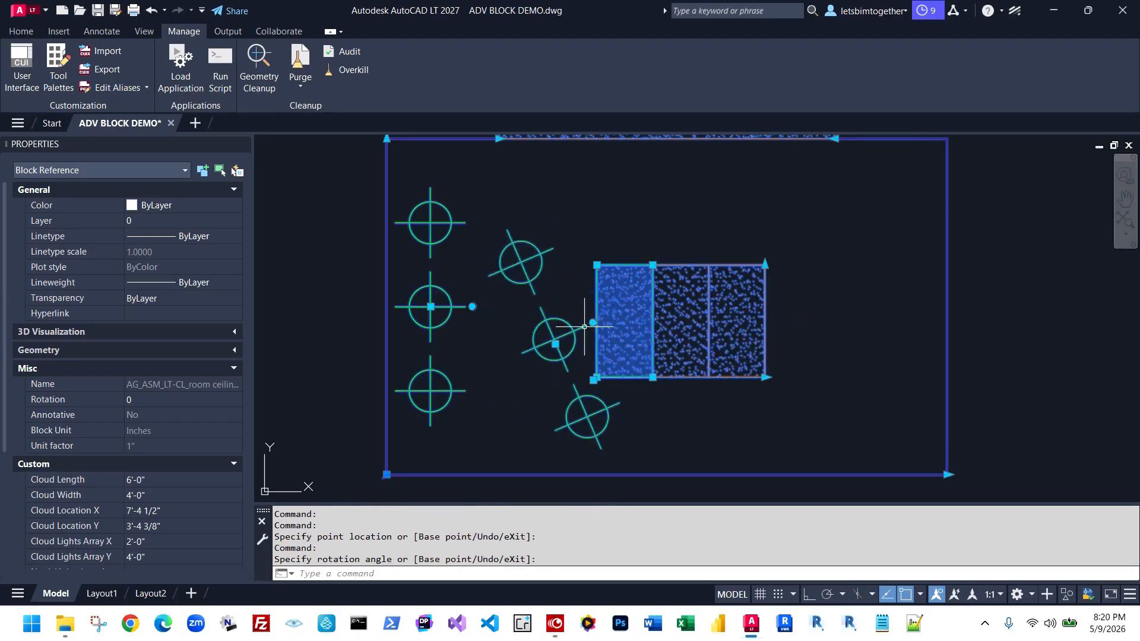
Move the rotated column of pendant lights southwest, away from the ceiling cloud
left_click(554, 345)
middle_click_drag(530, 328, 546, 284)
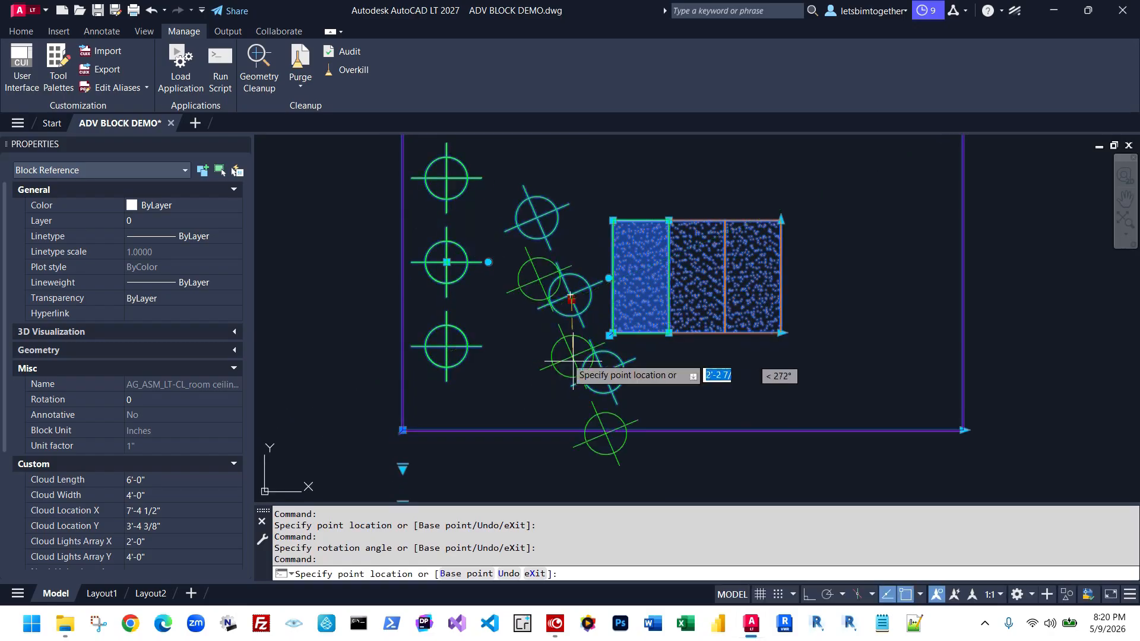
scroll(519, 324, "down", 4)
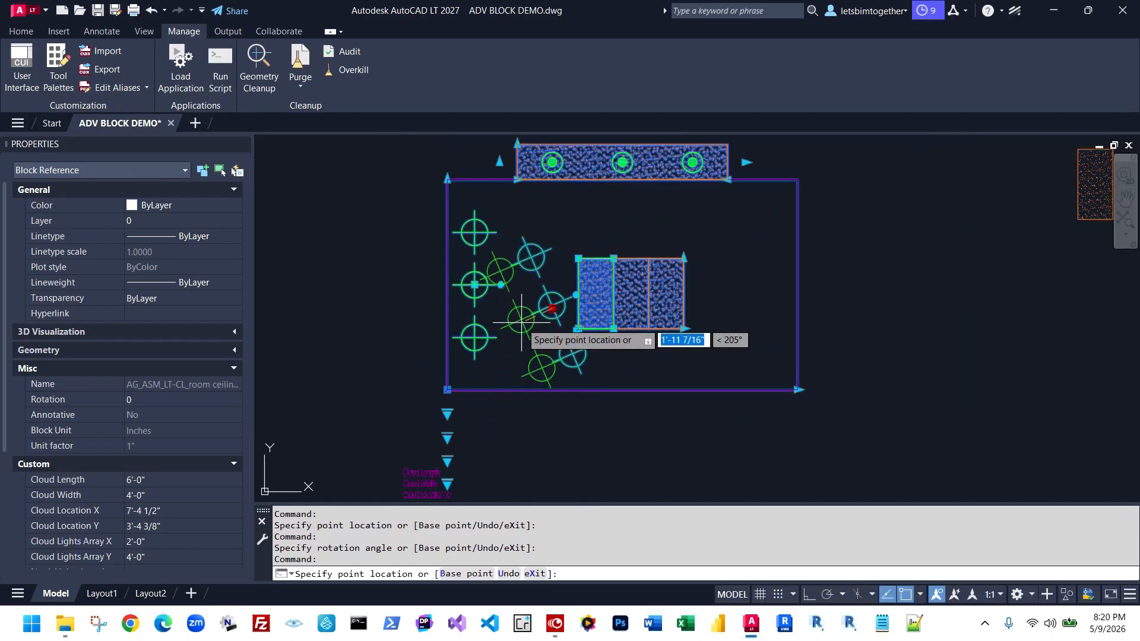
scroll(522, 333, "up", 5)
middle_click_drag(517, 304, 522, 346)
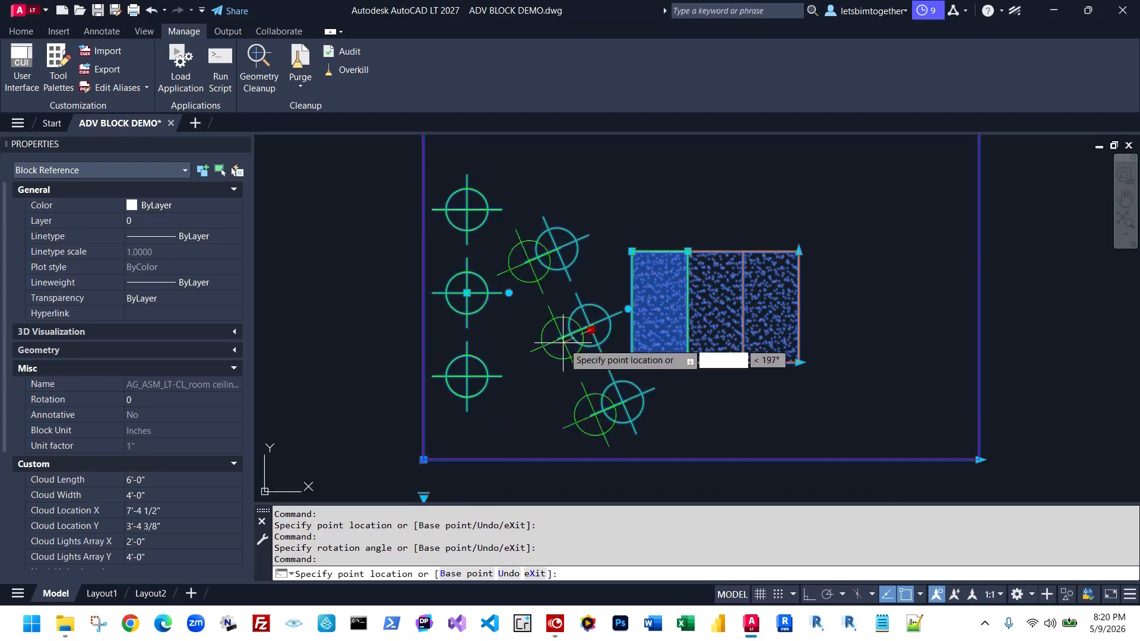
left_click(550, 356)
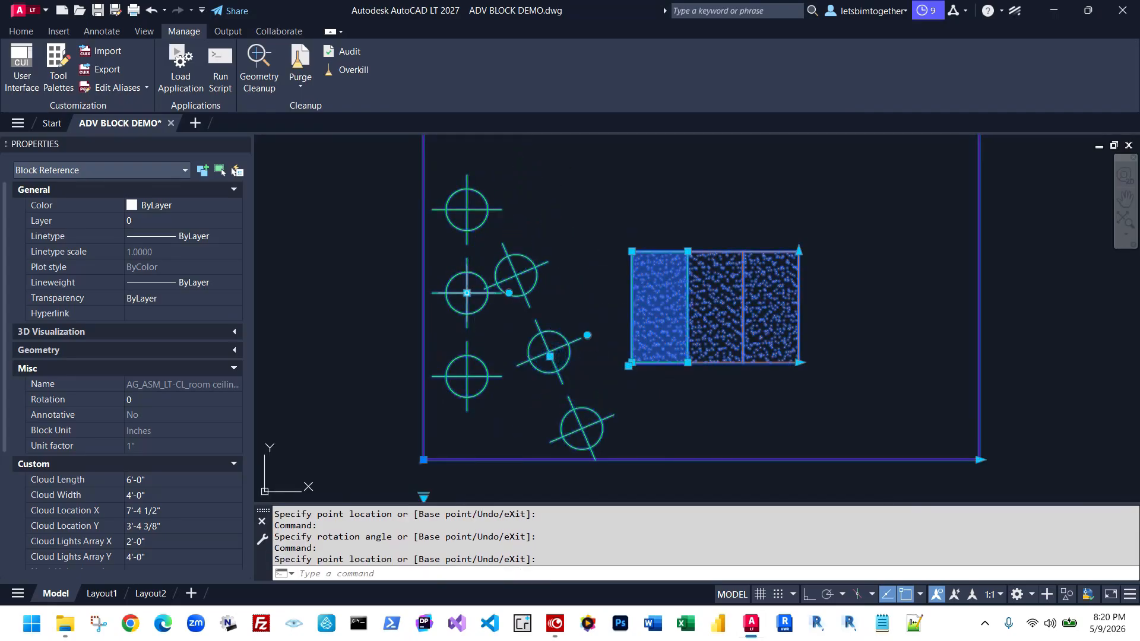
Move the upright column of pendant lights northeast and shift the rotated column farther west
left_click(467, 293)
left_click(587, 218)
left_click(550, 356)
left_click(512, 349)
Stretch the block's room outline farther north and east to enlarge the room
scroll(529, 291, "down", 2)
middle_click_drag(675, 278, 564, 287)
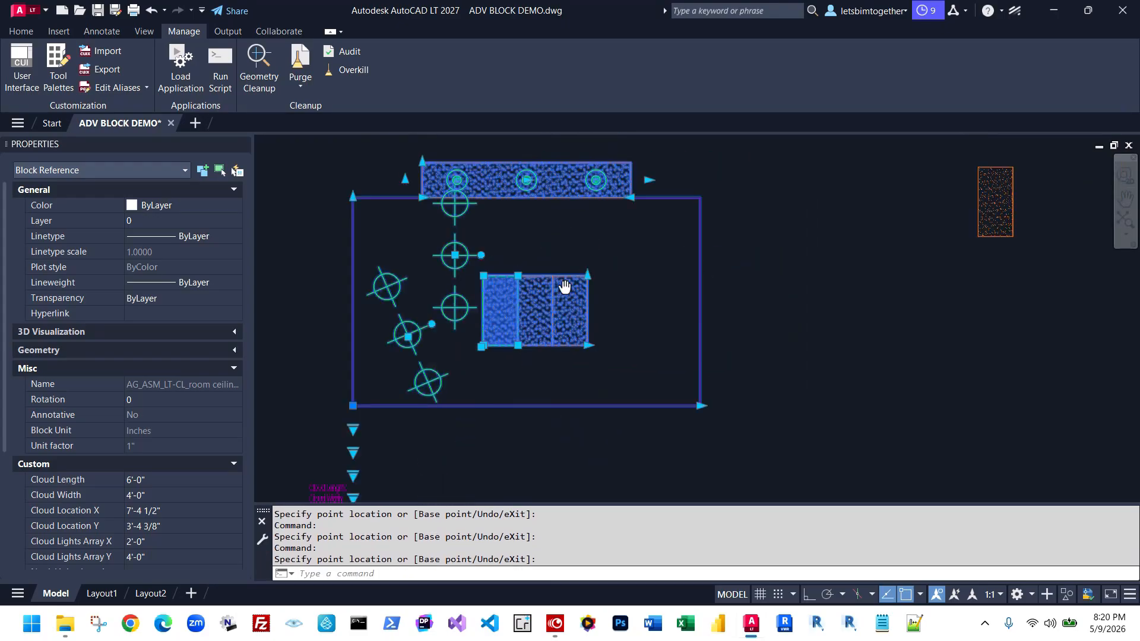
scroll(556, 283, "down", 3)
left_click(500, 255)
left_click(499, 148)
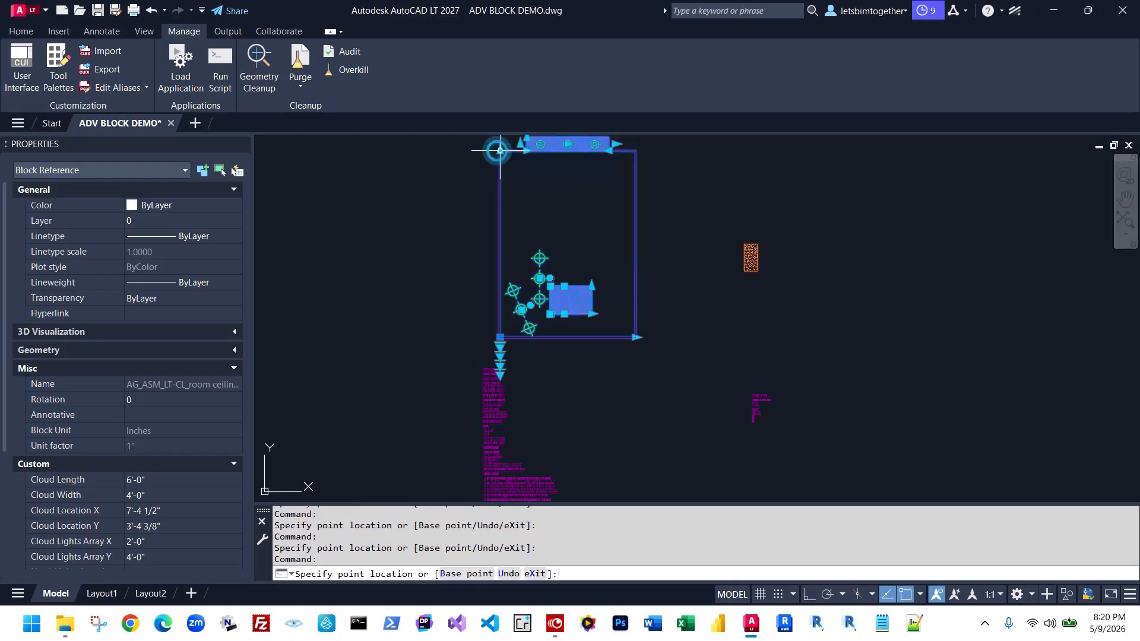
left_click(637, 338)
left_click(695, 340)
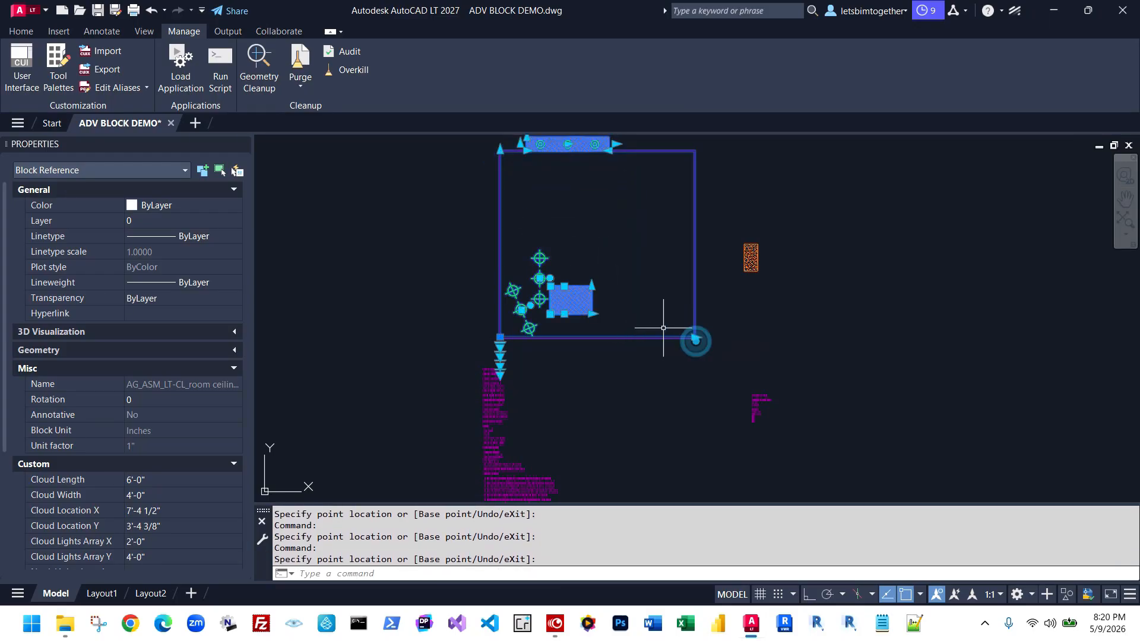
Move the ceiling cloud northeast in the room to Cloud Location X 11'-5 1/2" and Y 10'-4 1/16"
scroll(592, 313, "up", 5)
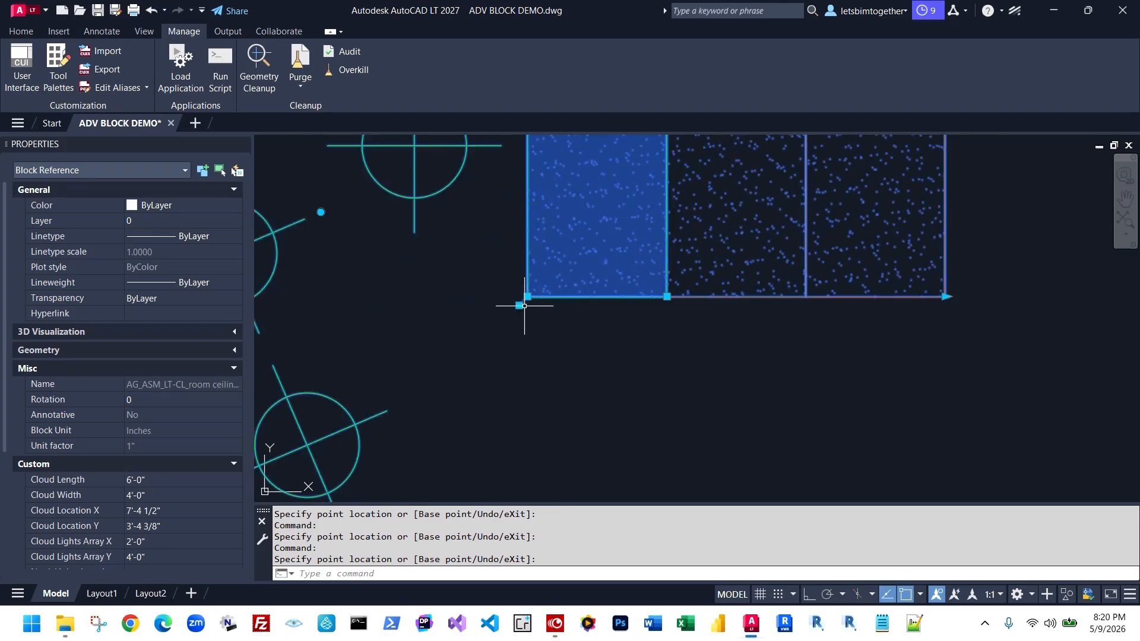
left_click(522, 306)
scroll(552, 280, "down", 5)
scroll(577, 291, "up", 3)
scroll(576, 312, "down", 3)
left_click(545, 298)
Extend the ceiling cloud to a length of 14'-0" and a width of 12'-0"
middle_click_drag(652, 301, 630, 338)
left_click(628, 333)
left_click(755, 343)
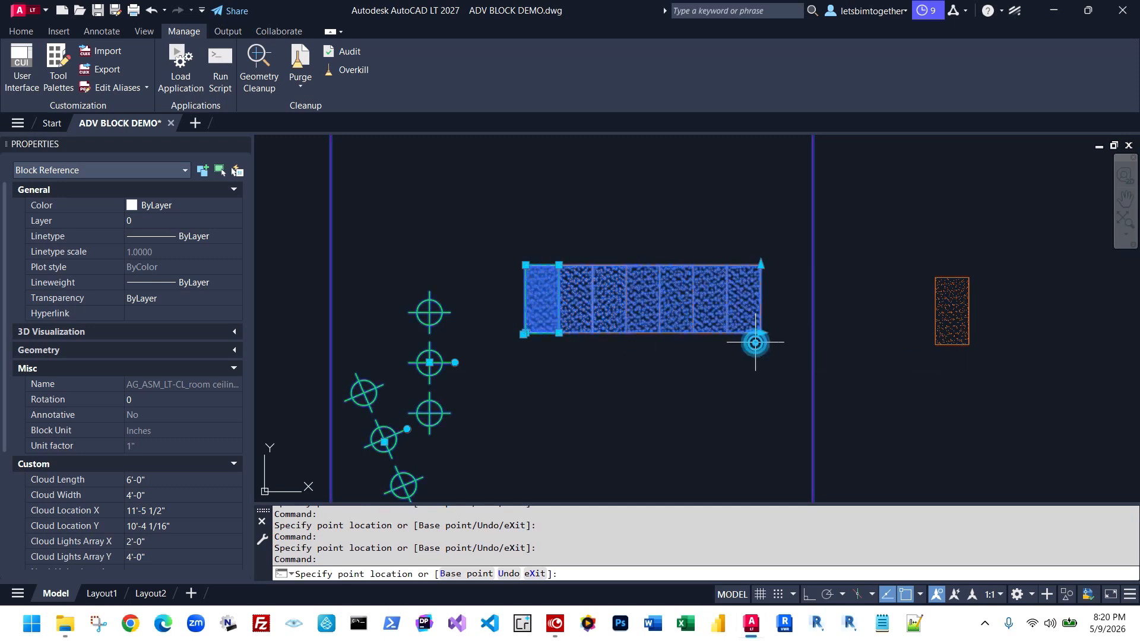
left_click(755, 343)
left_click(757, 265)
left_click(761, 140)
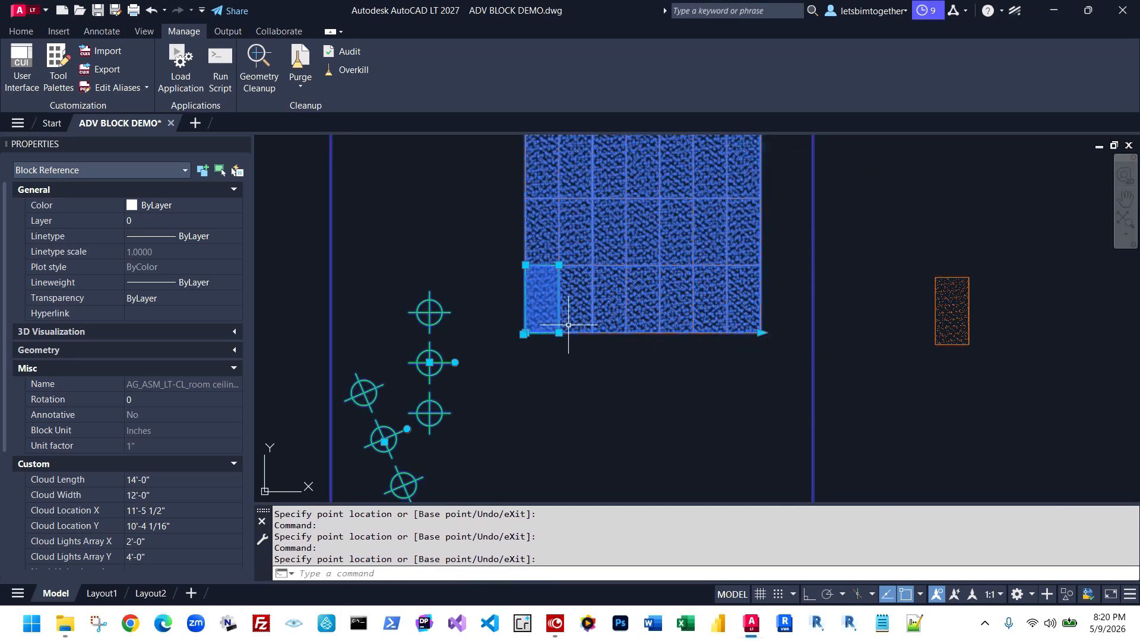
Extend the cloud's light array to 18'-0" in X and 16'-0" in Y, and deselect the block
left_click(559, 266)
middle_click_drag(616, 225, 582, 290)
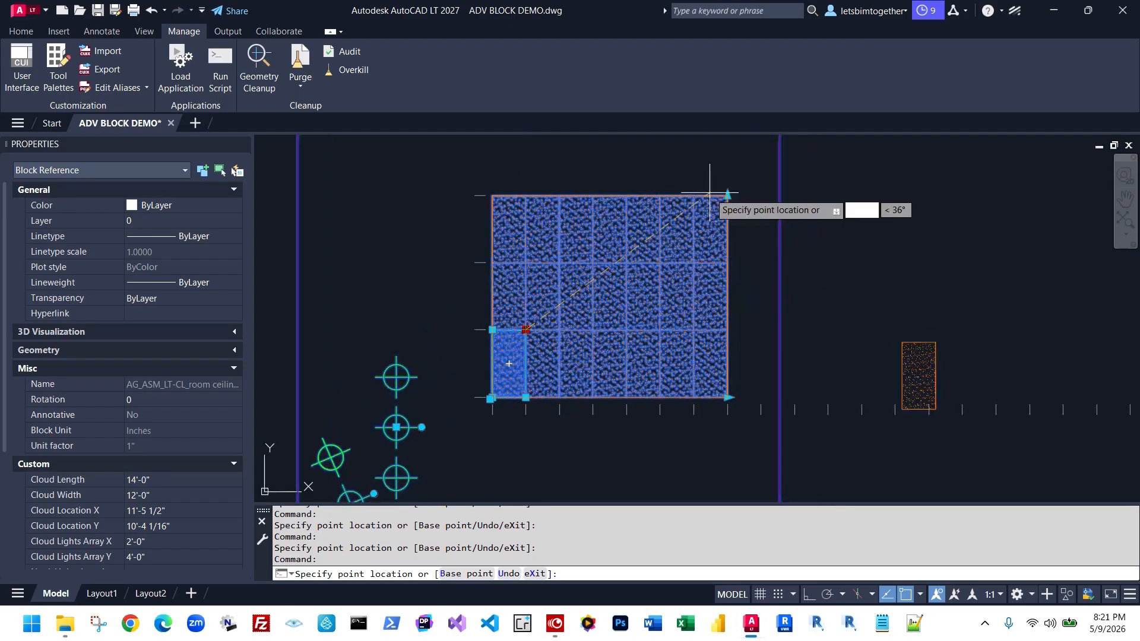
left_click(789, 145)
key("Escape")
Reselect the room block, look at the reflected ceiling plan in the count area, and deselect the block
scroll(689, 216, "down", 4)
left_click(683, 294)
scroll(614, 294, "down", 6)
middle_click_drag(803, 361, 501, 231)
scroll(544, 370, "up", 4)
scroll(544, 369, "down", 5)
scroll(344, 150, "up", 10)
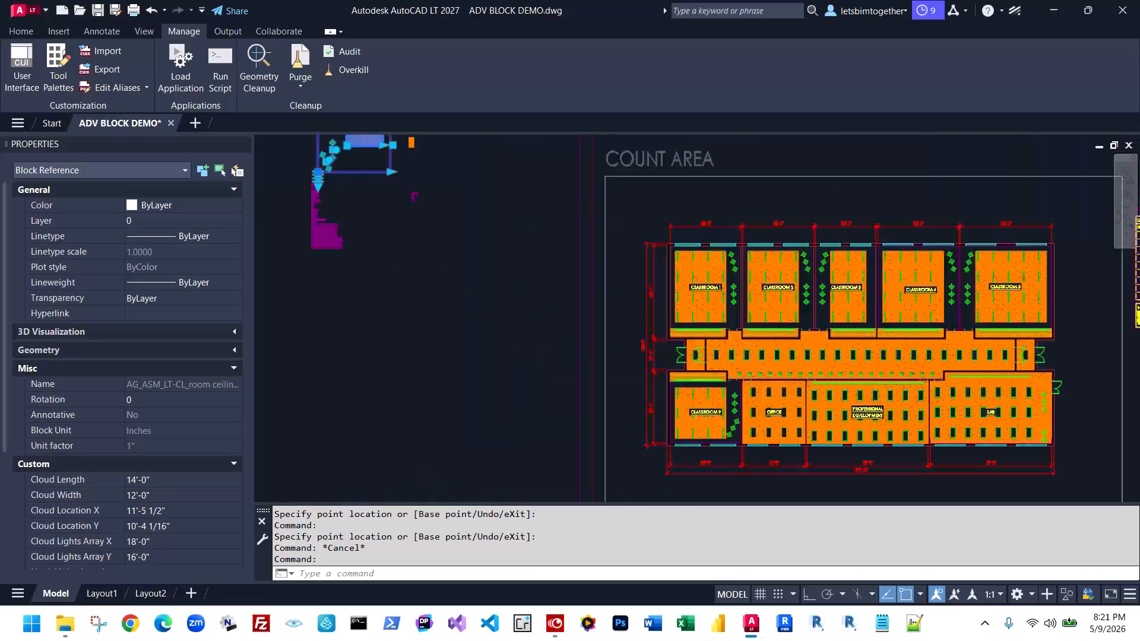
scroll(722, 197, "up", 4)
scroll(665, 318, "down", 4)
key("Escape")
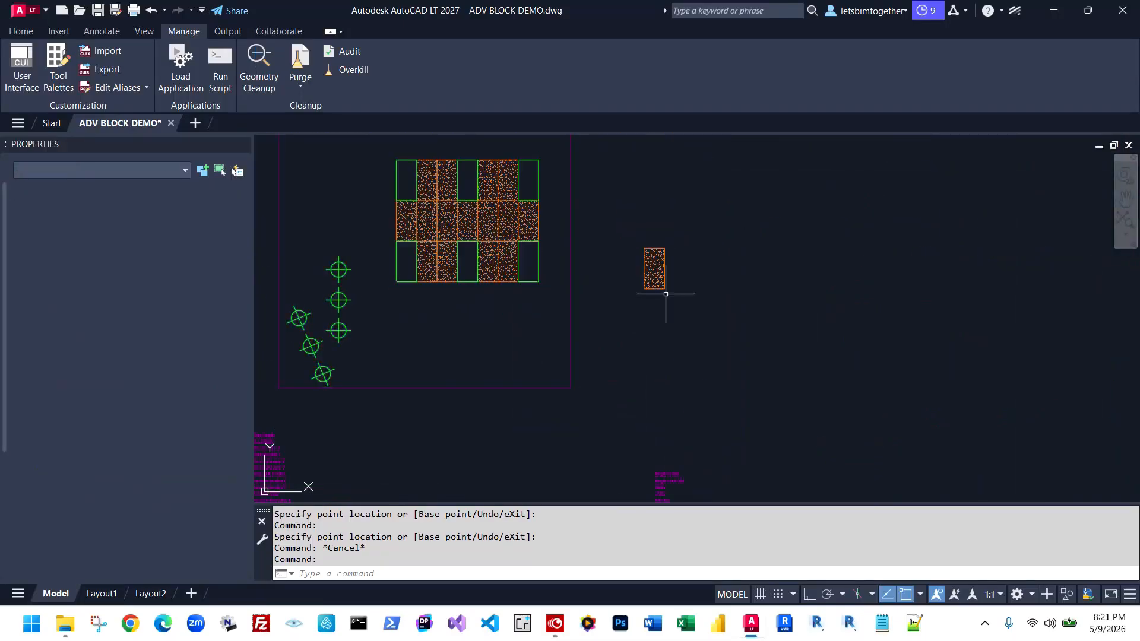
Select the act filler block east of the room block and stretch its gridded length to 19'-9"
left_click(667, 295)
left_click(654, 247)
scroll(672, 251, "up", 4)
left_click(656, 245)
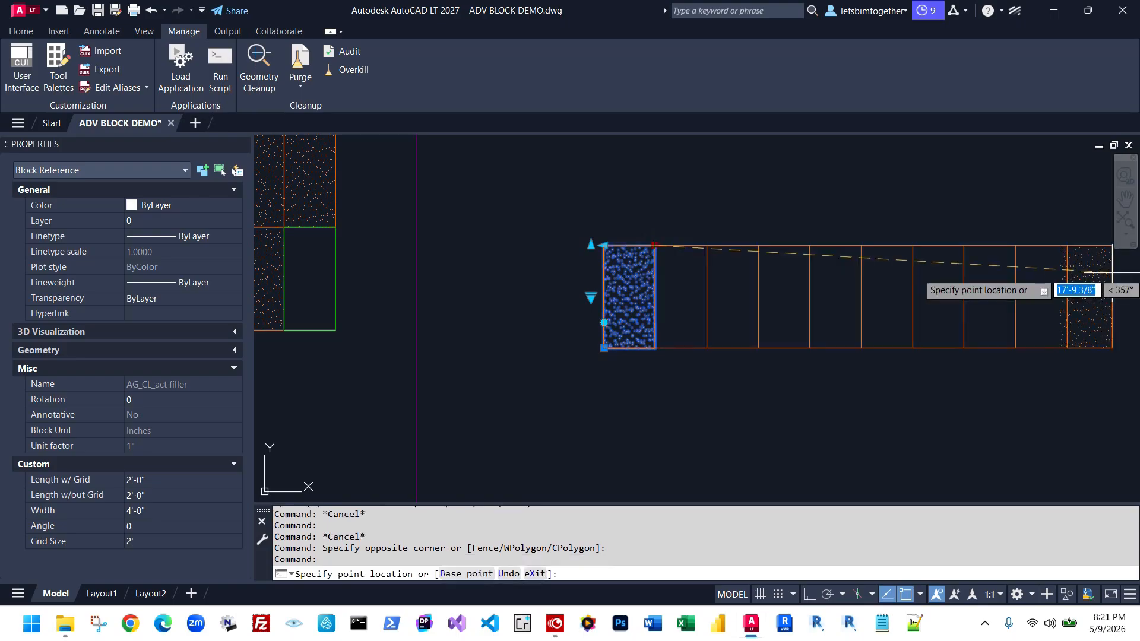
left_click(1105, 267)
Reduce the filler block's width to 1'-4 1/16"
scroll(769, 291, "down", 2)
scroll(656, 305, "up", 5)
scroll(540, 339, "down", 4)
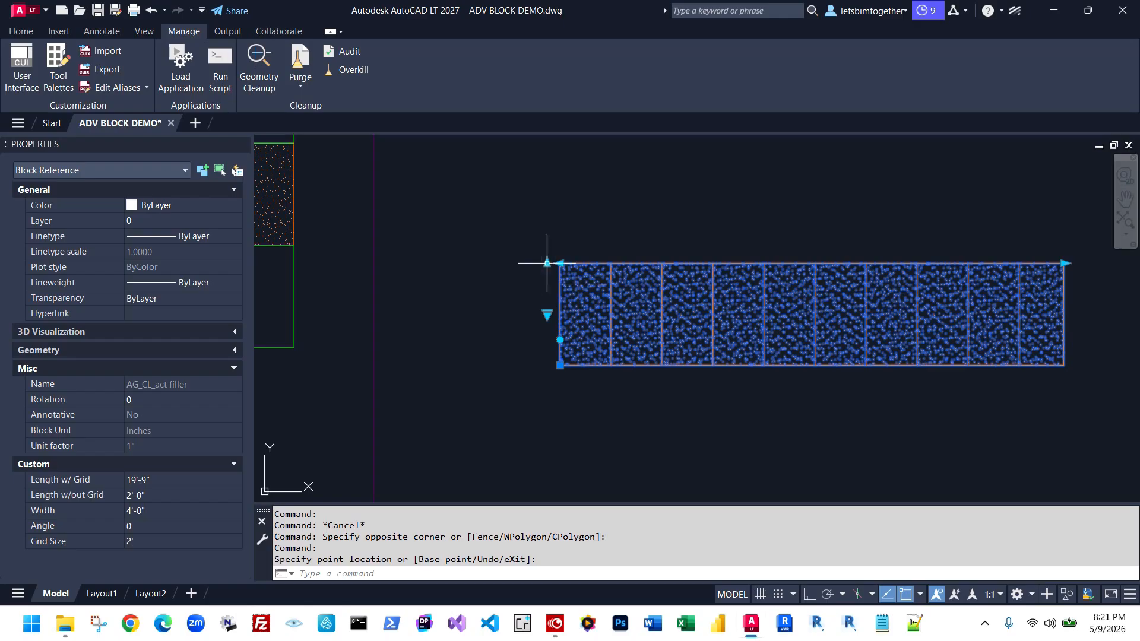
left_click(544, 331)
middle_click_drag(483, 327, 803, 344)
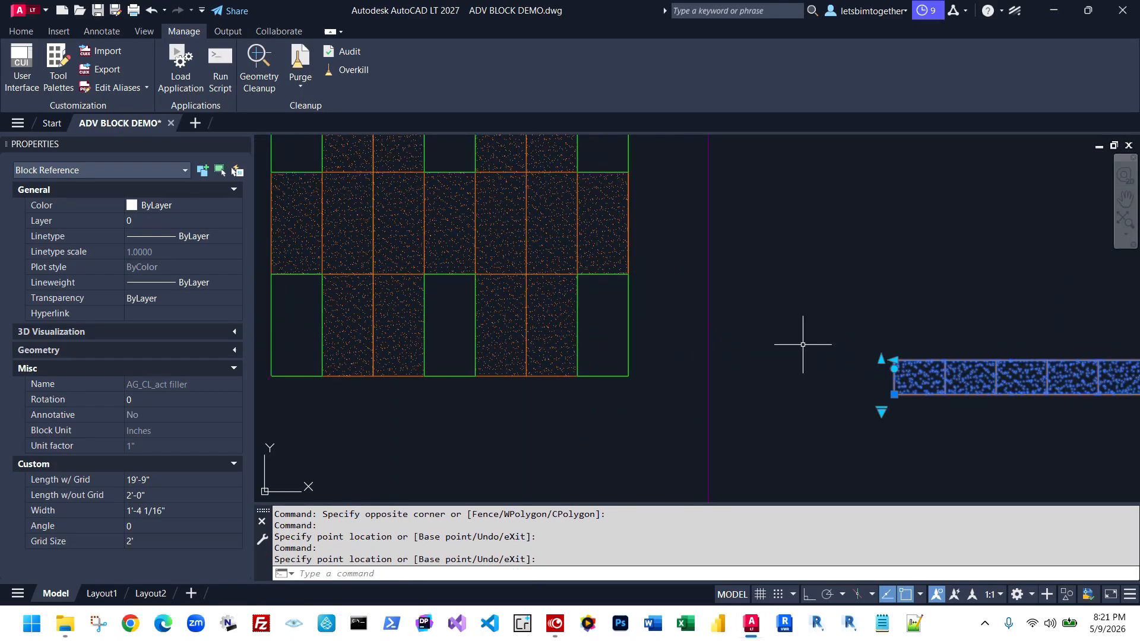
Set the filler block's grid size to 4'
scroll(803, 345, "down", 4)
scroll(810, 361, "up", 3)
scroll(956, 358, "up", 2)
middle_click_drag(949, 358, 693, 338)
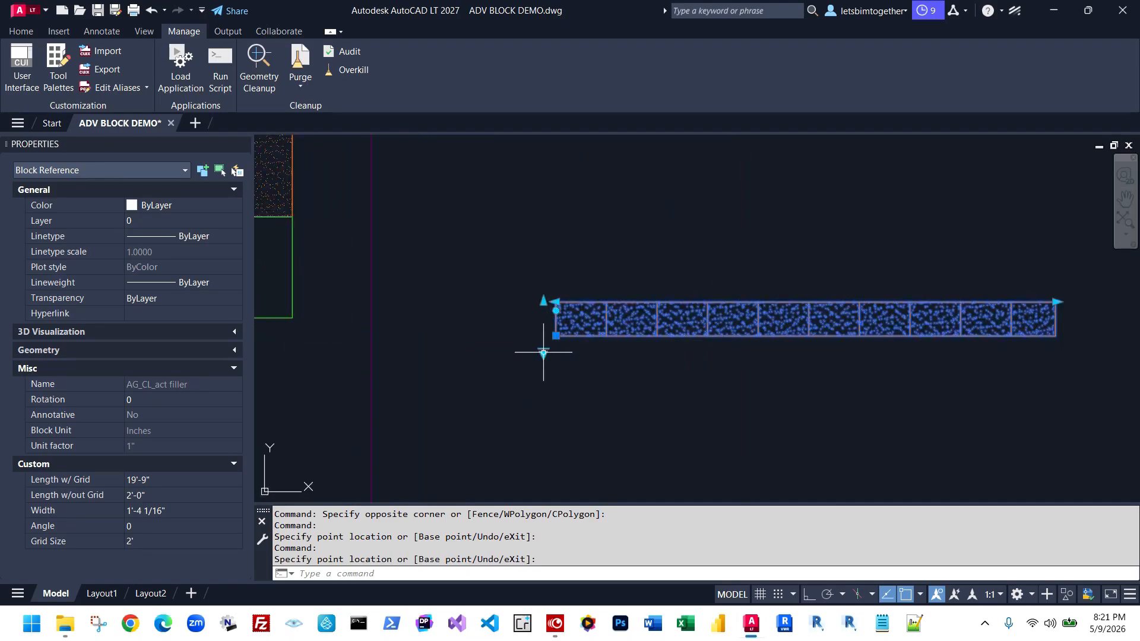
left_click(572, 379)
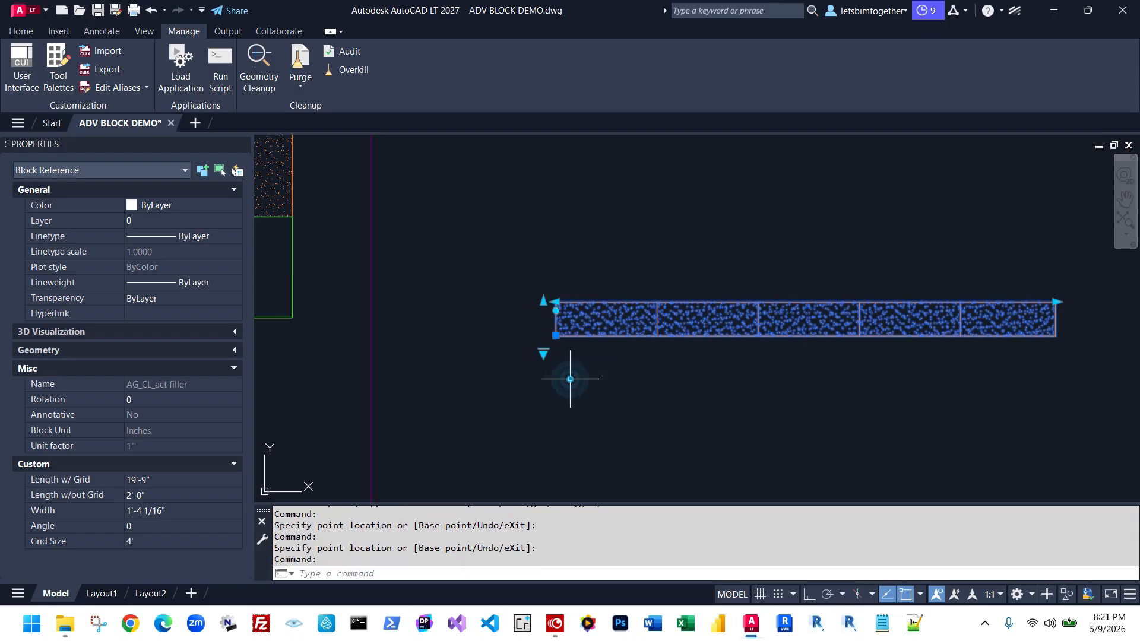
Rotate the filler block upright so it runs north from its base point, and deselect it
left_click(555, 313)
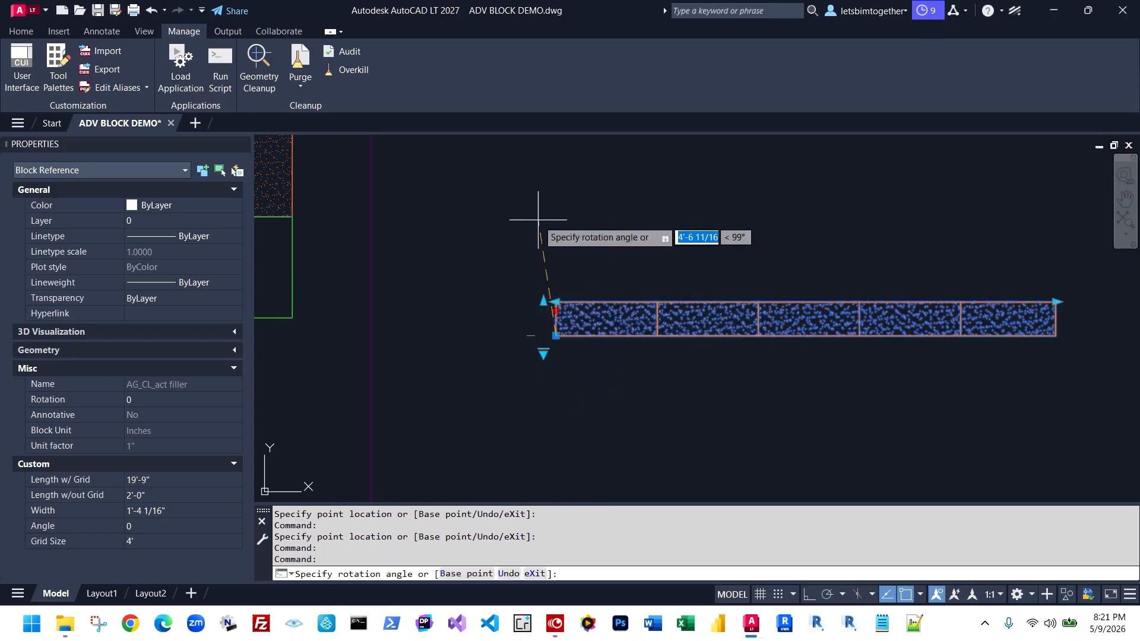
left_click(522, 396)
scroll(516, 294, "down", 3)
key("Escape")
Examine how the room and filler blocks make up the Classroom 9 and Office ceilings in the count area
scroll(516, 294, "down", 2)
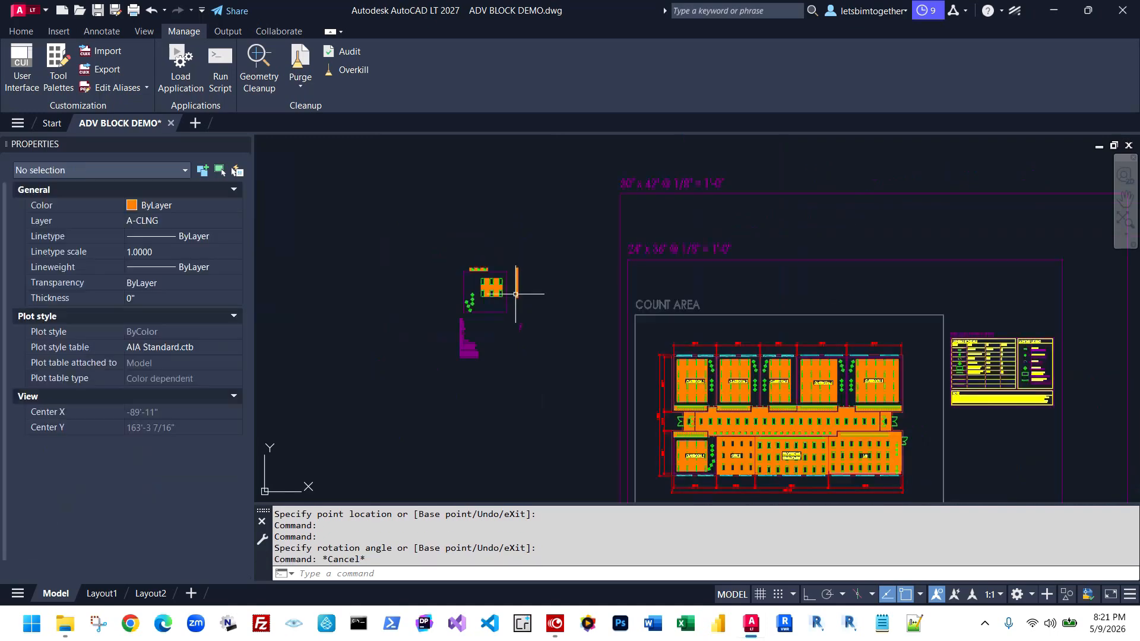
scroll(573, 417, "up", 6)
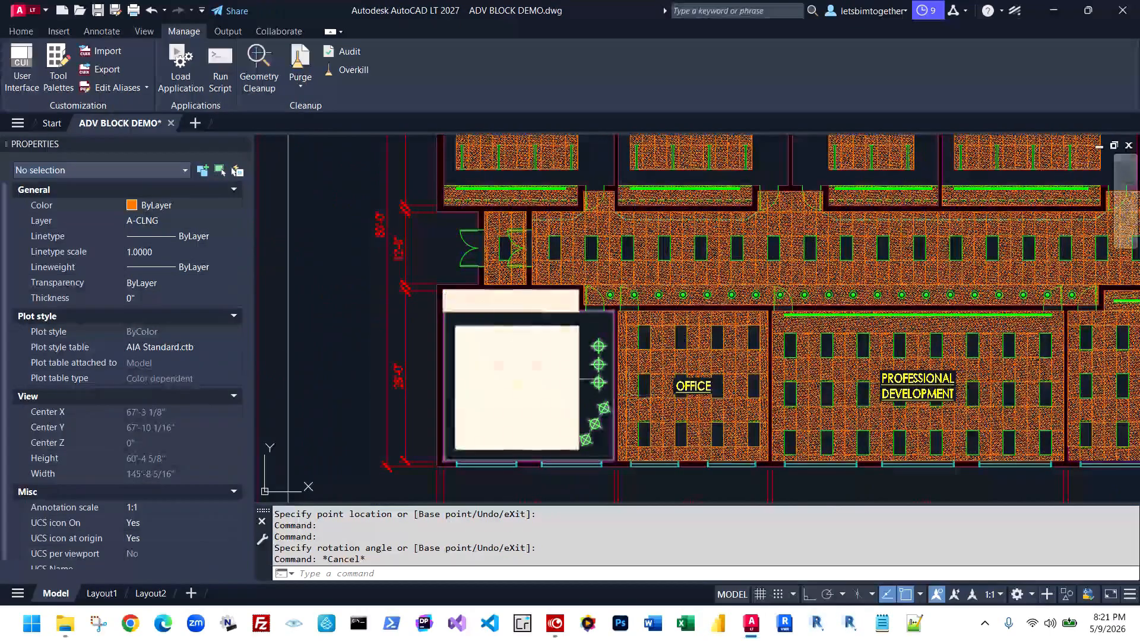
middle_click_drag(732, 399, 540, 374)
scroll(347, 363, "up", 2)
middle_click_drag(347, 364, 557, 351)
scroll(461, 222, "up", 4)
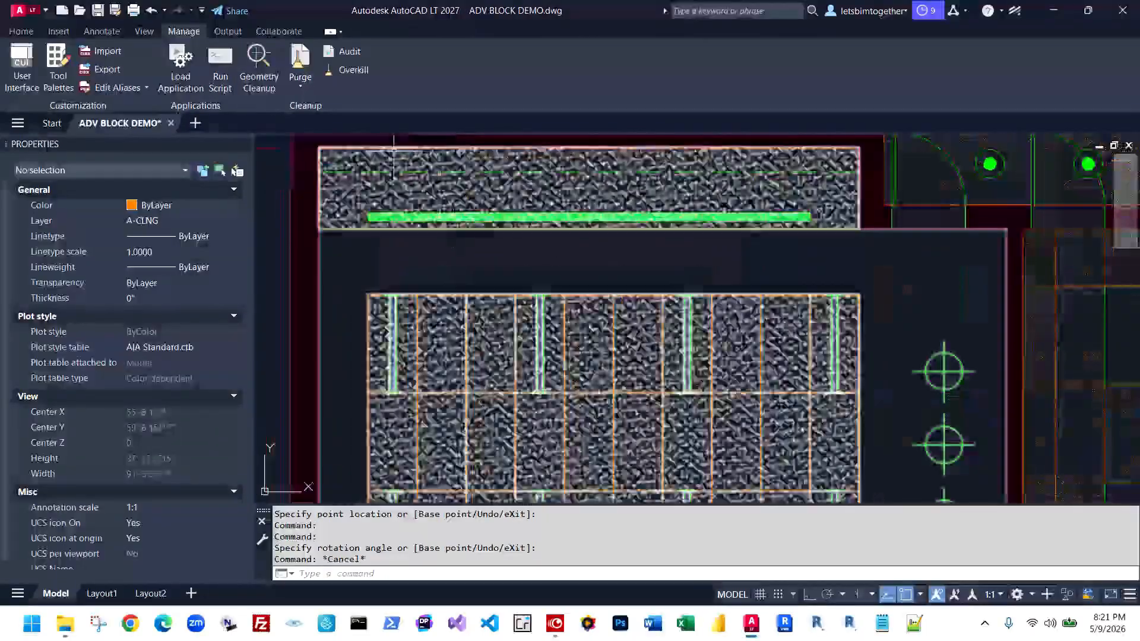
scroll(987, 247, "down", 3)
middle_click_drag(987, 247, 588, 234)
scroll(750, 258, "up", 3)
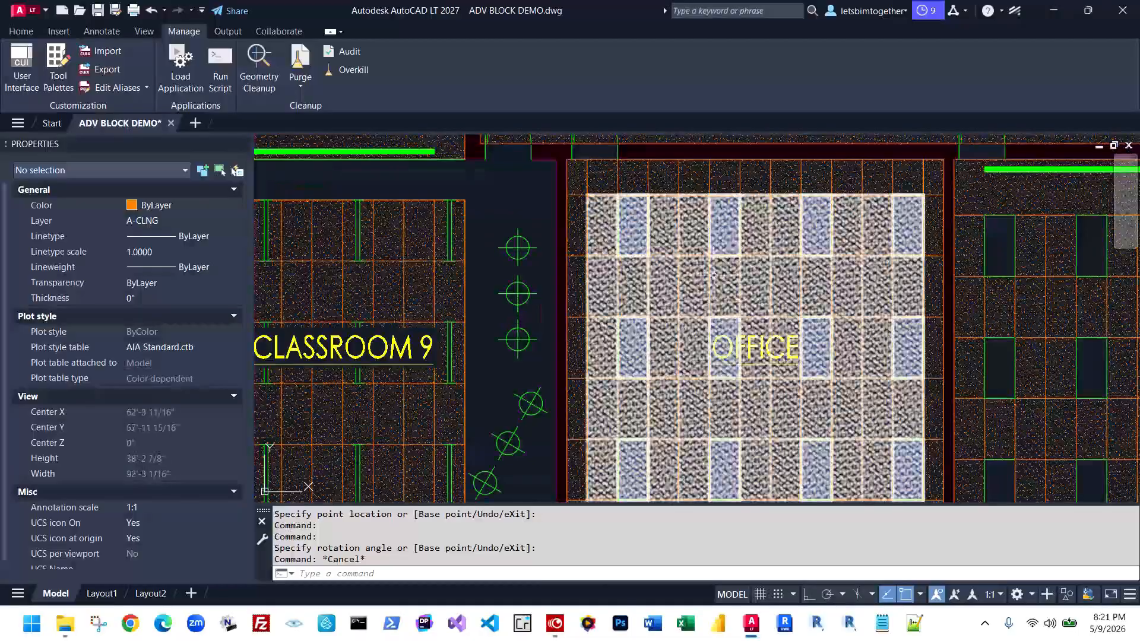
middle_click_drag(750, 258, 639, 221)
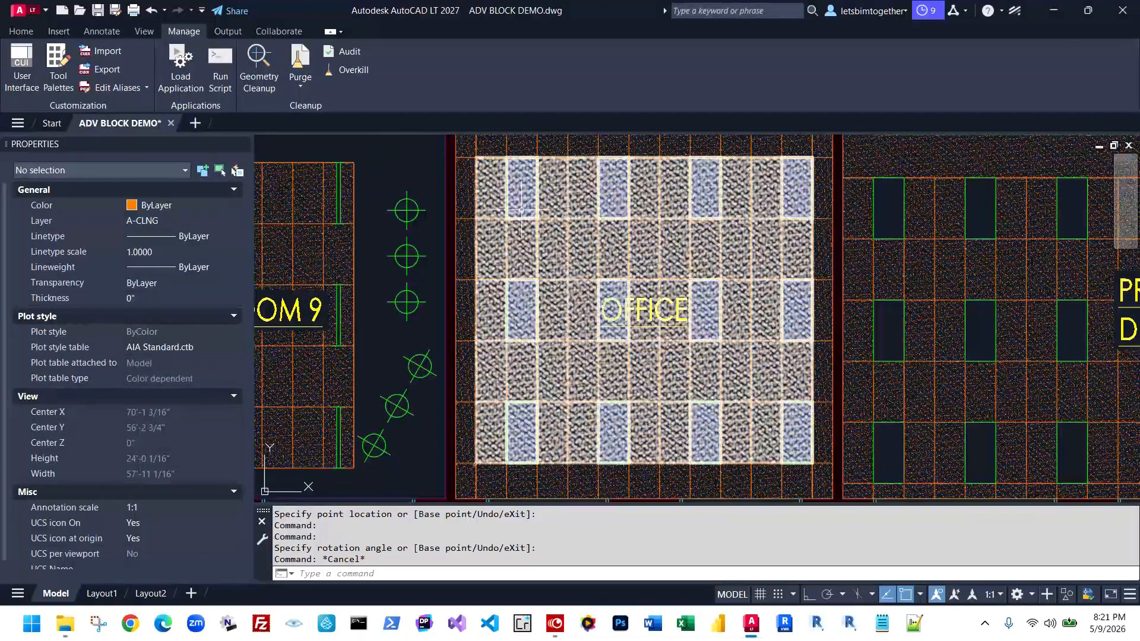
scroll(682, 288, "down", 3)
middle_click_drag(682, 288, 364, 288)
scroll(543, 248, "up", 2)
scroll(392, 164, "up", 1)
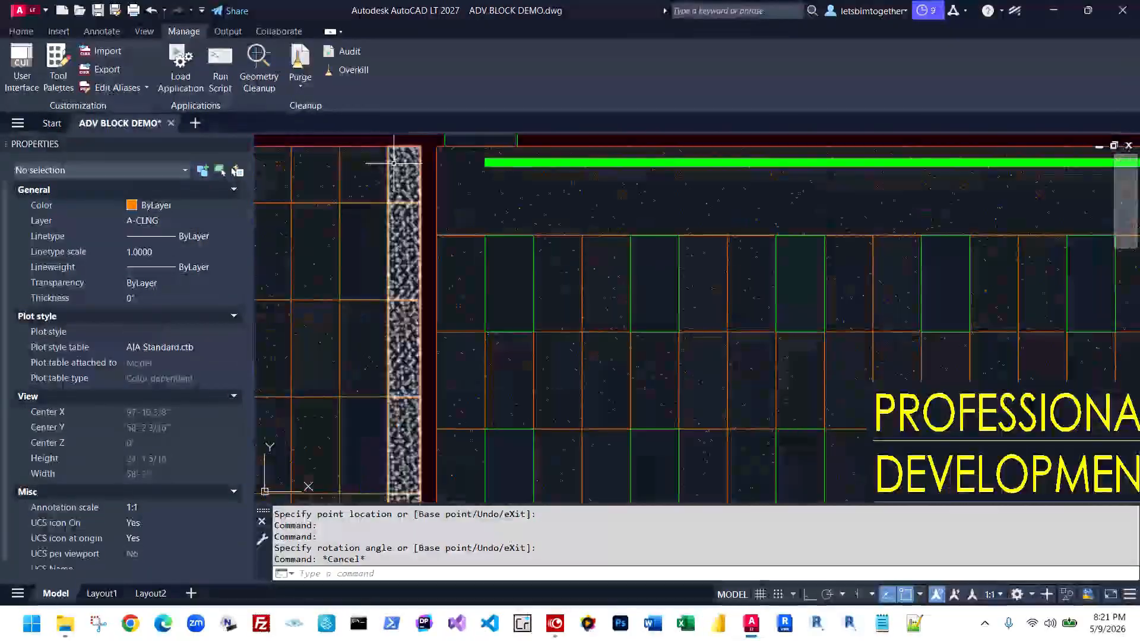
Erase the room ceiling block in Classroom 9
scroll(723, 248, "down", 3)
scroll(949, 301, "down", 5)
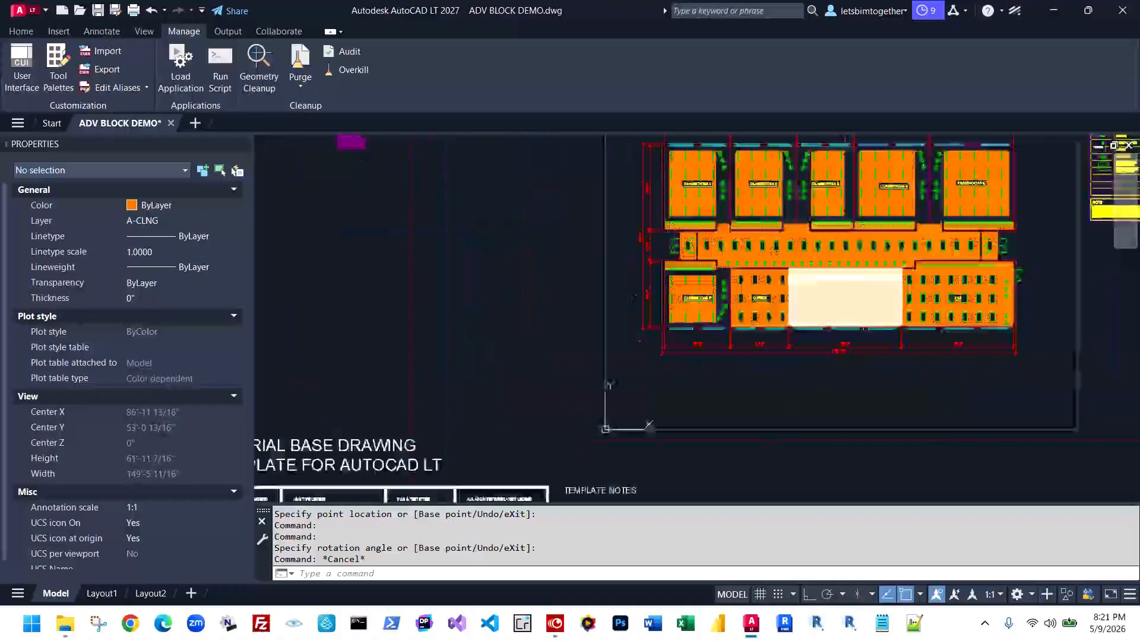
key("Escape")
scroll(651, 303, "up", 5)
scroll(651, 303, "up", 4)
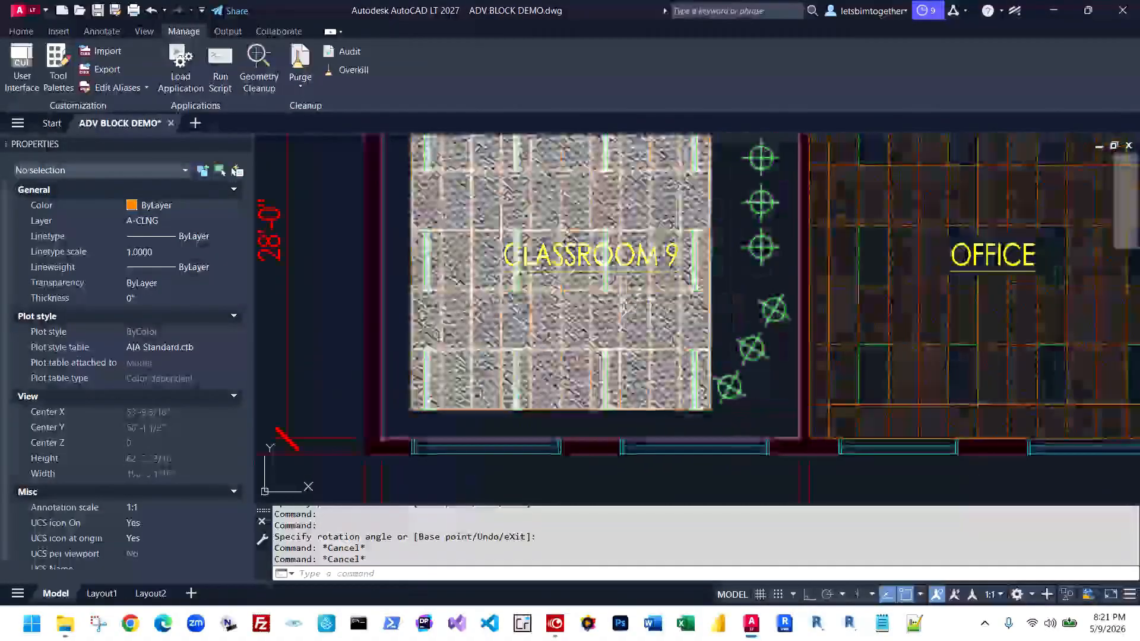
key("Escape")
key("Escape")
scroll(626, 317, "down", 4)
type("E")
key("space")
left_click(614, 266)
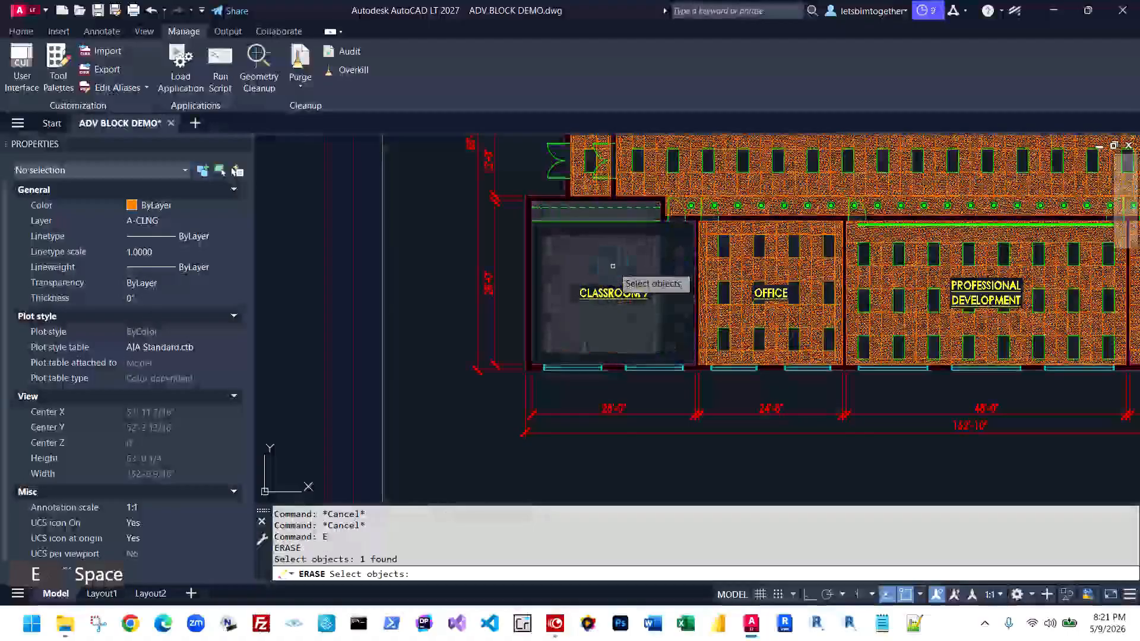
key("space")
Erase the Office room's main ceiling block and the filler blocks around its edges
scroll(772, 285, "up", 4)
scroll(703, 285, "down", 2)
key("space")
key("space")
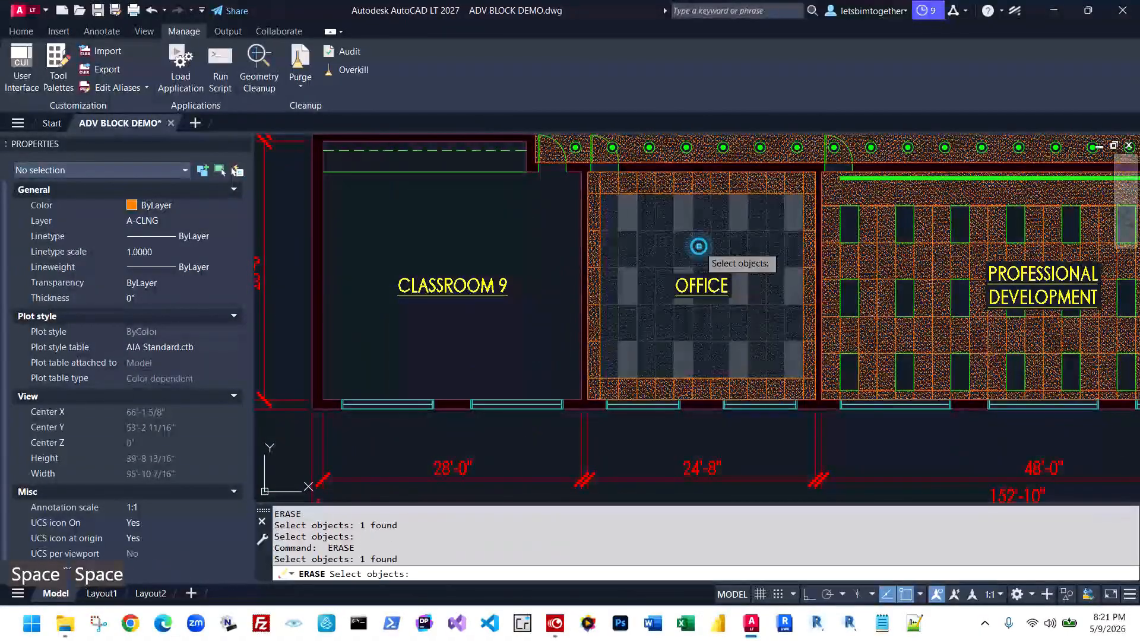
left_click(675, 247)
key("space")
key("space")
left_click(648, 188)
key("space")
key("space")
left_click(599, 237)
key("space")
key("space")
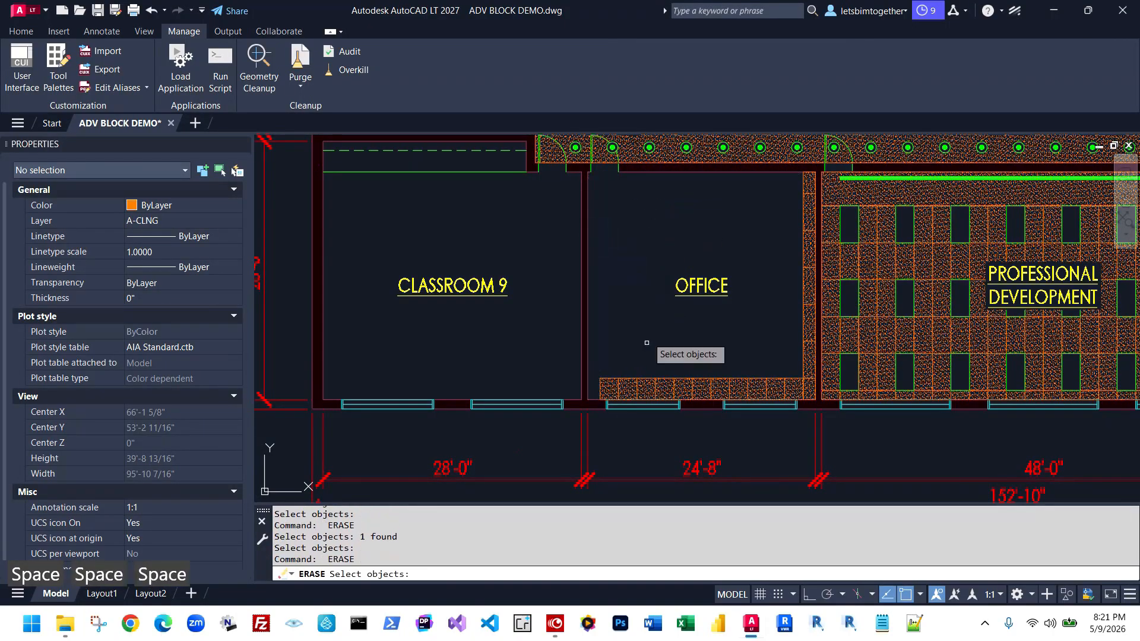
left_click(651, 386)
key("space")
Erase the Professional Development room's ceiling block and the filler strip along its window wall
middle_click_drag(918, 296, 628, 316)
key("space")
left_click(632, 284)
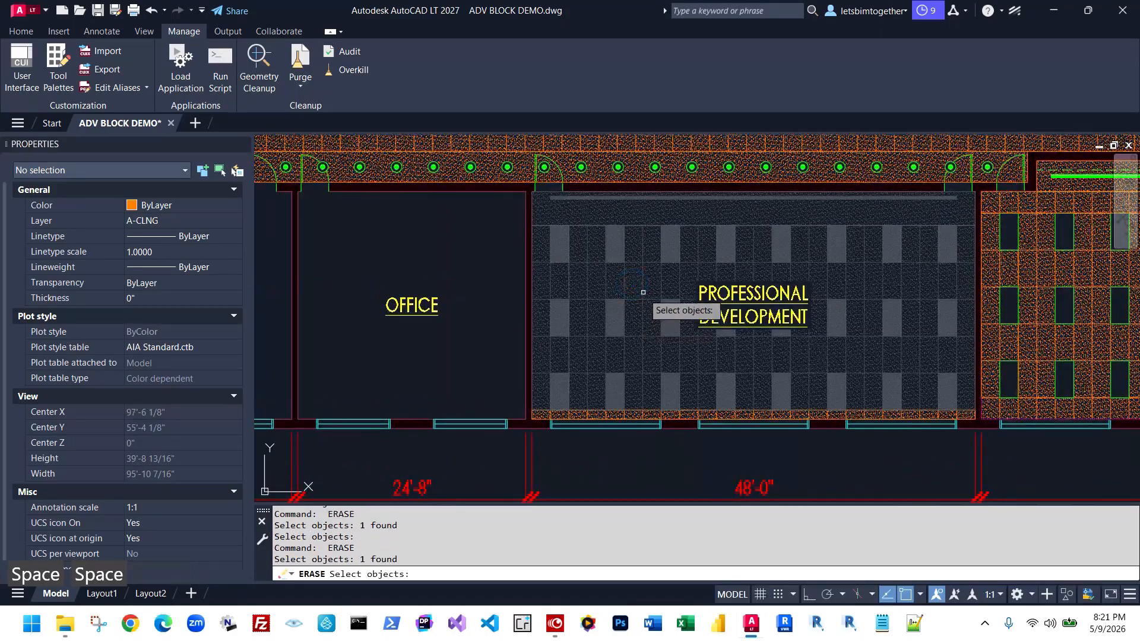
key("space")
key("space")
scroll(642, 398, "up", 4)
left_click(642, 402)
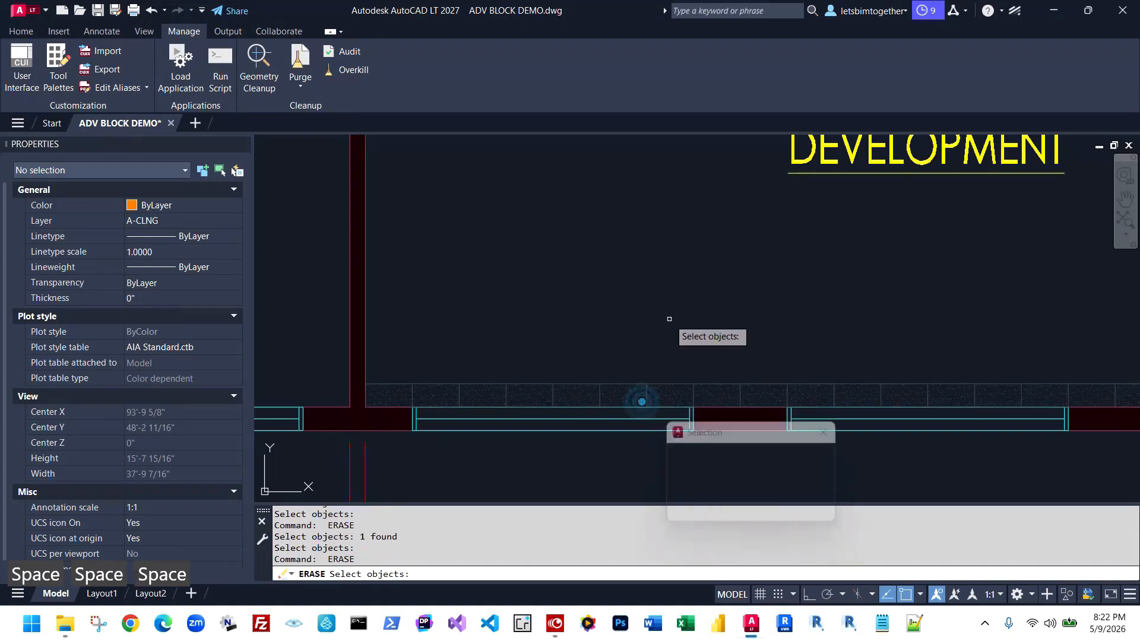
scroll(668, 318, "down", 10)
key("Escape")
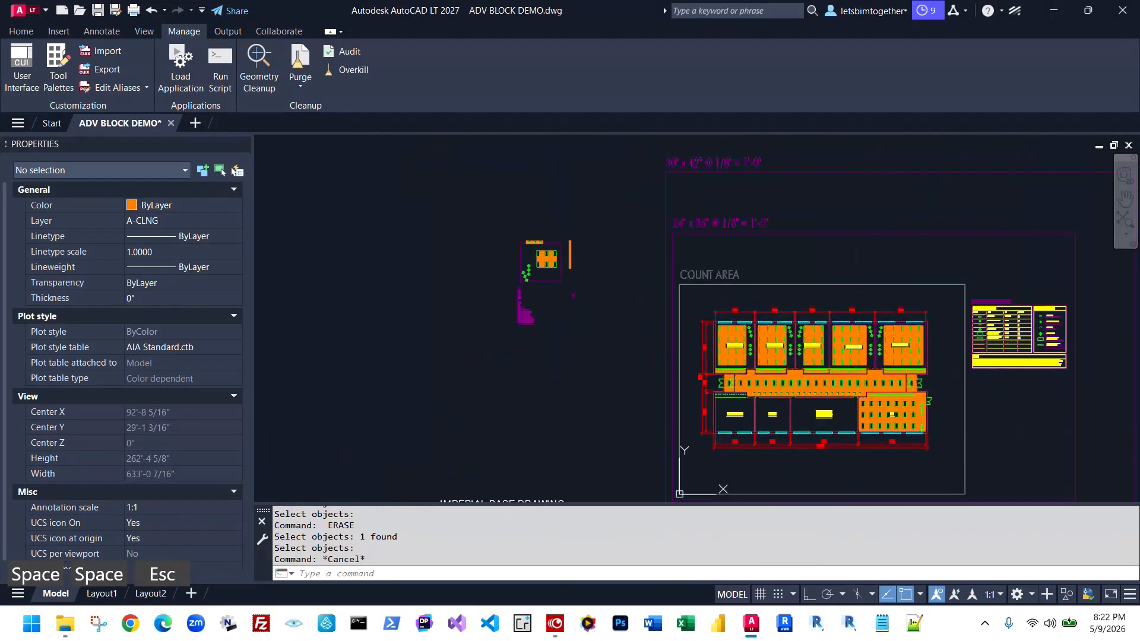
key("Escape")
Copy the sample room ceiling block to the empty space just west of the count area
scroll(583, 285, "up", 4)
left_click(529, 278)
scroll(512, 230, "down", 2)
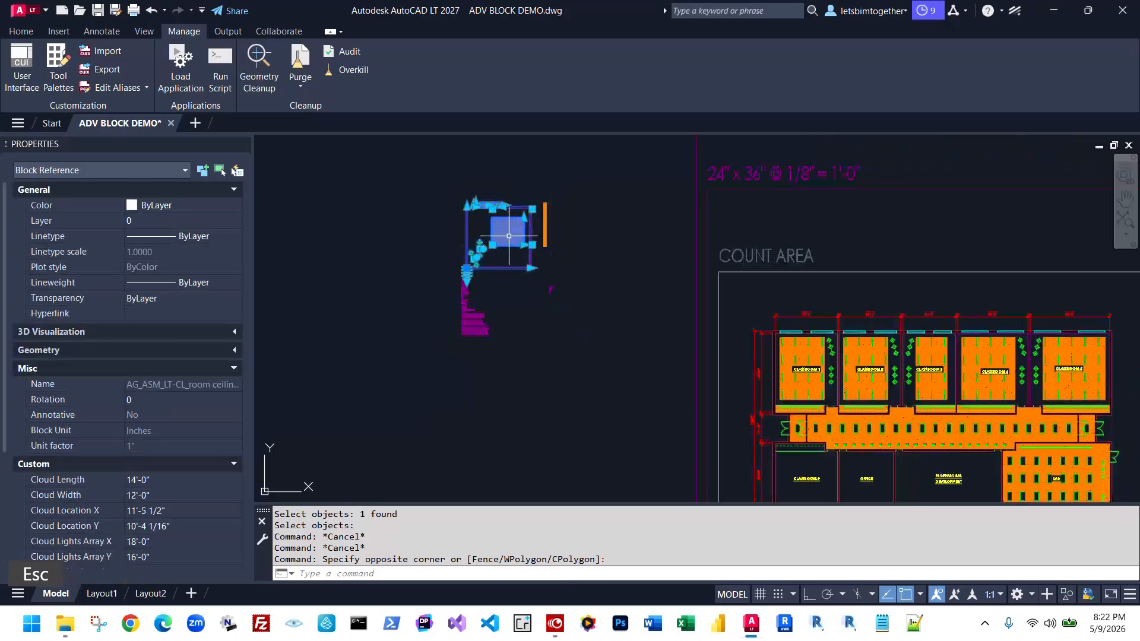
type("c")
key("space")
left_click(506, 226)
middle_click_drag(634, 376, 623, 247)
left_click(646, 347)
key("Escape")
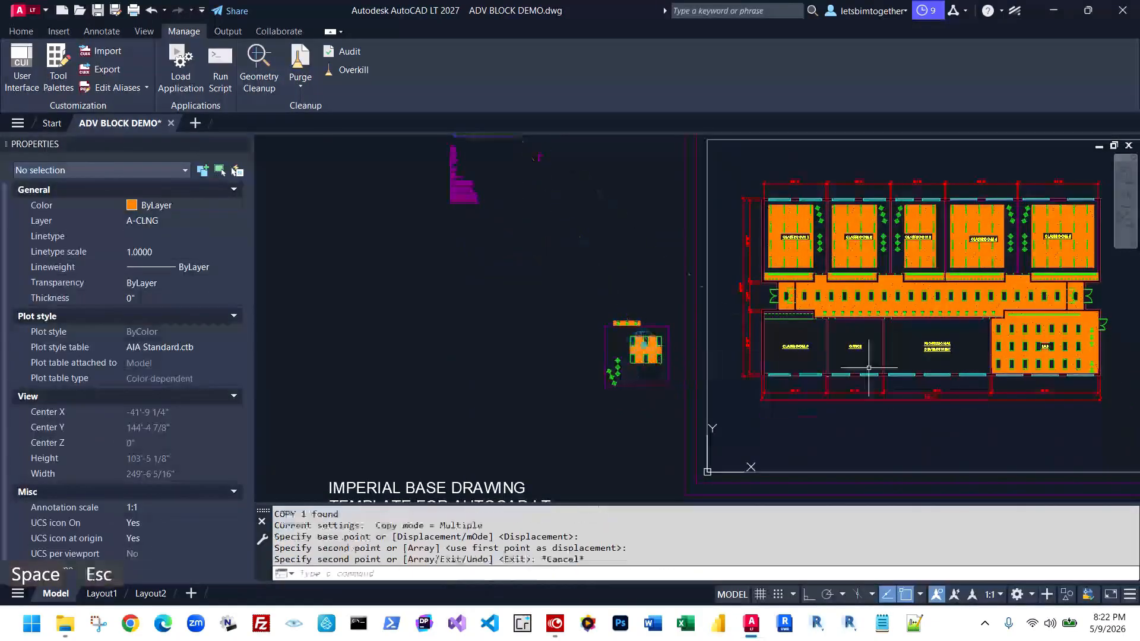
Regenerate the whole drawing and check the surface-mounted fluorescent troffer count in the lighting table
scroll(885, 370, "up", 6)
scroll(737, 363, "down", 8)
key("Escape")
middle_click_drag(982, 342, 796, 332)
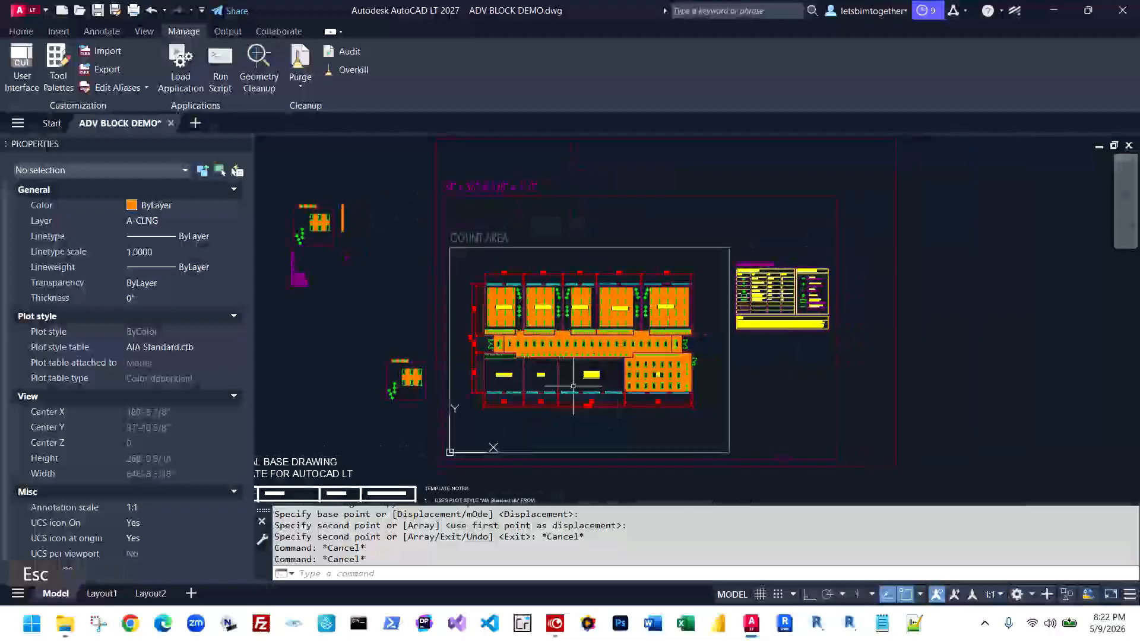
scroll(573, 386, "up", 5)
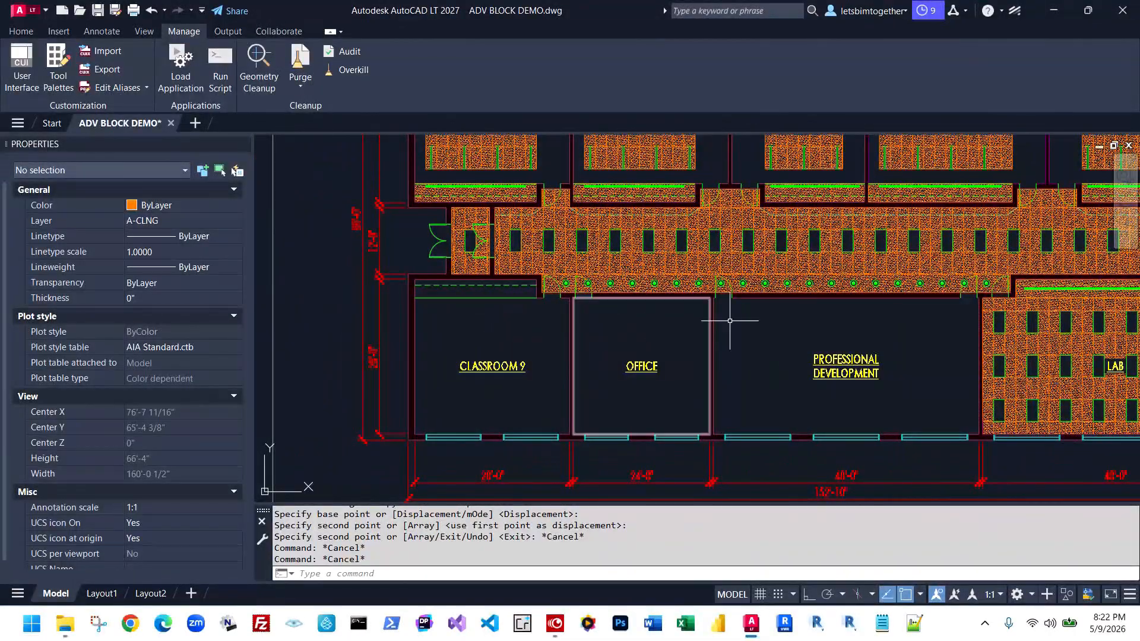
scroll(553, 368, "up", 2)
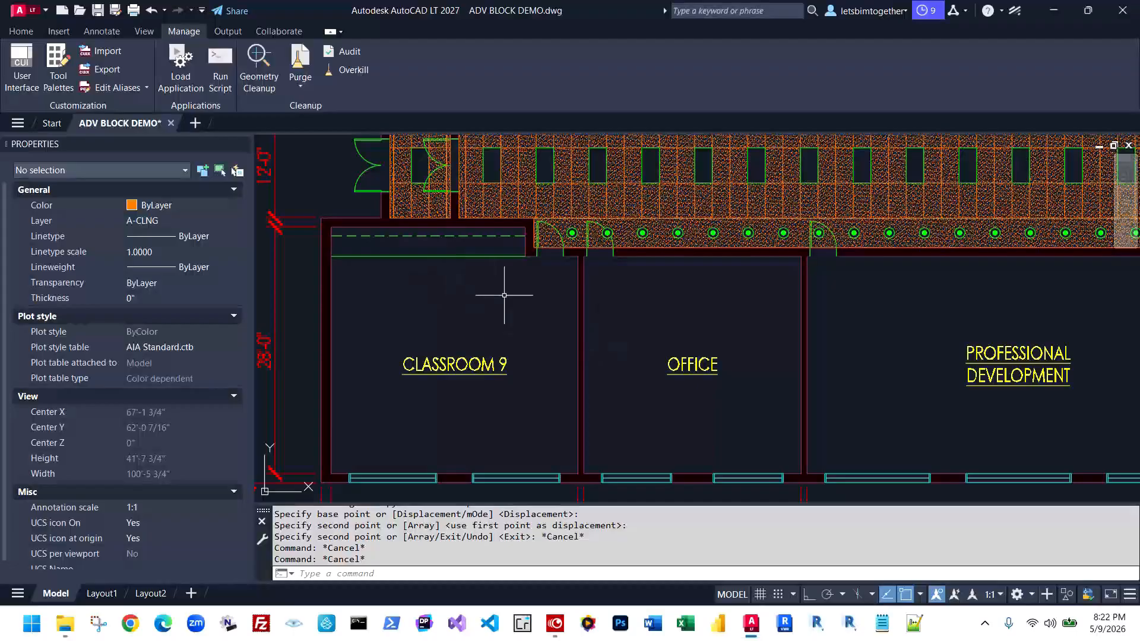
scroll(512, 304, "down", 7)
middle_click_drag(1008, 172, 784, 229)
scroll(784, 229, "up", 2)
scroll(689, 273, "up", 10)
middle_click_drag(640, 282, 787, 426)
middle_click_drag(737, 218, 718, 449)
mouse_move(717, 281)
middle_mouse_down()
mouse_move(712, 385)
mouse_move(731, 280)
middle_mouse_up()
scroll(716, 385, "down", 4)
scroll(713, 387, "up", 4)
middle_click_drag(713, 390, 818, 263)
scroll(601, 298, "down", 2)
middle_click_drag(601, 297, 824, 329)
middle_click_drag(1027, 300, 930, 300)
scroll(1009, 294, "up", 5)
left_click(840, 224)
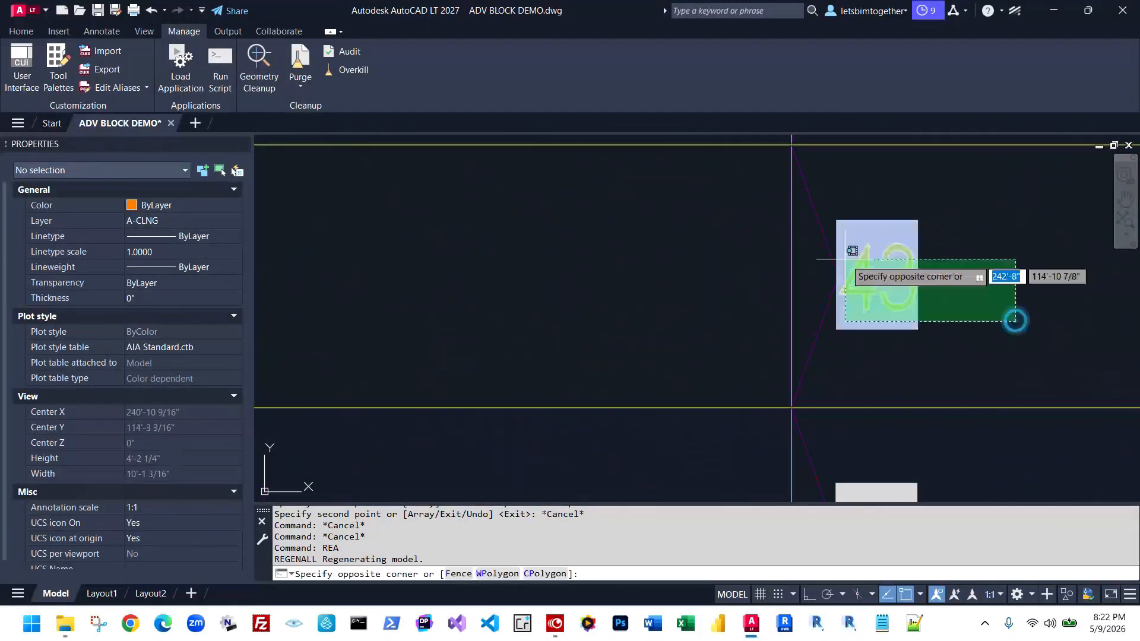
left_click(1013, 318)
scroll(945, 245, "down", 7)
key("Escape")
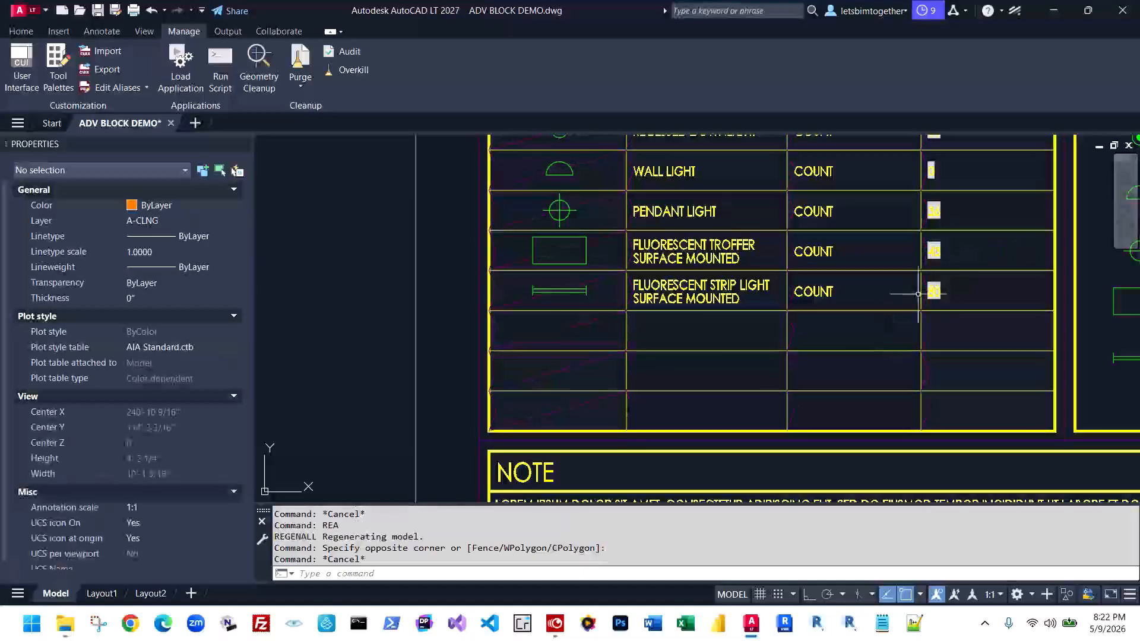
Examine the pendant, troffer and strip light counts in the lighting table against the fixtures in the classroom ceilings
scroll(665, 297, "up", 4)
middle_click_drag(931, 347, 699, 350)
scroll(699, 350, "down", 2)
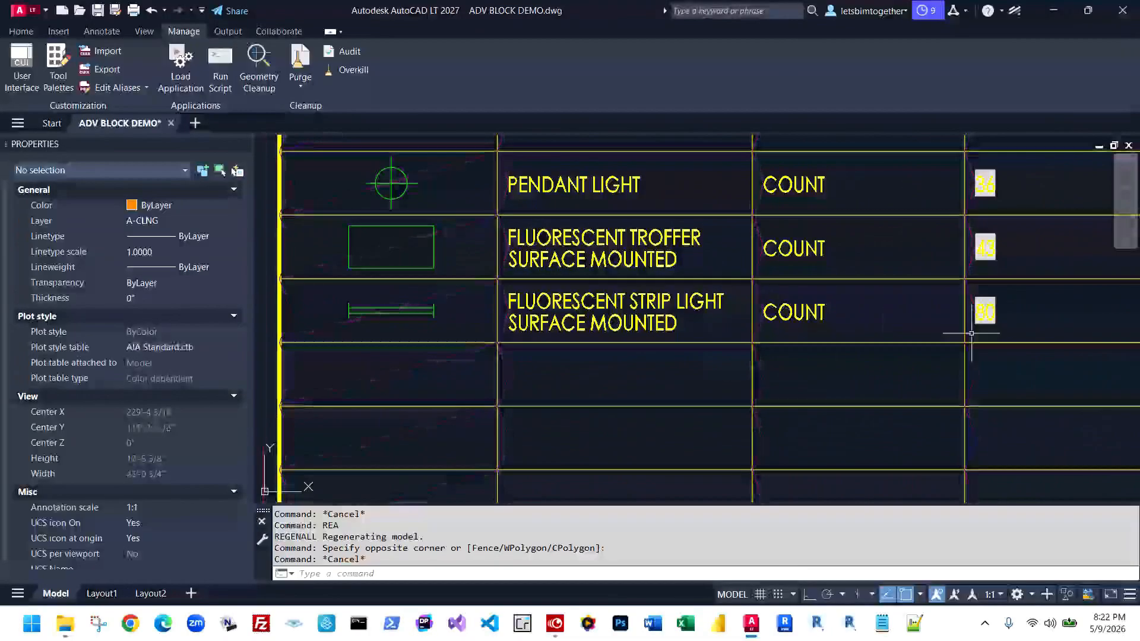
scroll(1008, 325, "up", 4)
scroll(1003, 325, "down", 12)
scroll(650, 394, "up", 3)
key("Escape")
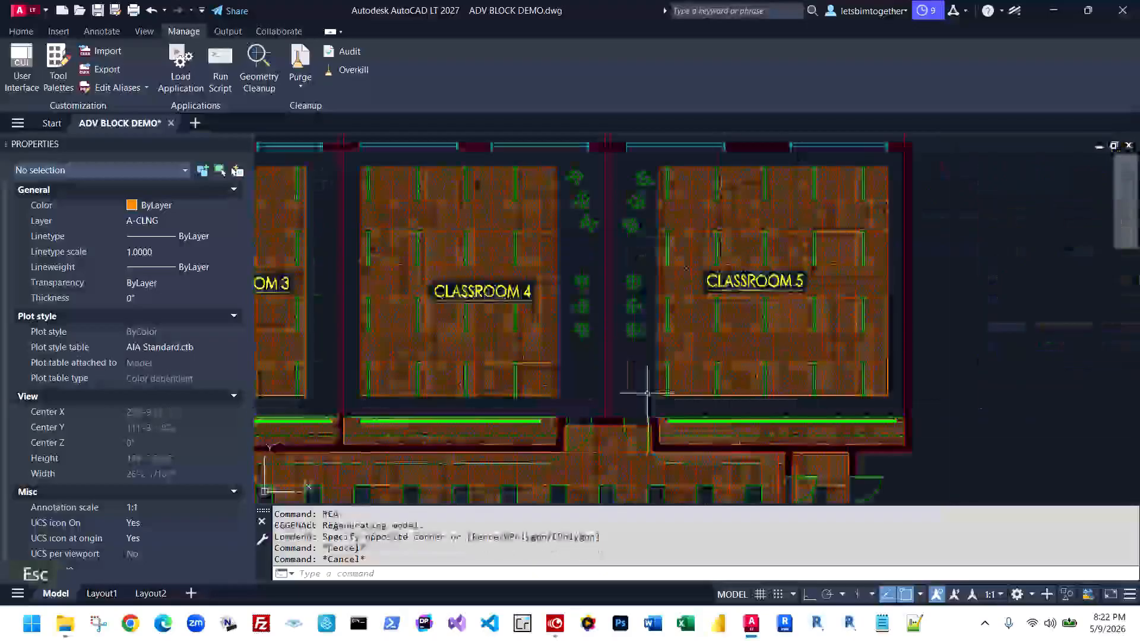
middle_click_drag(650, 394, 664, 366)
key("Escape")
middle_click_drag(951, 229, 483, 242)
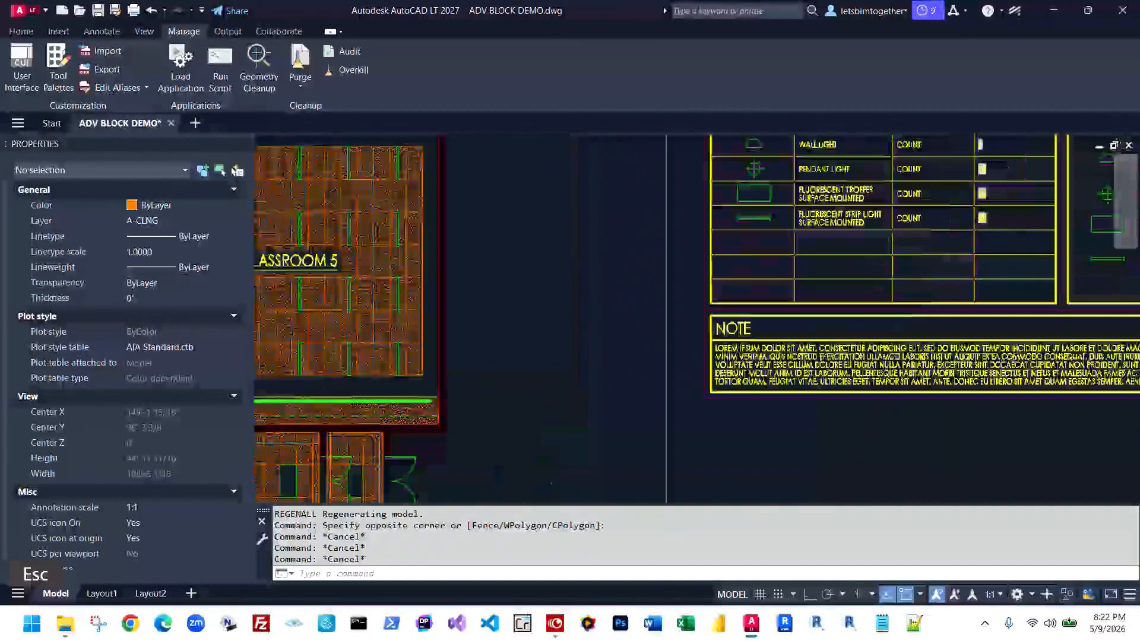
scroll(971, 224, "up", 5)
scroll(971, 223, "down", 3)
key("Escape")
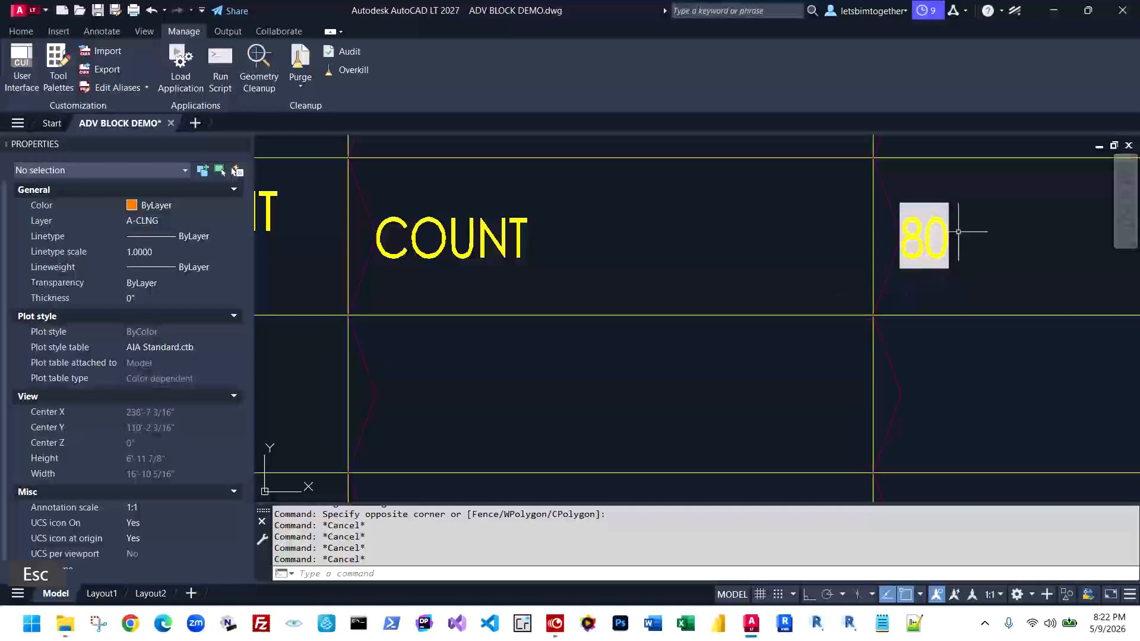
Reset the copied room ceiling block to its default state
scroll(941, 234, "down", 6)
scroll(948, 234, "down", 5)
scroll(444, 363, "up", 9)
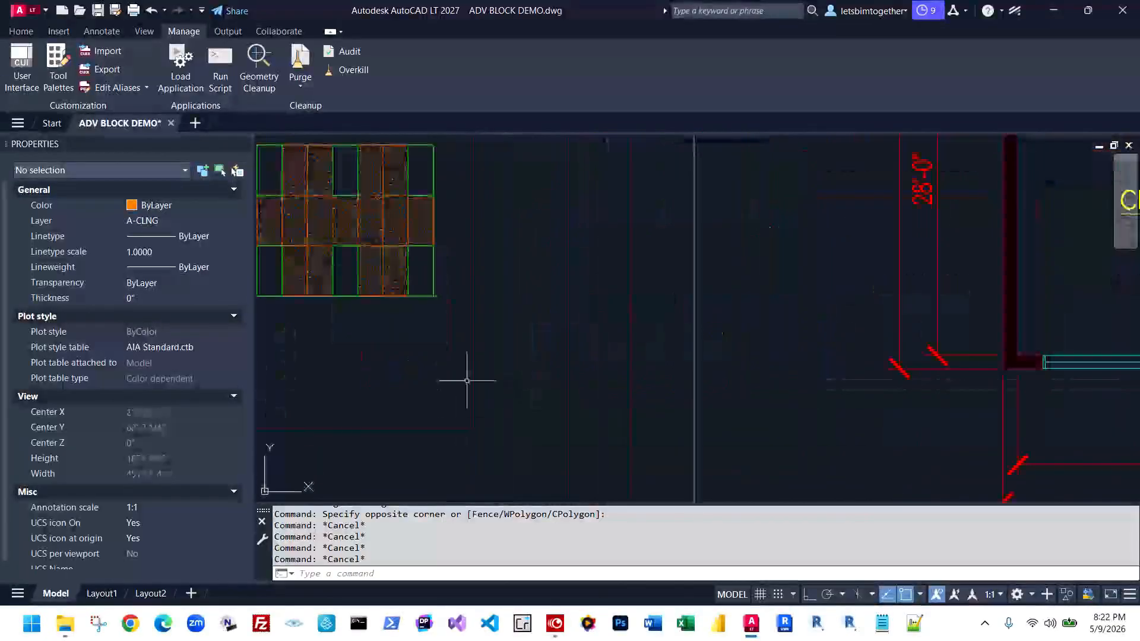
middle_click_drag(469, 378, 649, 361)
key("Escape")
scroll(658, 344, "down", 4)
left_click(653, 399)
left_click(629, 304)
right_click(619, 273)
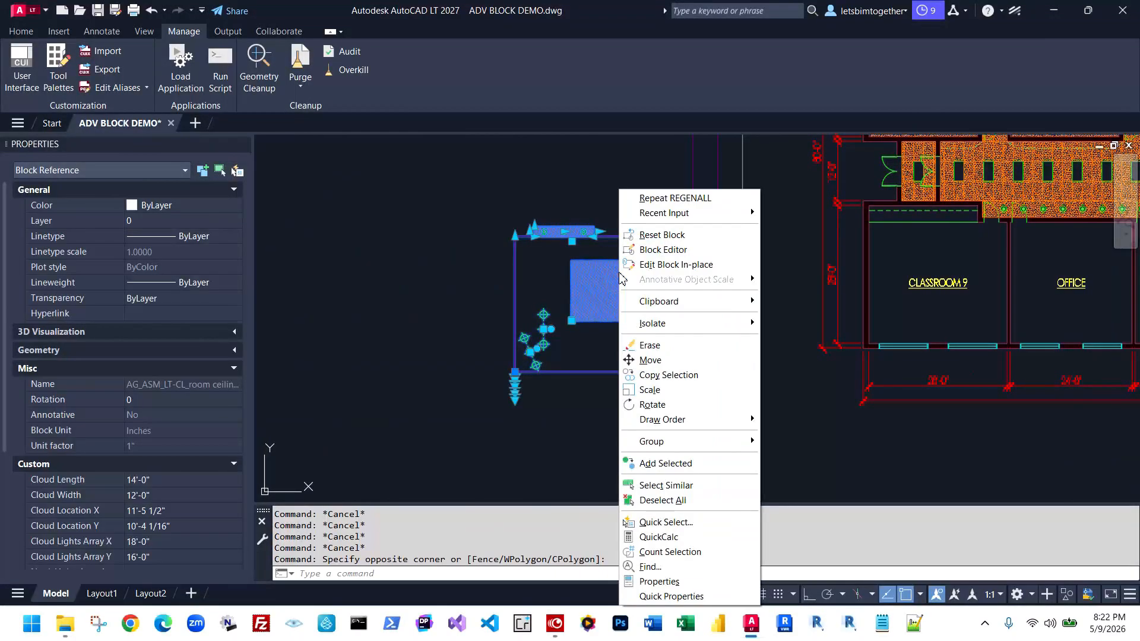
left_click(663, 234)
scroll(591, 376, "up", 2)
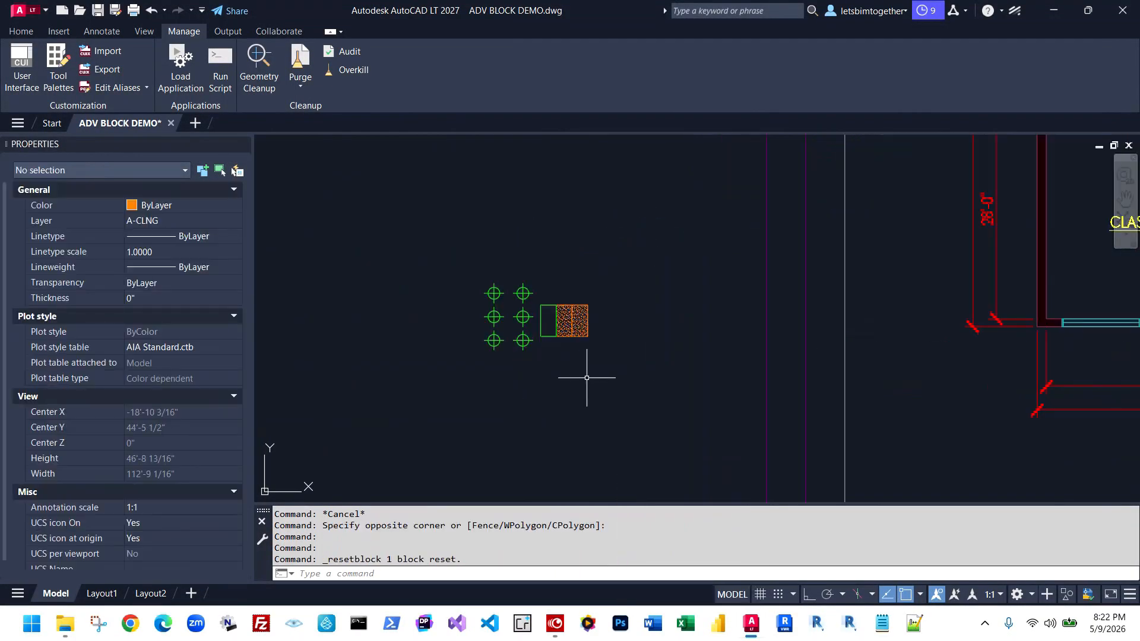
Move the reset ceiling block by its base point to the inside southwest corner of Classroom 9
scroll(556, 288, "up", 2)
left_click(556, 288)
left_click(548, 313)
scroll(418, 358, "up", 10)
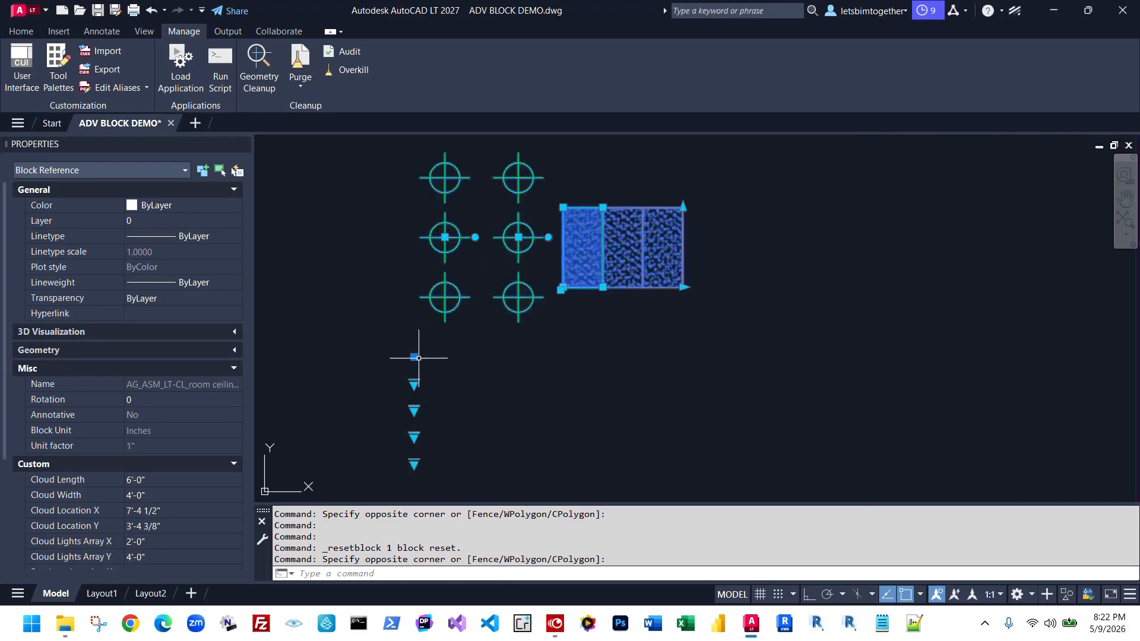
left_click(398, 360)
scroll(398, 359, "down", 10)
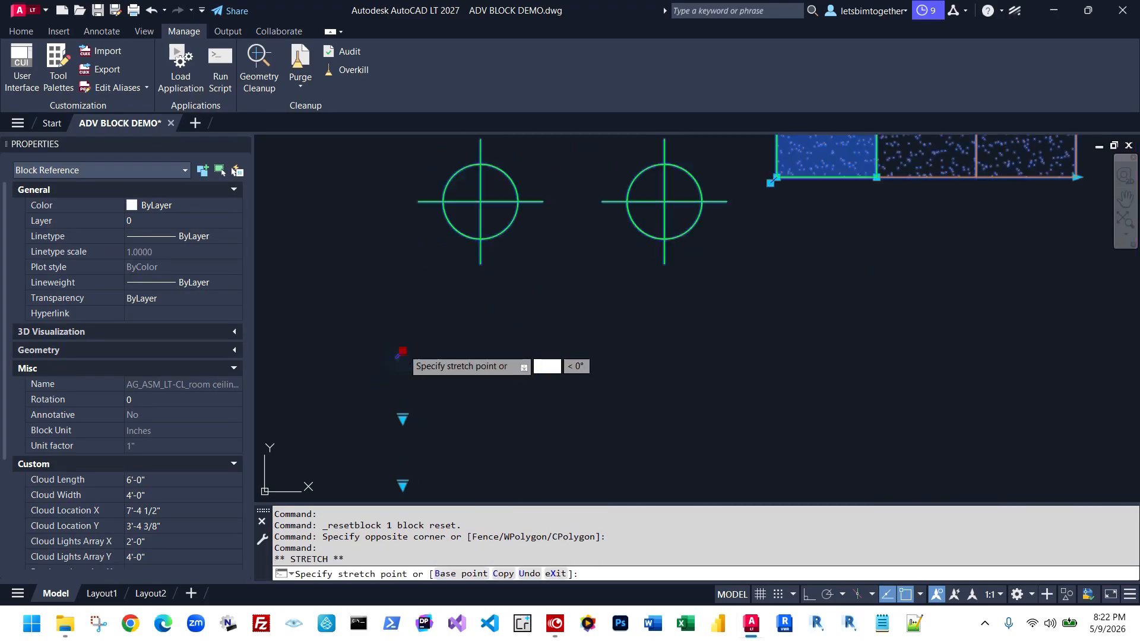
scroll(808, 339, "up", 8)
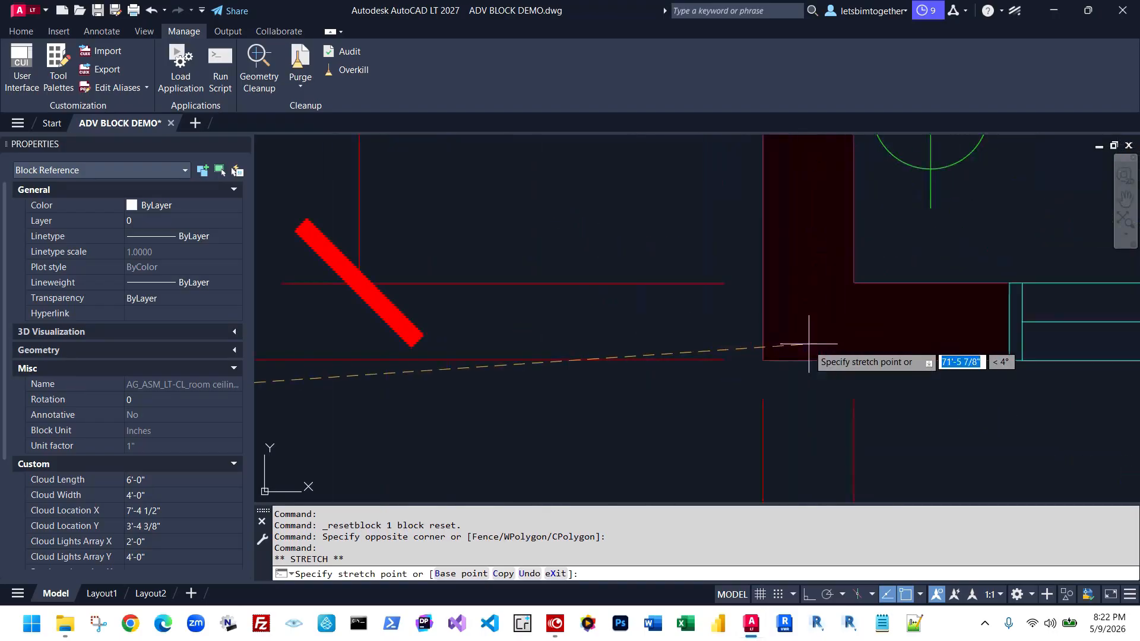
left_click(854, 283)
scroll(534, 326, "down", 8)
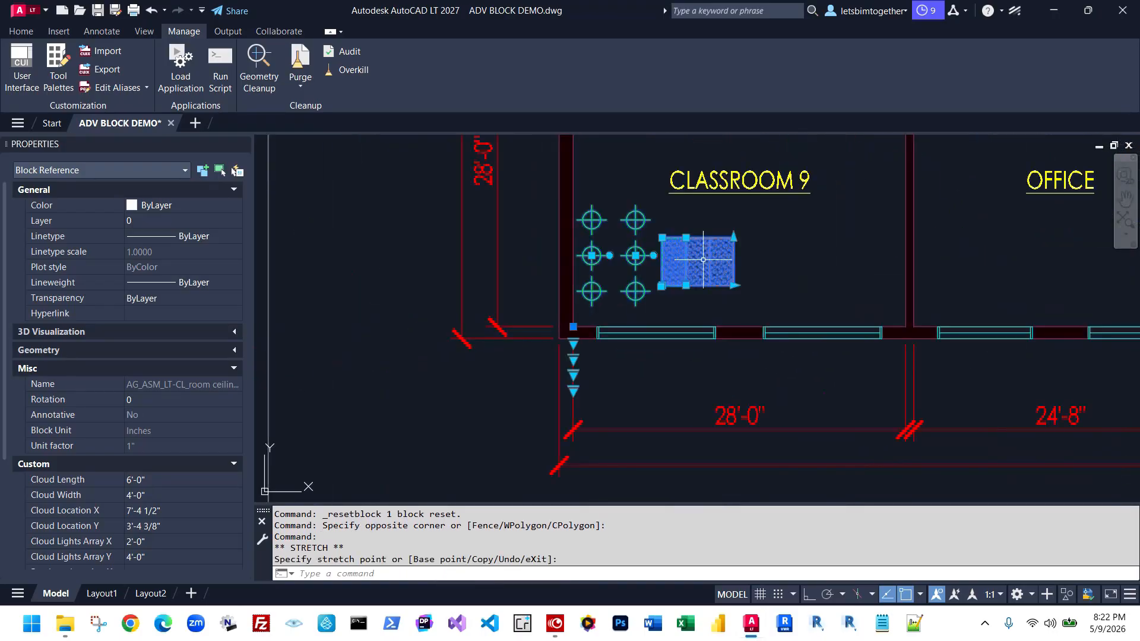
Turn object snap off, move the block's western pendant light row near Classroom 9's east wall, and rotate the row clockwise to a slant
scroll(571, 327, "up", 3)
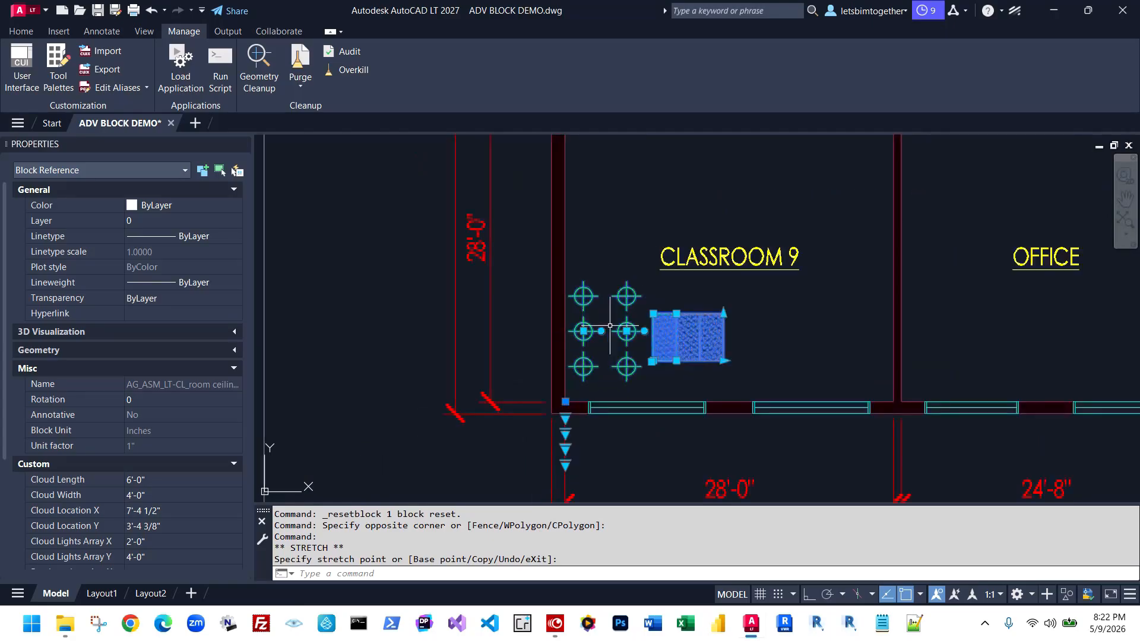
left_click(587, 330)
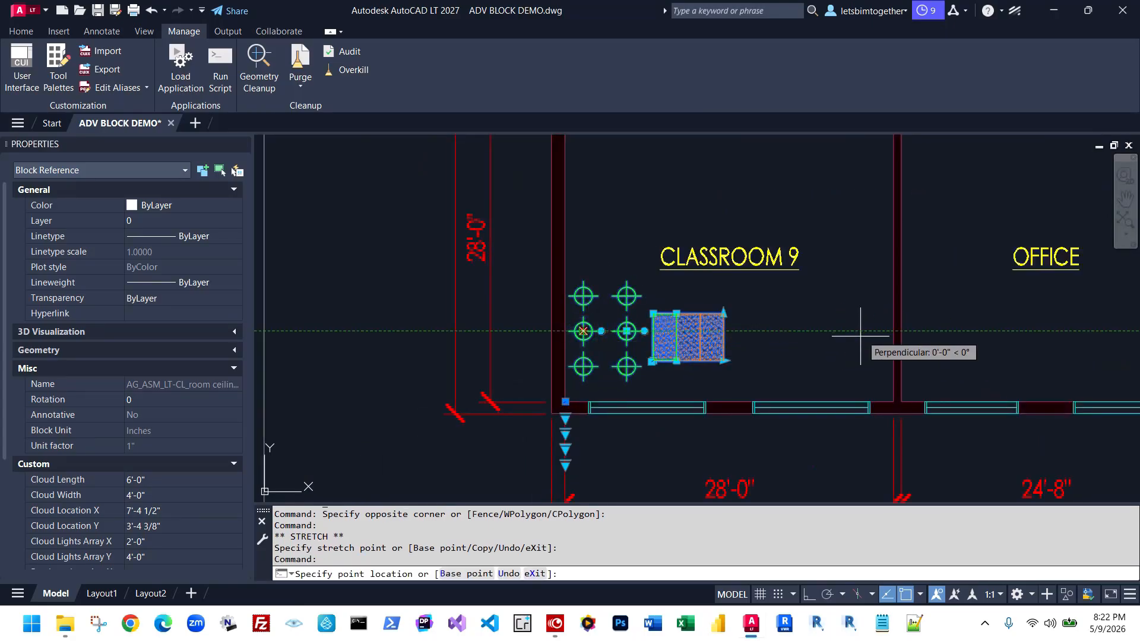
key("F3")
key("F3")
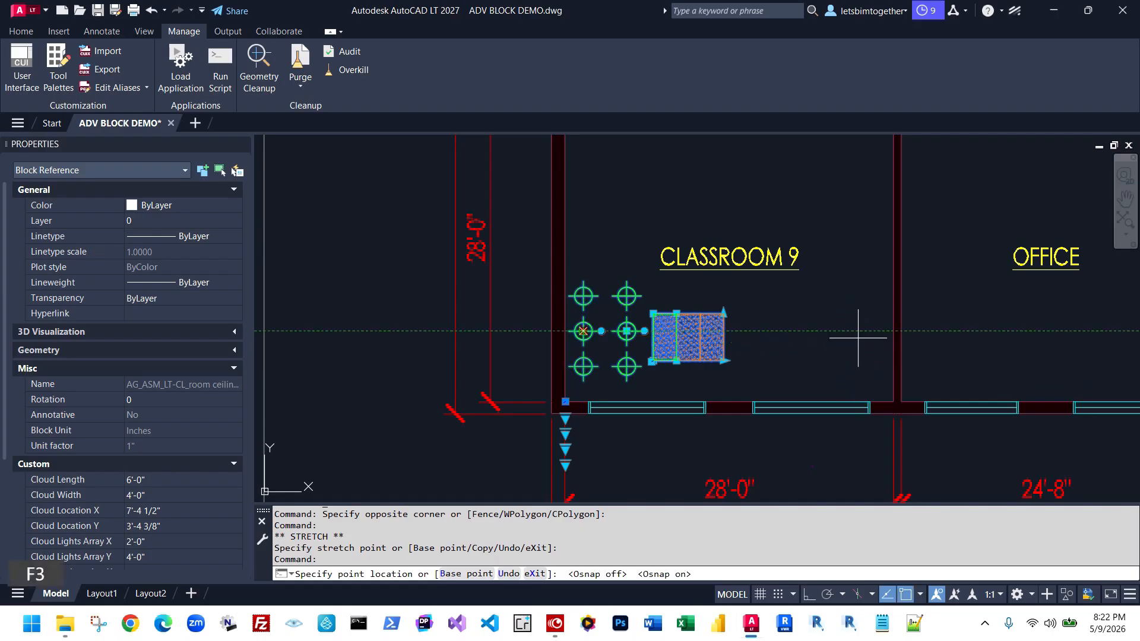
left_click(855, 341)
scroll(870, 340, "up", 4)
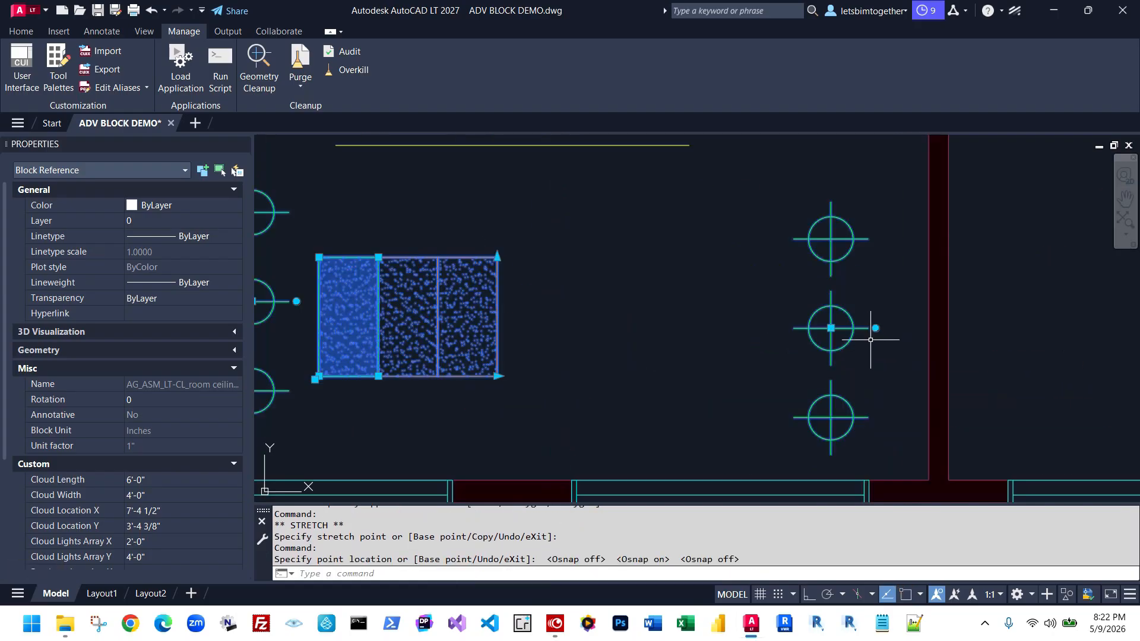
left_click(875, 328)
left_click(886, 355)
scroll(772, 362, "down", 2)
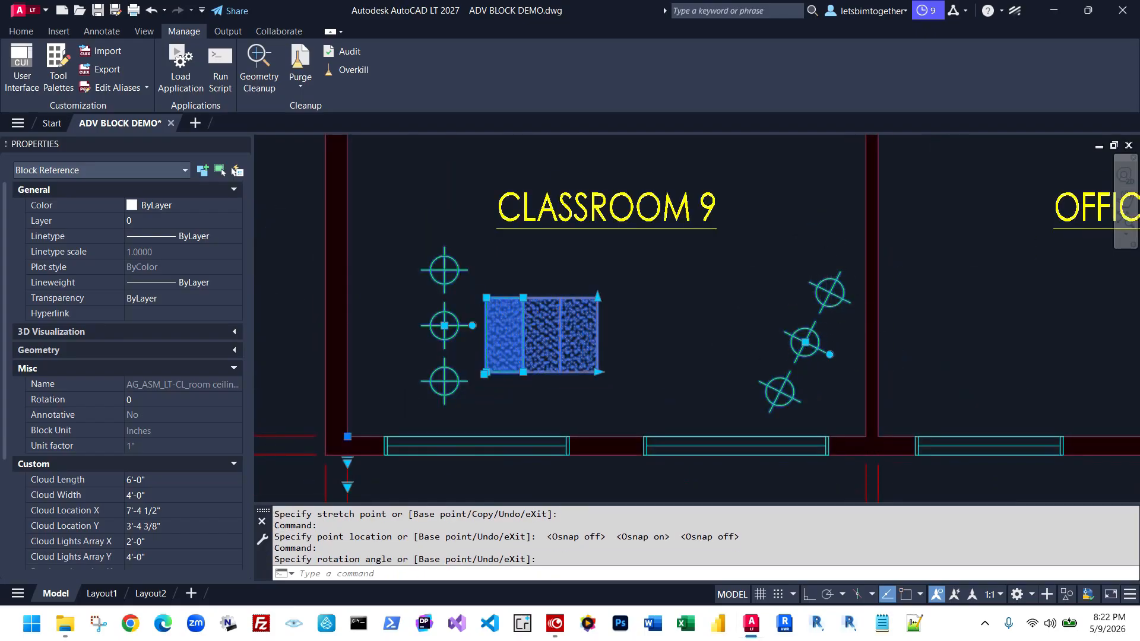
Move the other pendant light row beside the east wall of Classroom 9, north of the slanted row
scroll(599, 332, "down", 2)
left_click(502, 328)
middle_click_drag(708, 217, 641, 310)
scroll(682, 297, "up", 2)
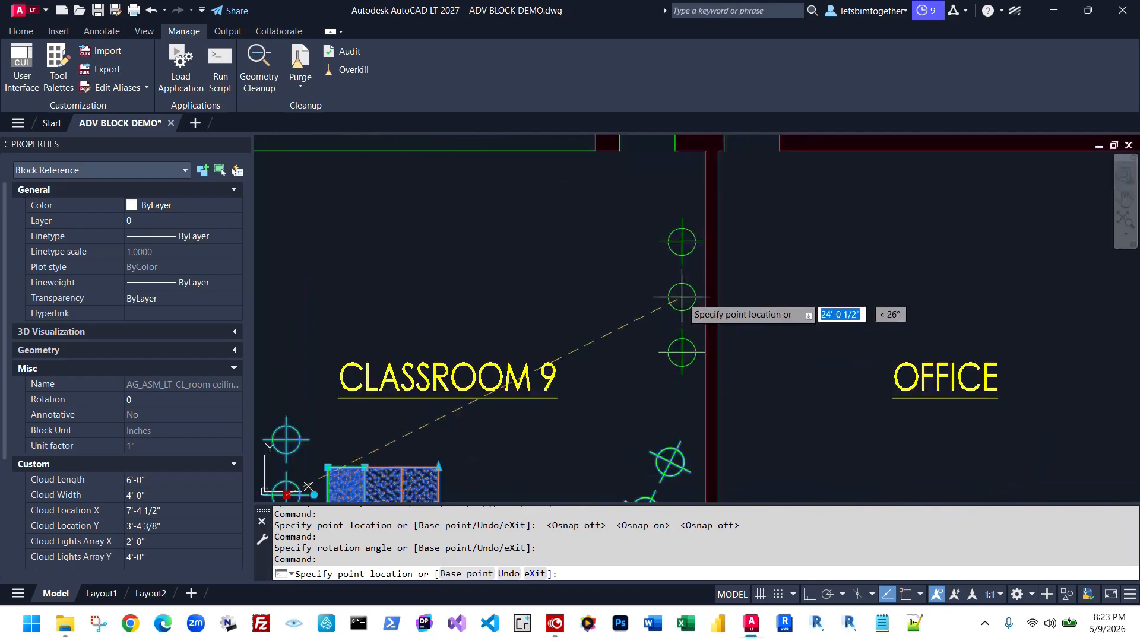
left_click(665, 291)
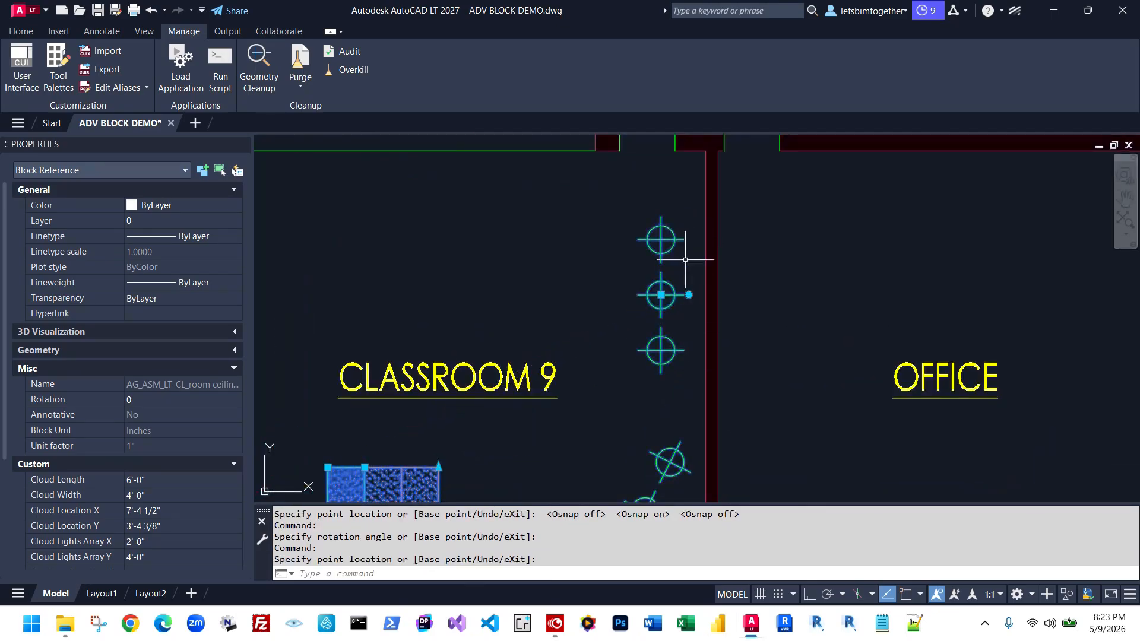
Turn object snap on and move the ceiling cloud by its location point to the inside southwest corner of Classroom 9
scroll(617, 309, "down", 2)
scroll(615, 310, "up", 2)
middle_click_drag(405, 409, 626, 330)
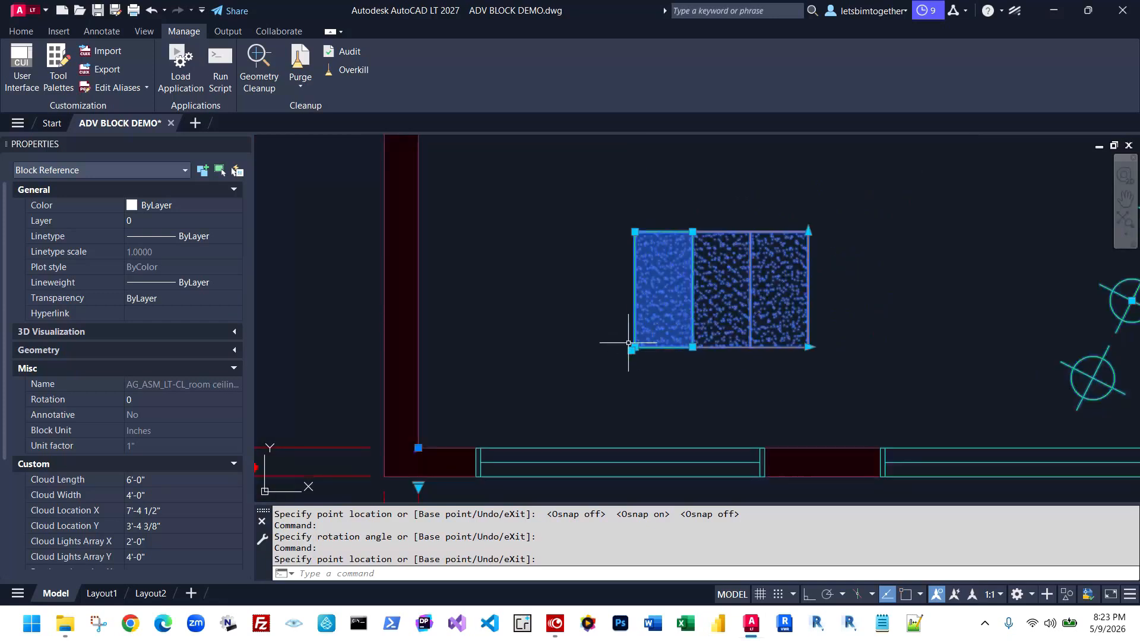
scroll(628, 346, "up", 1)
scroll(680, 274, "down", 2)
scroll(574, 331, "up", 3)
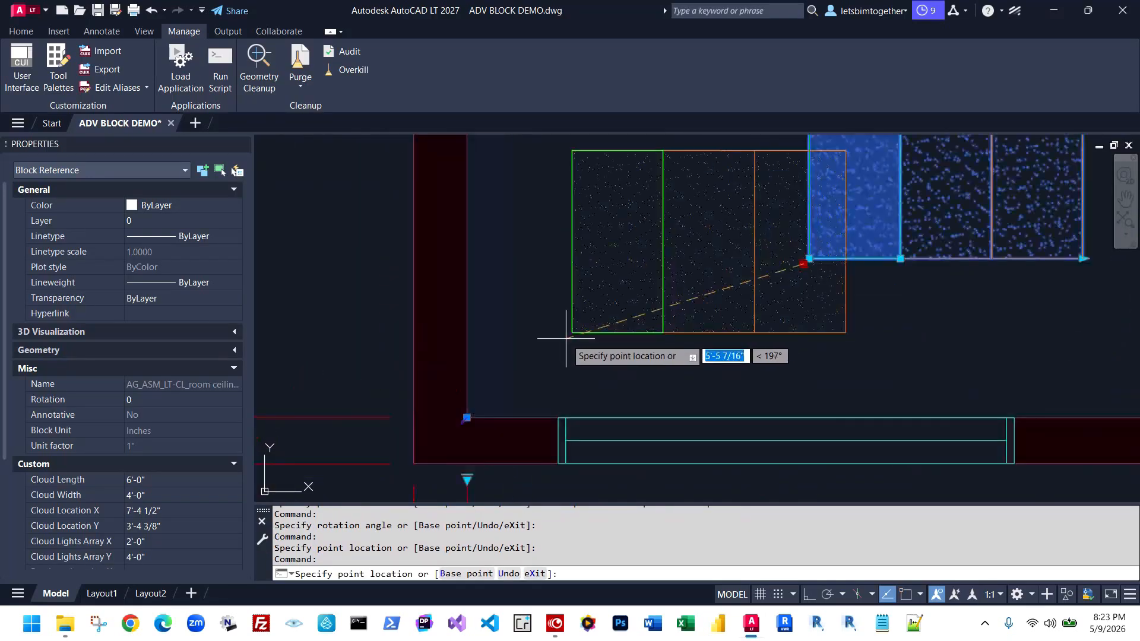
scroll(577, 327, "down", 2)
scroll(487, 385, "up", 4)
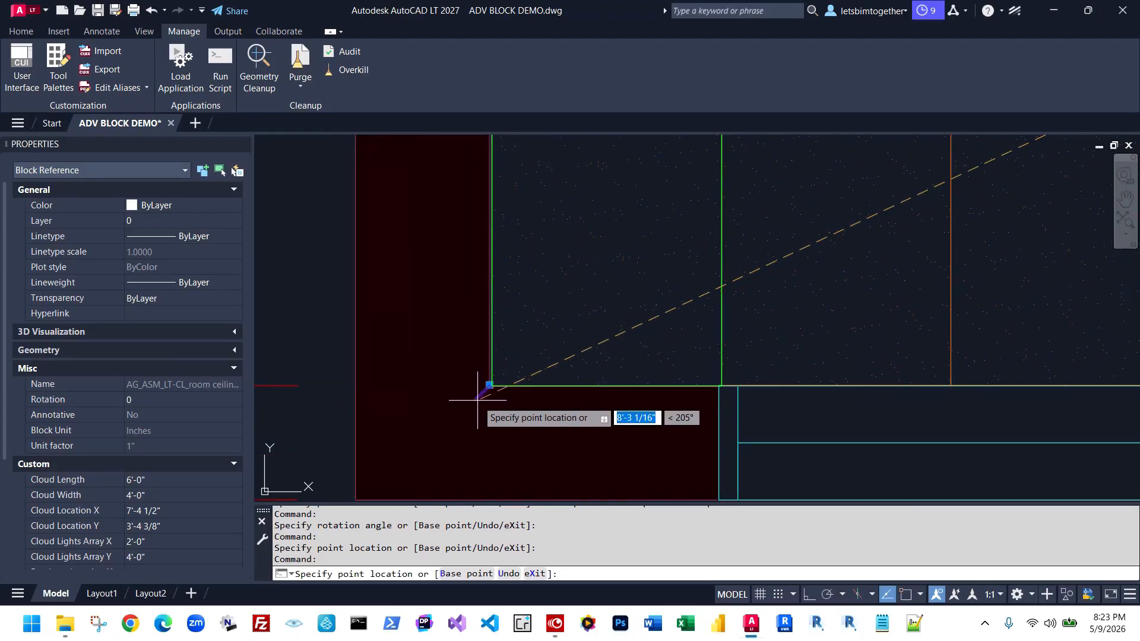
key("F3")
left_click(481, 402)
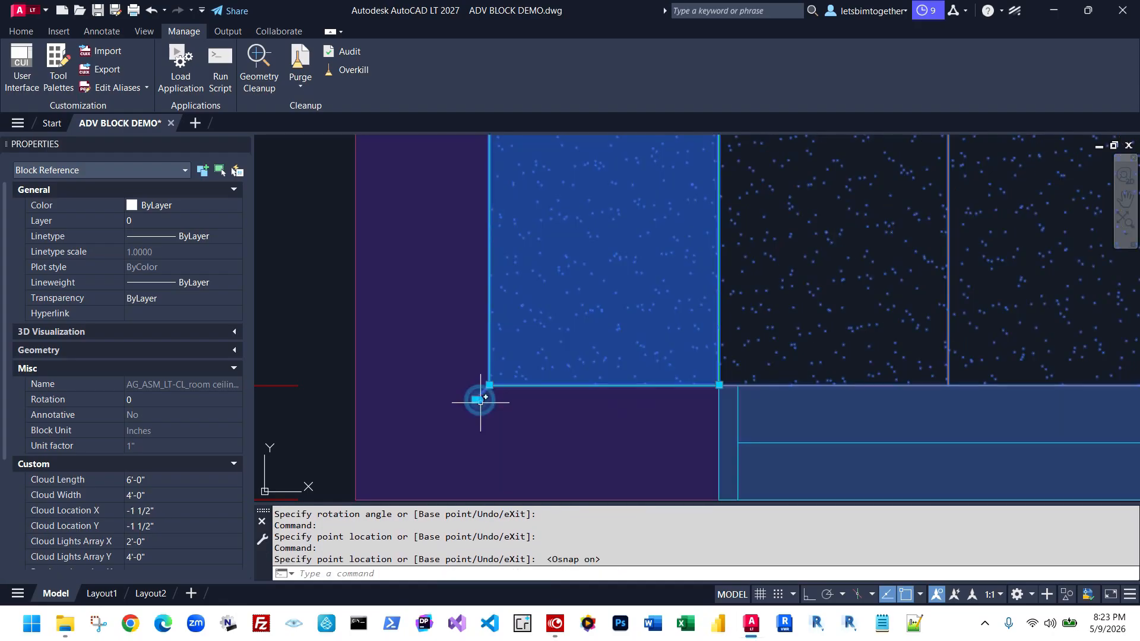
Turn ortho on and offset the ceiling cloud from Classroom 9's southwest corner by 12 inches north and 12 inches east
scroll(481, 404, "down", 2)
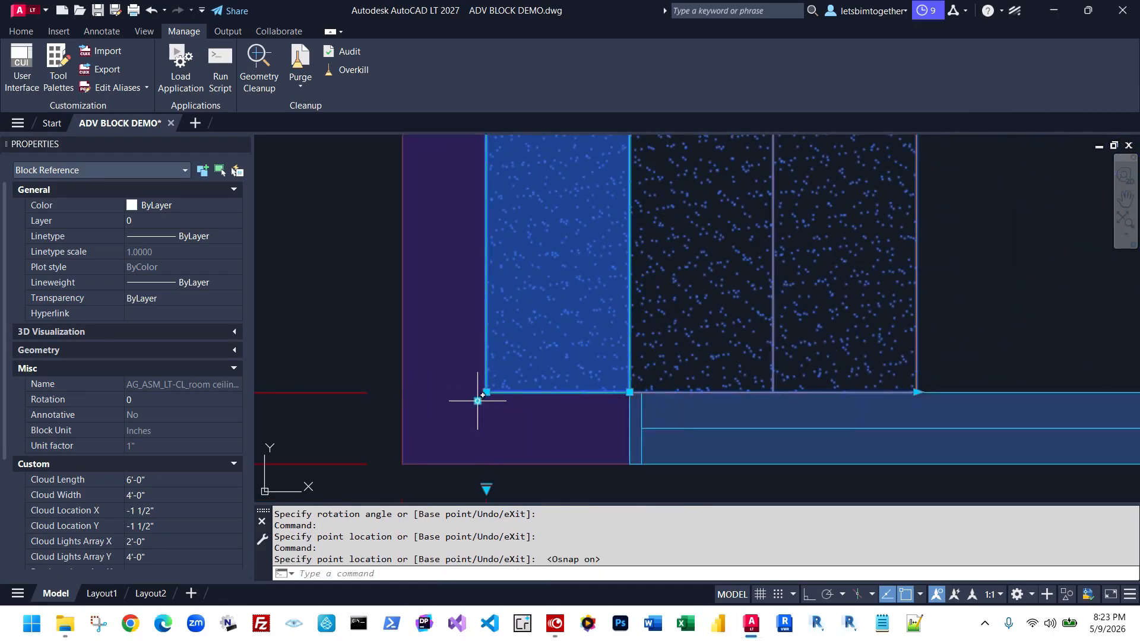
left_click(478, 402)
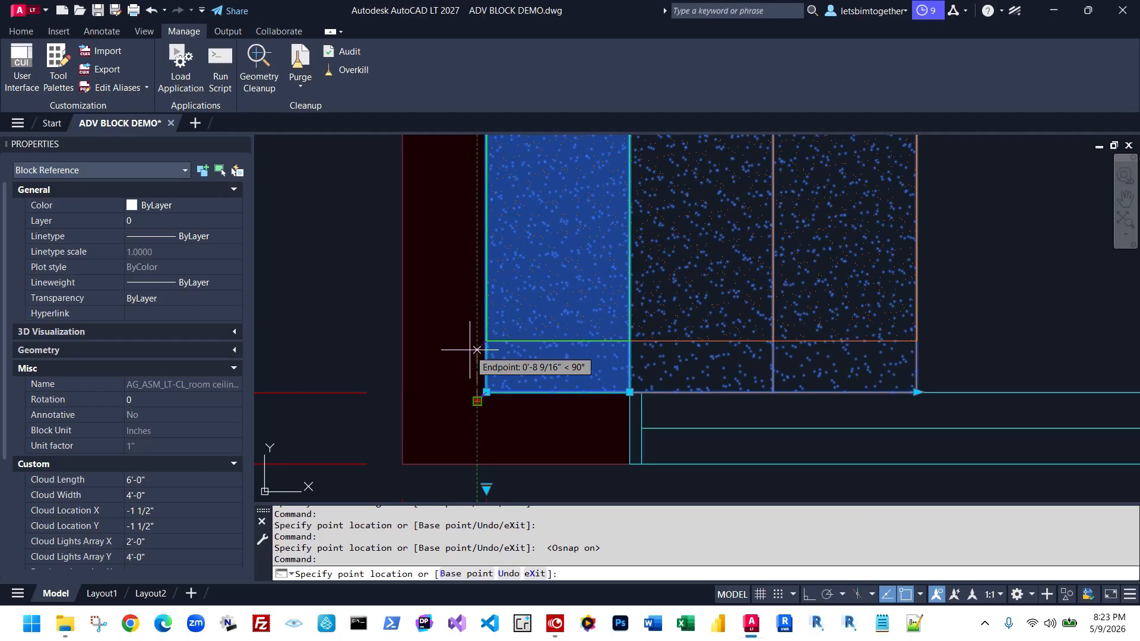
key("F8")
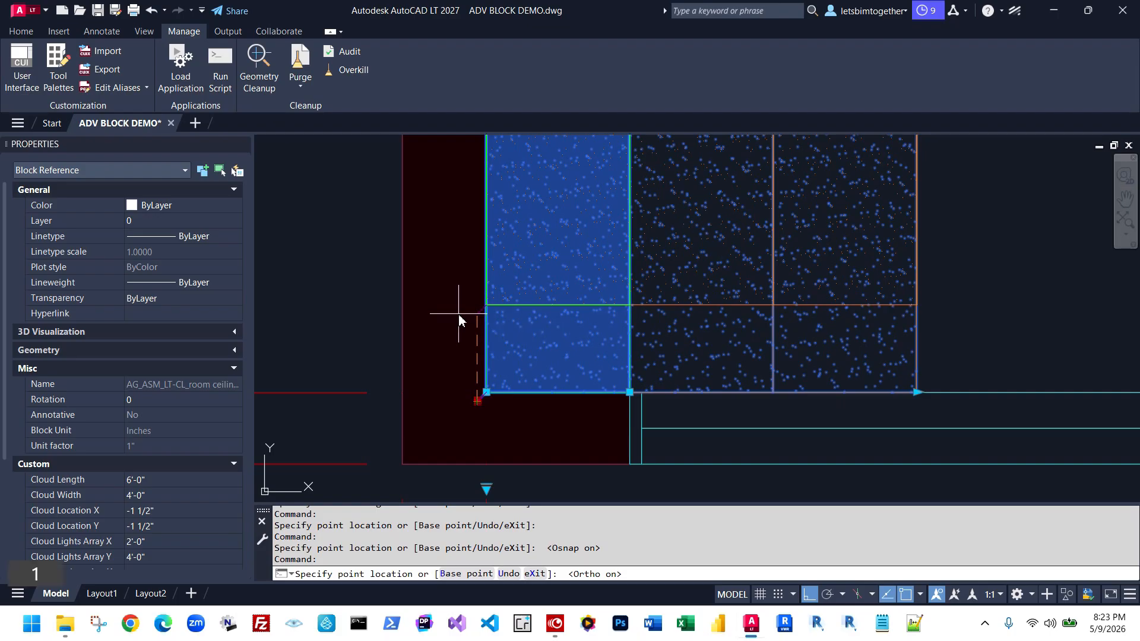
key("Return")
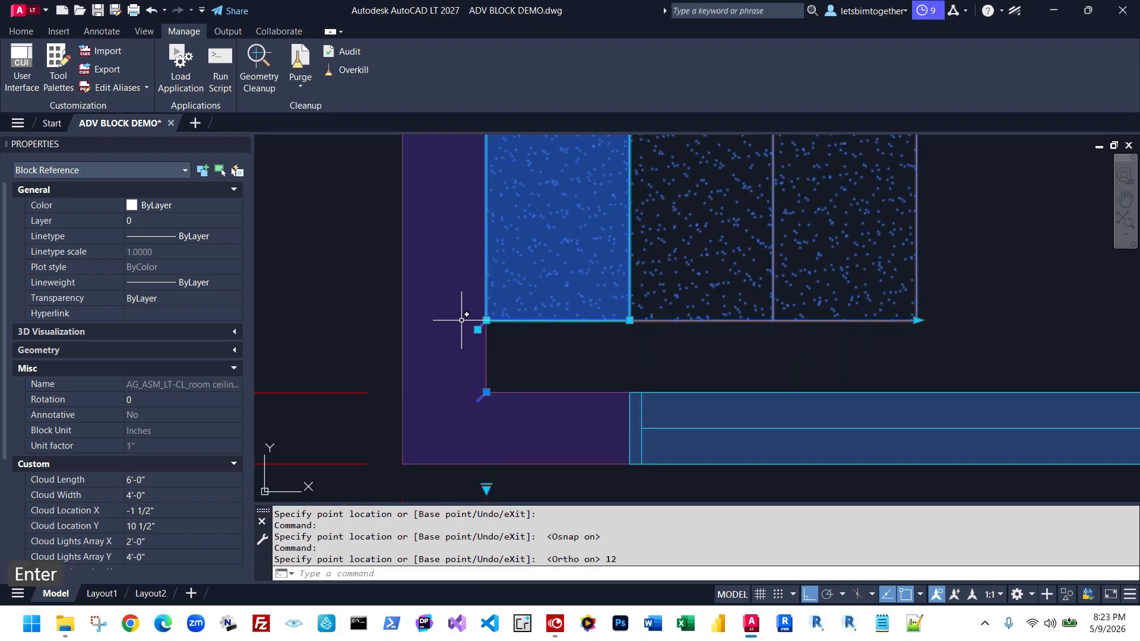
left_click(478, 330)
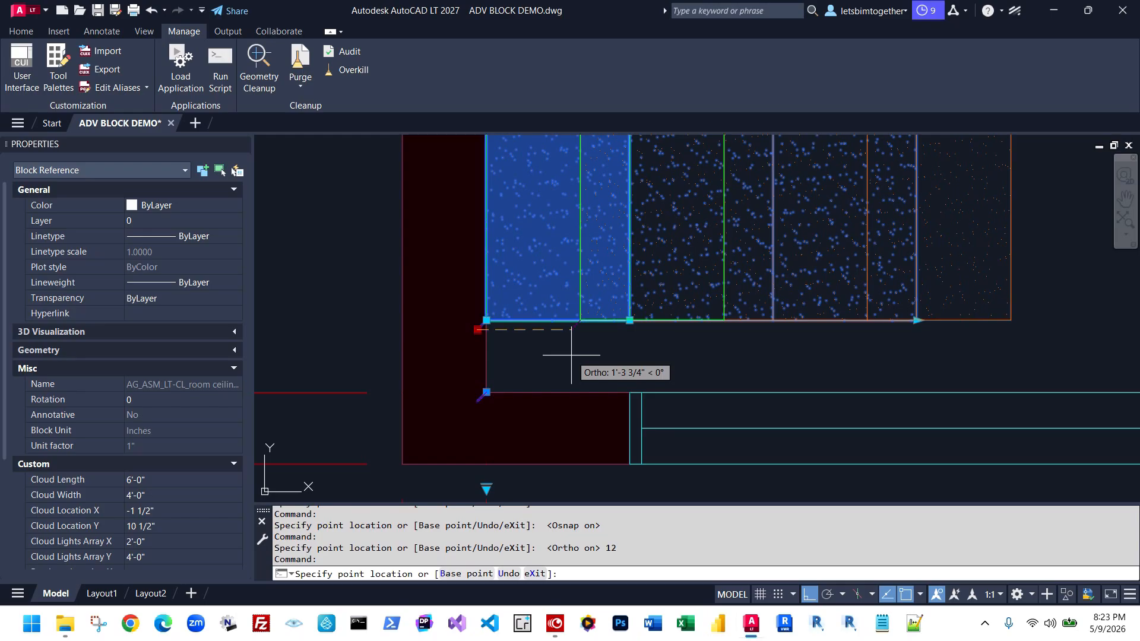
key("Return")
scroll(574, 215, "down", 6)
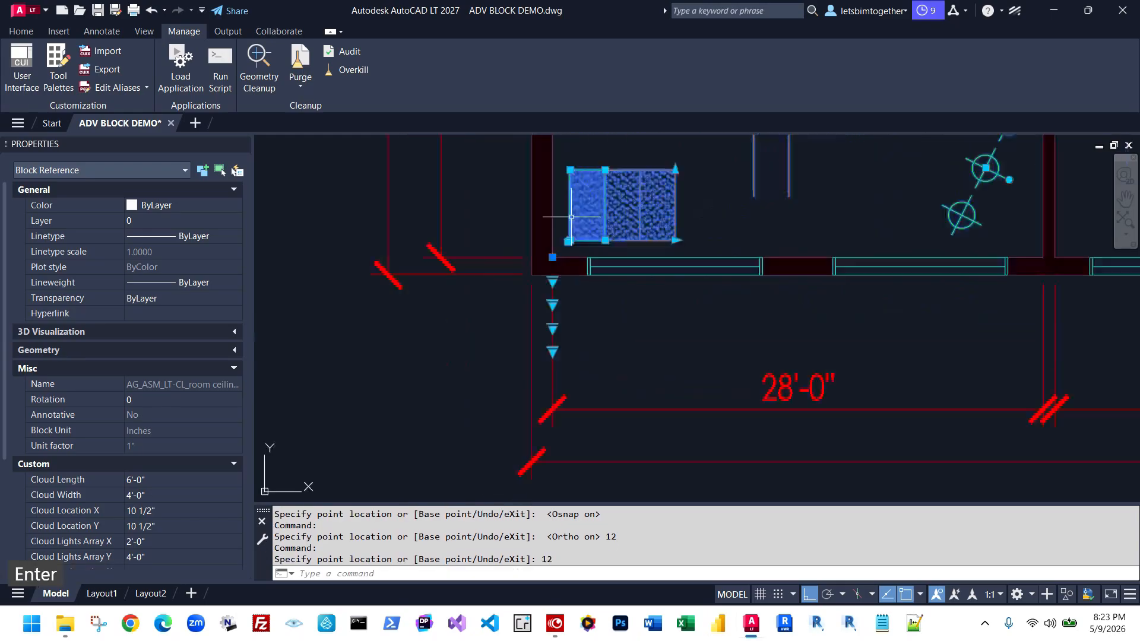
Stretch the ceiling cloud north and then east to a width and length of 20'-0" each
mouse_move(677, 217)
middle_mouse_down()
mouse_move(561, 313)
mouse_move(557, 363)
middle_mouse_up()
scroll(557, 362, "down", 2)
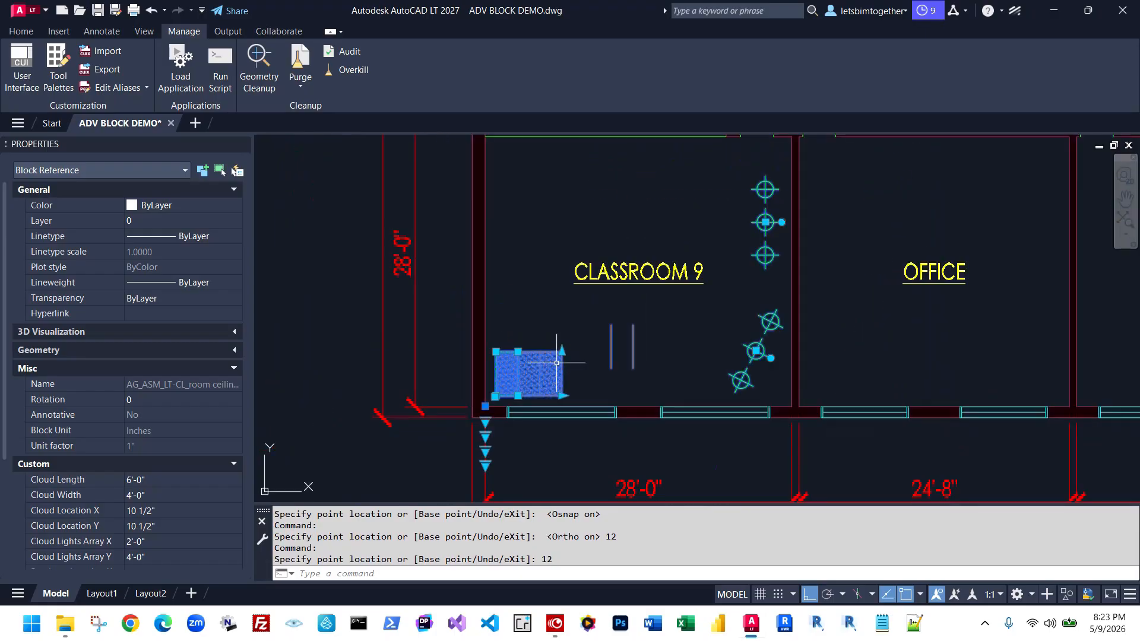
left_click(562, 352)
left_click(579, 171)
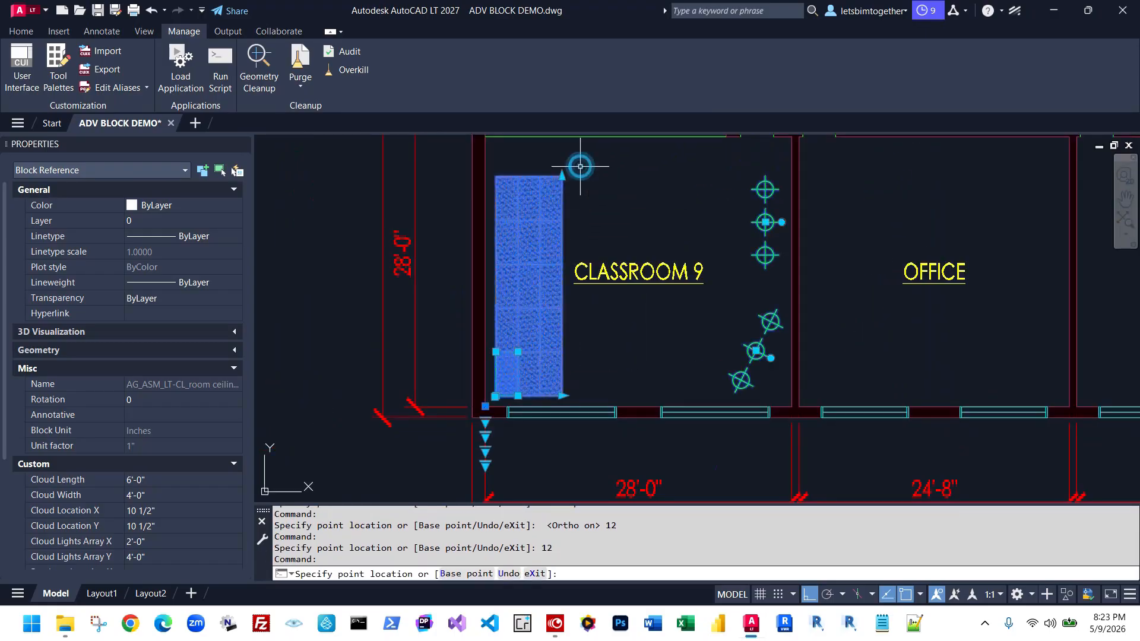
left_click(562, 395)
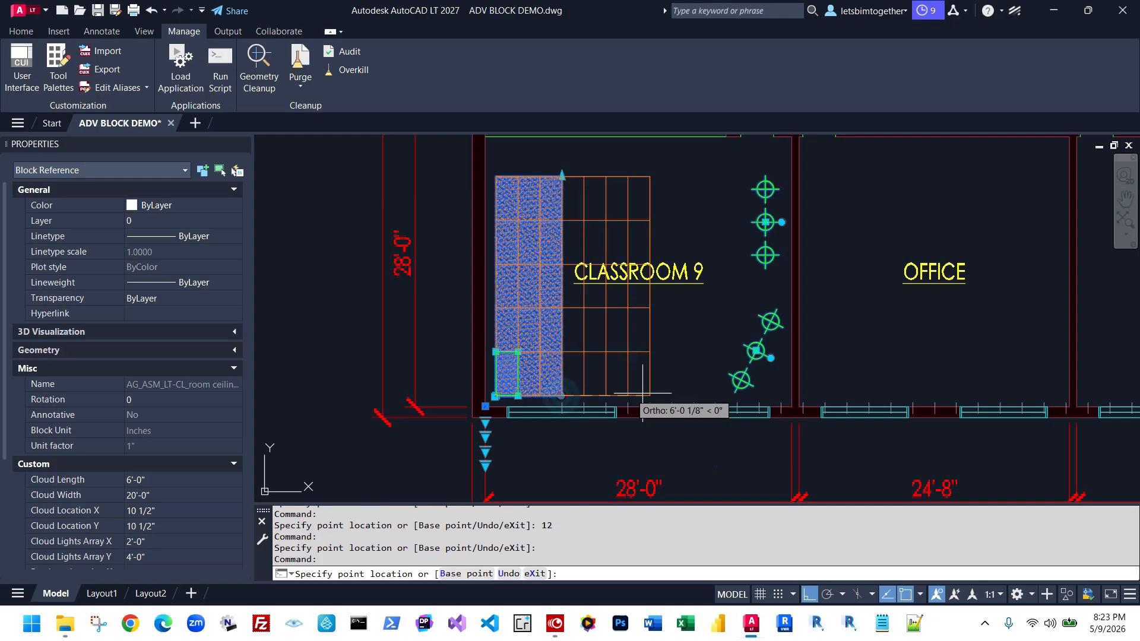
left_click(711, 395)
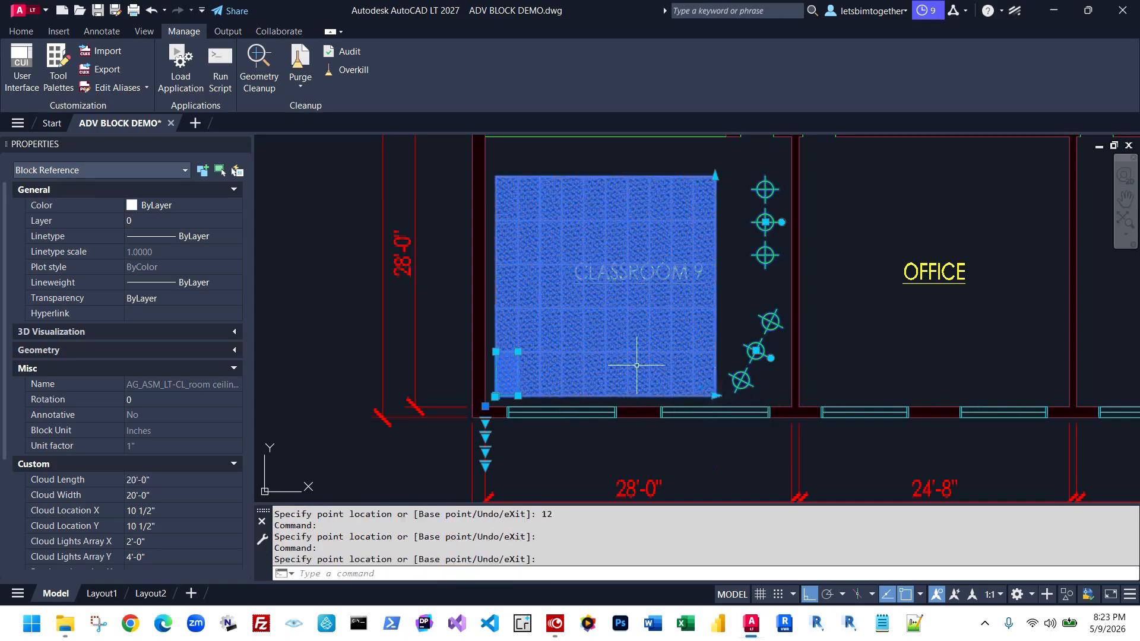
Turn object snap and ortho off, then array the cloud's light fixture across the grid to 26'-0" in X and 24'-0" in Y
left_click(518, 352)
middle_click_drag(732, 166, 707, 240)
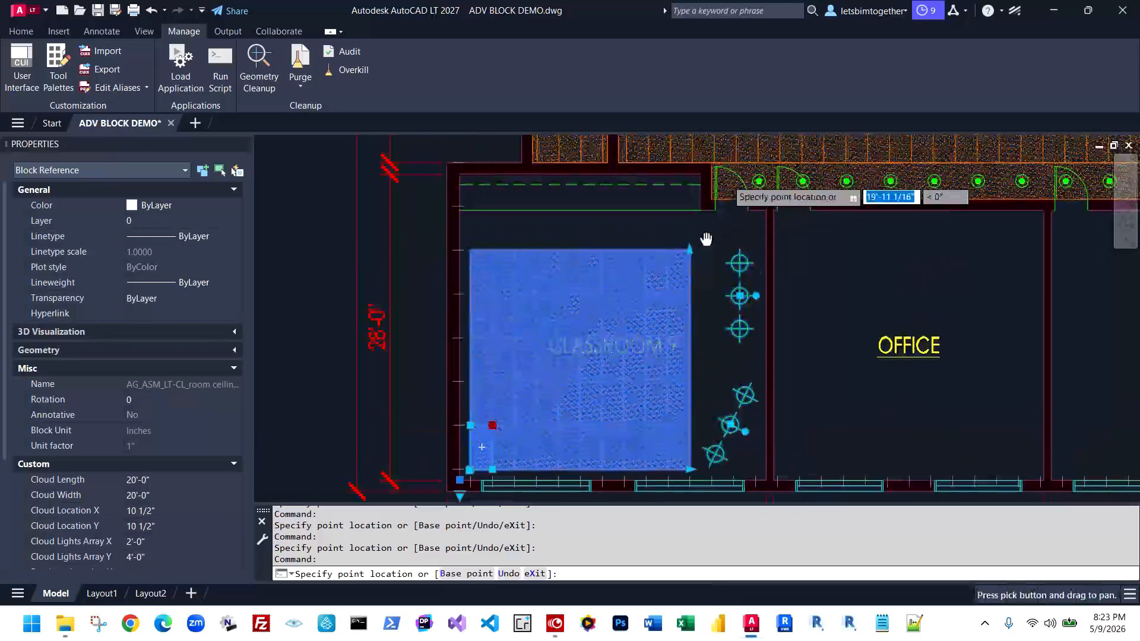
scroll(469, 461, "up", 4)
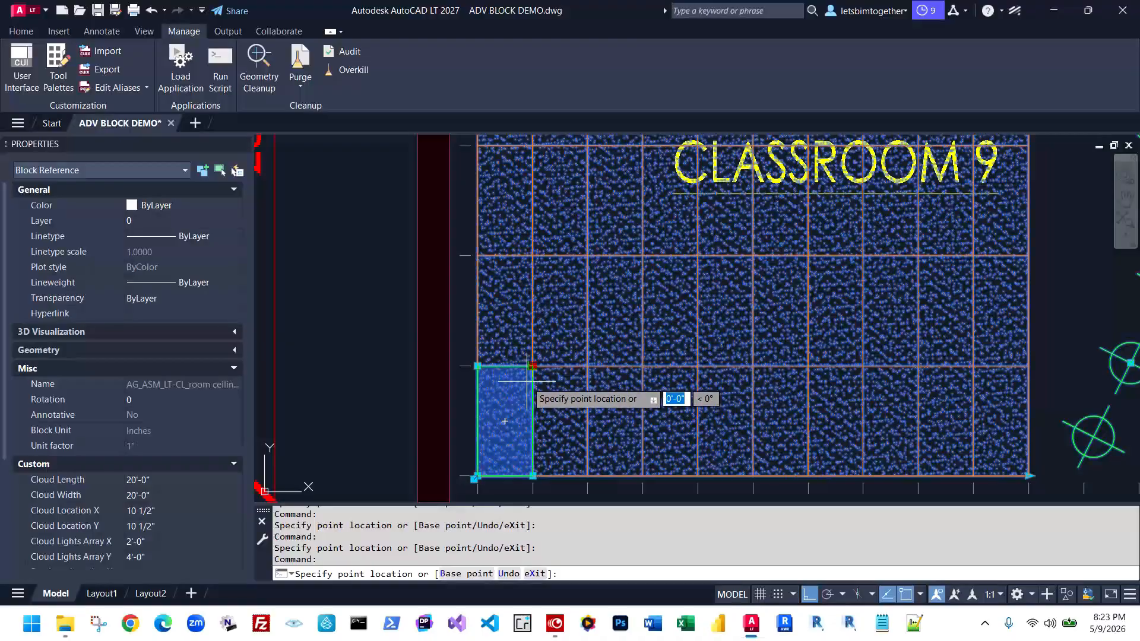
scroll(528, 380, "down", 4)
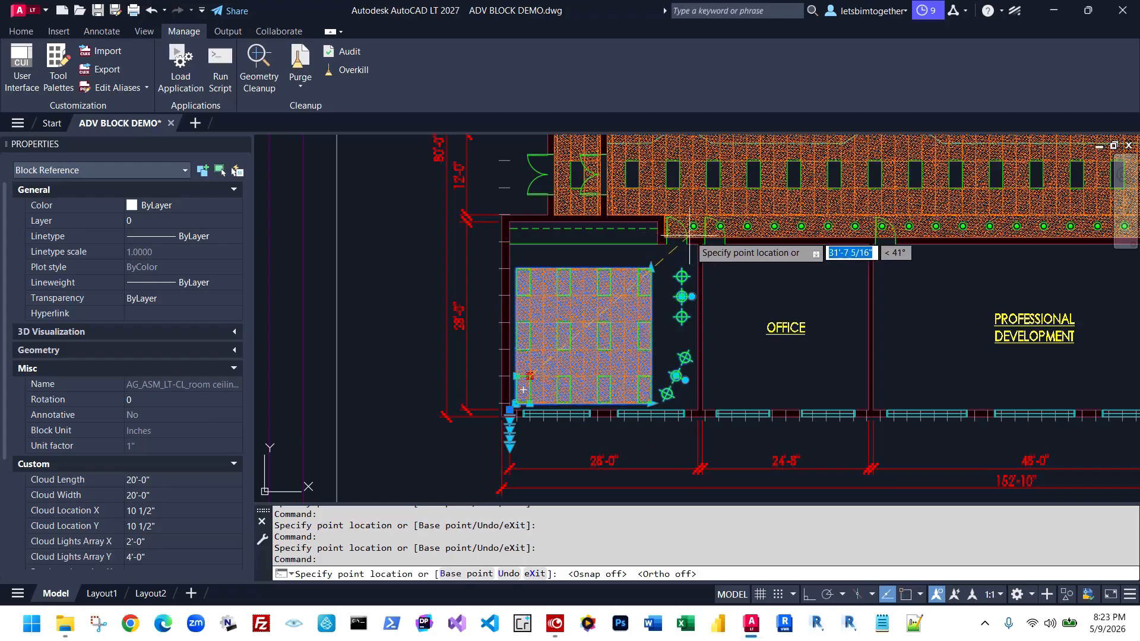
left_click(689, 236)
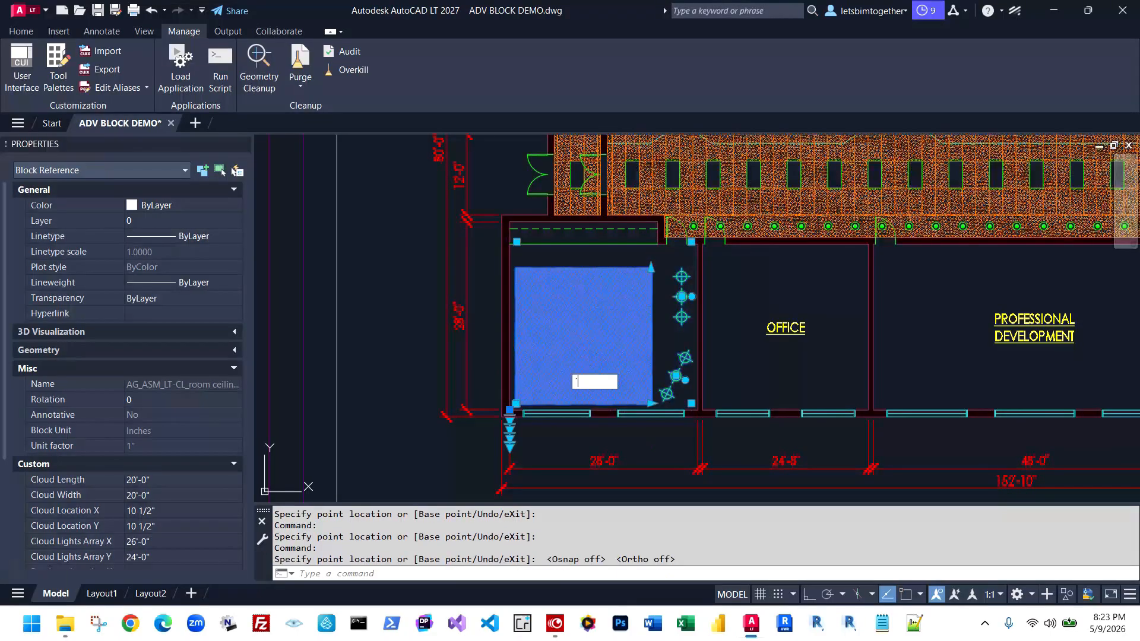
key("Escape")
Examine the cloud's grid and light layout in Classroom 9 and its spacing to the surrounding walls and soffit
scroll(574, 356, "up", 3)
scroll(580, 331, "down", 2)
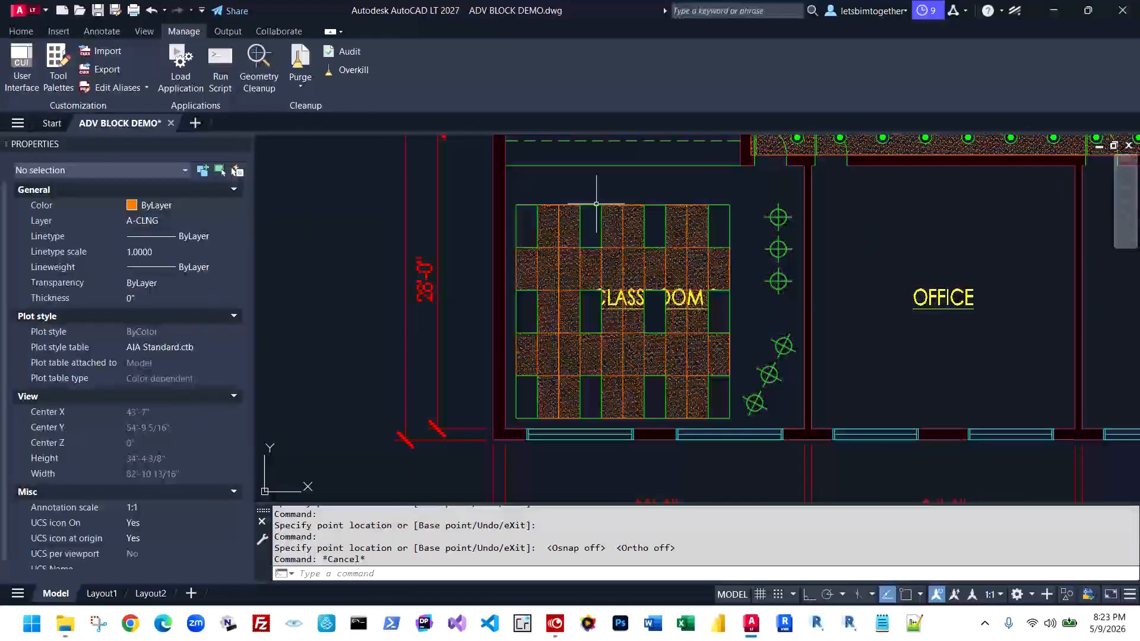
scroll(498, 420, "up", 2)
scroll(579, 275, "down", 4)
middle_click_drag(581, 275, 537, 356)
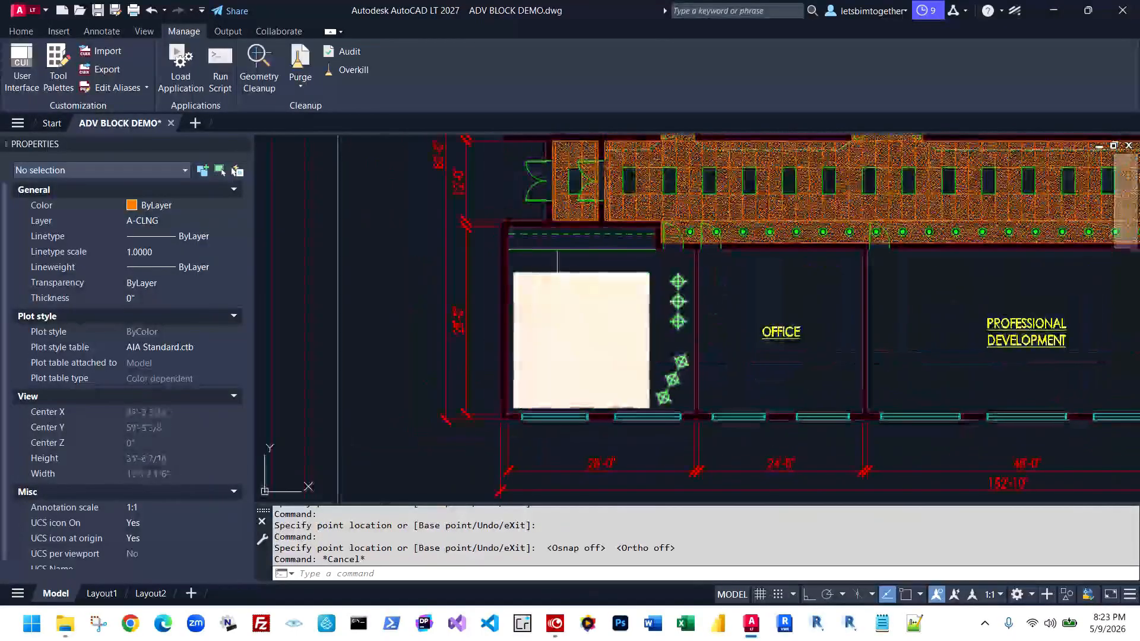
scroll(559, 281, "up", 4)
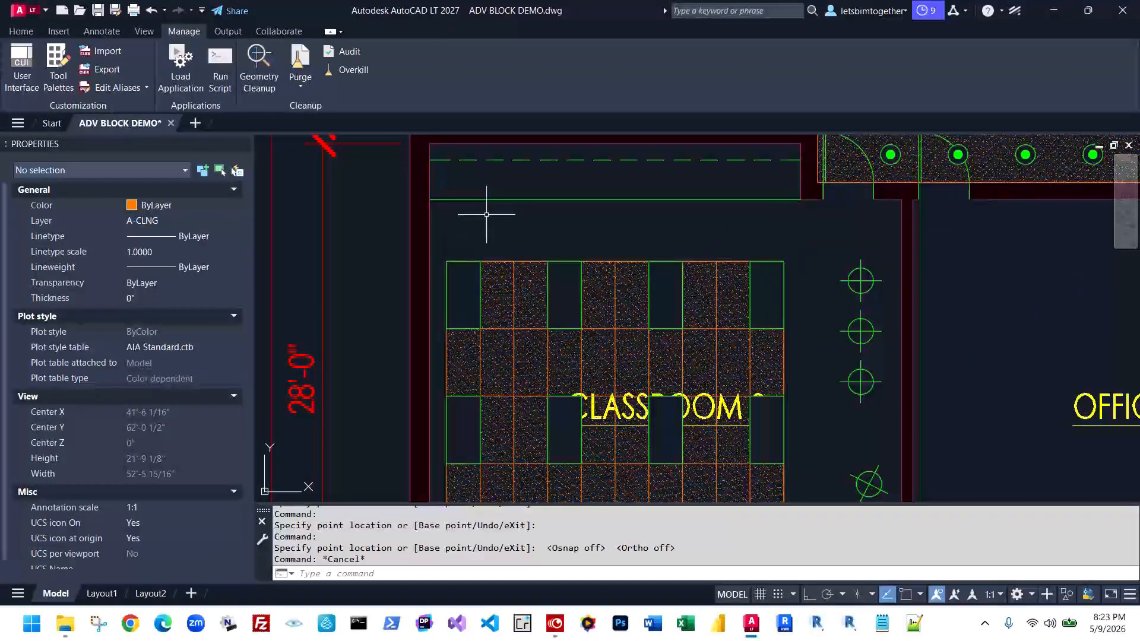
scroll(483, 204, "down", 3)
key("Escape")
scroll(517, 344, "up", 4)
scroll(534, 351, "up", 1)
Turn object snap on and move the enlarged ceiling cloud back to the inside southwest corner of Classroom 9
left_click(548, 357)
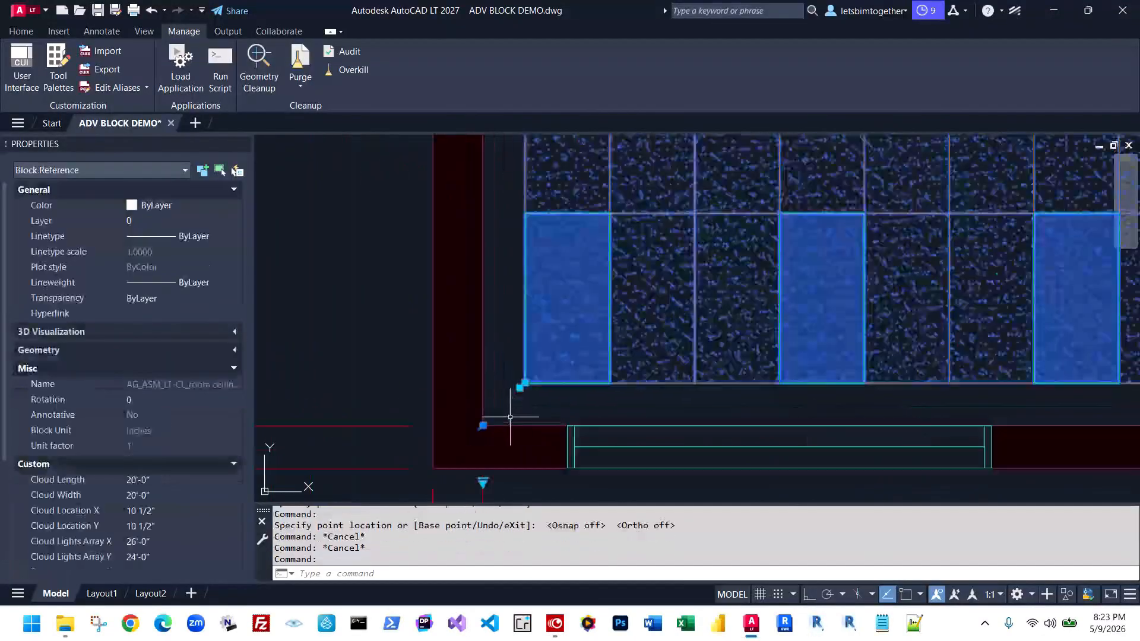
scroll(518, 410, "up", 5)
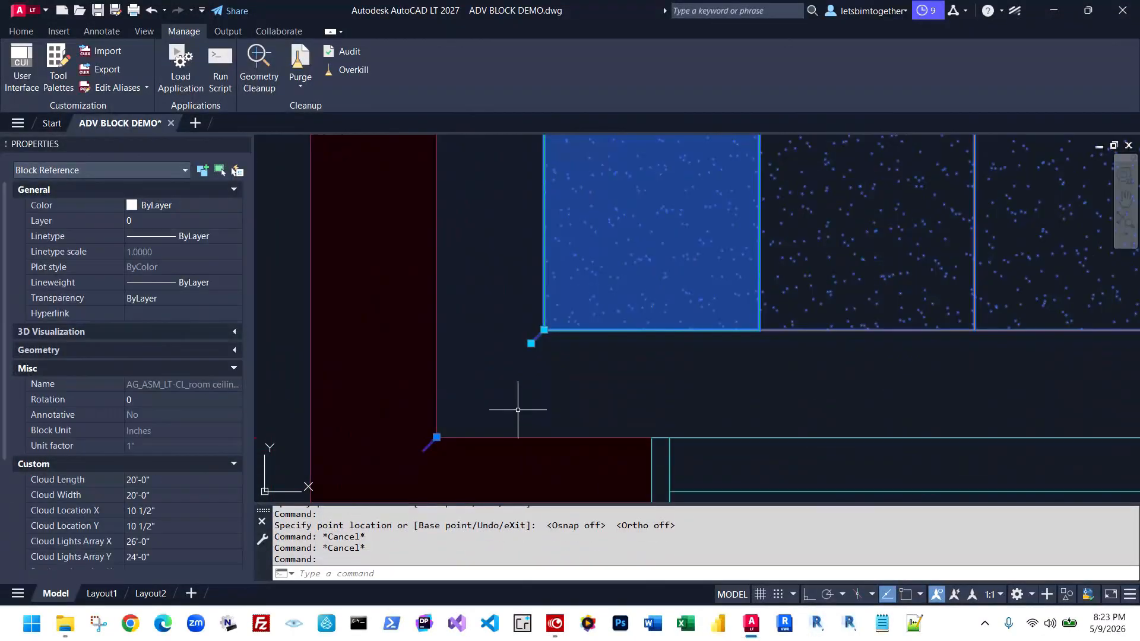
left_click(531, 344)
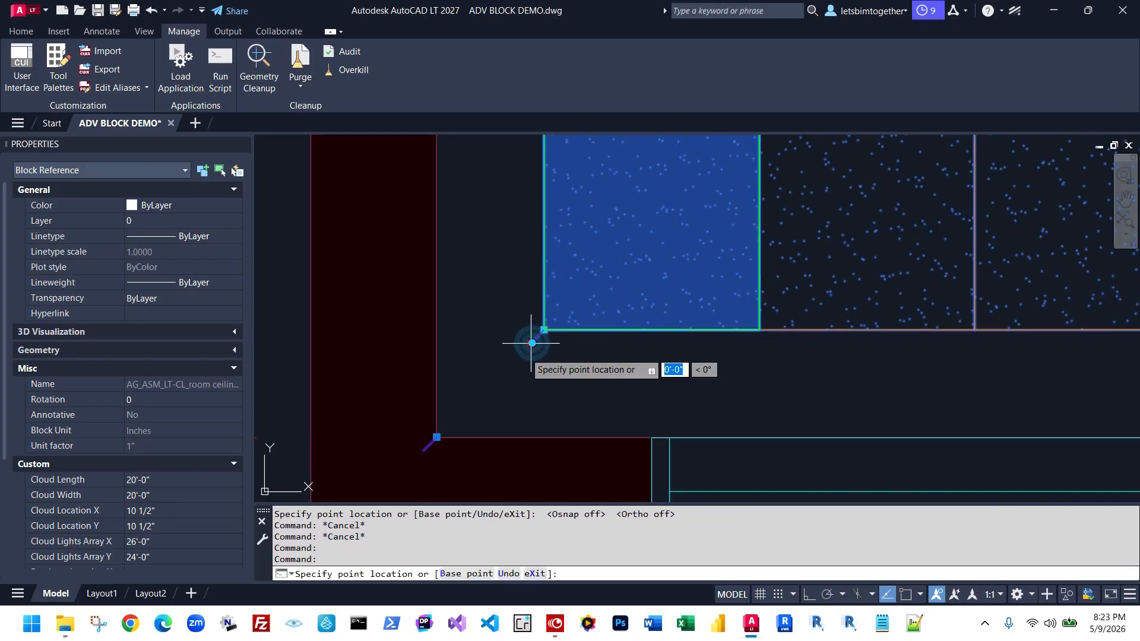
key("F3")
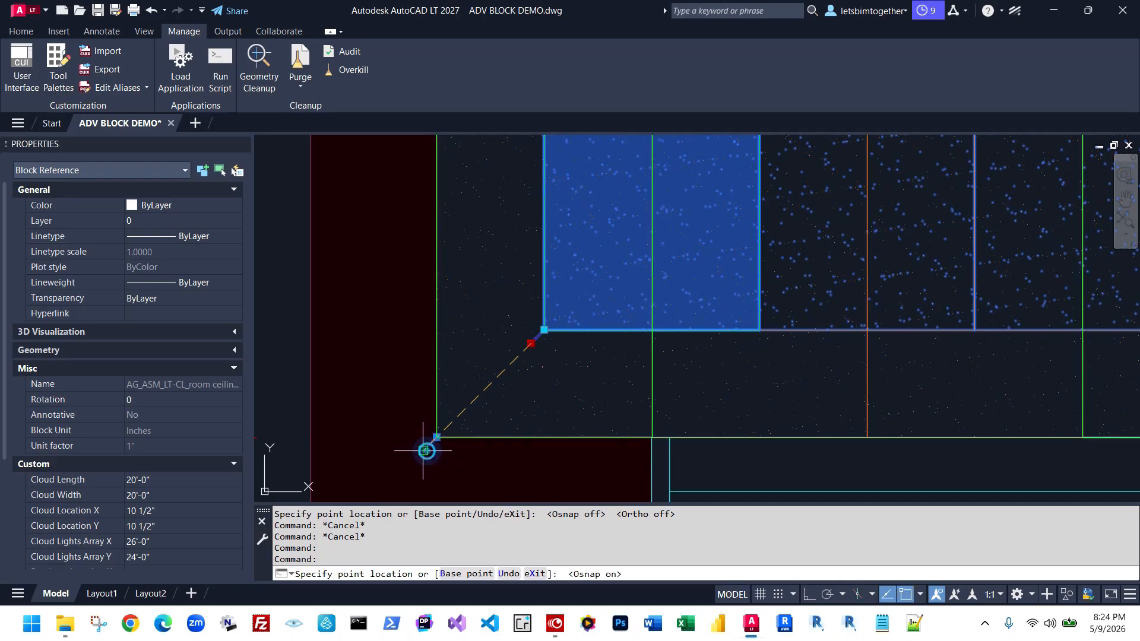
left_click(423, 451)
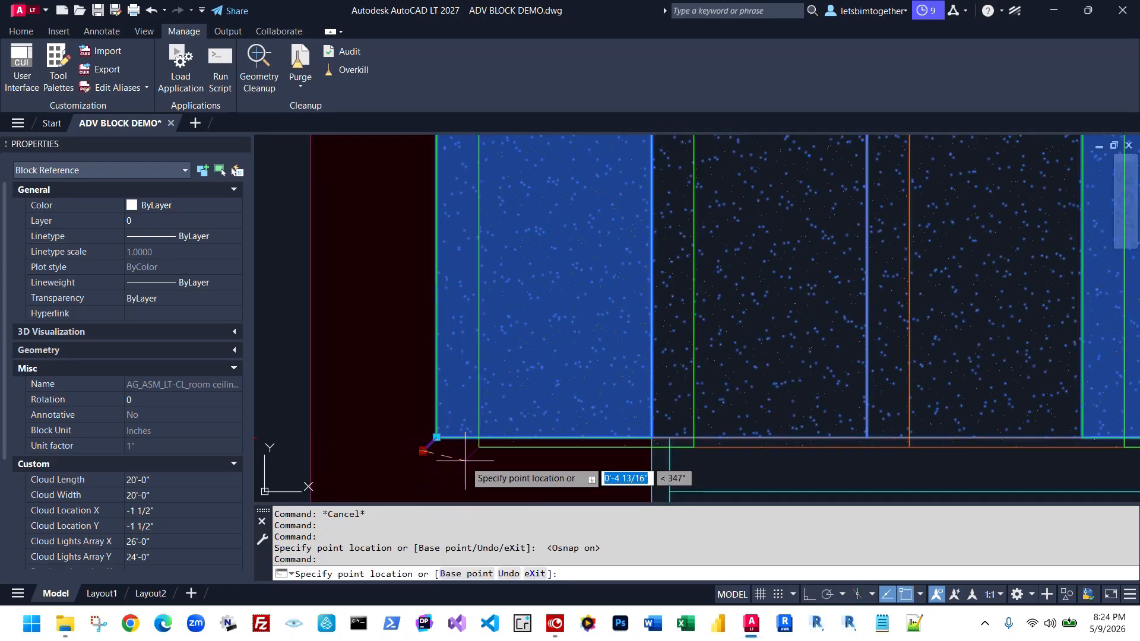
Turn ortho on, move the ceiling cloud 12 inches east from the west wall, and deselect the block
key("F8")
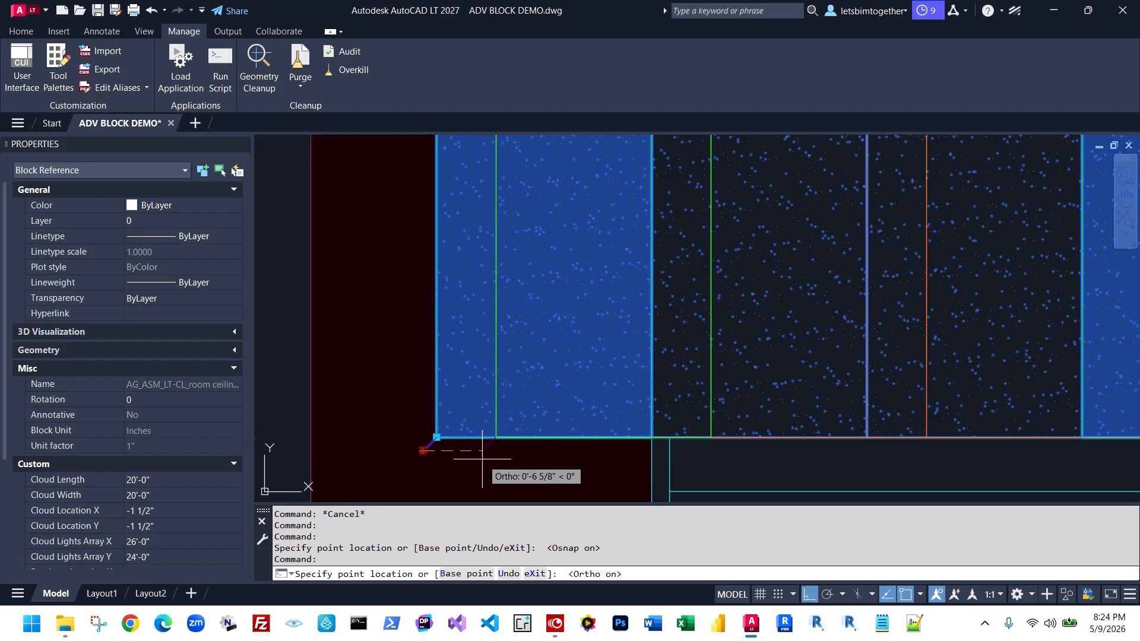
key("Return")
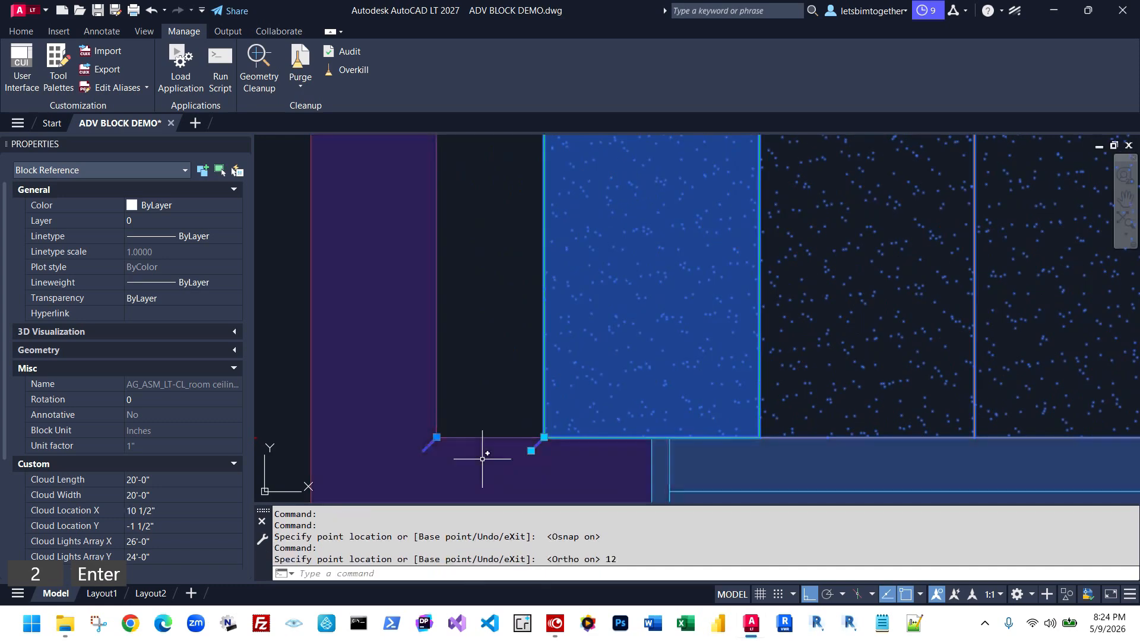
key("Escape")
scroll(512, 458, "down", 12)
scroll(505, 381, "up", 4)
key("Escape")
Draw a vertical line from the cloud's northwest corner to the soffit edge and a second line from that corner to its midpoint
scroll(557, 213, "up", 4)
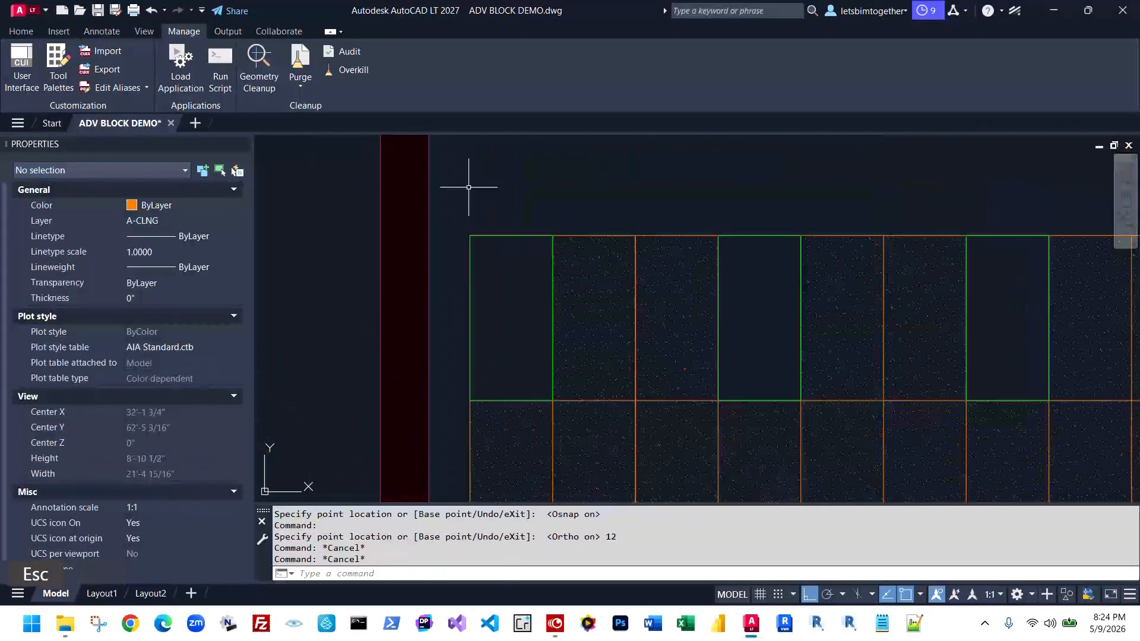
type("l")
key("space")
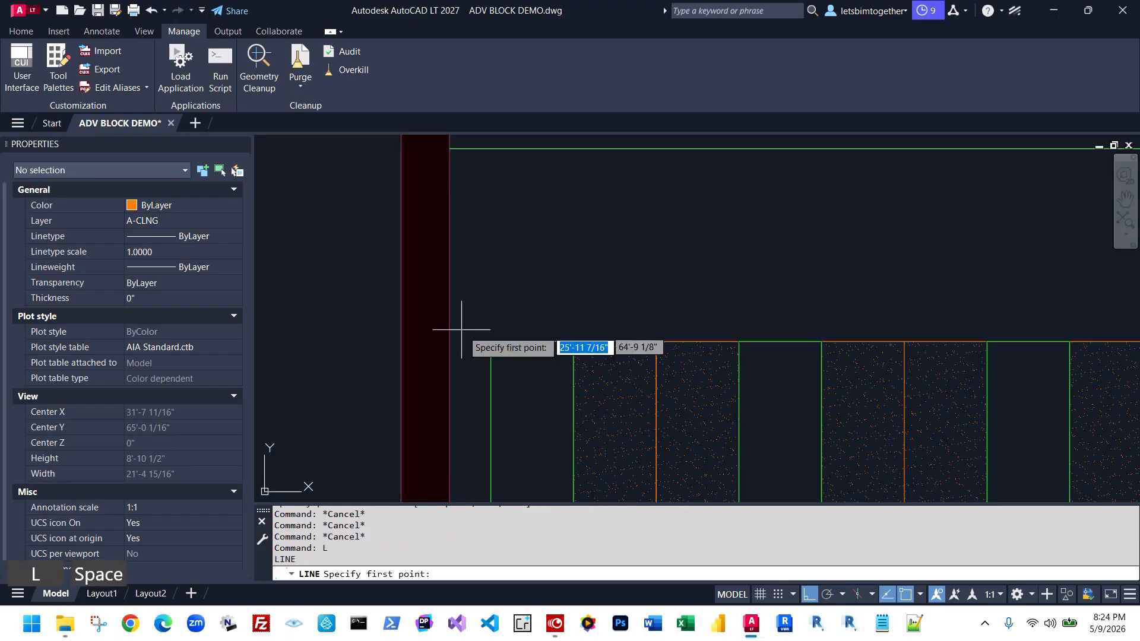
key("Escape")
key("space")
left_click(491, 340)
left_click(493, 242)
key("Escape")
Move the half-length line by its lower end to the cloud's location point at the south wall, with ortho off
left_click(479, 224)
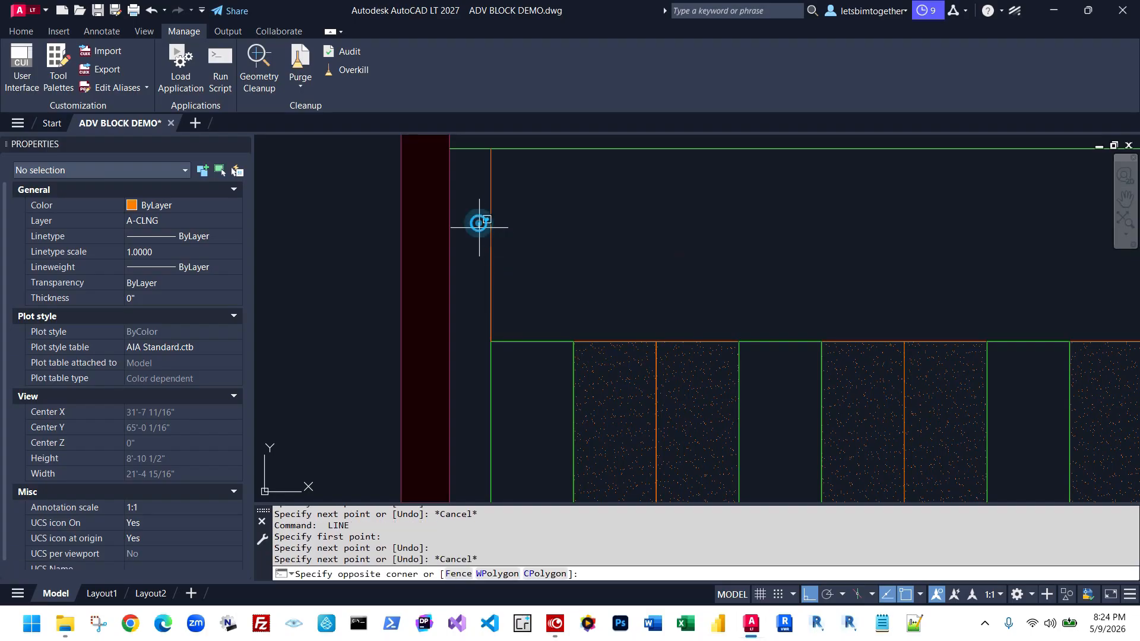
left_click(509, 377)
type("m")
key("space")
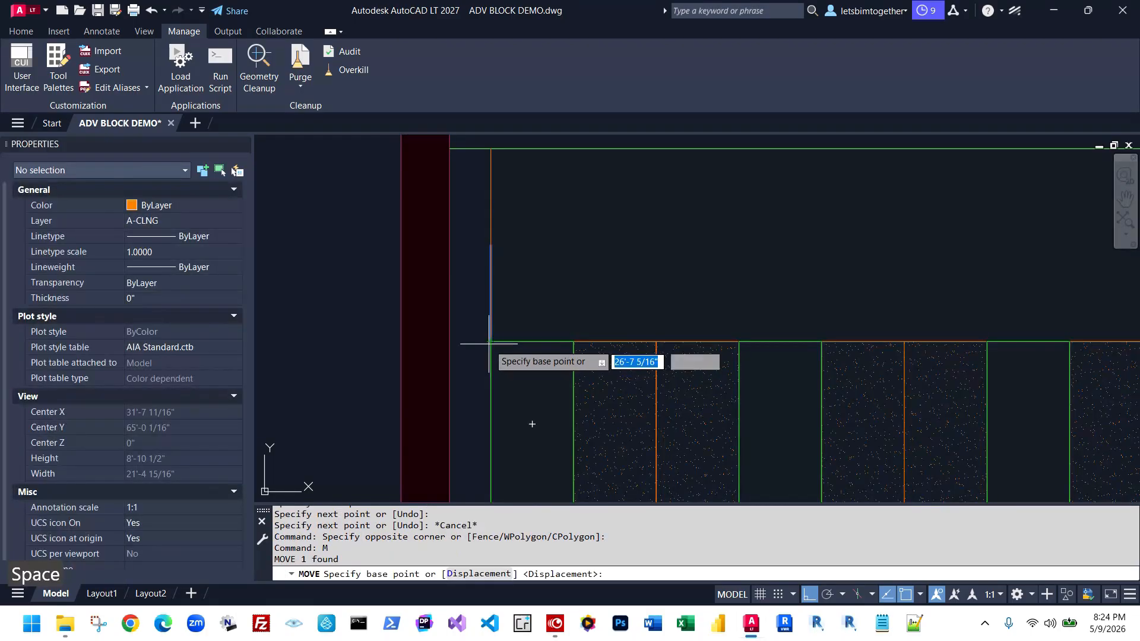
left_click(491, 342)
scroll(510, 188, "down", 5)
scroll(495, 304, "up", 2)
key("F8")
scroll(511, 261, "up", 6)
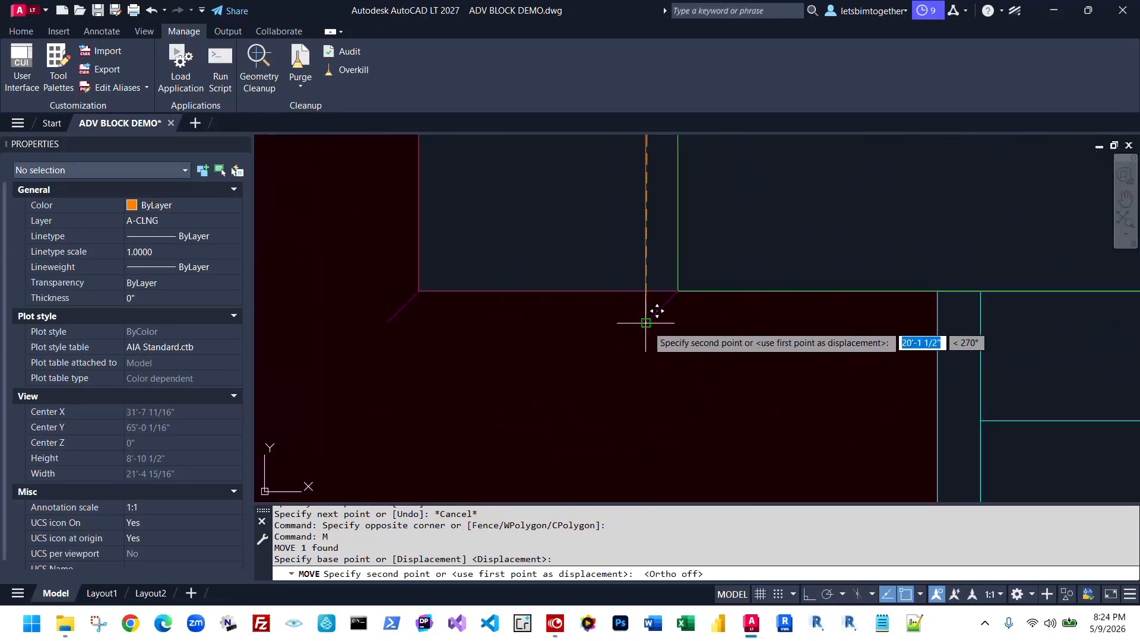
key("Escape")
Move the ceiling cloud by its location point to the upper end of the half-length line and deselect the block
scroll(593, 356, "down", 5)
left_click(599, 296)
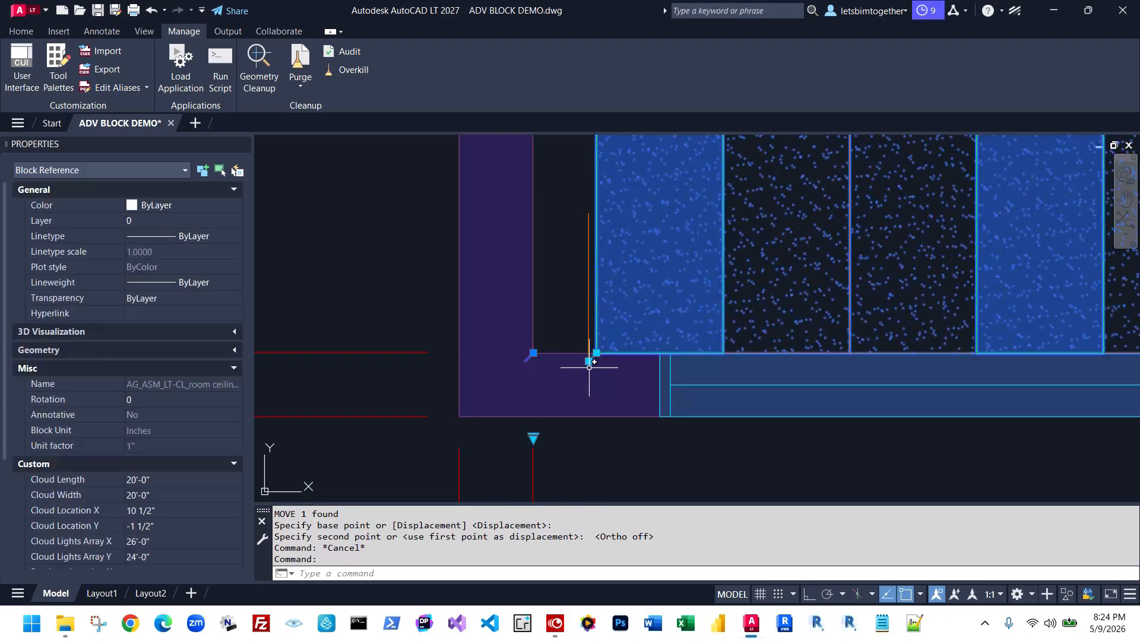
left_click(588, 362)
key("Escape")
key("Escape")
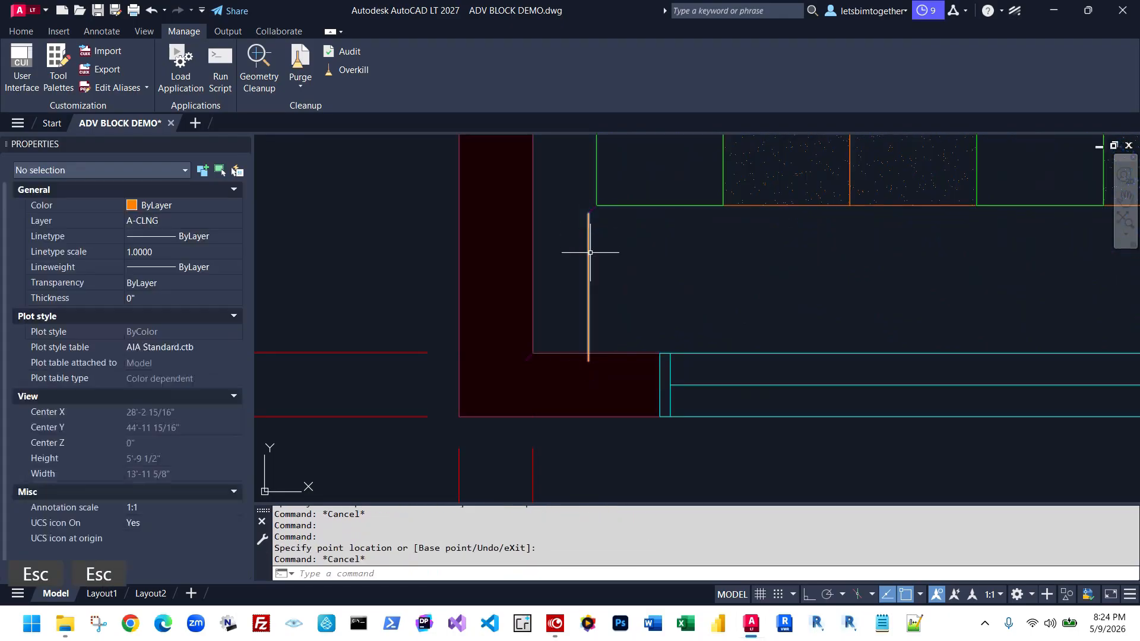
Erase the half-length construction line below the cloud and bring the Classroom 9 room label to the front
key("Escape")
scroll(579, 309, "down", 5)
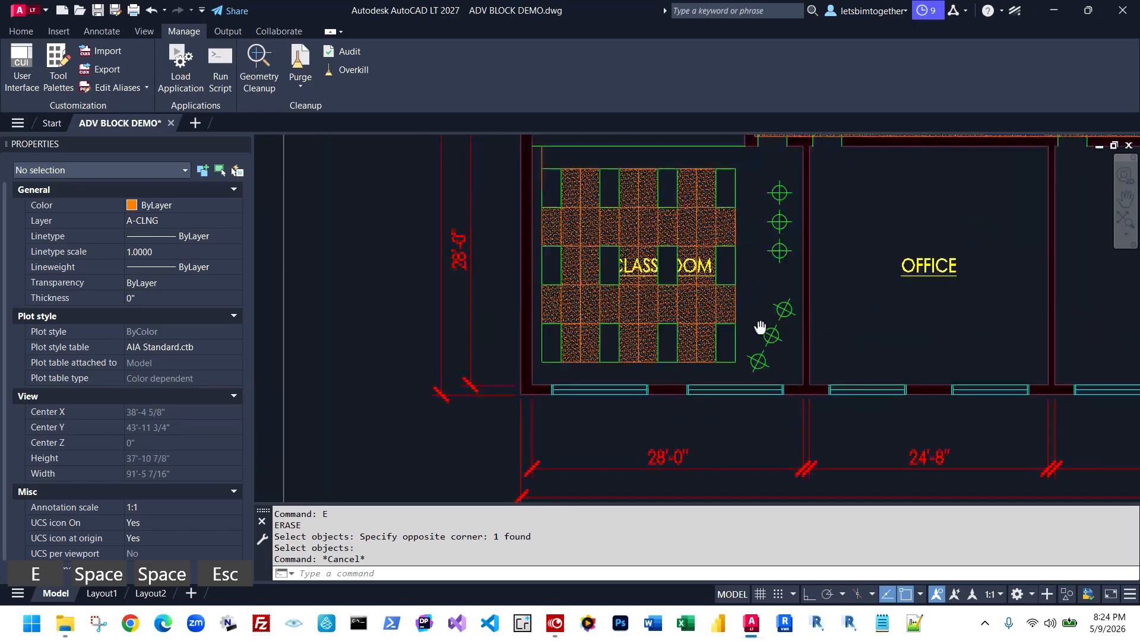
left_click(486, 249)
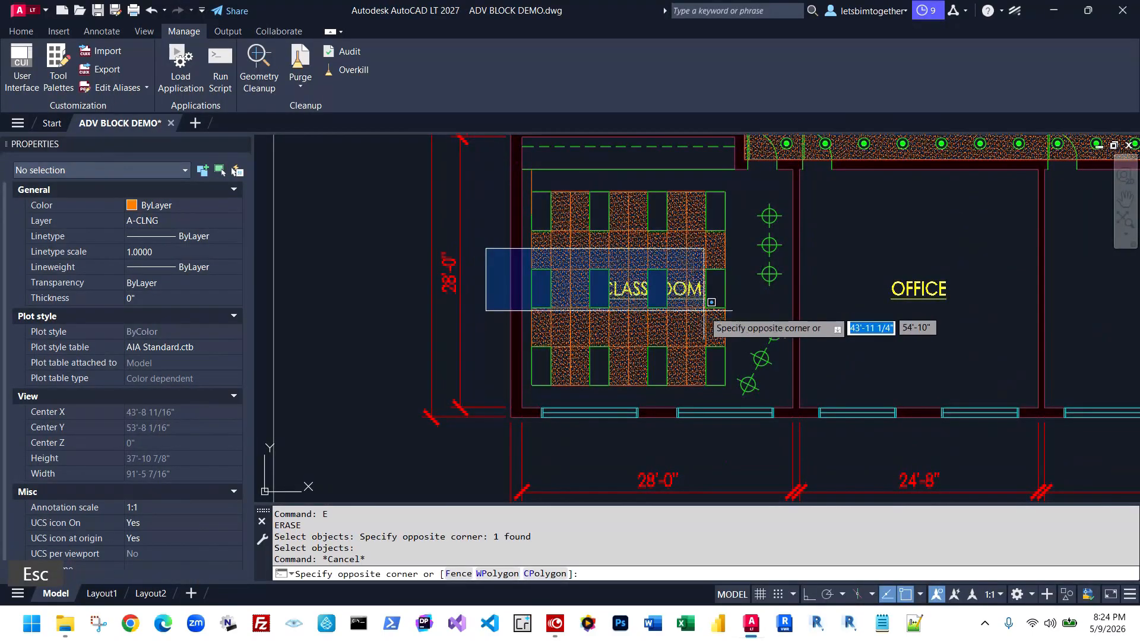
left_click(730, 317)
type("dr")
key("space")
type("f")
key("space")
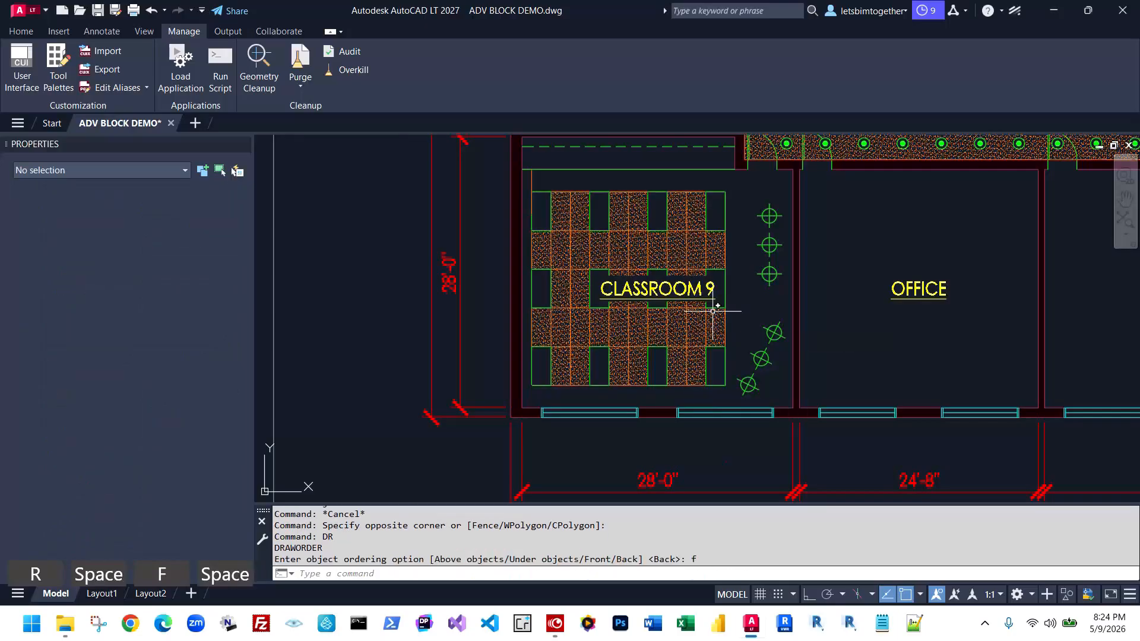
key("Escape")
Erase the remaining construction line between the Classroom 9 cloud's northwest corner and the soffit
middle_click_drag(791, 257, 756, 275)
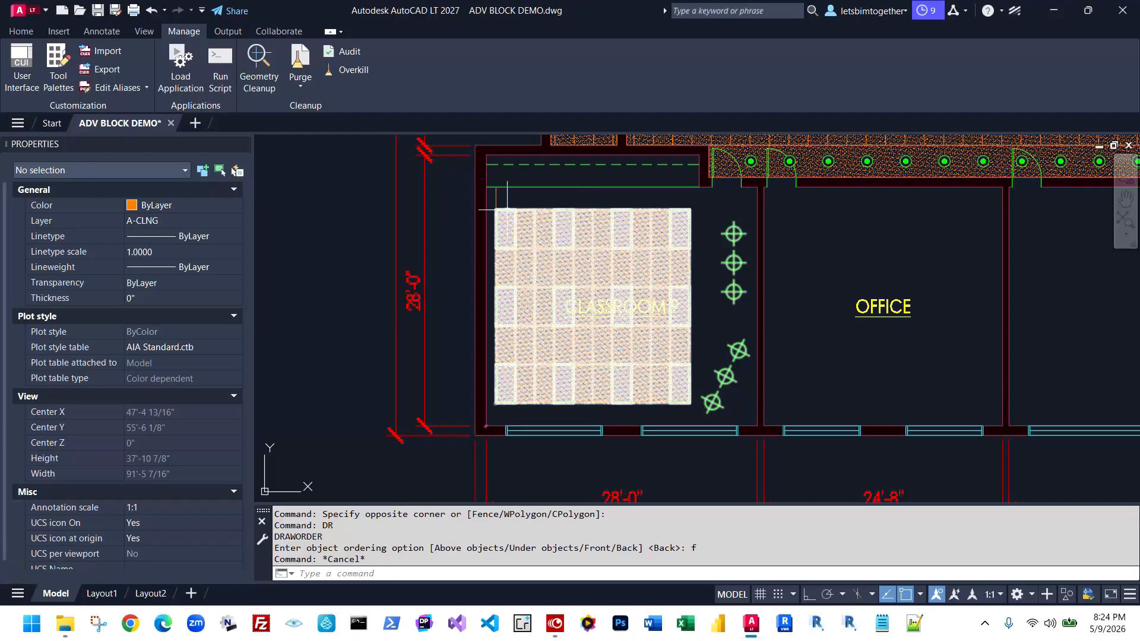
scroll(508, 210, "up", 8)
type("e")
key("space")
left_click(522, 242)
left_click(472, 190)
key("space")
key("Escape")
Copy the Classroom 9 ceiling cloud block to the empty area west of the floor plan
scroll(570, 233, "down", 10)
scroll(600, 238, "up", 6)
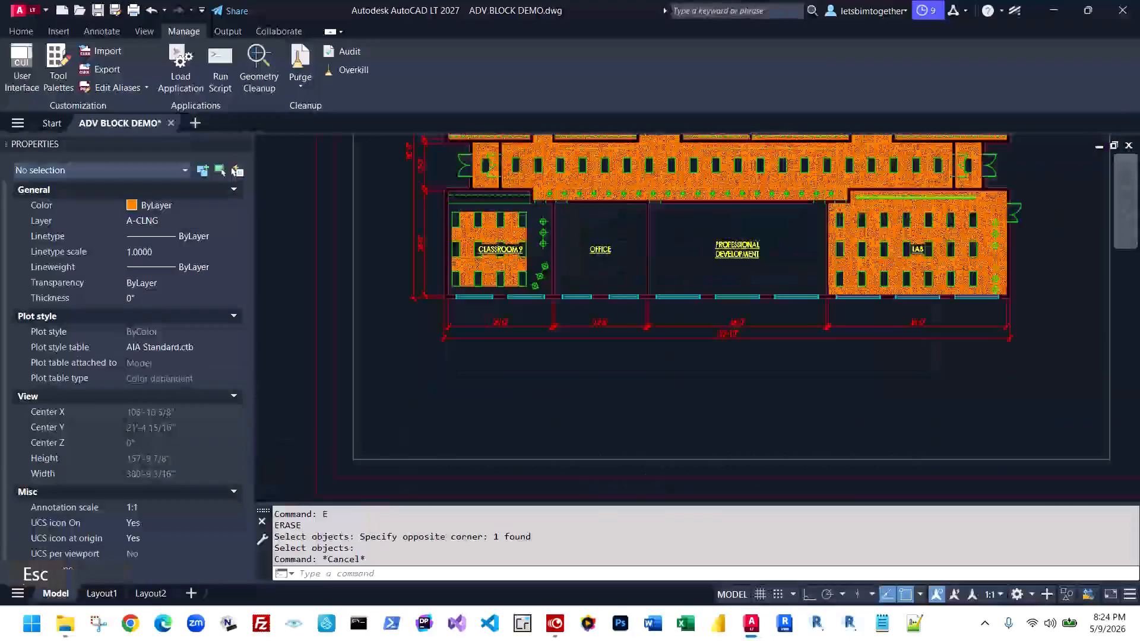
scroll(633, 301, "down", 4)
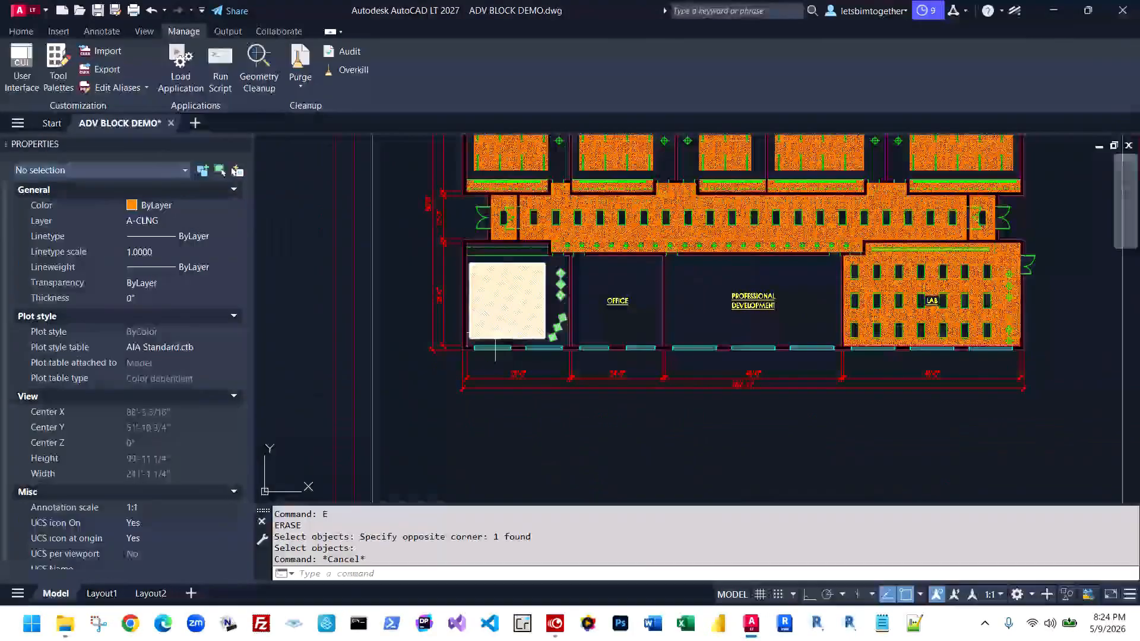
type("c")
key("space")
left_click(596, 237)
key("space")
left_click(619, 235)
left_click(358, 270)
key("Escape")
Reset the copied ceiling block to its default dynamic block settings and deselect it
scroll(338, 345, "up", 2)
middle_click_drag(337, 344, 449, 345)
left_click(486, 377)
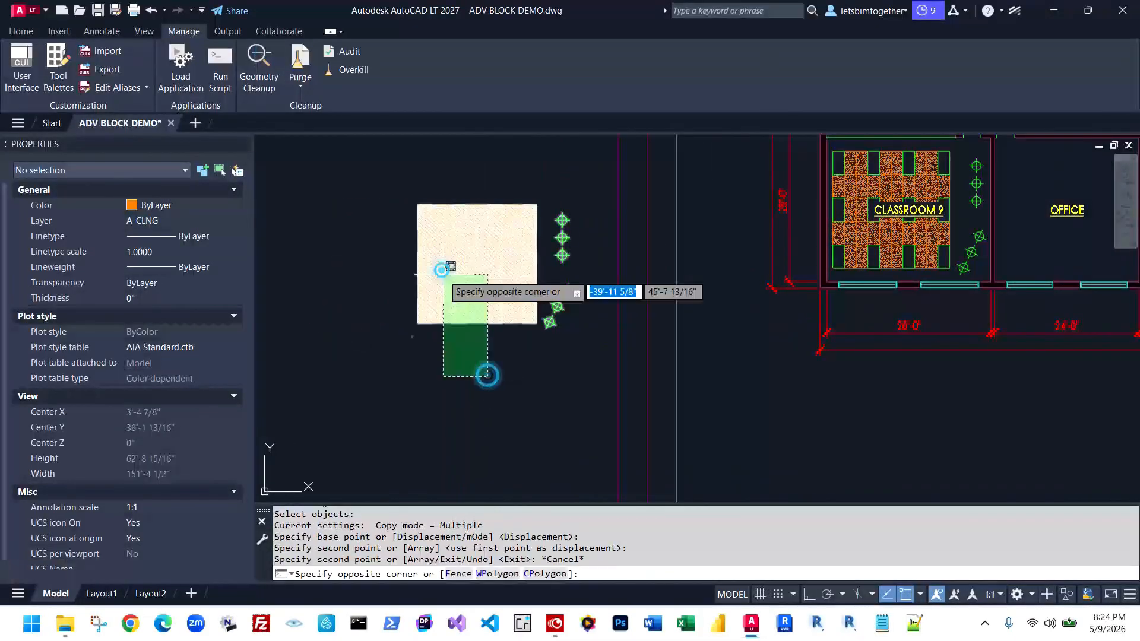
left_click(443, 270)
right_click(460, 249)
left_click(494, 239)
key("Escape")
Hide both columns of round light fixtures in the copied ceiling block through its visibility options
left_click(525, 365)
left_click(453, 273)
scroll(395, 346, "up", 4)
scroll(406, 340, "down", 2)
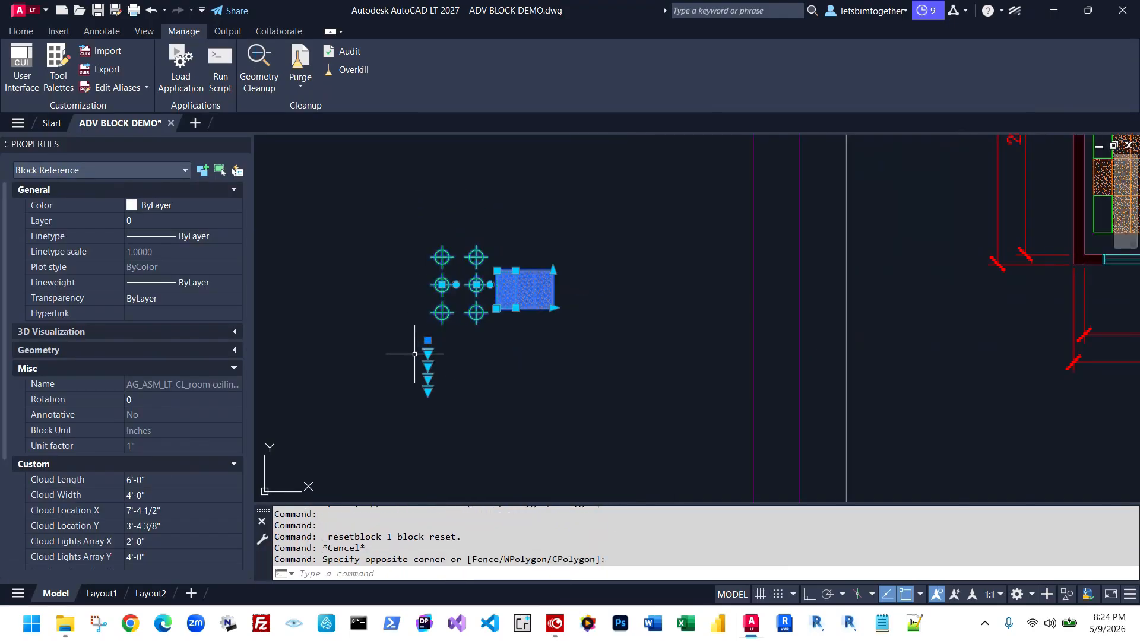
scroll(446, 344, "up", 2)
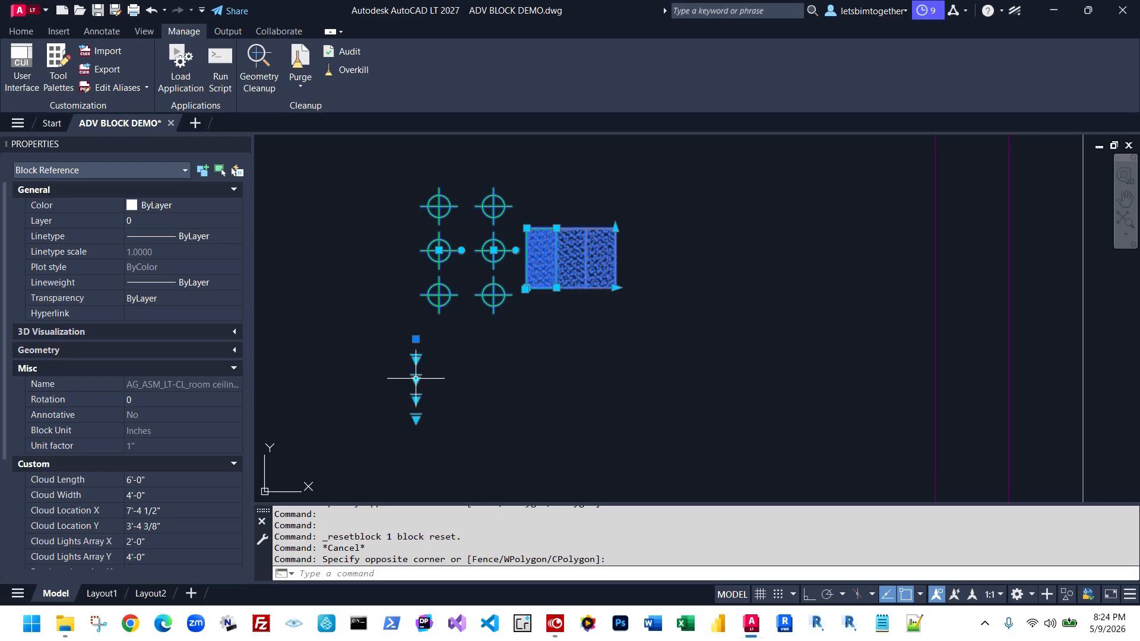
left_click(447, 402)
Move the cloud by its location point so its southwest corner sits on the block's insertion point, and deselect the block
scroll(443, 332, "up", 2)
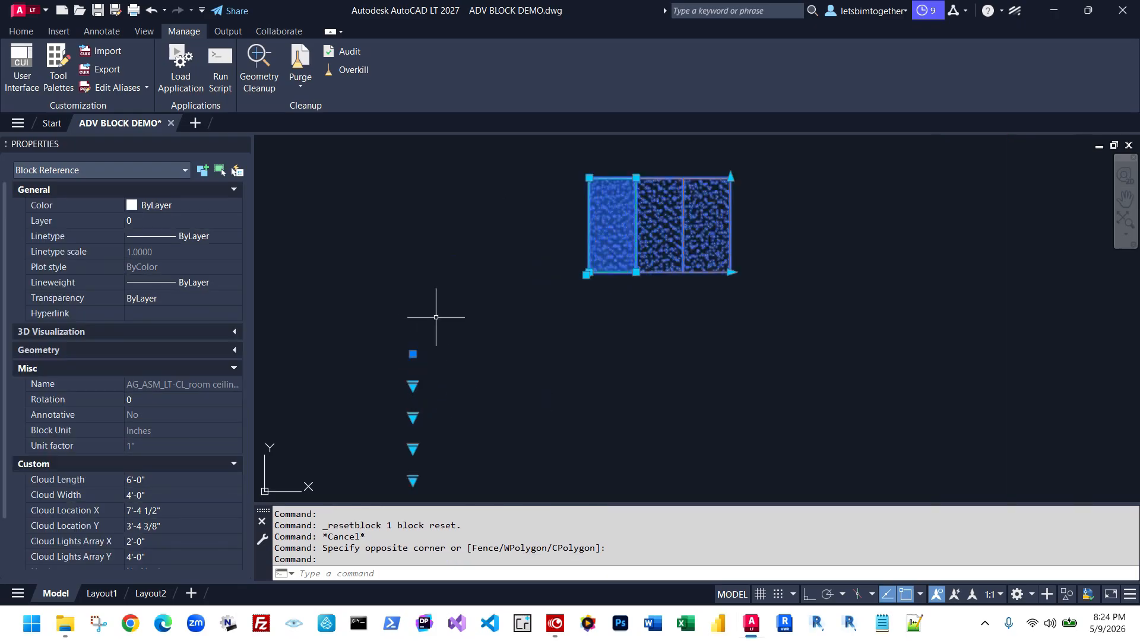
left_click(587, 274)
scroll(433, 339, "up", 6)
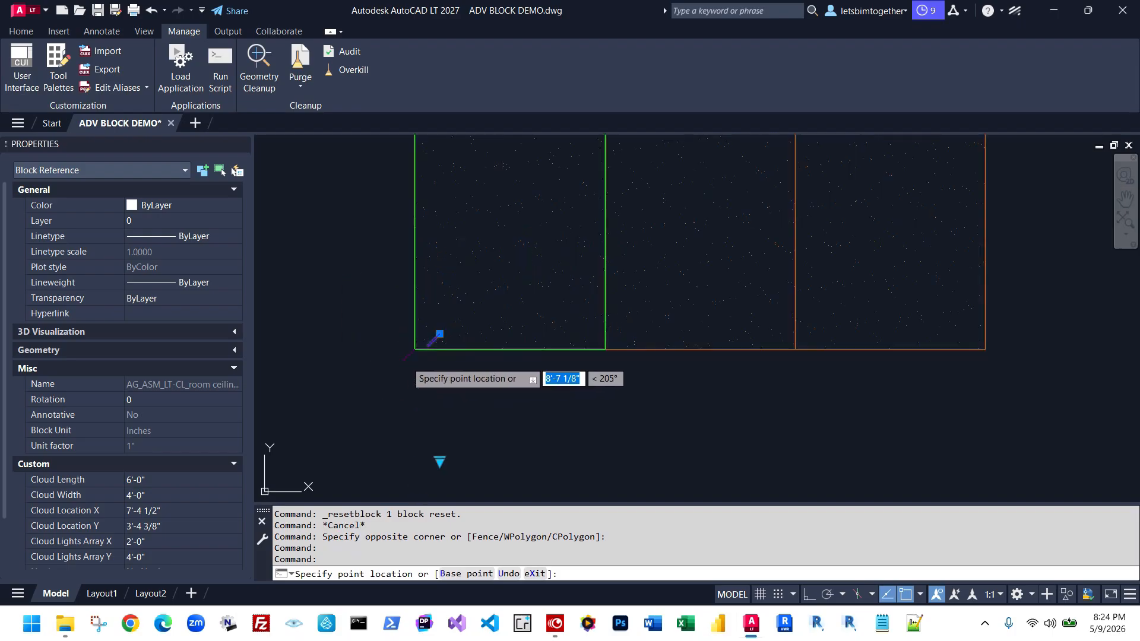
left_click(433, 345)
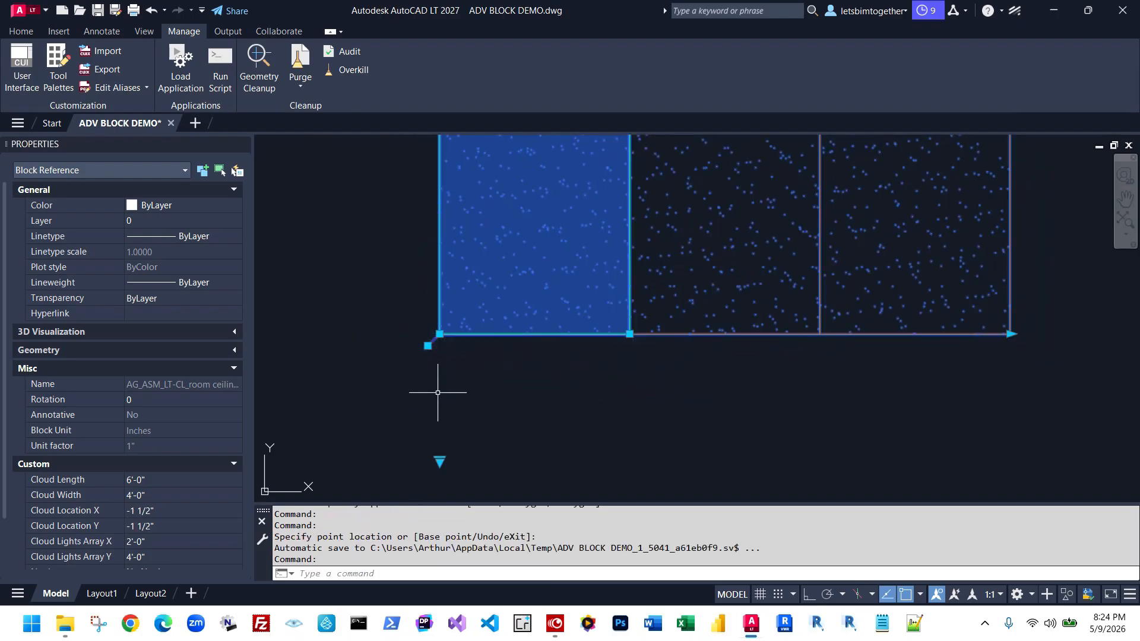
scroll(438, 386, "down", 8)
key("Escape")
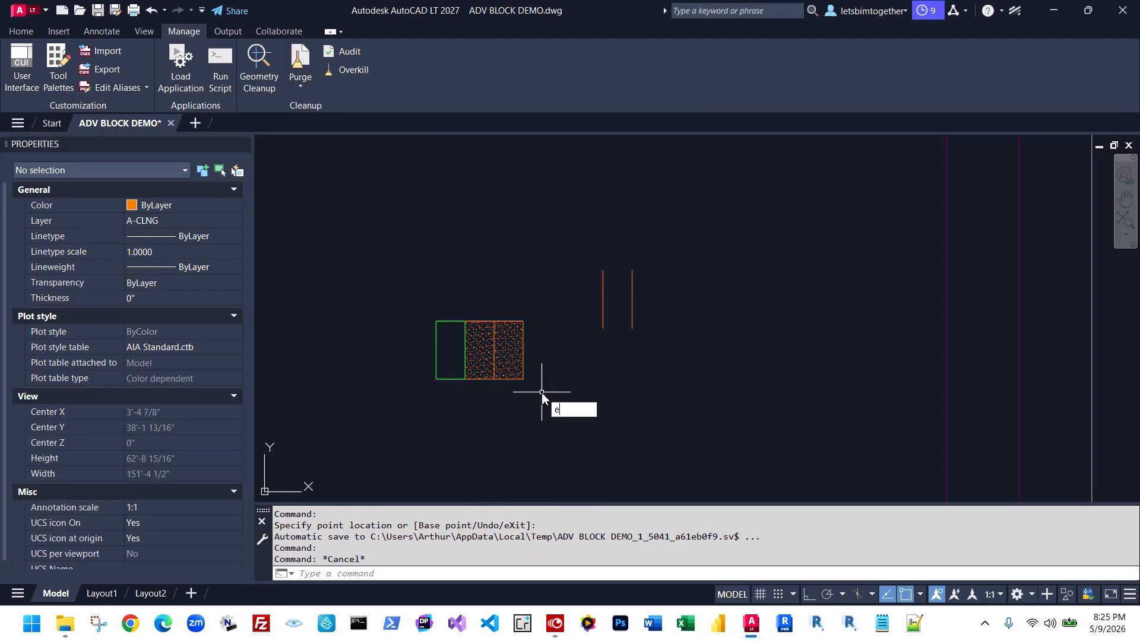
Regenerate the whole drawing with REA to clean up the display
key("Escape")
scroll(600, 301, "down", 2)
type("rea")
key("space")
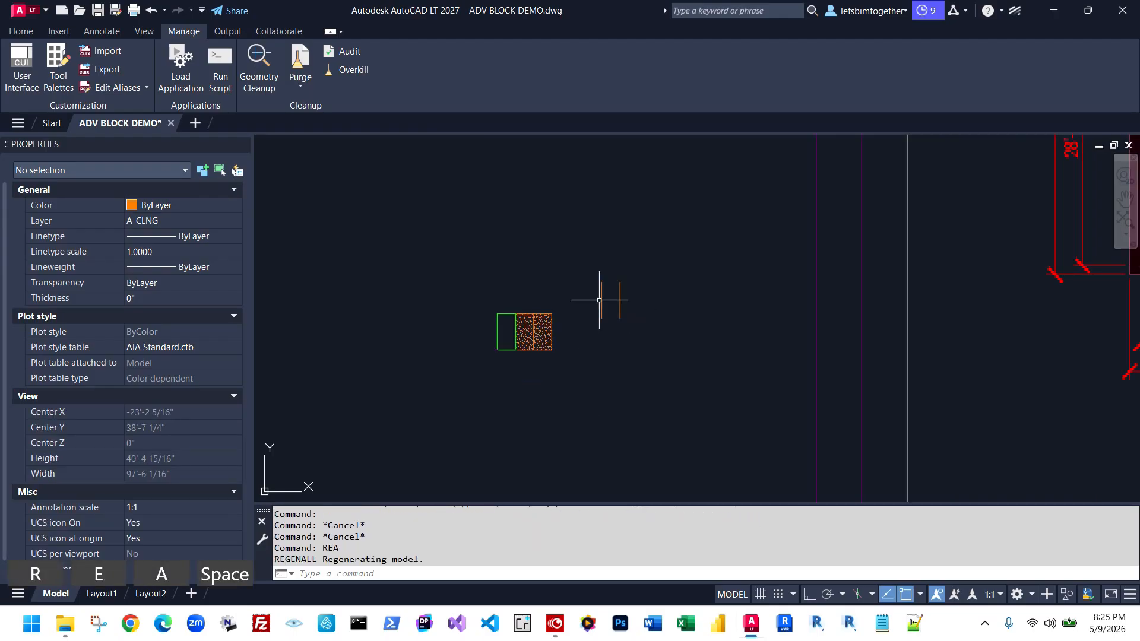
Stretch the copied ceiling cloud's length to 8'-0" and deselect the block
left_click(518, 348)
scroll(555, 362, "up", 4)
left_click_drag(547, 366, 606, 378)
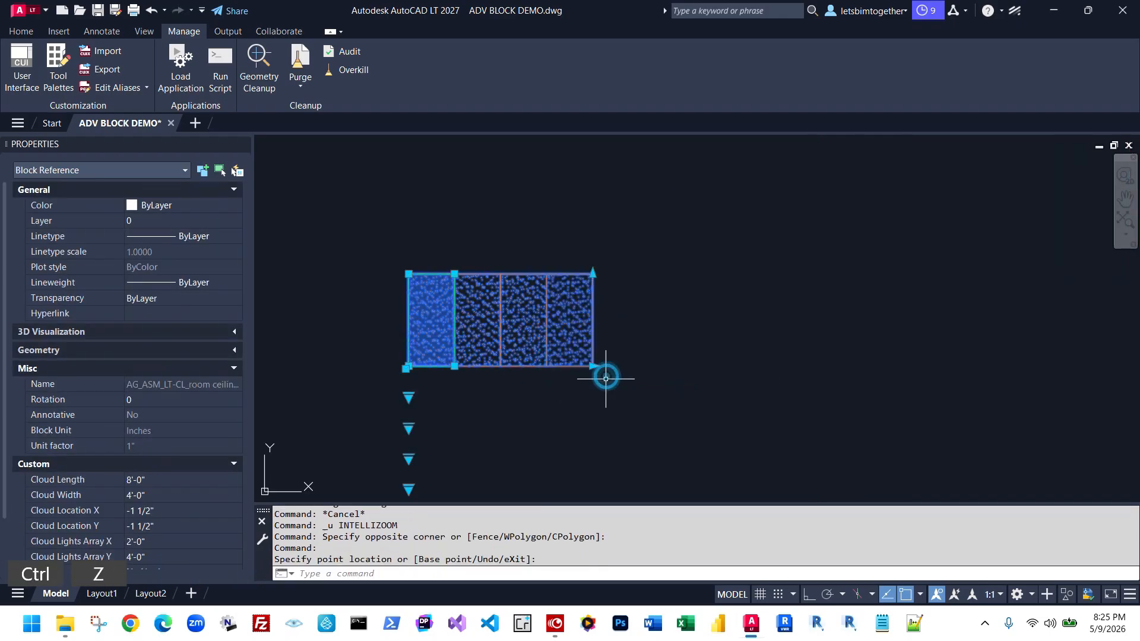
key("Escape")
scroll(600, 305, "down", 4)
left_click(638, 361)
left_click(570, 301)
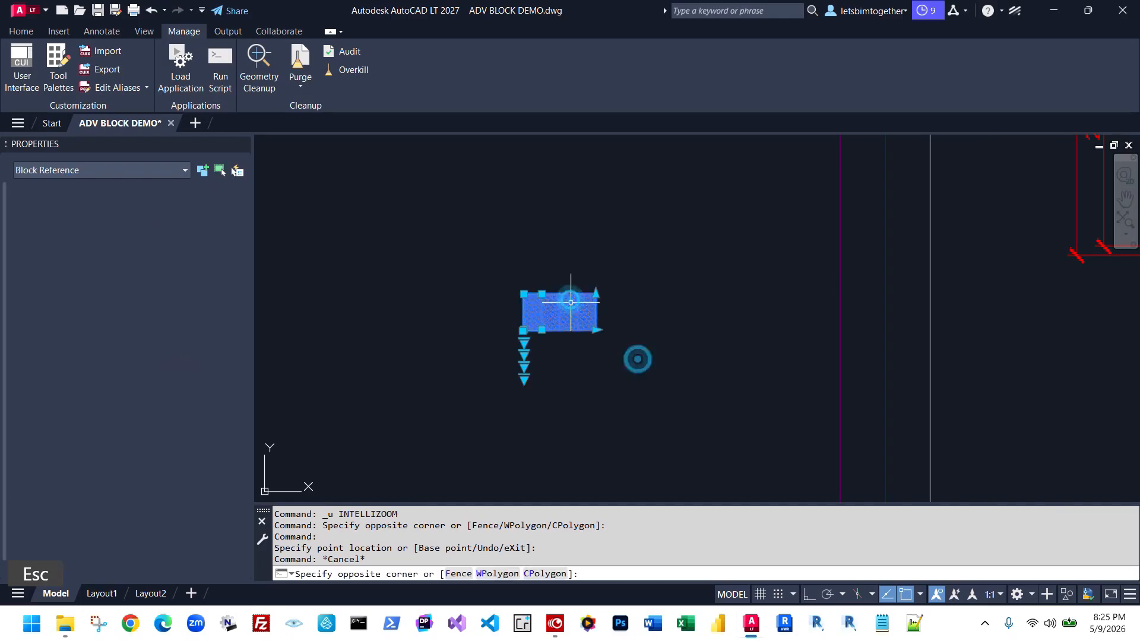
scroll(545, 333, "up", 2)
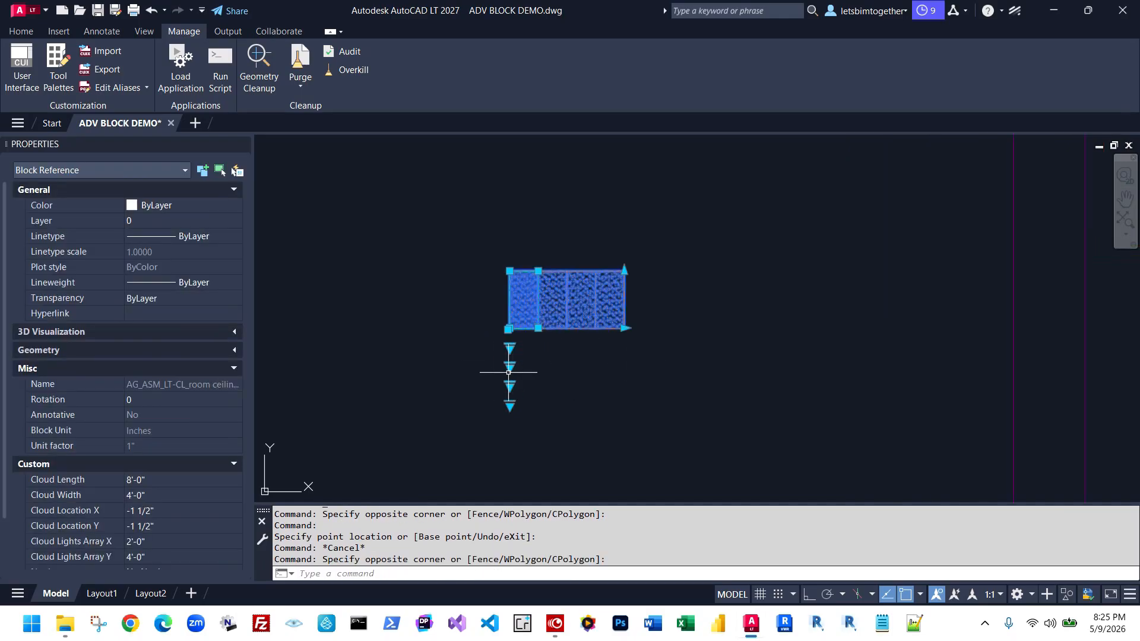
scroll(510, 328, "up", 4)
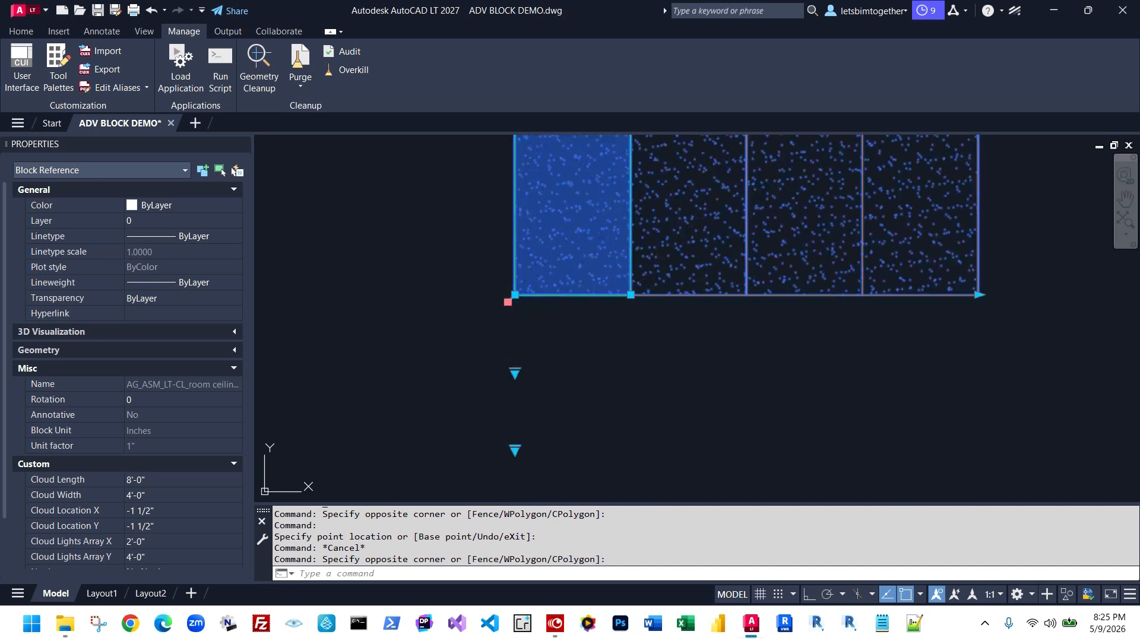
left_click(509, 329)
scroll(499, 333, "down", 6)
scroll(510, 344, "down", 10)
scroll(633, 324, "up", 6)
scroll(605, 328, "down", 6)
key("Escape")
key("Escape")
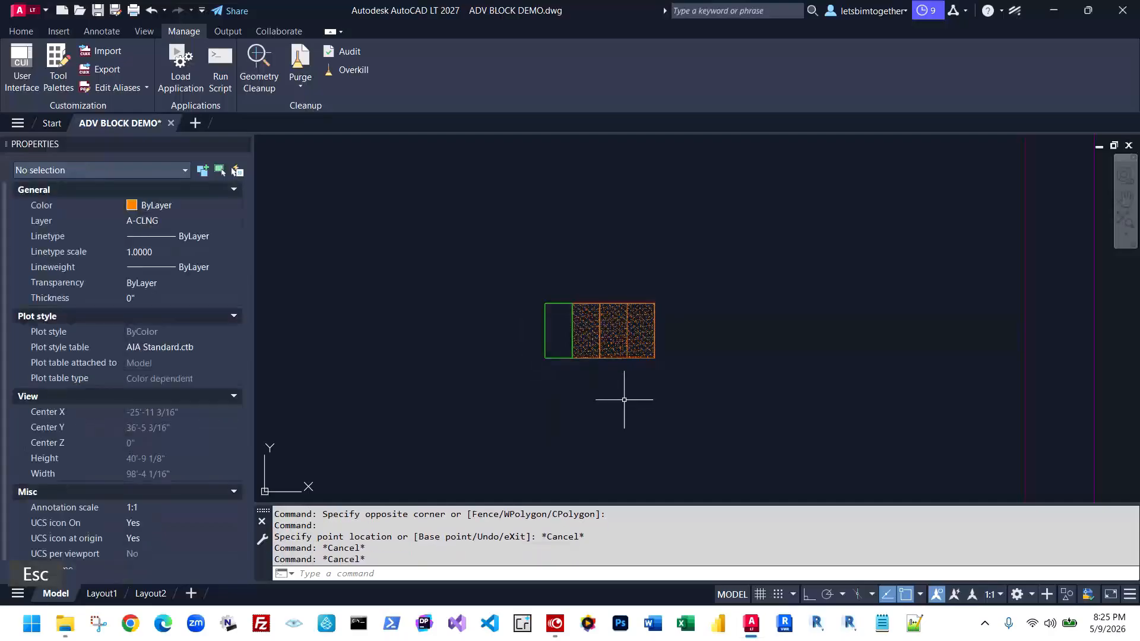
Move the copied ceiling block by its southwest corner to the southwest interior corner of the Office
left_click(554, 354)
scroll(553, 354, "up", 5)
scroll(519, 374, "down", 1)
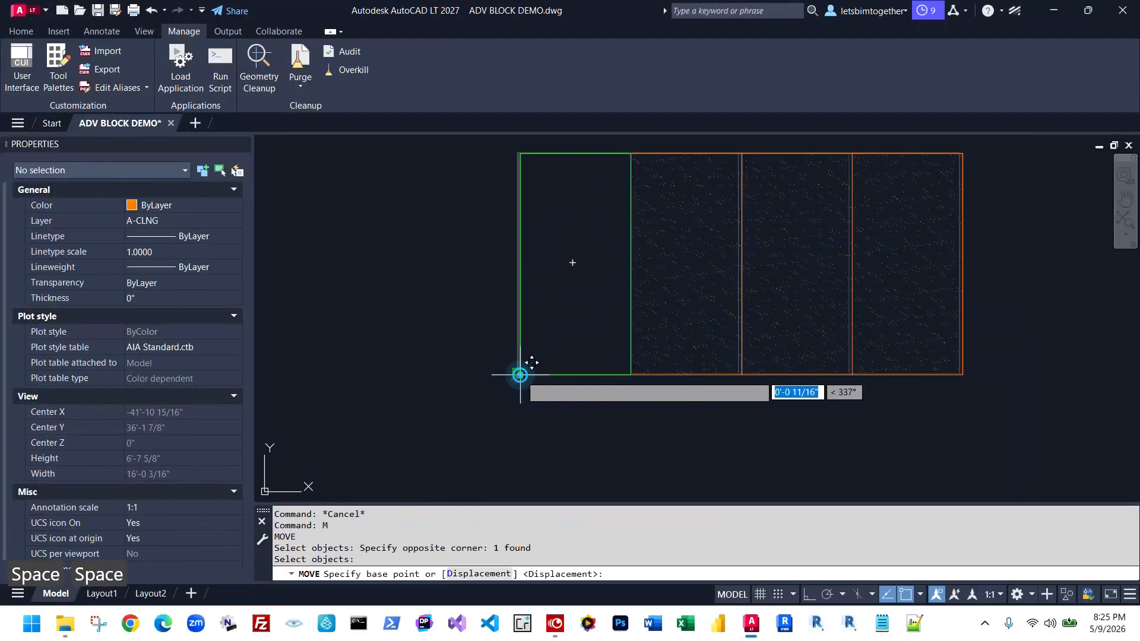
left_click(518, 374)
scroll(519, 374, "down", 4)
scroll(641, 364, "up", 4)
scroll(653, 348, "up", 8)
middle_click_drag(703, 267, 679, 336)
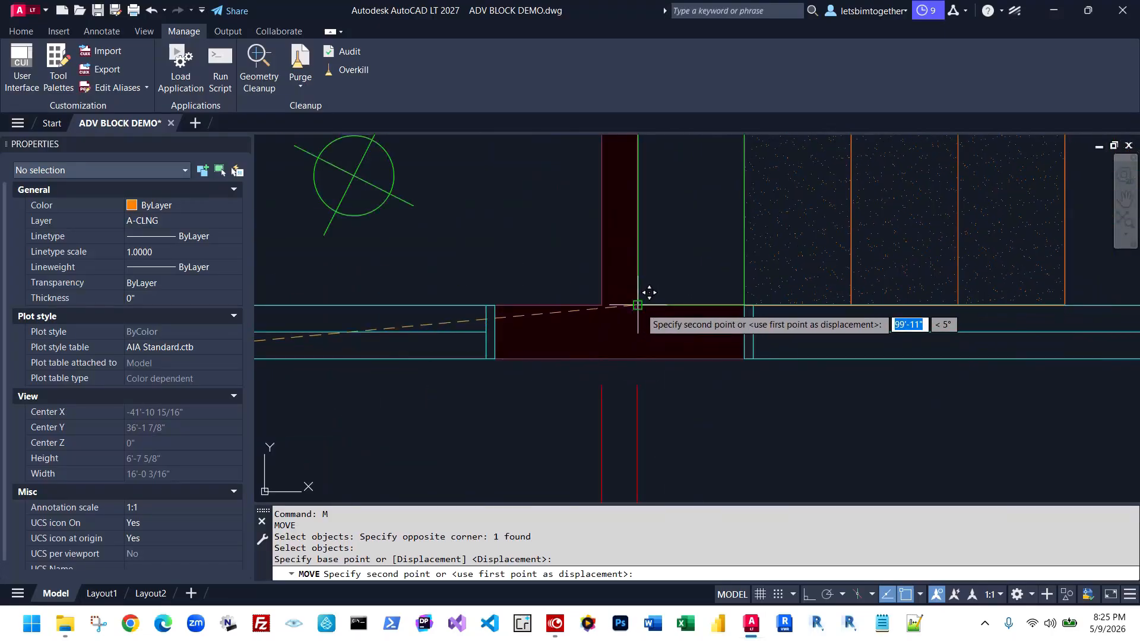
key("Escape")
scroll(648, 310, "down", 7)
scroll(680, 327, "up", 4)
key("Escape")
Stretch the Office cloud's width northward to 24'-0"
left_click(753, 346)
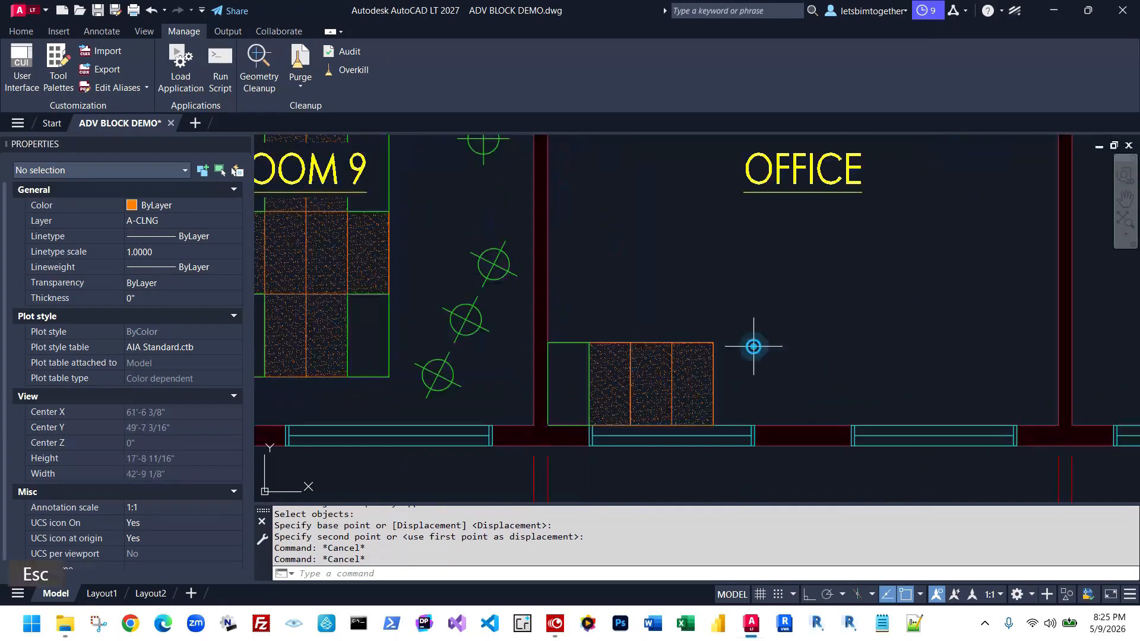
left_click(692, 386)
left_click(716, 339)
middle_click_drag(716, 178, 686, 350)
scroll(680, 264, "down", 3)
scroll(674, 291, "up", 5)
scroll(670, 320, "up", 3)
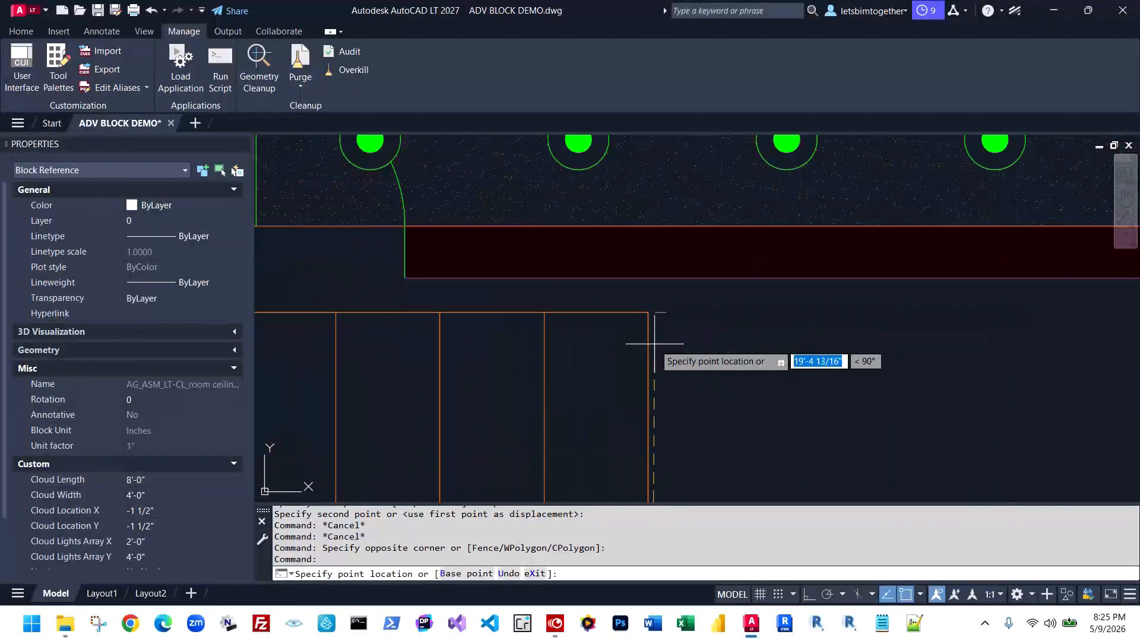
scroll(668, 327, "down", 1)
middle_click_drag(670, 321, 671, 308)
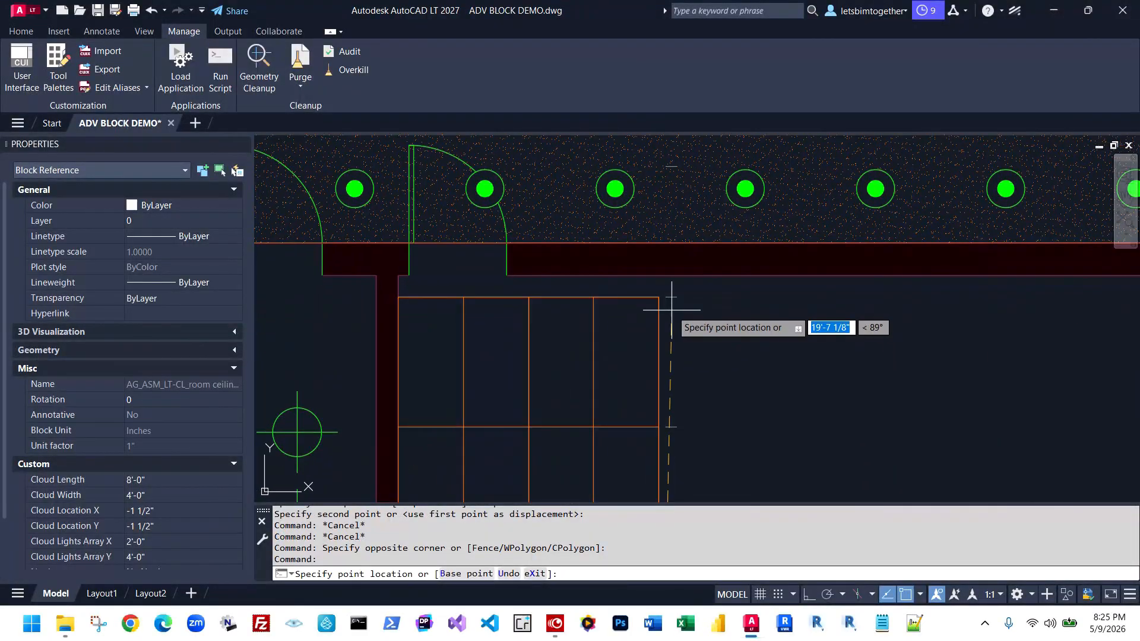
left_click(668, 284)
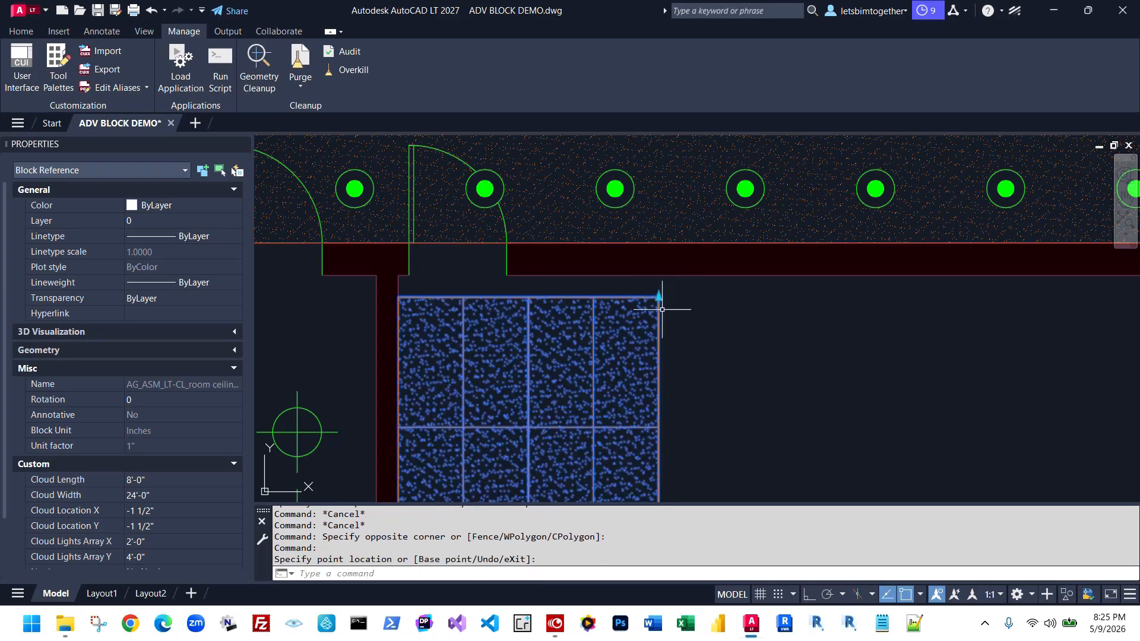
scroll(594, 308, "up", 4)
scroll(732, 304, "down", 2)
scroll(732, 304, "down", 4)
type("m")
key("space")
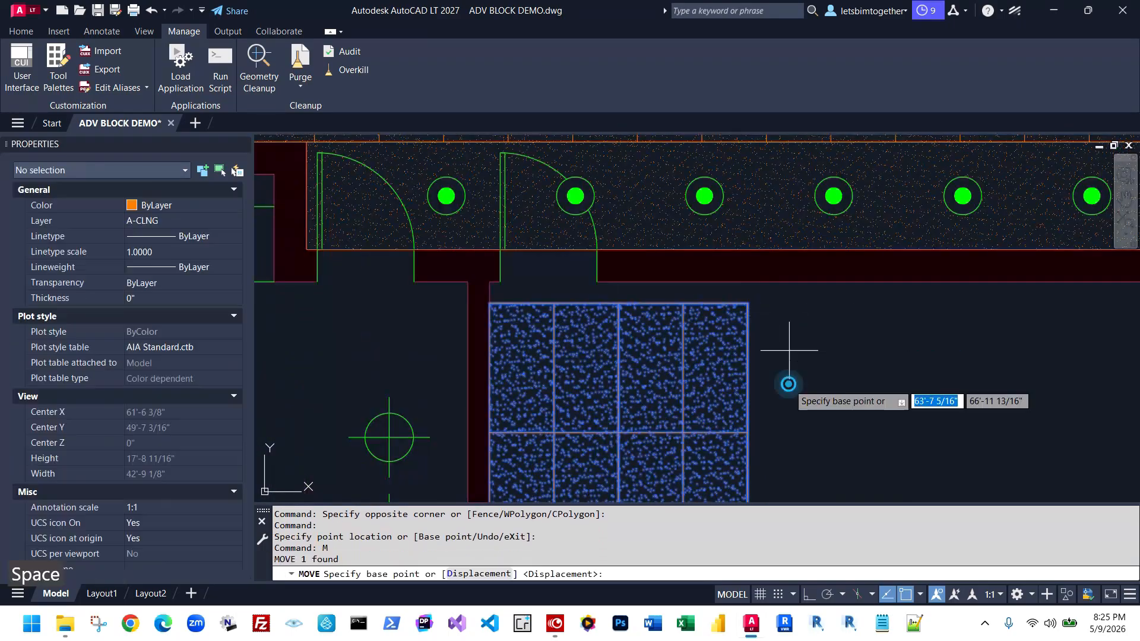
left_click(790, 385)
key("F8")
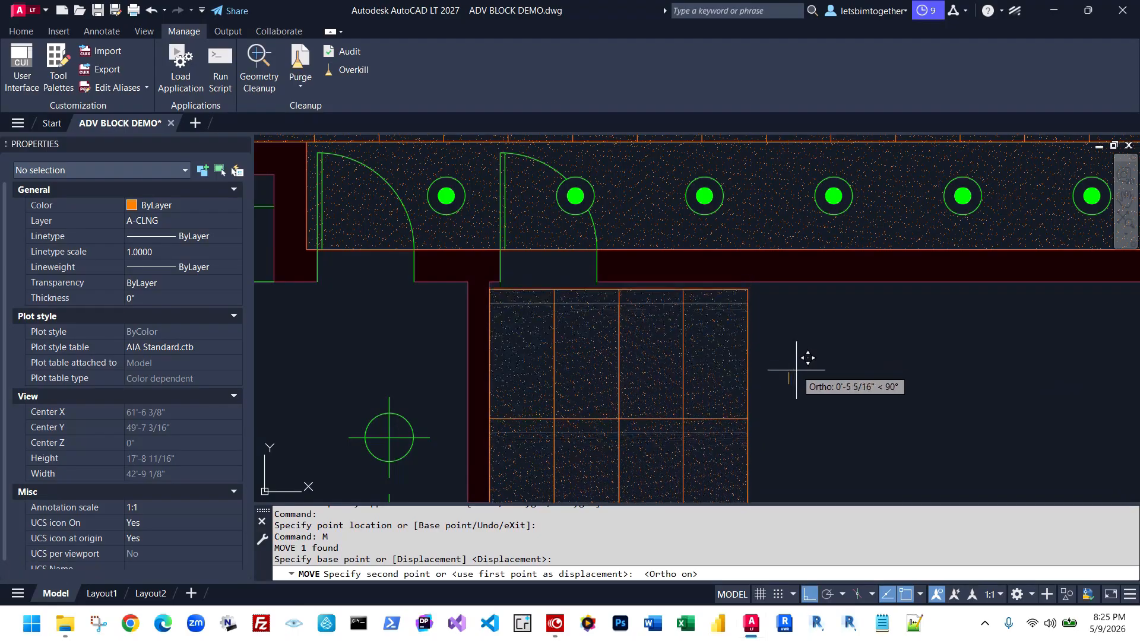
Shorten the Office cloud by one tile row from its north edge, setting its width to 20'-0"
scroll(753, 261, "down", 4)
scroll(757, 281, "up", 2)
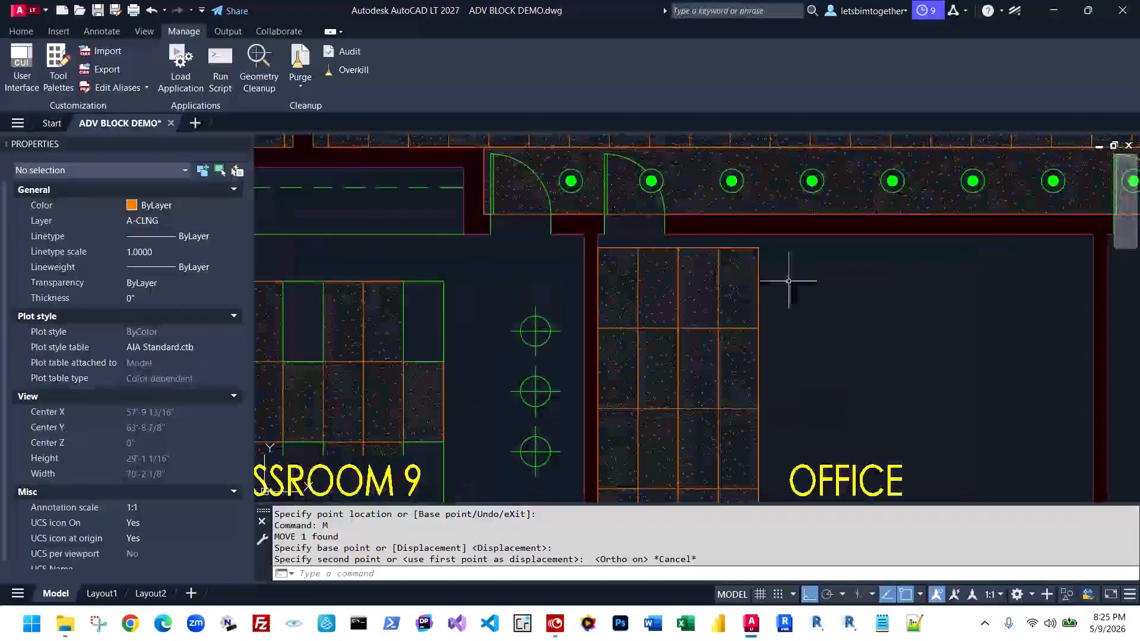
left_click(821, 282)
left_click(711, 269)
scroll(735, 267, "up", 3)
left_click(795, 217)
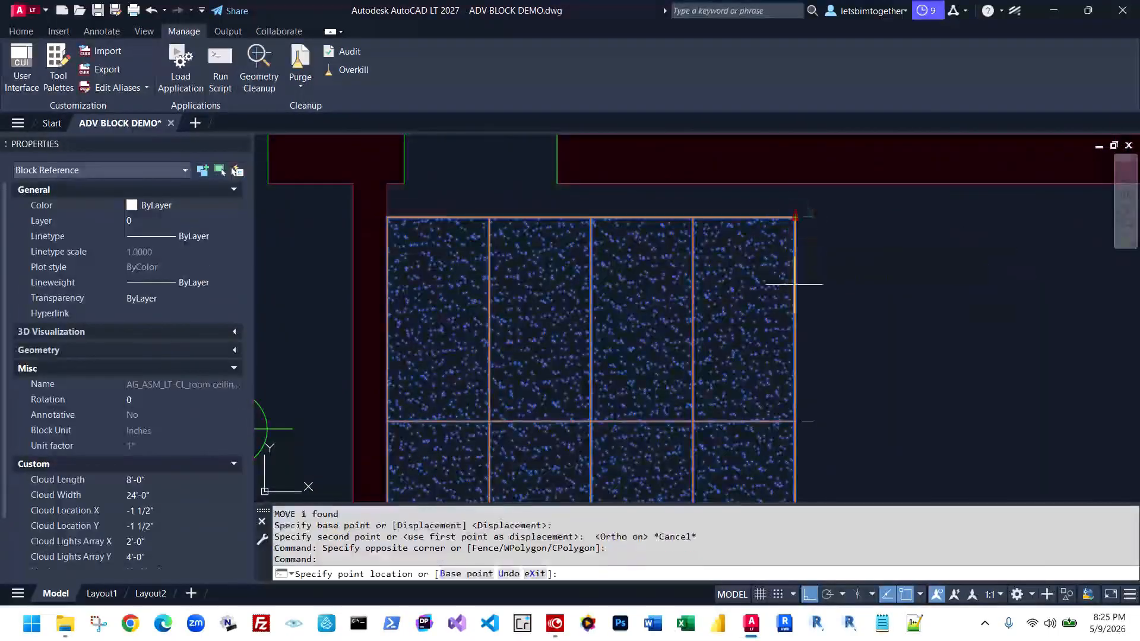
left_click(796, 419)
Stretch the Office cloud's length eastward to 24'-0", and shorten it by one tile column to 22'-0"
scroll(667, 235, "down", 5)
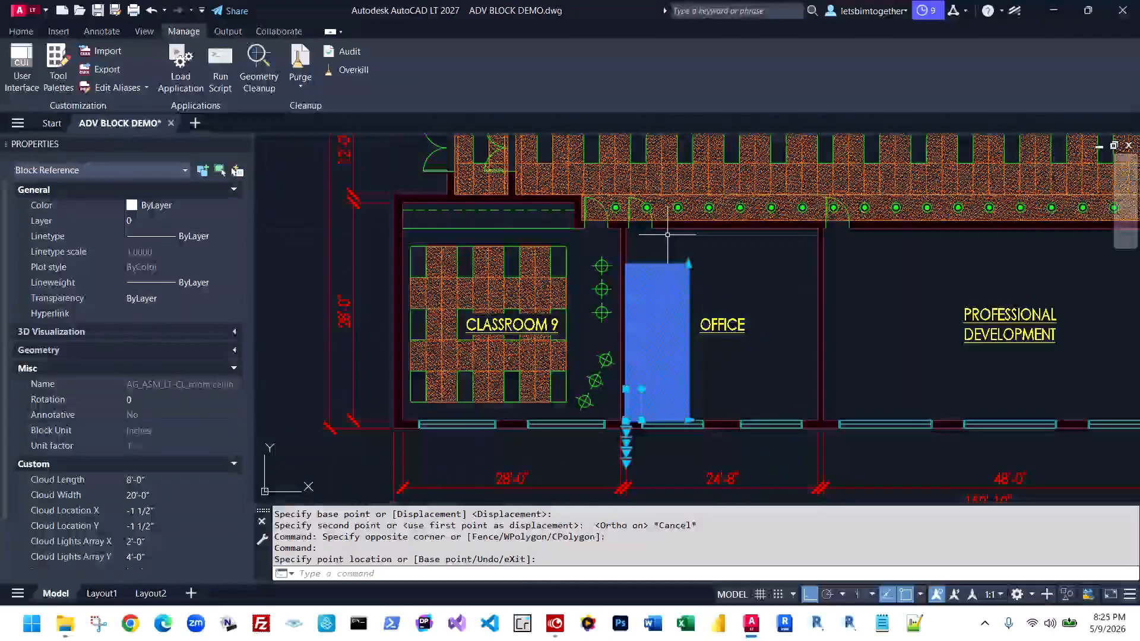
scroll(668, 383, "up", 2)
mouse_move(718, 155)
middle_mouse_down()
mouse_move(701, 328)
mouse_move(599, 134)
middle_mouse_up()
scroll(583, 323, "up", 2)
scroll(591, 305, "up", 2)
left_click(590, 301)
middle_click_drag(1042, 378, 728, 374)
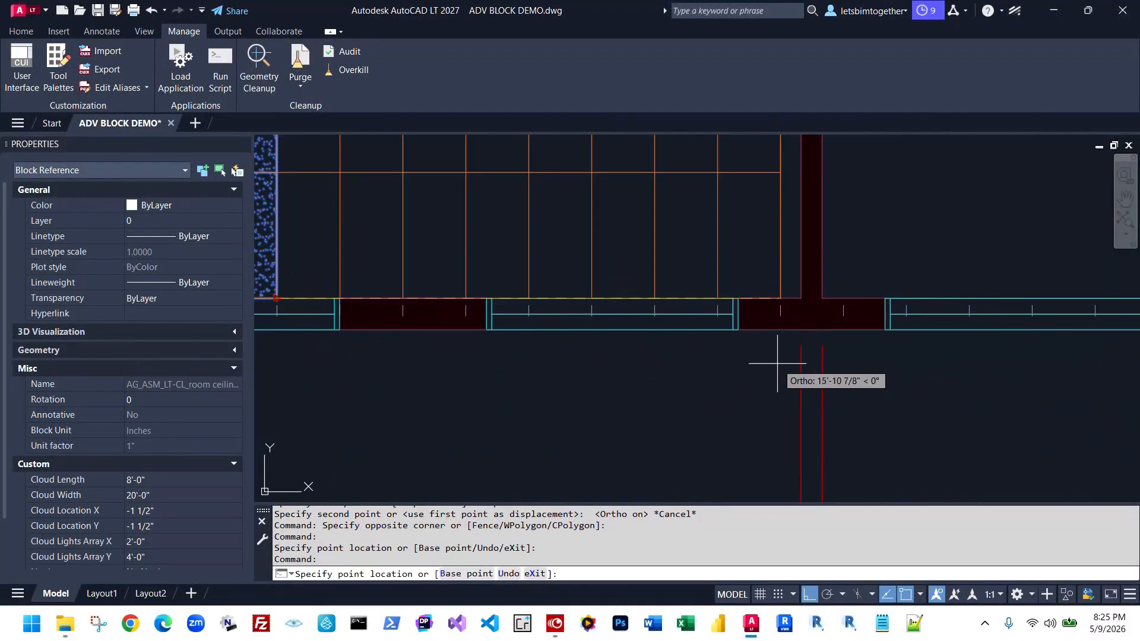
left_click(778, 363)
scroll(790, 306, "up", 3)
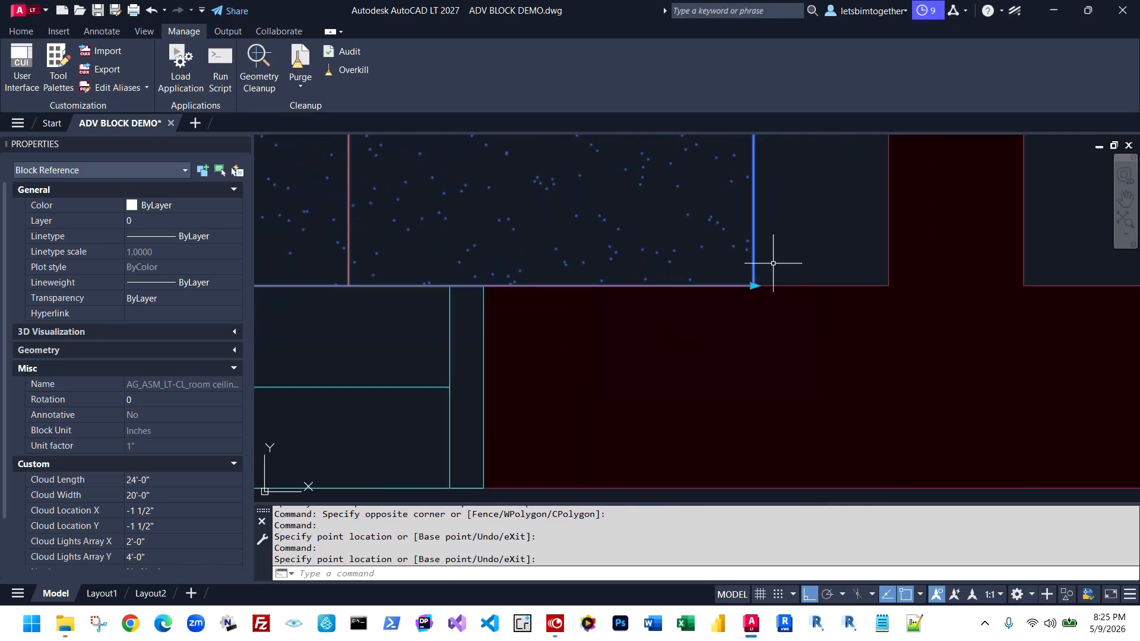
scroll(809, 290, "down", 3)
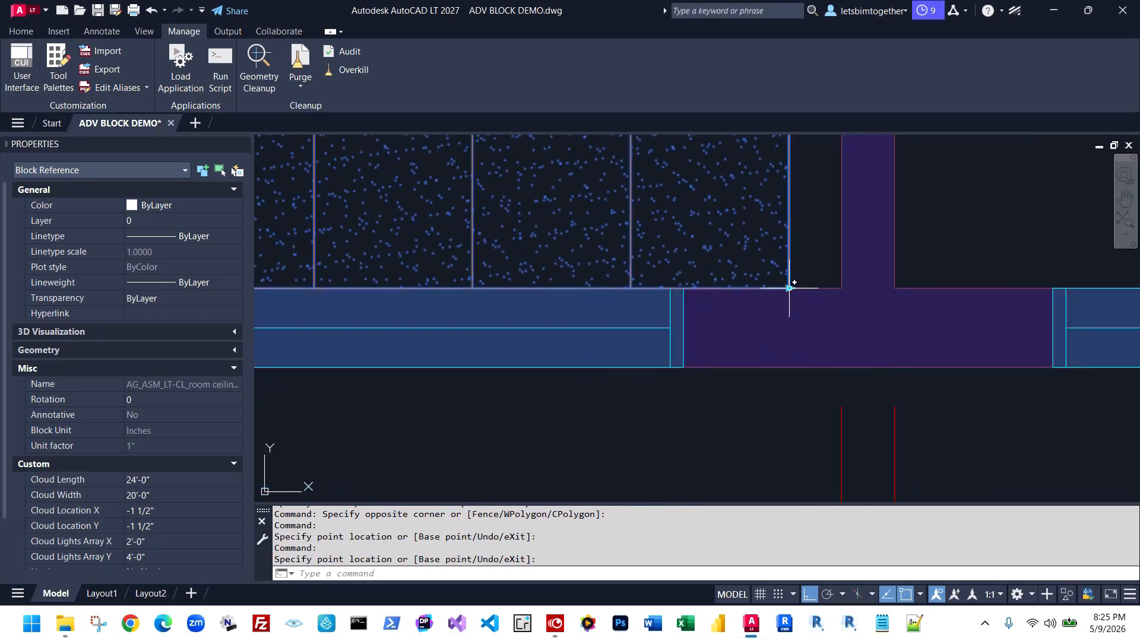
left_click(789, 289)
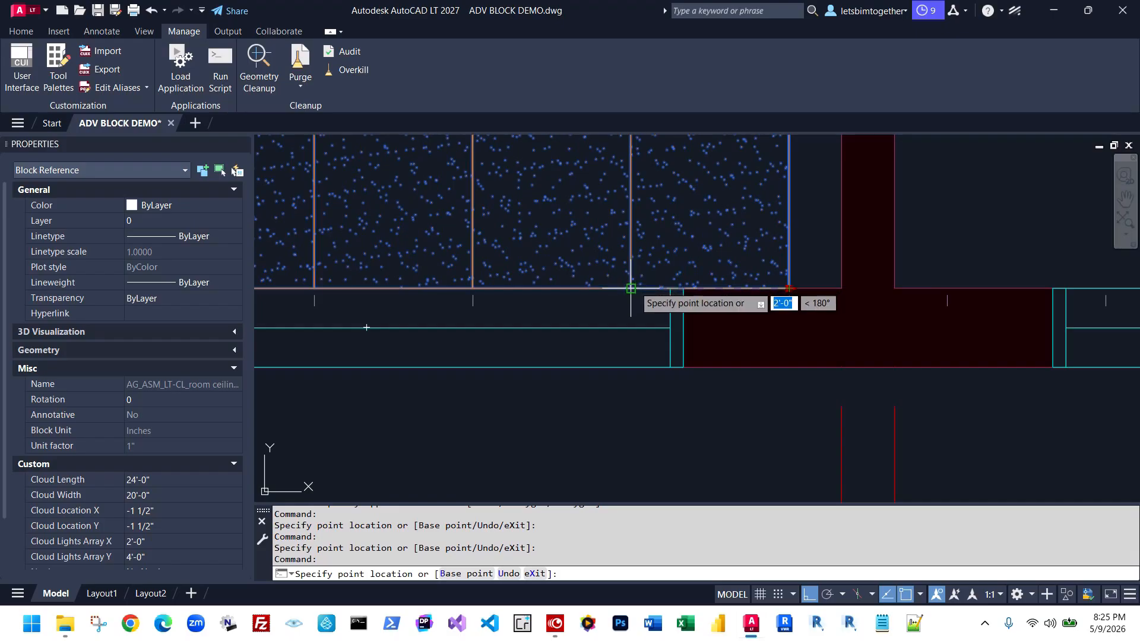
left_click(631, 289)
scroll(723, 365, "down", 4)
middle_click_drag(687, 263, 740, 351)
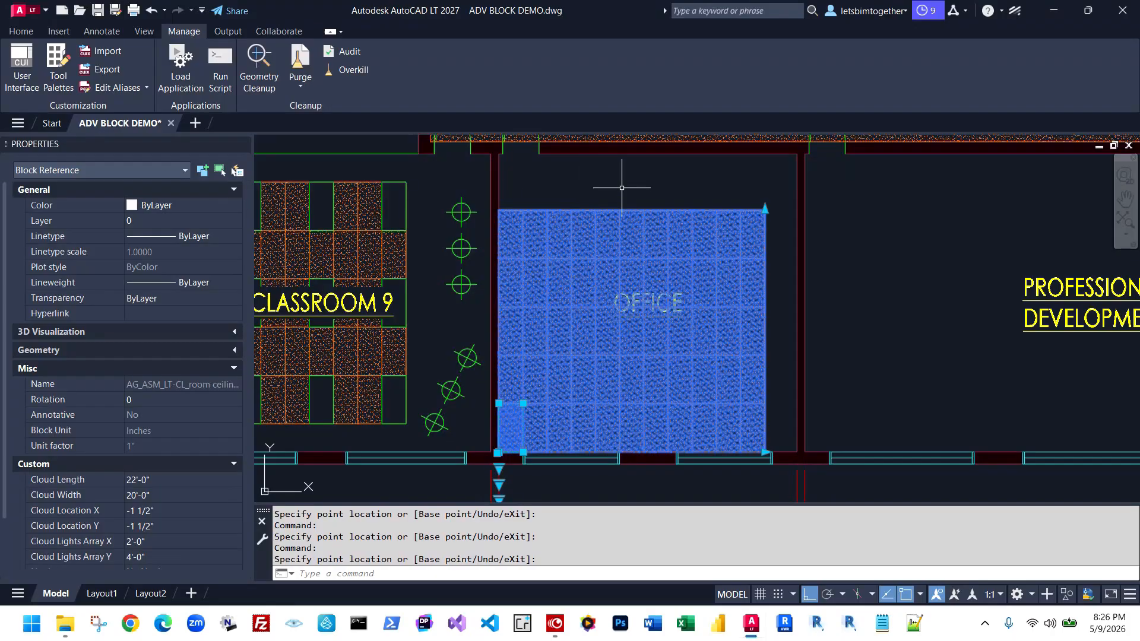
Draw a vertical helper line from the Office cloud's northeast corner up to the north wall
key("Escape")
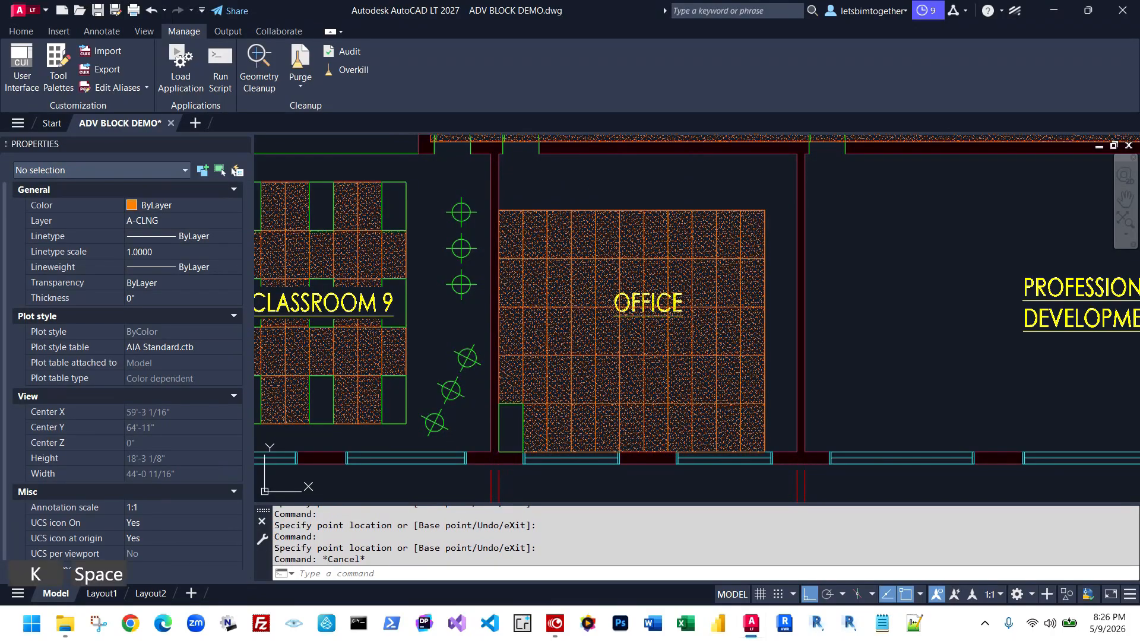
key("Escape")
key("l")
key("space")
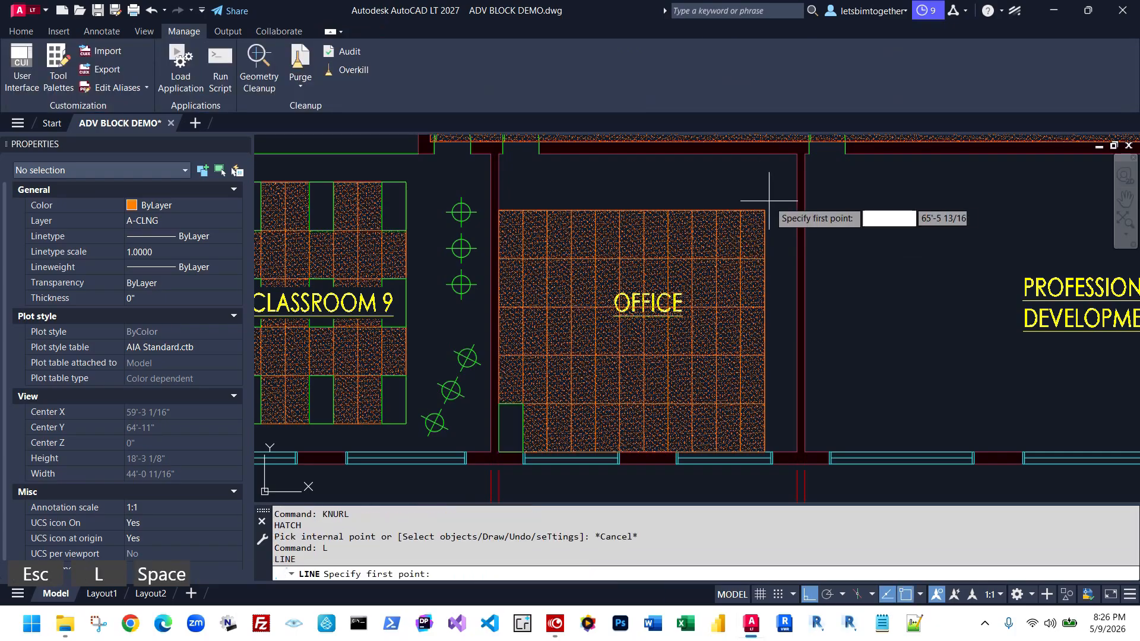
left_click(765, 210)
key("Escape")
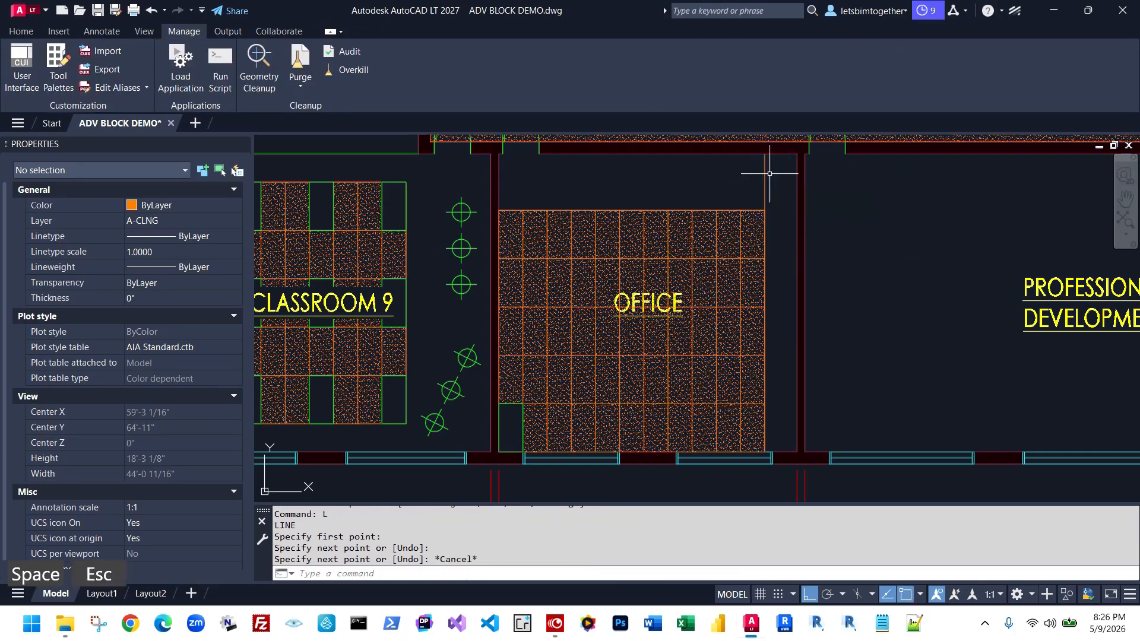
scroll(757, 196, "up", 4)
key("m")
key("space")
left_click(699, 279)
left_click(697, 282)
left_click(698, 283)
key("Escape")
key("Escape")
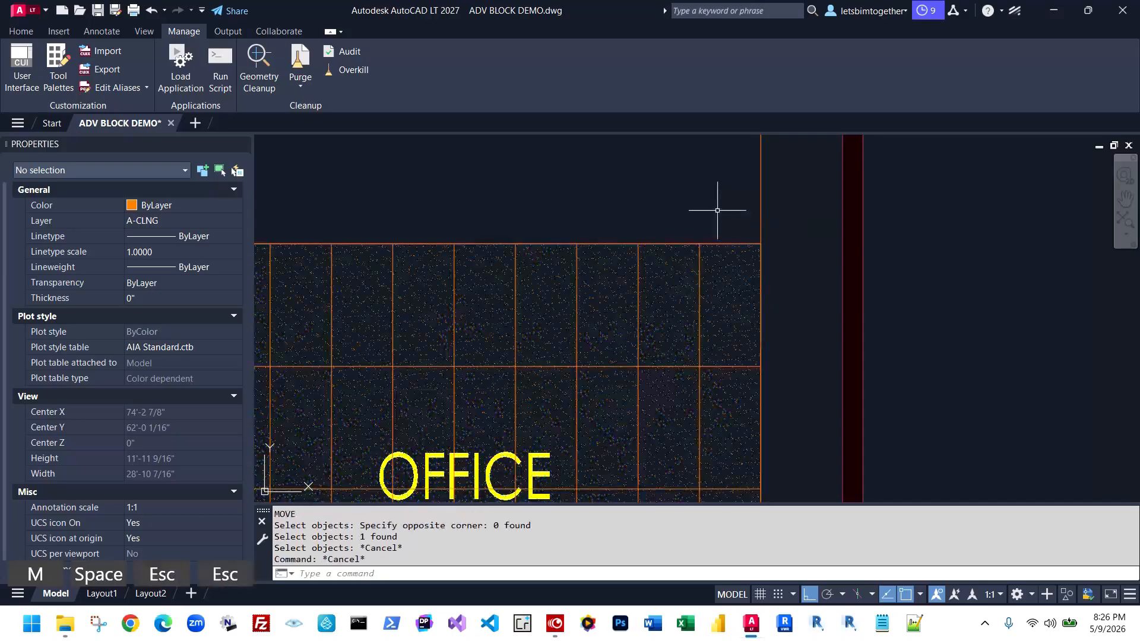
Move the Office cloud north by its northeast corner to the midpoint of the vertical helper line
left_click(661, 279)
key("space")
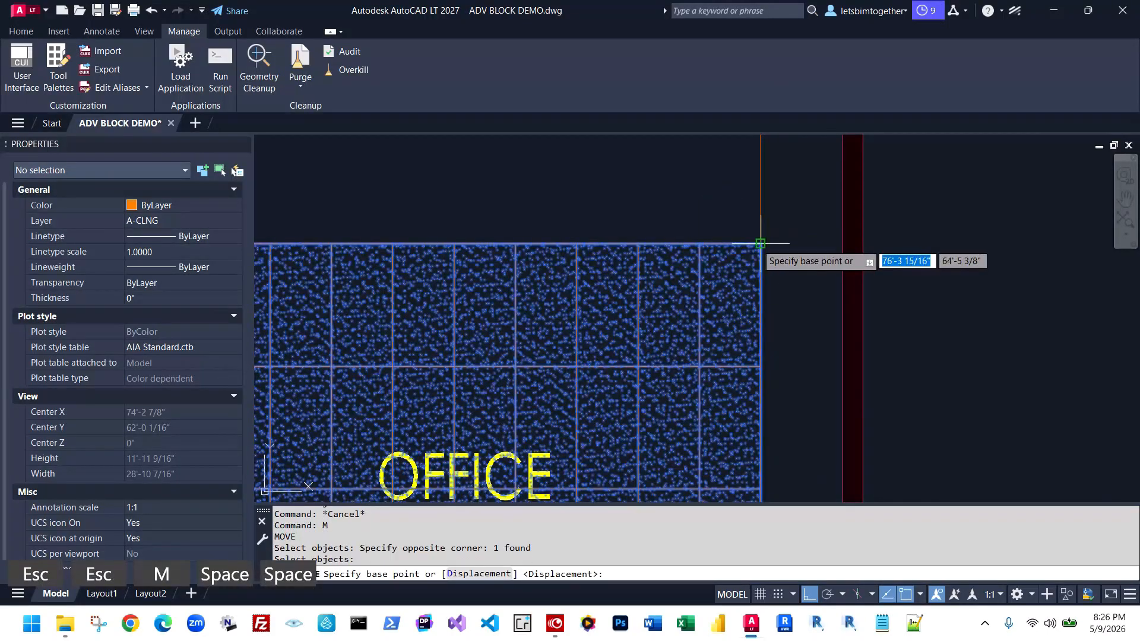
left_click(760, 243)
scroll(759, 196, "down", 4)
key("Escape")
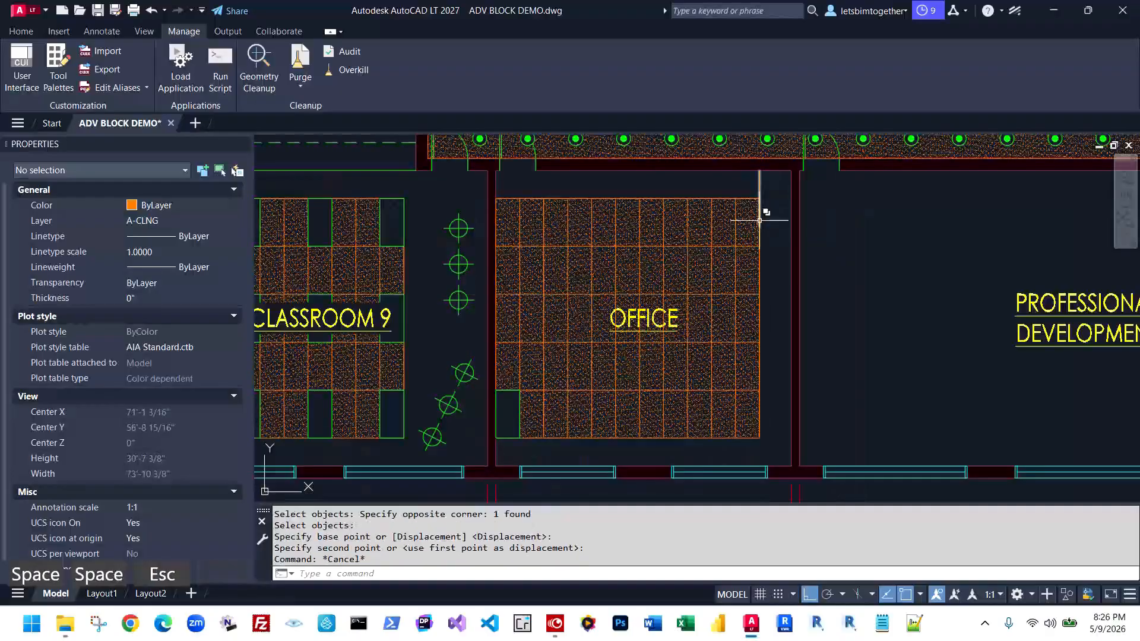
Draw a horizontal helper line from the Office cloud's northeast corner to the east wall
scroll(760, 220, "up", 2)
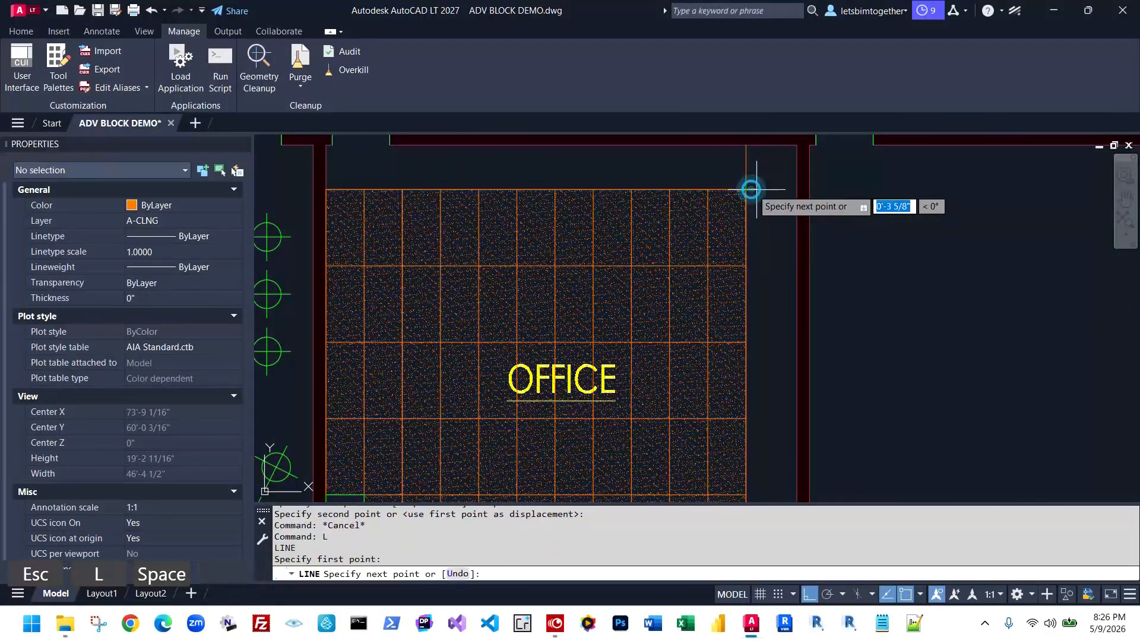
key("Escape")
key("Escape")
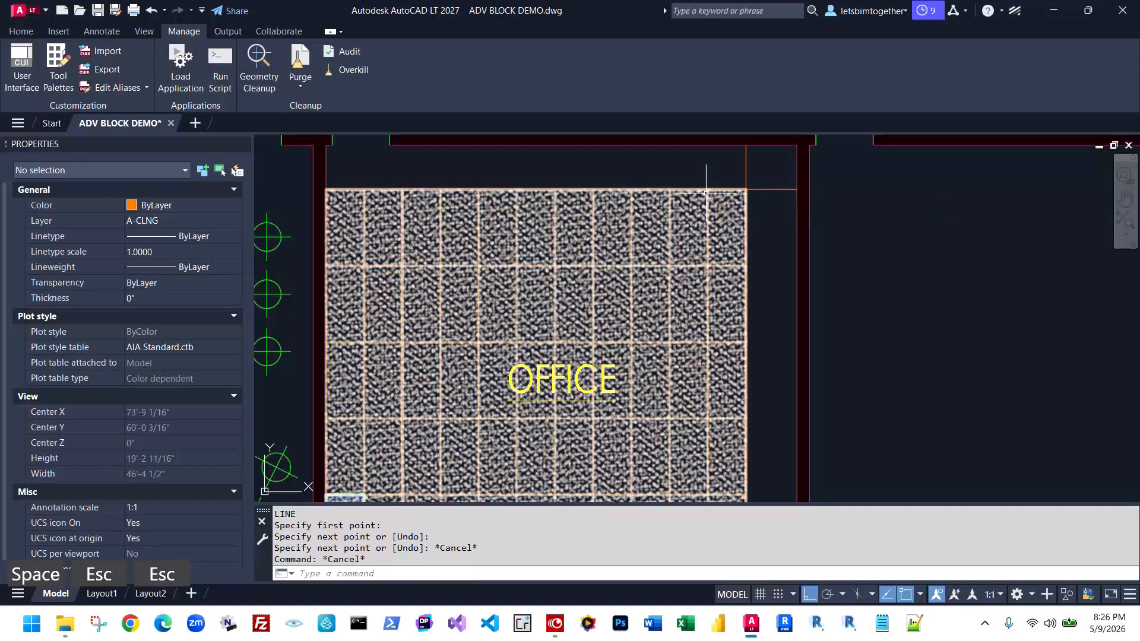
Move the Office cloud east by its northeast corner to the midpoint of the horizontal helper line
type("m")
key("space")
left_click(707, 204)
left_click(674, 178)
key("space")
left_click(746, 188)
key("Escape")
Erase the horizontal and vertical helper lines beside the Office cloud
type("e")
key("space")
left_click(782, 183)
left_click(771, 169)
key("space")
key("space")
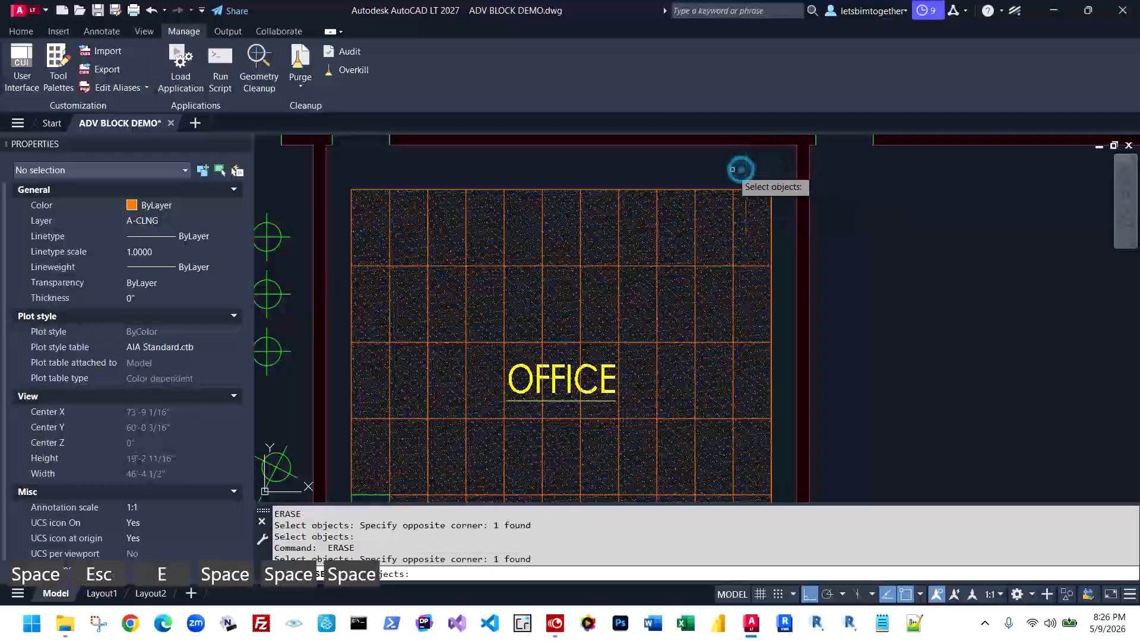
key("space")
key("Escape")
key("Escape")
Stretch the Office cloud's light array diagonally from the southwest light's northeast corner toward the room's northeast corner, with Ortho off
scroll(772, 158, "down", 2)
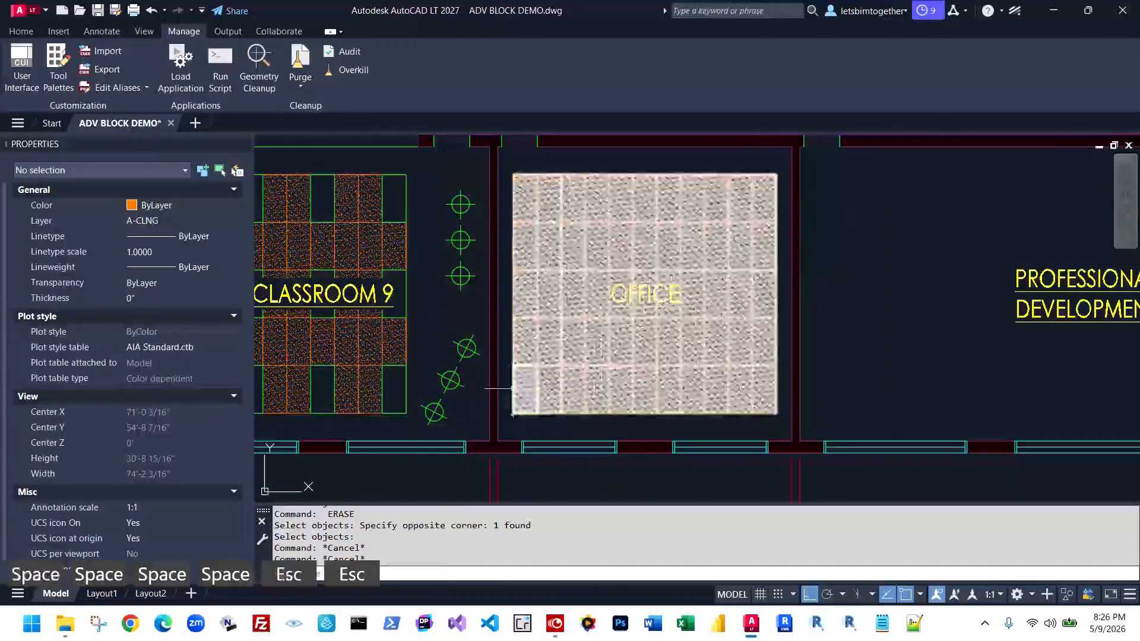
scroll(520, 401, "up", 4)
key("Escape")
left_click(489, 465)
left_click(624, 260)
key("Escape")
left_click(548, 325)
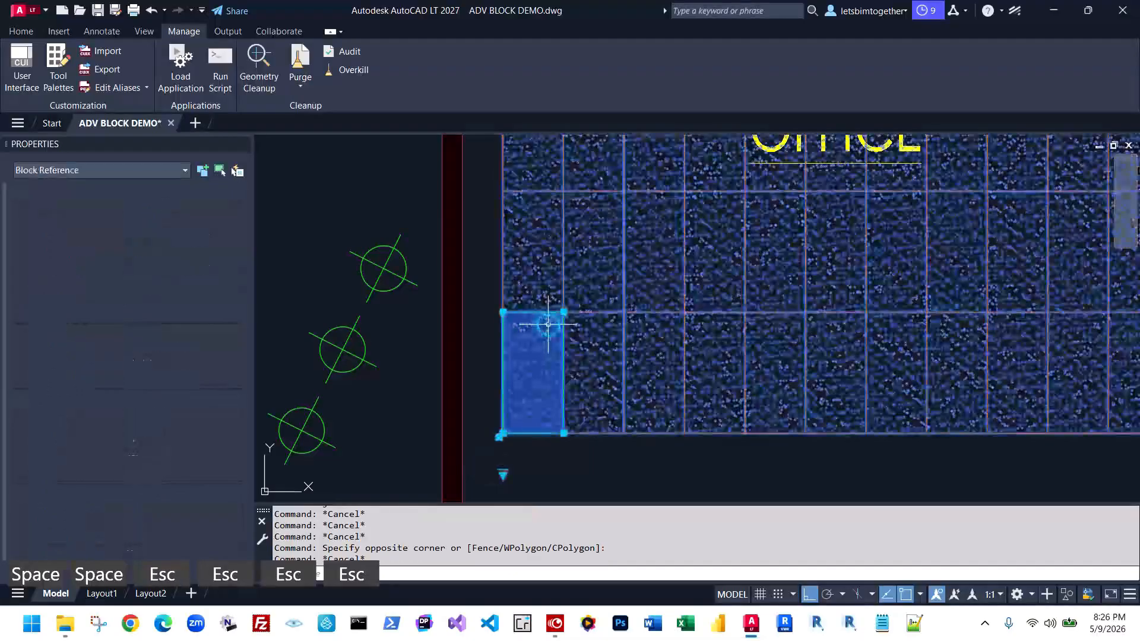
scroll(549, 325, "down", 3)
left_click(547, 324)
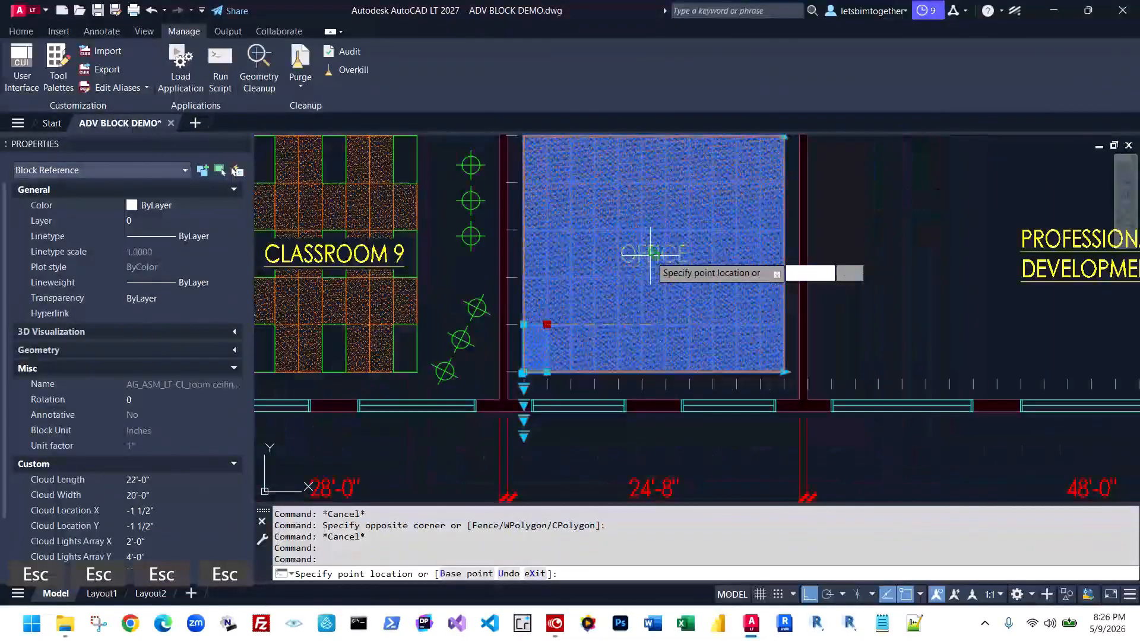
scroll(652, 254, "down", 2)
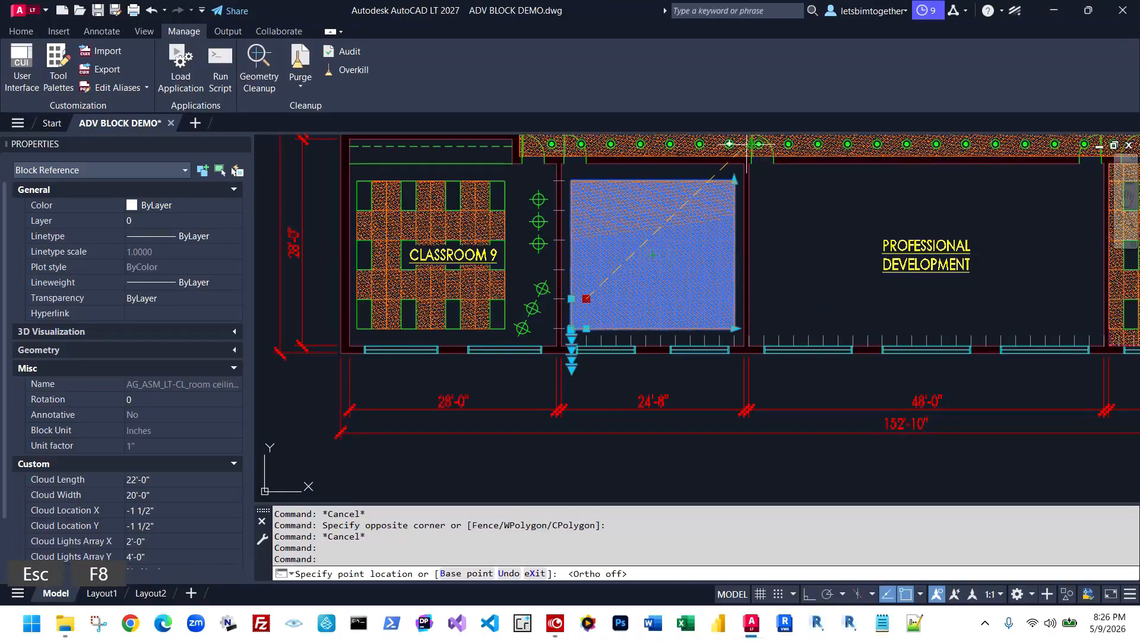
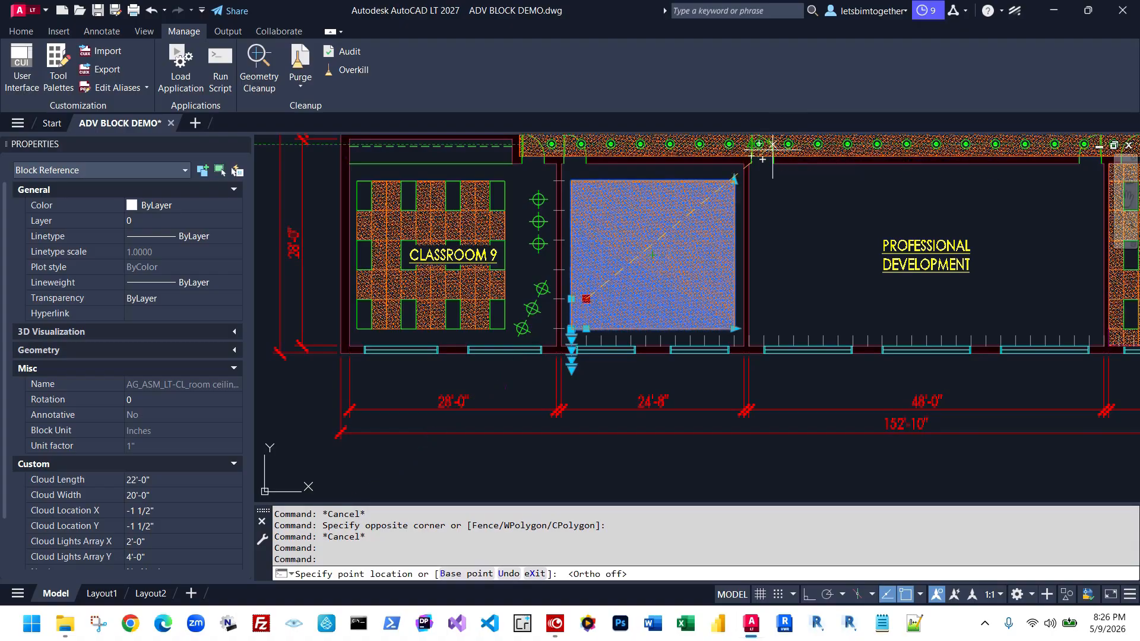
Extend the light array of the Office ceiling block across its full 22'-0" by 20'-0" ceiling grid
middle_click_drag(762, 144, 751, 212)
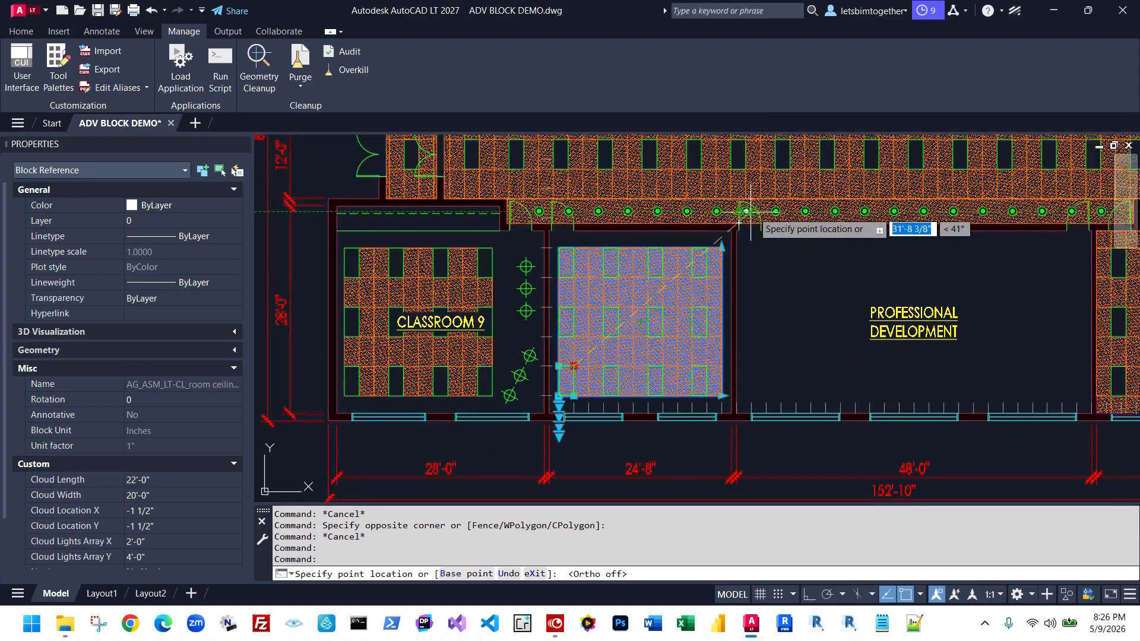
left_click(761, 184)
key("Escape")
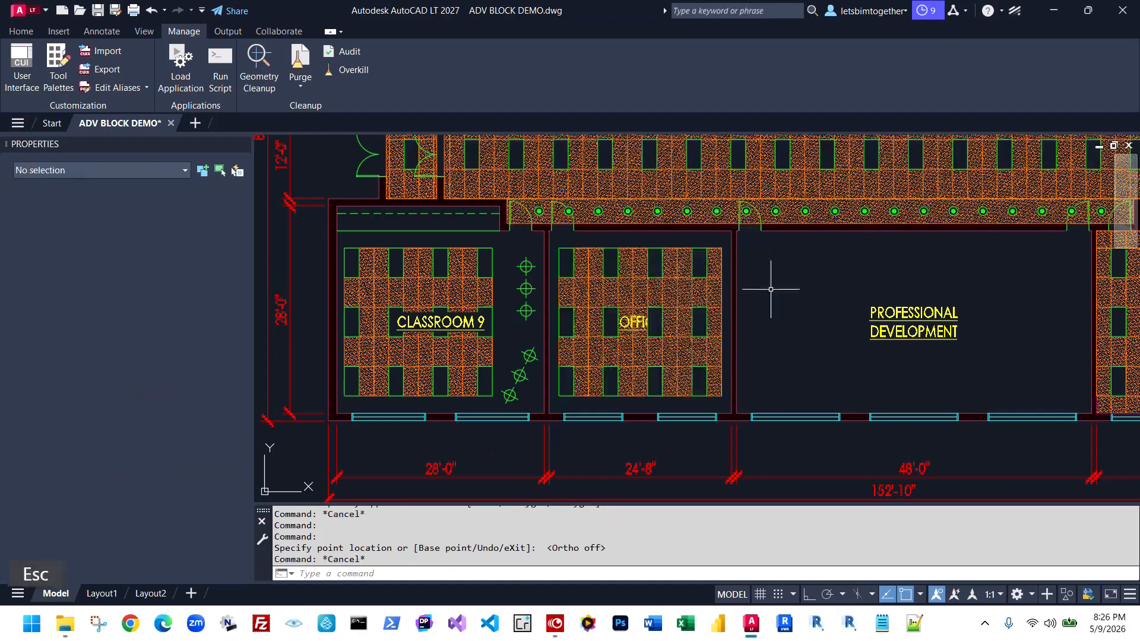
scroll(629, 356, "up", 2)
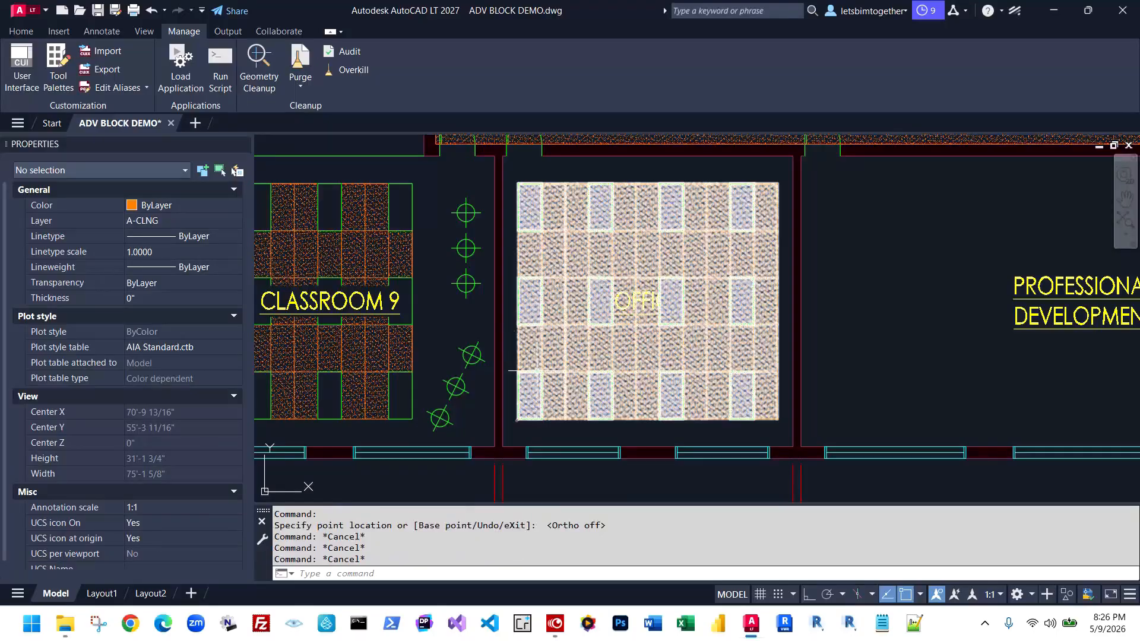
middle_click_drag(537, 371, 611, 280)
scroll(656, 323, "down", 3)
mouse_move(599, 425)
middle_mouse_down()
mouse_move(653, 349)
mouse_move(649, 419)
middle_mouse_up()
scroll(675, 310, "up", 8)
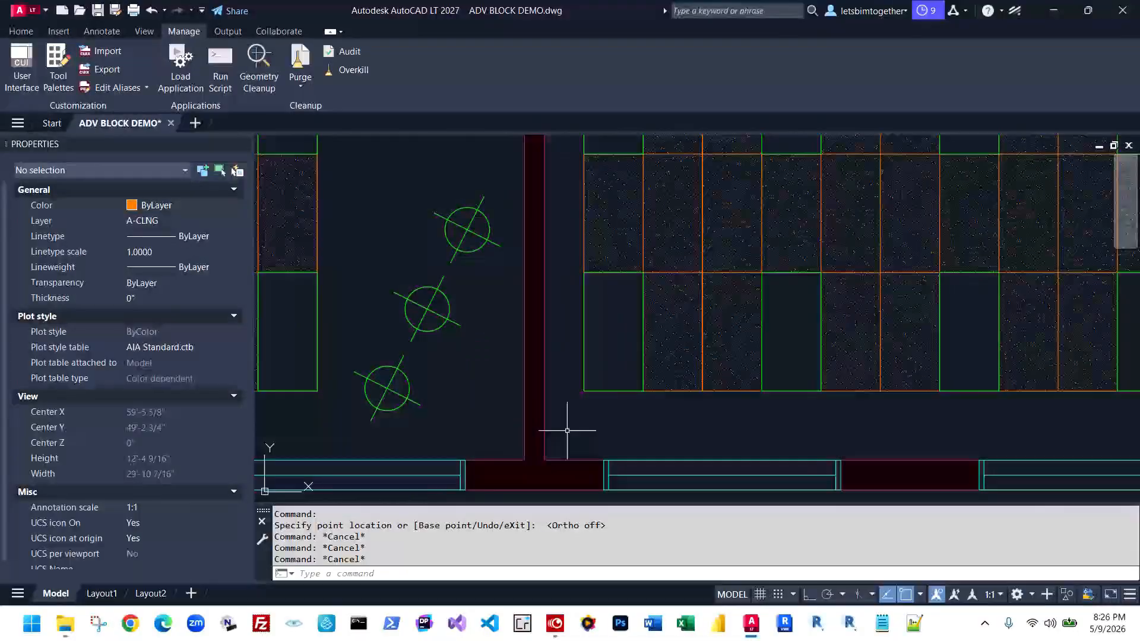
scroll(584, 410, "down", 2)
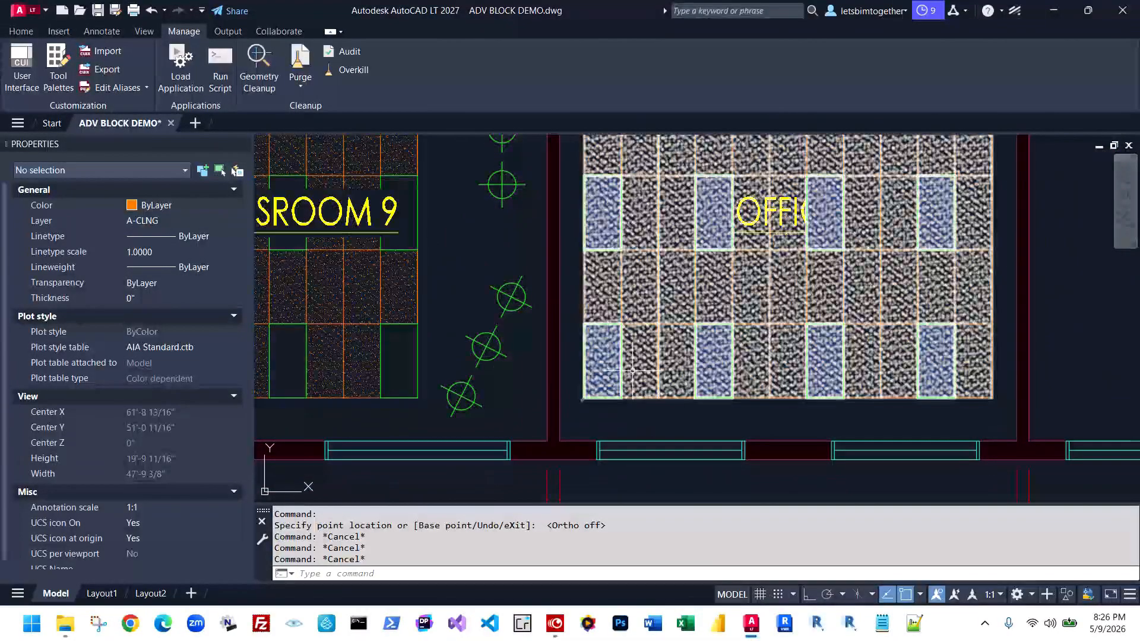
Copy the narrow vertical ceiling filler block from the sample blocks to the empty area below the floor plan
scroll(740, 392, "down", 3)
scroll(624, 314, "down", 5)
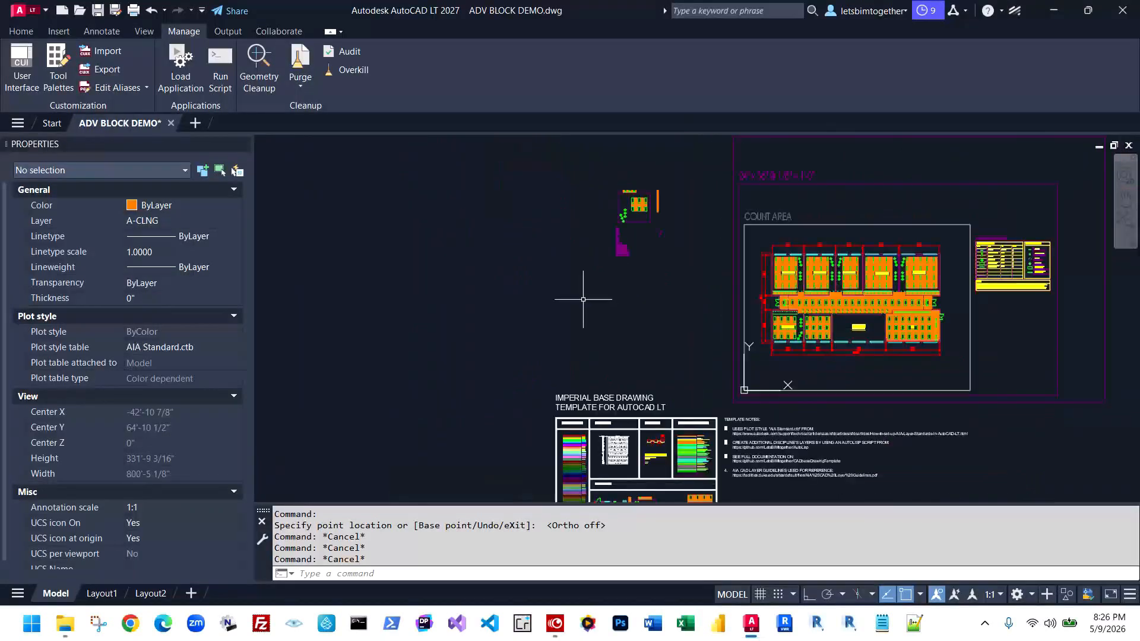
scroll(659, 180, "up", 8)
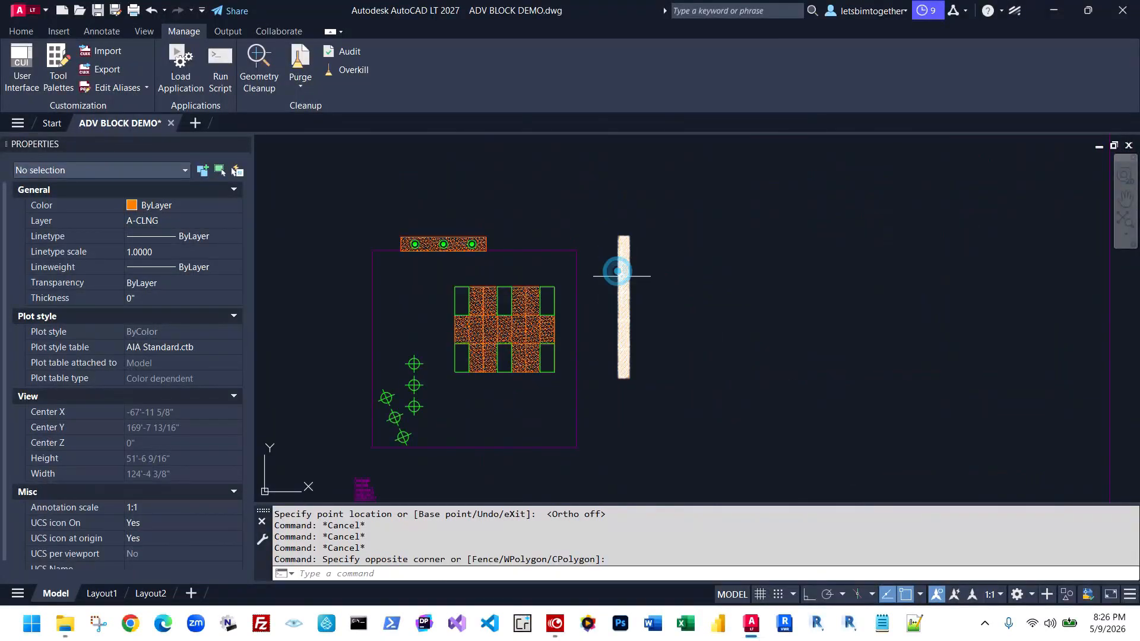
left_click(618, 297)
type("c")
key("space")
scroll(643, 221, "down", 4)
left_click(642, 221)
scroll(755, 339, "down", 3)
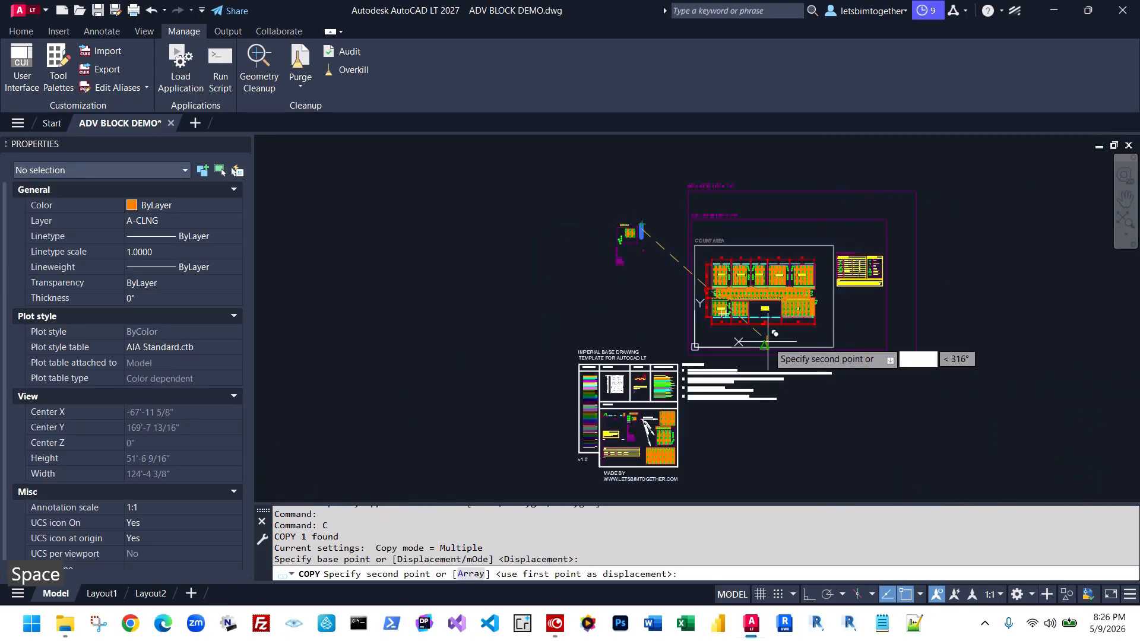
scroll(755, 339, "up", 4)
left_click(625, 331)
key("Escape")
Reset the copied ceiling filler block to its default dynamic block shape
scroll(624, 331, "up", 4)
left_click(698, 348)
left_click(593, 329)
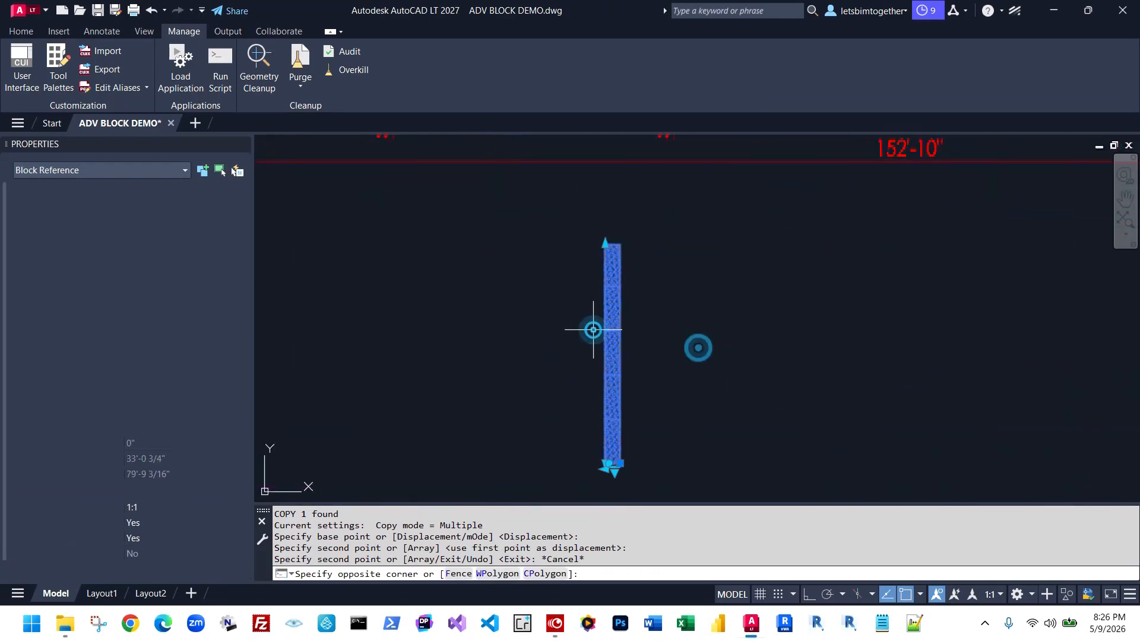
right_click(607, 318)
left_click(662, 235)
key("Escape")
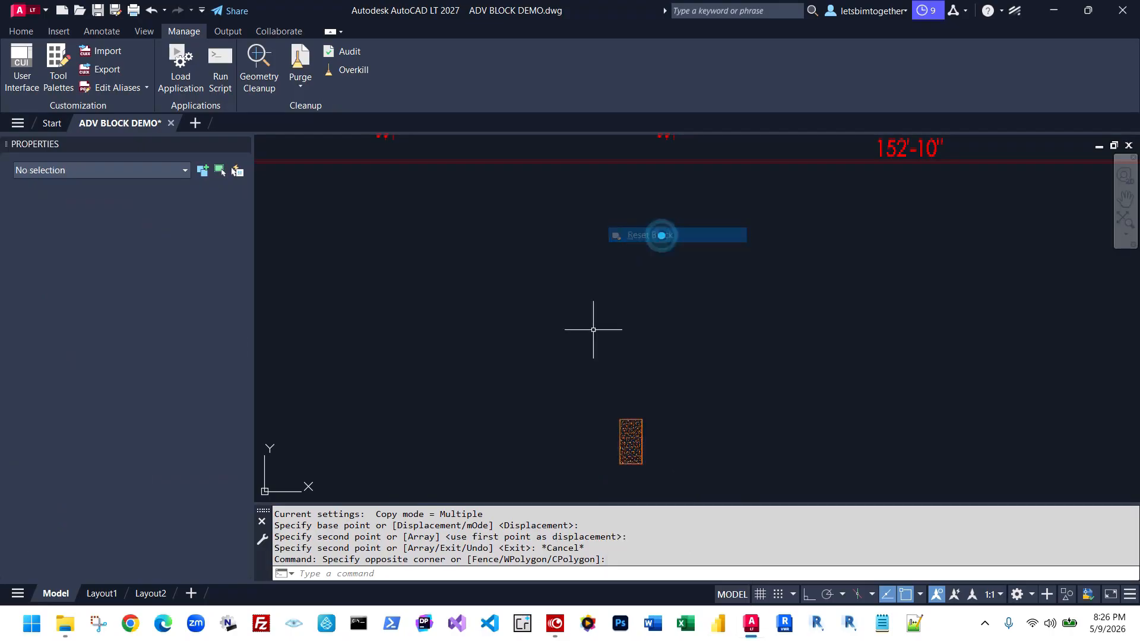
Move the reset filler block to the lower-right corner of the Office ceiling grid
left_click(675, 420)
left_click(619, 460)
left_click(615, 467)
scroll(615, 469, "down", 3)
scroll(657, 277, "up", 6)
key("Escape")
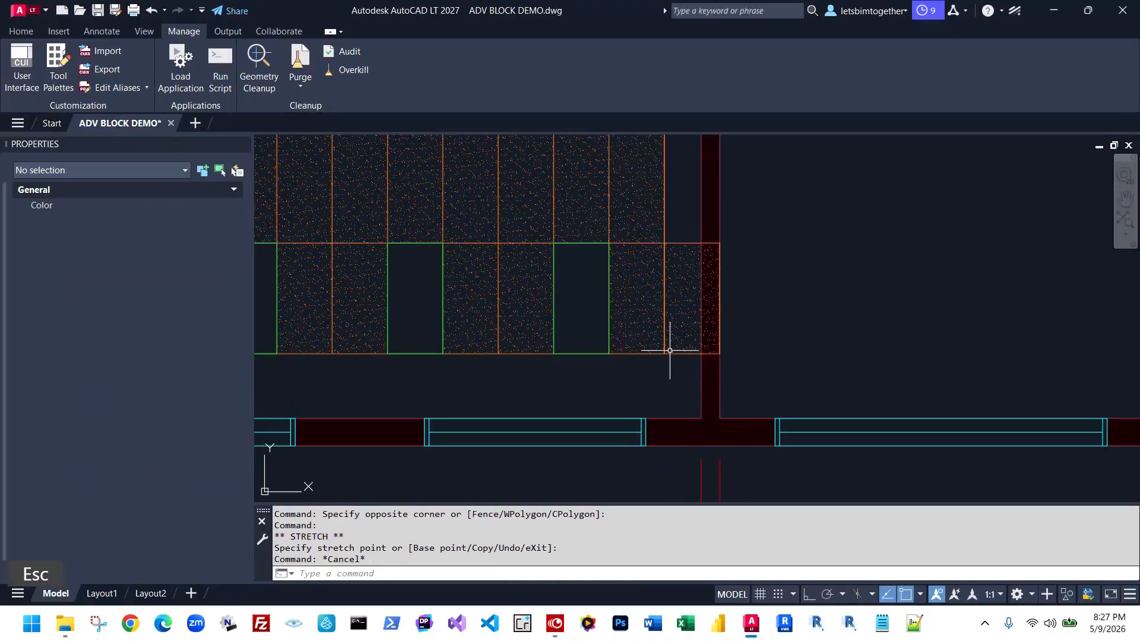
Rotate the filler block to an angle of 90 and place its corner on the Office's right wall face
left_click(689, 239)
left_click(680, 256)
left_click(665, 325)
left_click(664, 354)
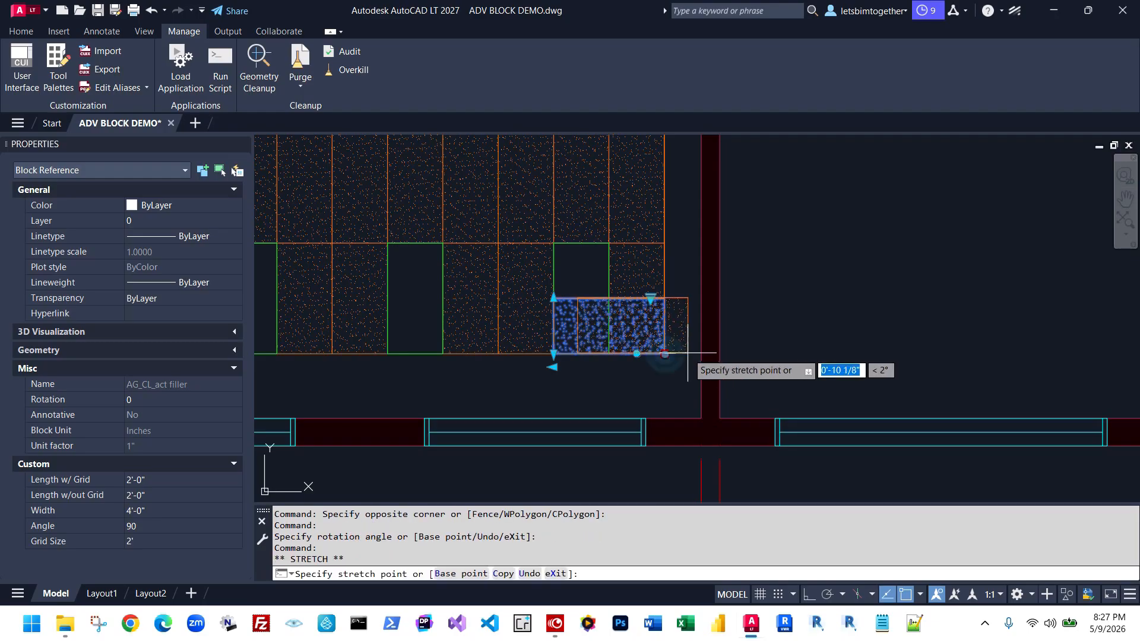
left_click(701, 354)
Fit the filler's width to 1'-4" between wall and ceiling grid, and stretch its gridded length to 12'-0"
left_click(596, 366)
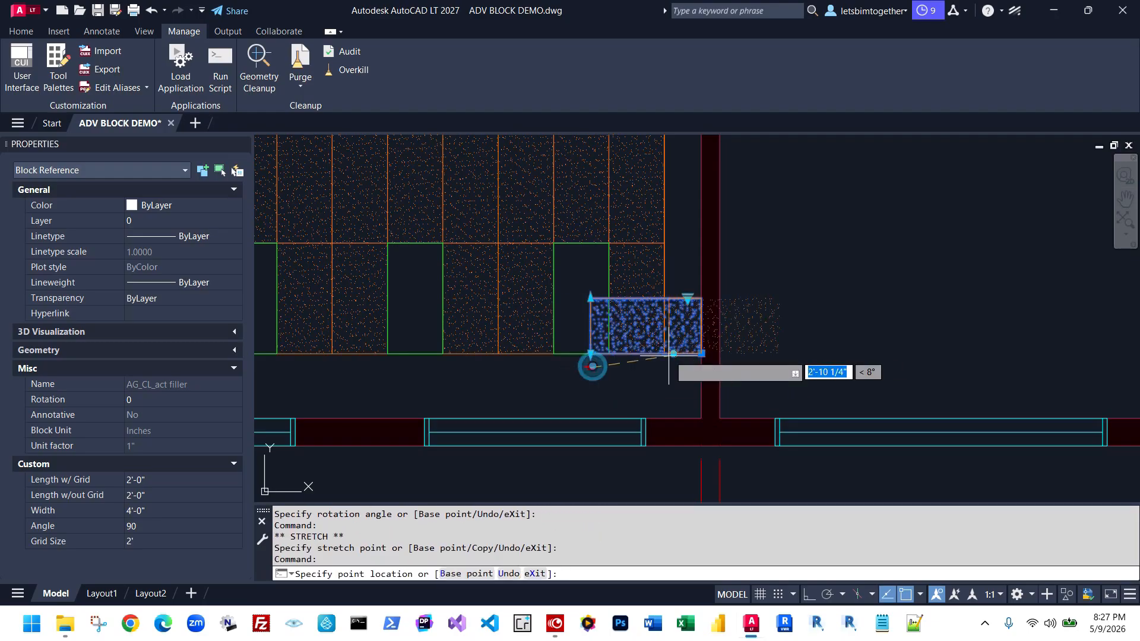
left_click(665, 354)
left_click(665, 298)
middle_click_drag(679, 202, 666, 379)
left_click(654, 179)
Set the filler's grid size to 4' and extend its gridded length to 20'-0", up to the ceiling grid's top edge
scroll(671, 237, "down", 3)
scroll(690, 310, "up", 2)
scroll(683, 263, "up", 2)
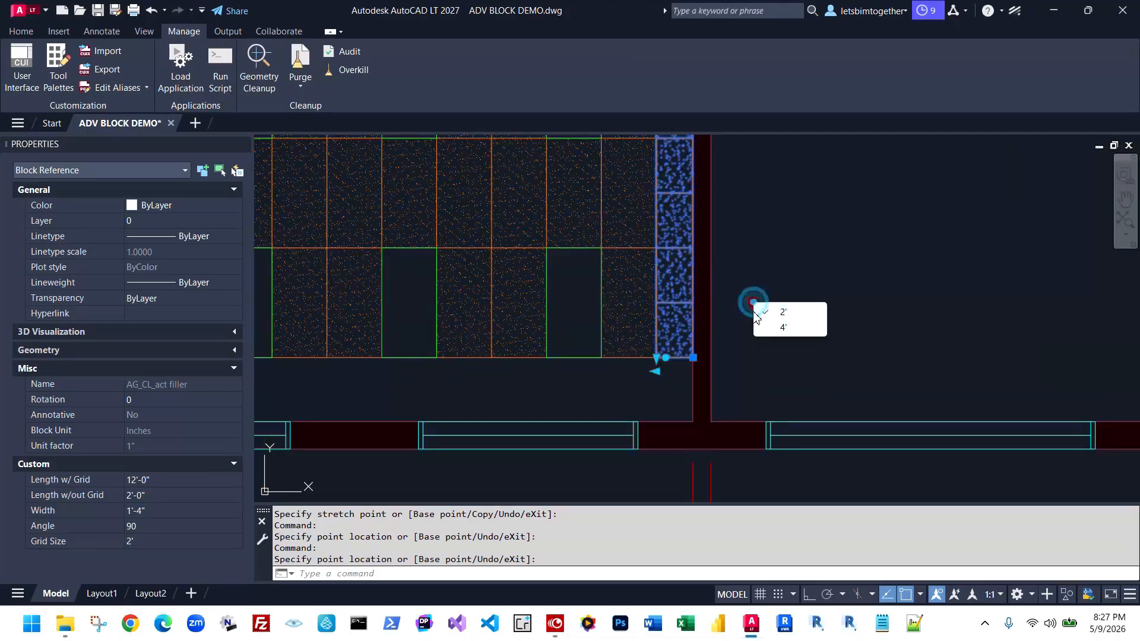
left_click(772, 328)
scroll(769, 357, "down", 3)
scroll(689, 416, "up", 3)
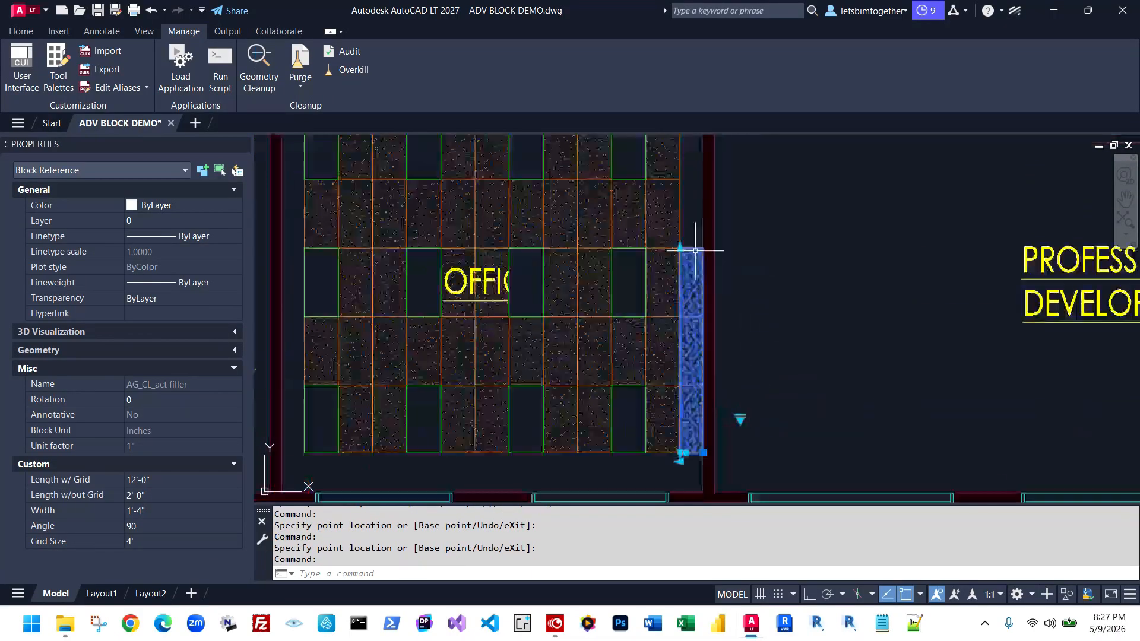
left_click(684, 362)
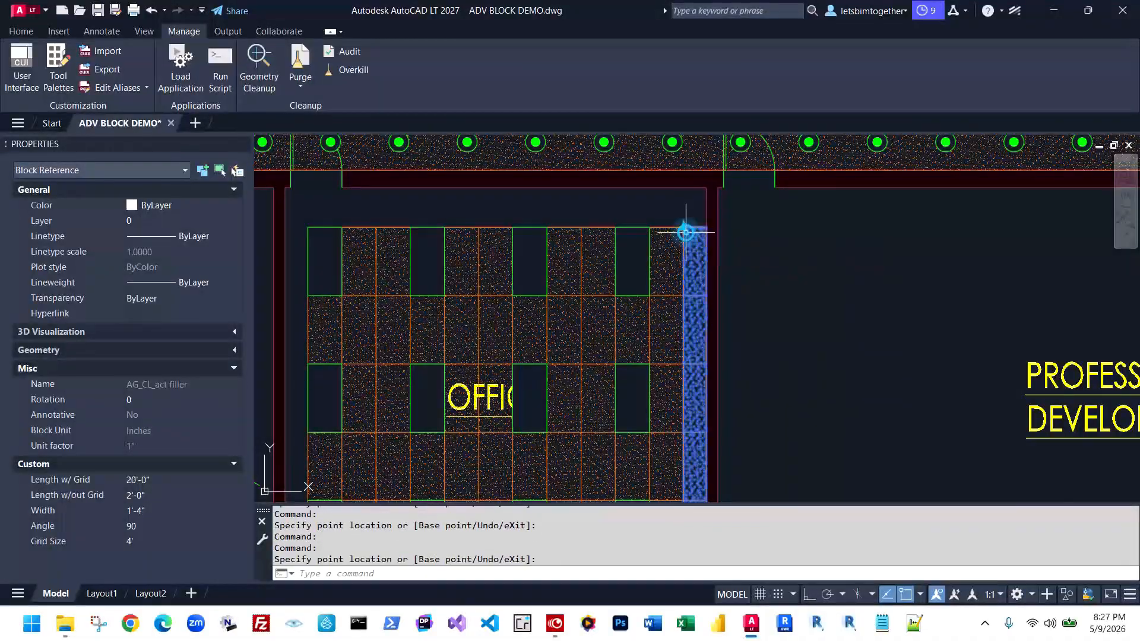
left_click(684, 229)
scroll(684, 229, "down", 4)
key("Escape")
Copy the vertical filler strip from the Office's right wall to the gap along its left wall
scroll(766, 362, "up", 3)
type("c")
key("space")
left_click(746, 339)
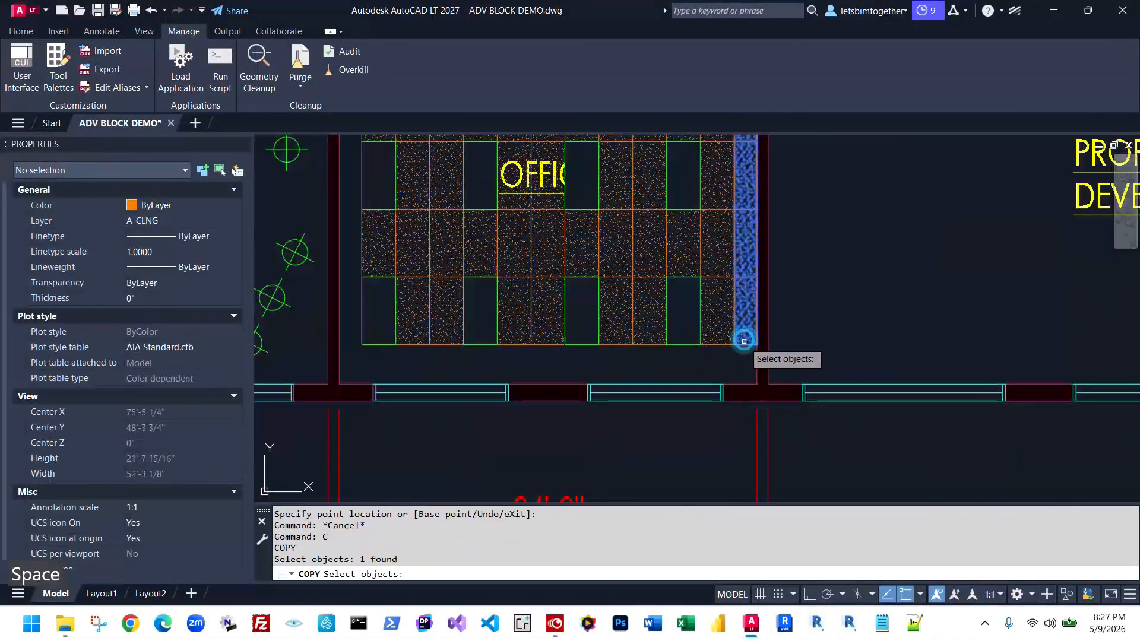
key("space")
left_click(759, 346)
left_click(364, 344)
key("Escape")
Copy a vertical Office filler strip into the empty part of the Professional Development room
scroll(534, 196, "down", 3)
scroll(667, 204, "up", 4)
scroll(674, 222, "down", 2)
type("c")
key("space")
left_click(694, 226)
key("space")
left_click(695, 217)
middle_click_drag(1036, 225, 829, 229)
left_click(829, 228)
key("Escape")
Rotate the copied filler strip in the Professional Development room to an angle of 0 so it runs horizontally
left_click(855, 254)
left_click(814, 242)
type("r")
key("space")
key("Escape")
left_click(833, 393)
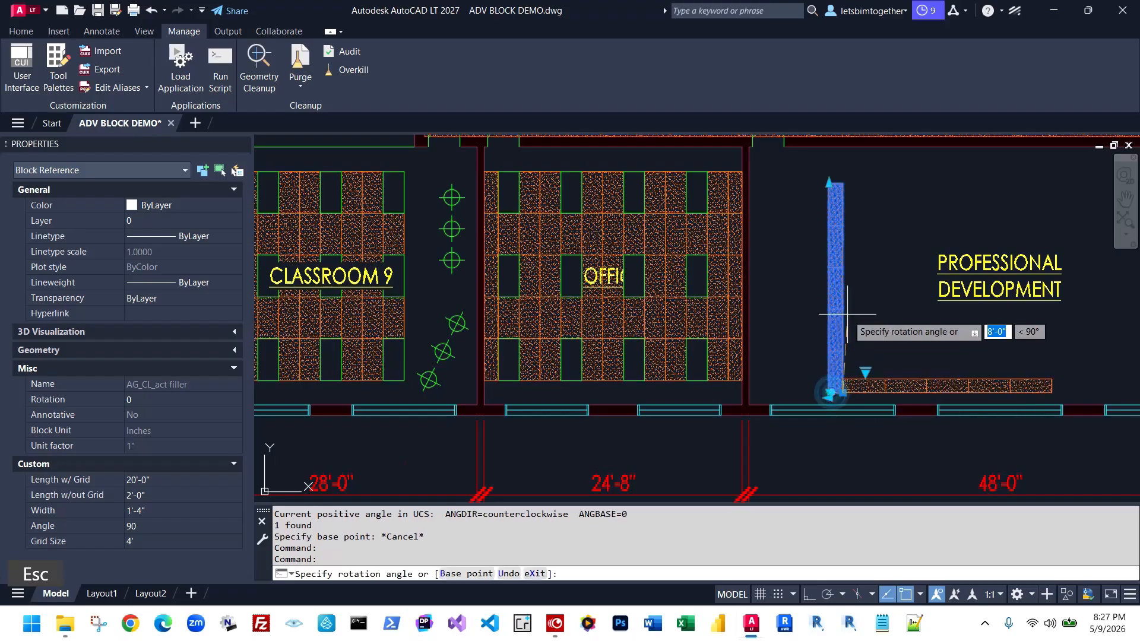
left_click(851, 299)
Place the horizontal filler strip at the Office's lower-left wall corner
left_click(842, 393)
scroll(511, 416, "up", 5)
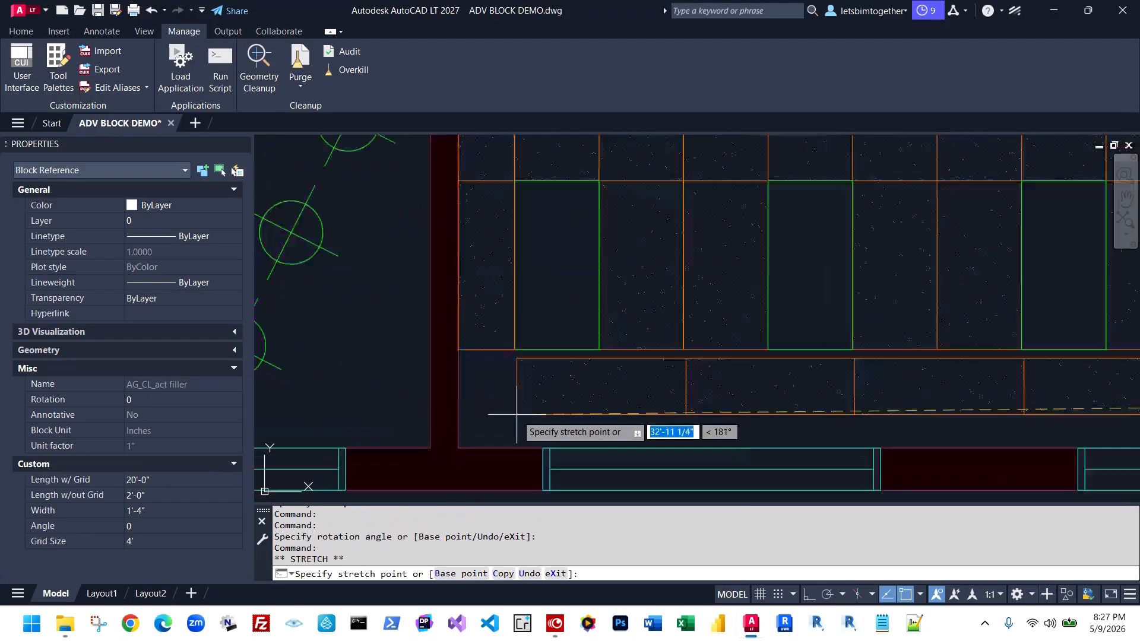
left_click(462, 447)
scroll(532, 380, "down", 3)
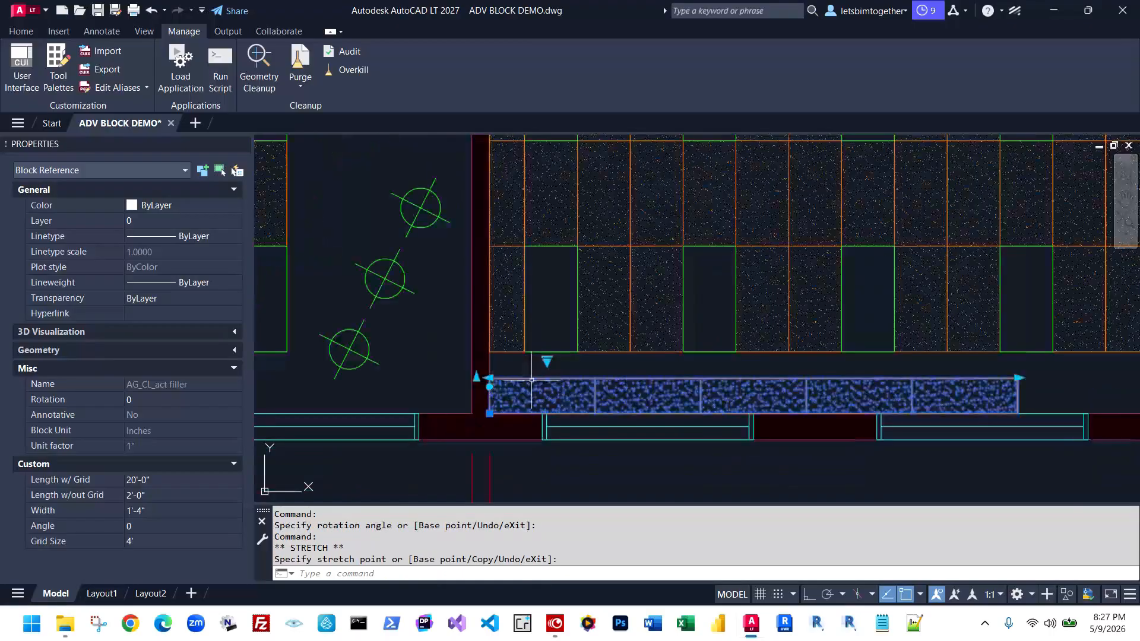
Move the horizontal filler strip to the top-left corner of the Office ceiling block's grid
left_click(490, 414)
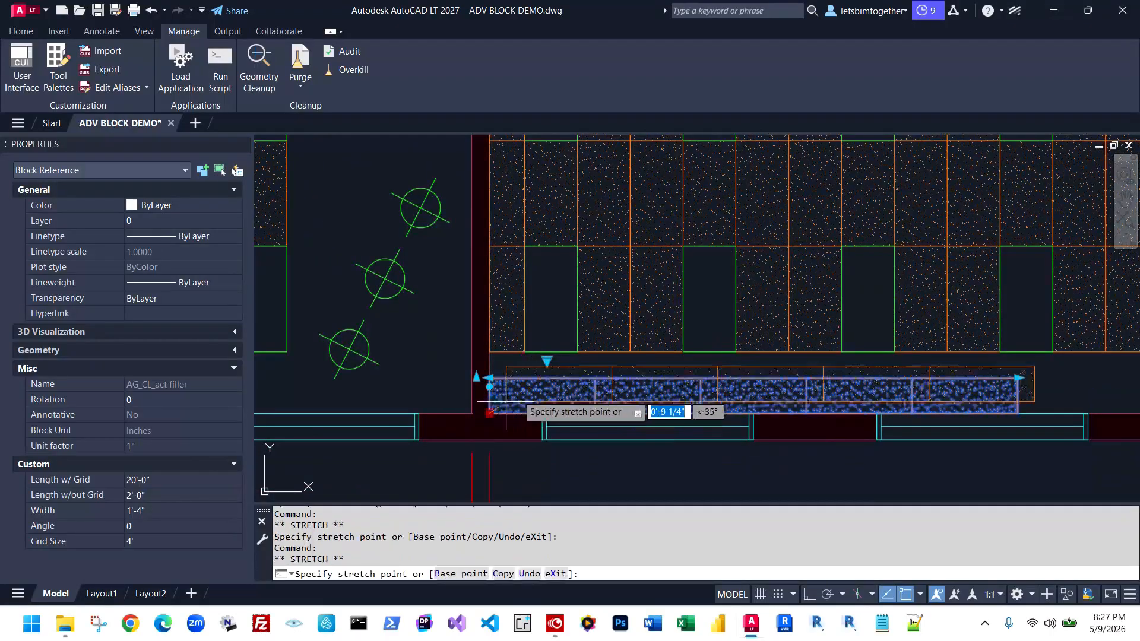
middle_click_drag(558, 188, 578, 351)
scroll(579, 336, "down", 4)
scroll(566, 176, "up", 4)
left_click(561, 218)
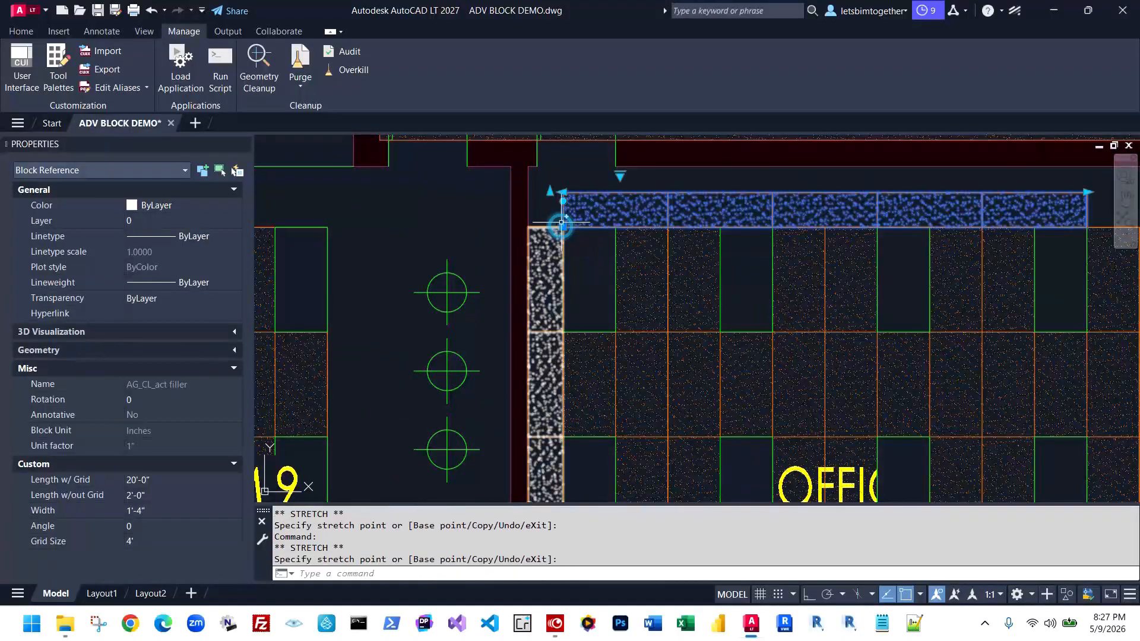
Set the horizontal filler strip's grid size to 2'
scroll(624, 250, "up", 5)
scroll(736, 250, "down", 4)
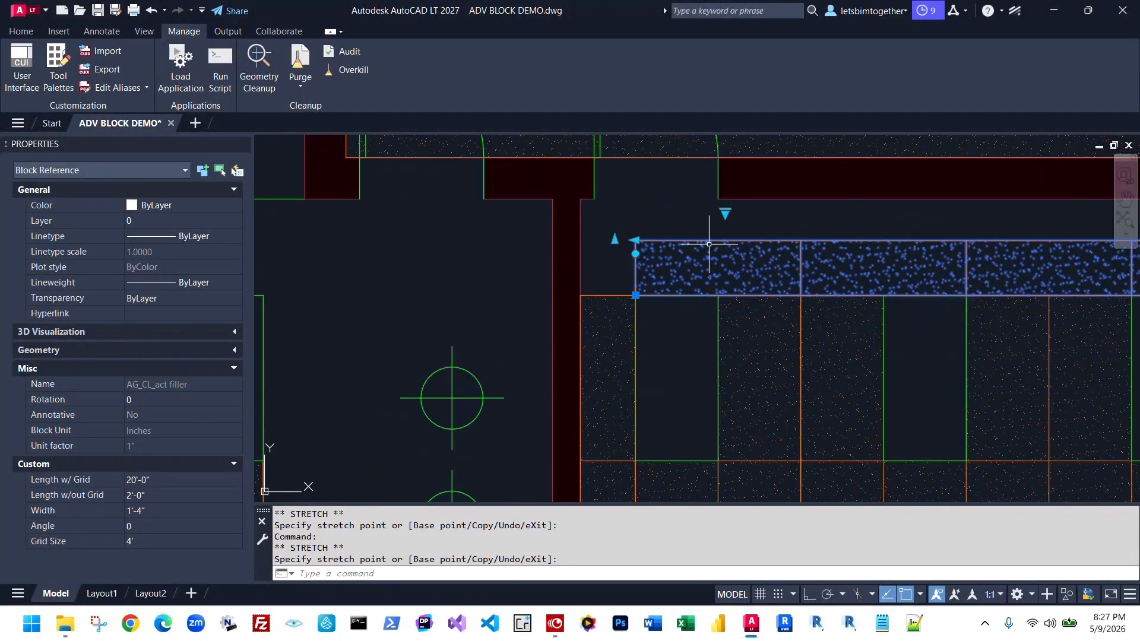
left_click(737, 238)
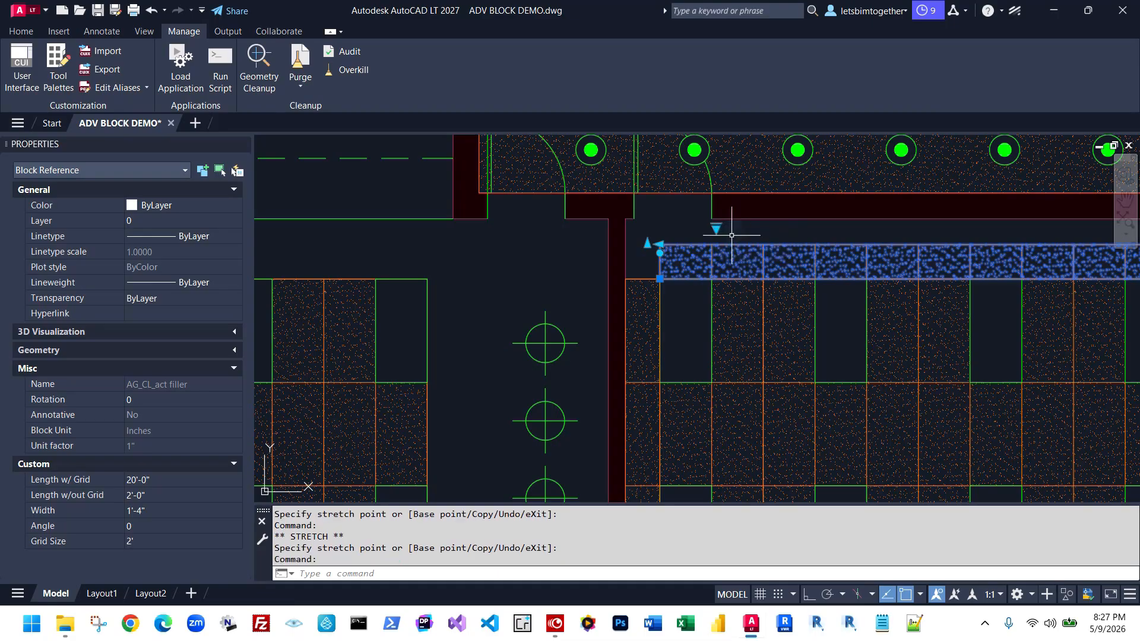
Extend the horizontal filler to the left wall with a 3'-4" length without grid, and widen it to 2'-4" up to the upper wall
scroll(613, 254, "up", 4)
left_click(611, 237)
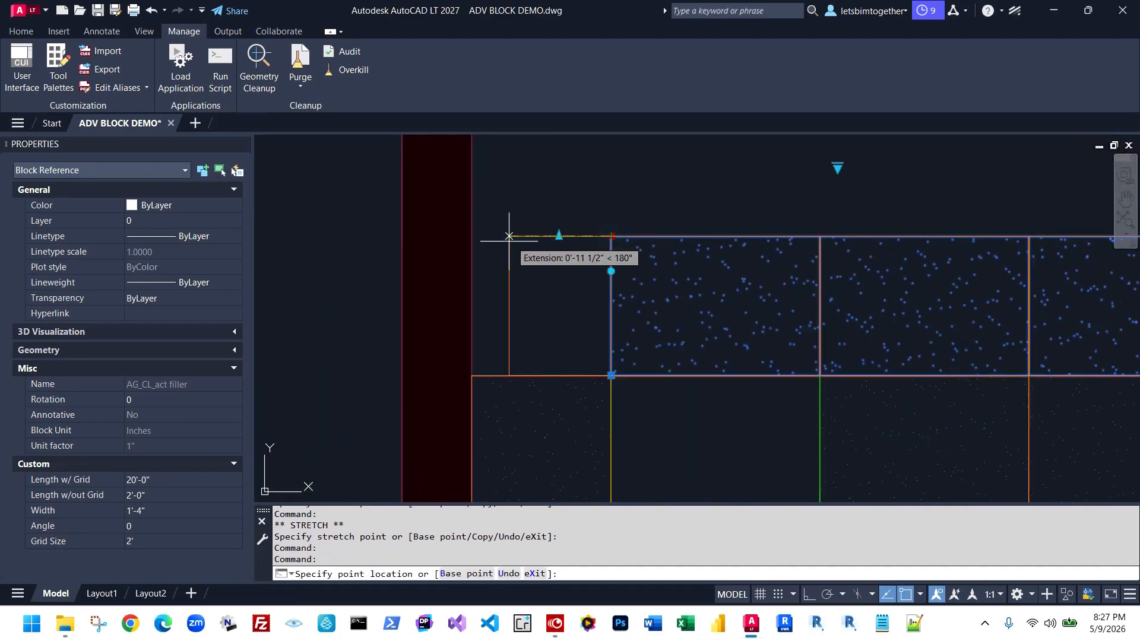
scroll(478, 243, "down", 4)
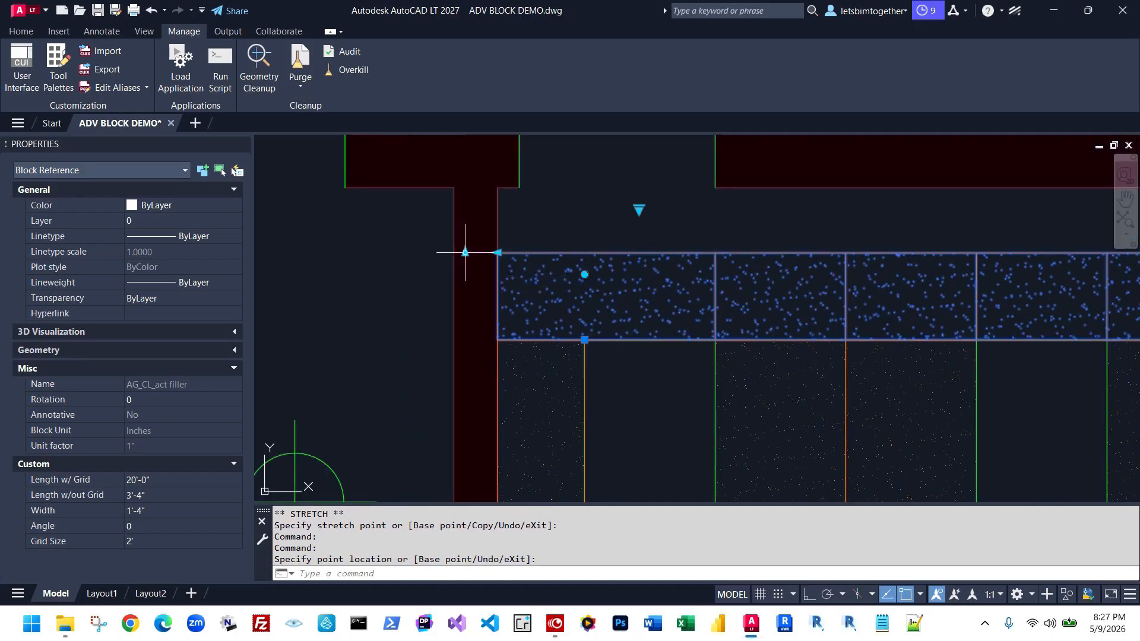
left_click(482, 223)
scroll(475, 244, "down", 3)
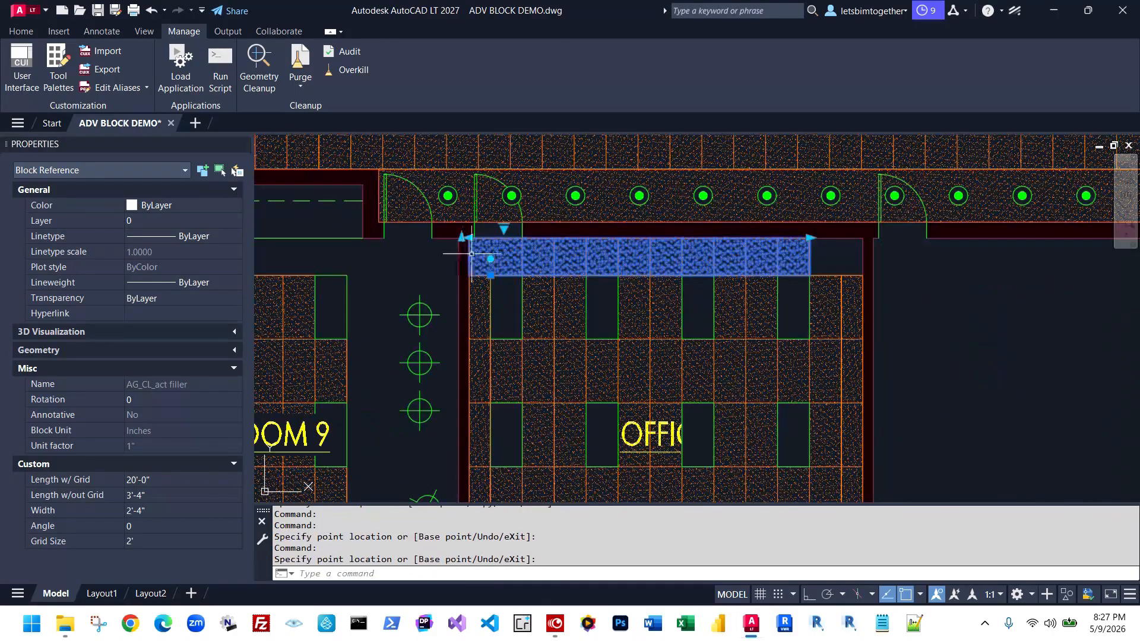
Pull the horizontal filler's left end back to the ceiling block's corner, giving a 2'-0" length without grid
scroll(585, 300, "up", 3)
scroll(445, 220, "up", 4)
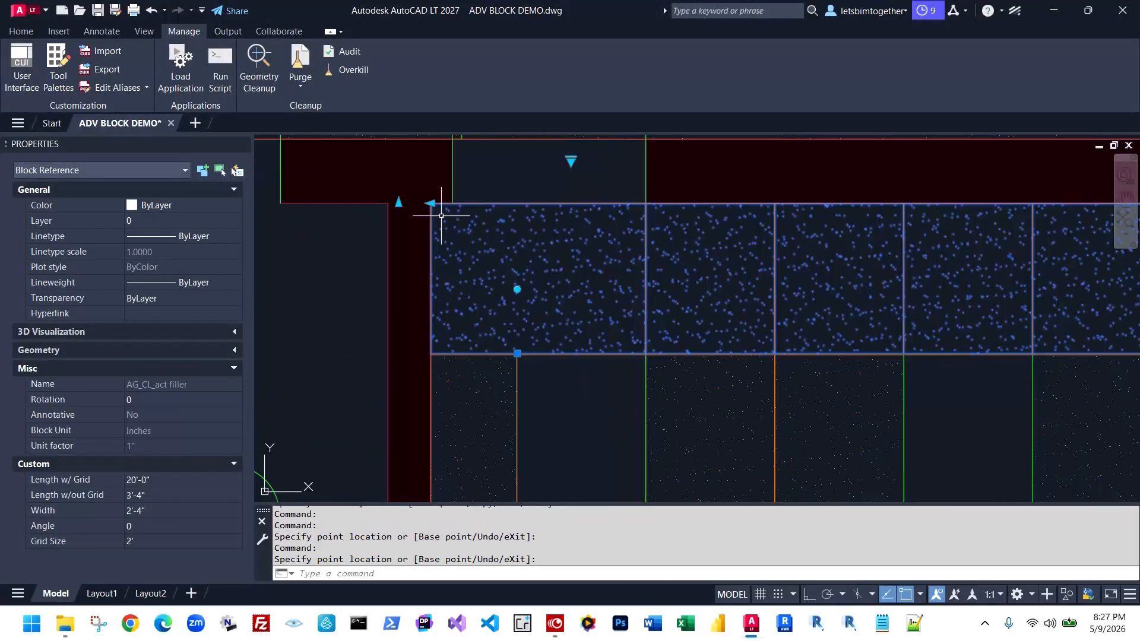
left_click(431, 203)
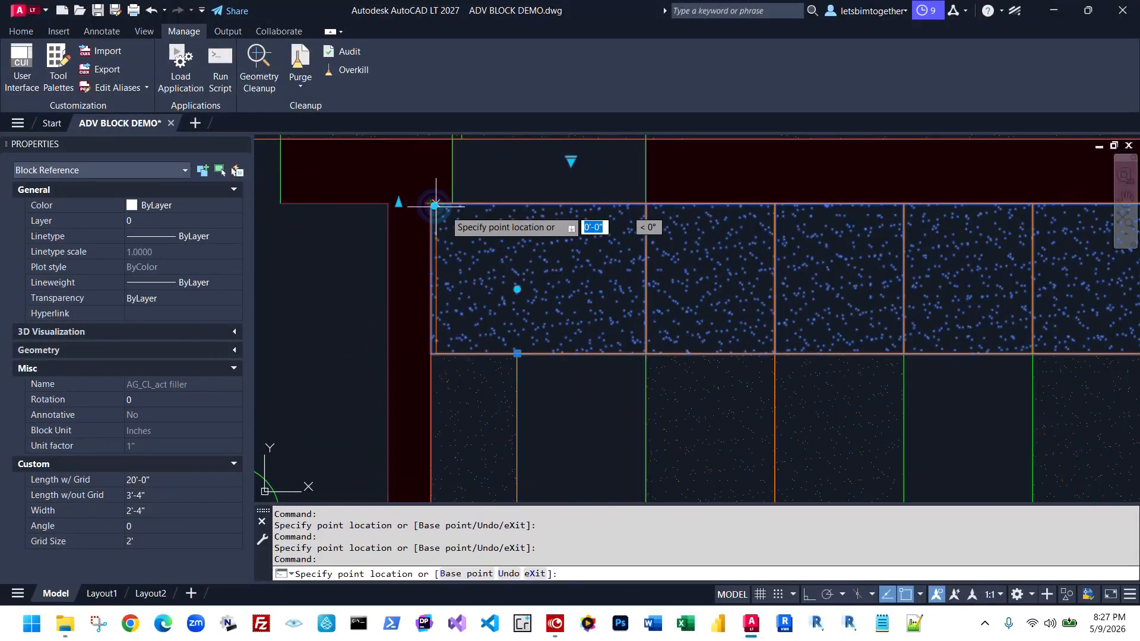
left_click(517, 354)
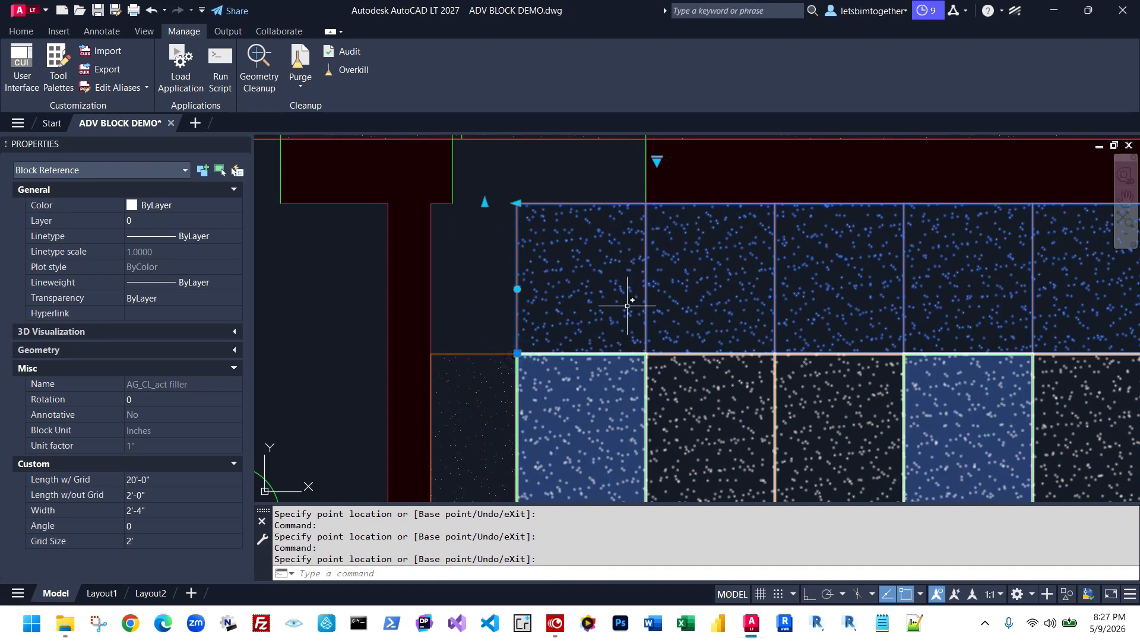
Move the horizontal filler strip one 2' grid cell to the left along the ceiling grid
type("M")
key("space")
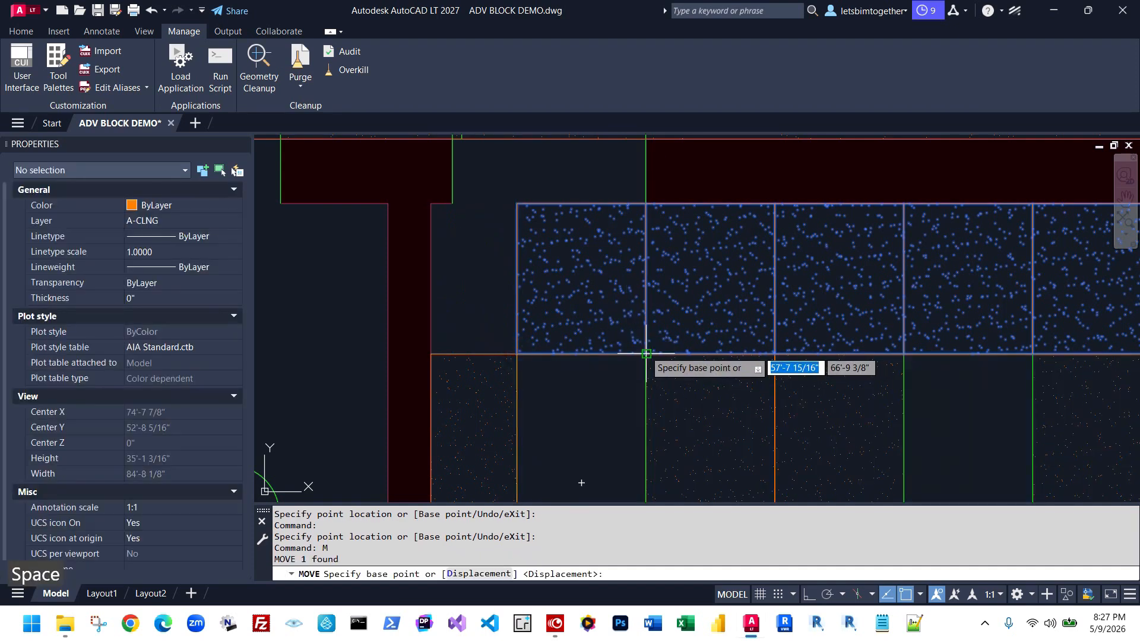
left_click(646, 354)
left_click(517, 354)
key("Escape")
Trim the filler's left end to the wall face at 1'-4" without grid, and stretch its gridded length to 25'-4" to the right wall
left_click(526, 280)
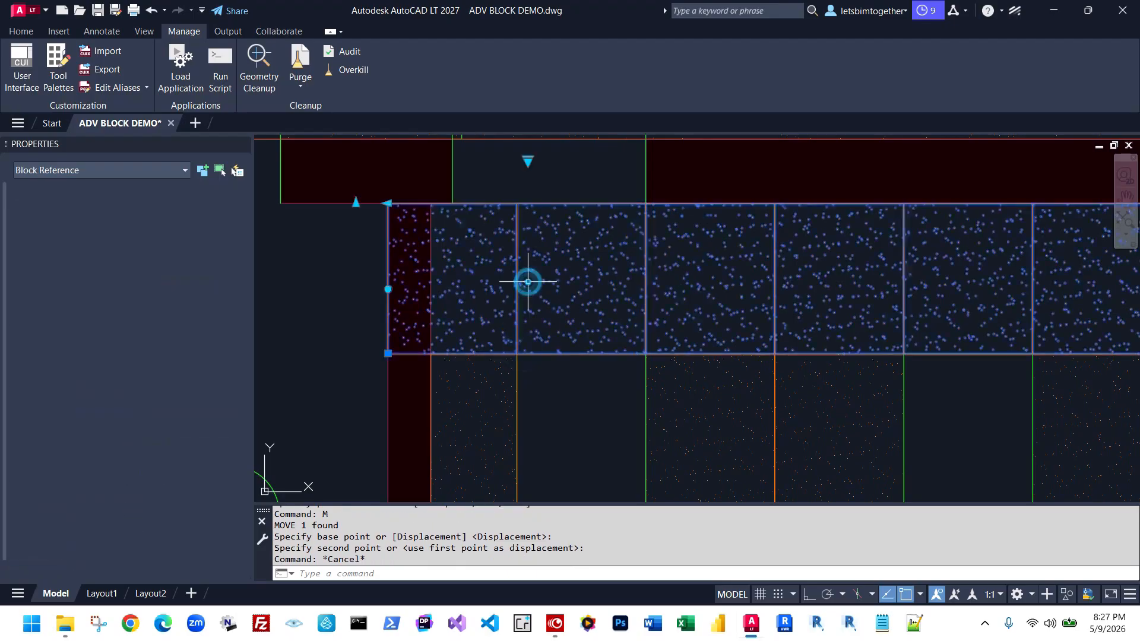
left_click(390, 203)
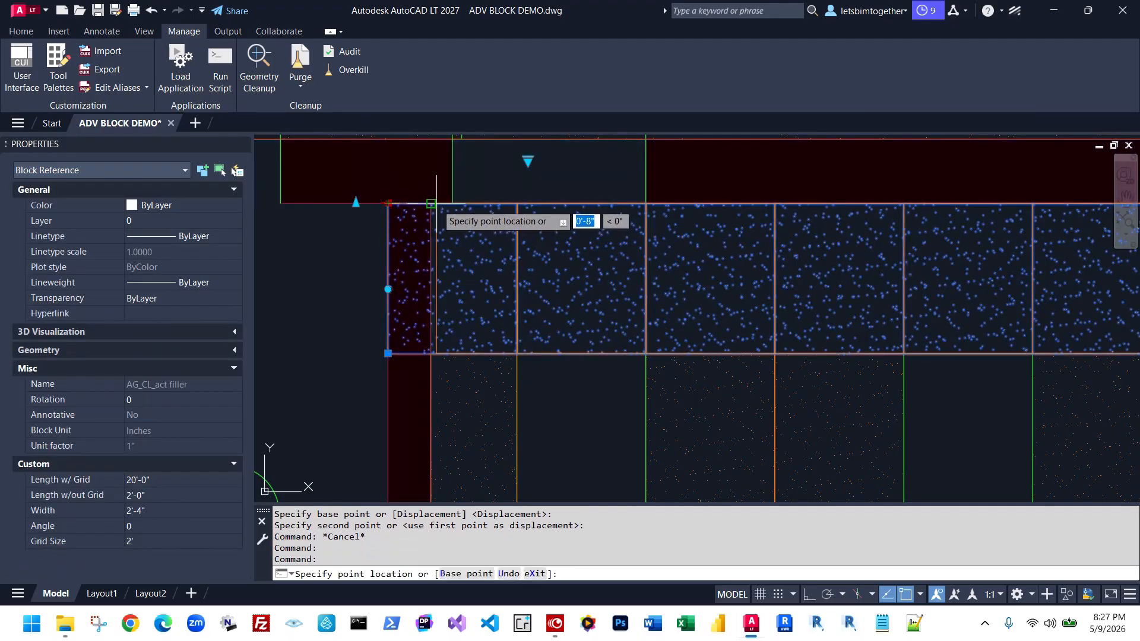
left_click(432, 203)
scroll(450, 254, "down", 3)
scroll(753, 251, "up", 1)
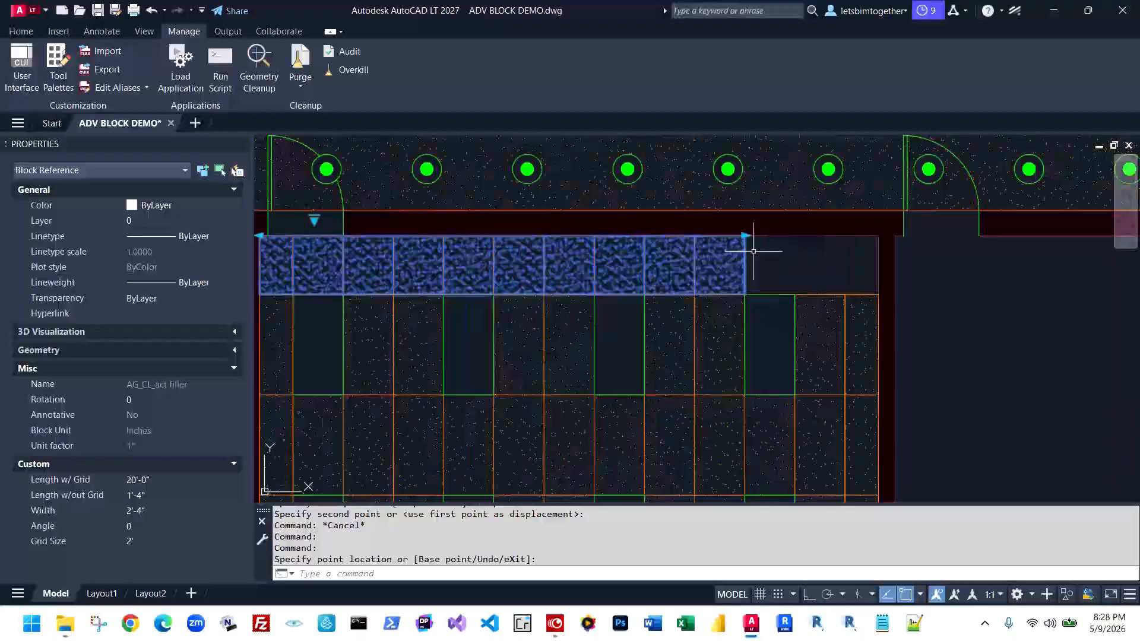
left_click(748, 235)
left_click(879, 236)
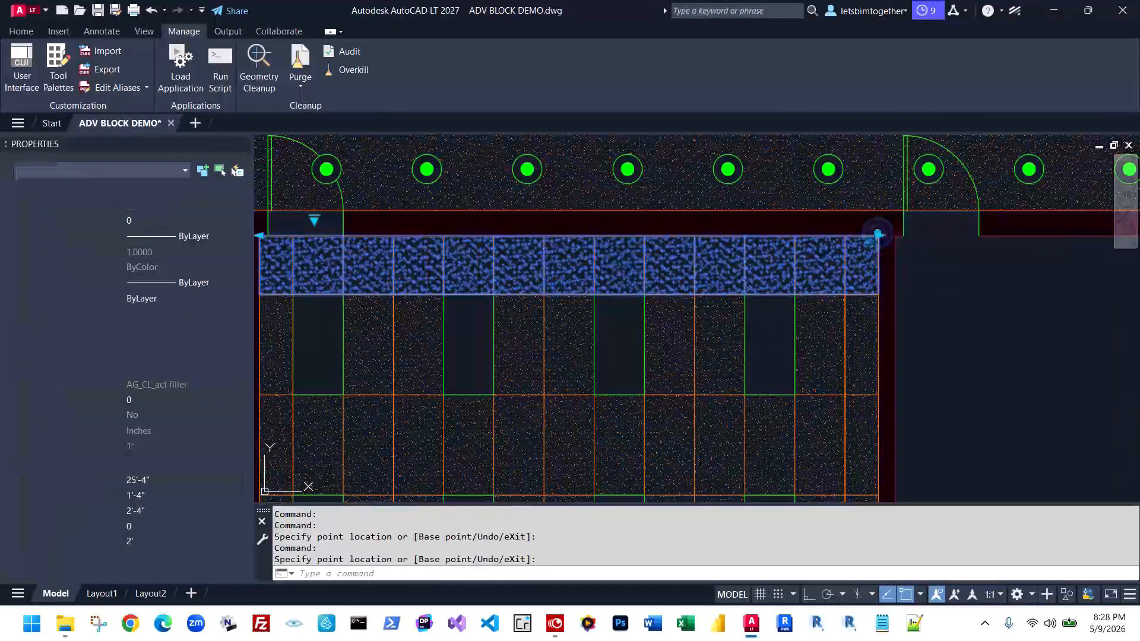
Copy the Office's horizontal filler strip from the upper wall to the gap between the ceiling grid and the lower window wall
key("Escape")
scroll(657, 262, "down", 3)
scroll(611, 273, "up", 4)
type("c")
key("space")
left_click(588, 243)
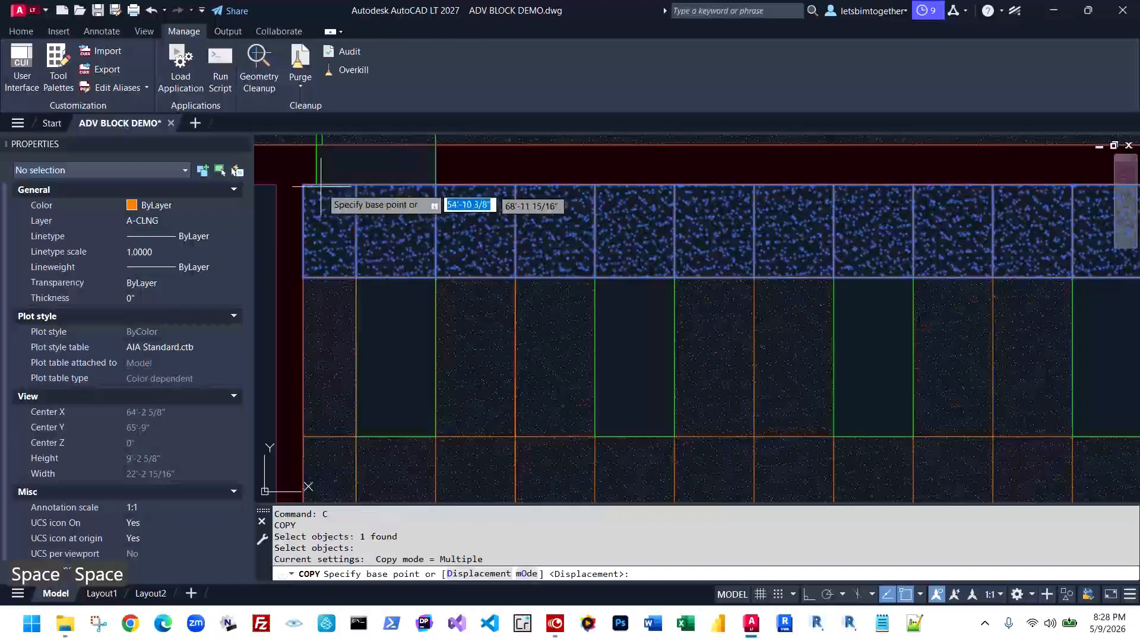
left_click(306, 183)
scroll(416, 294, "down", 3)
scroll(395, 315, "up", 5)
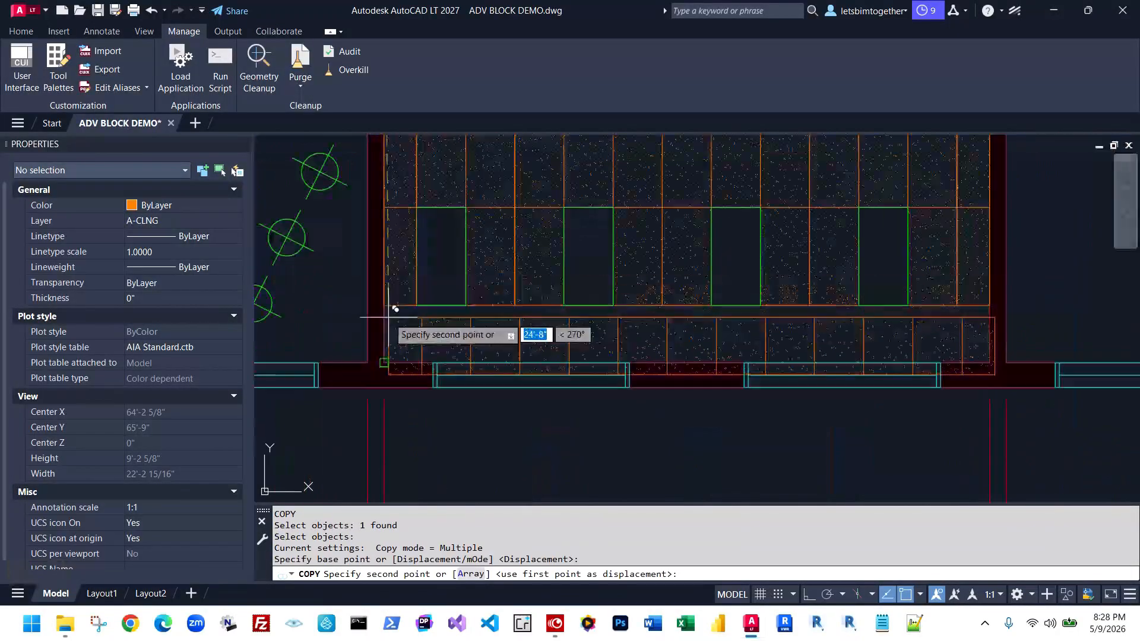
left_click(369, 269)
key("Escape")
scroll(535, 234, "down", 5)
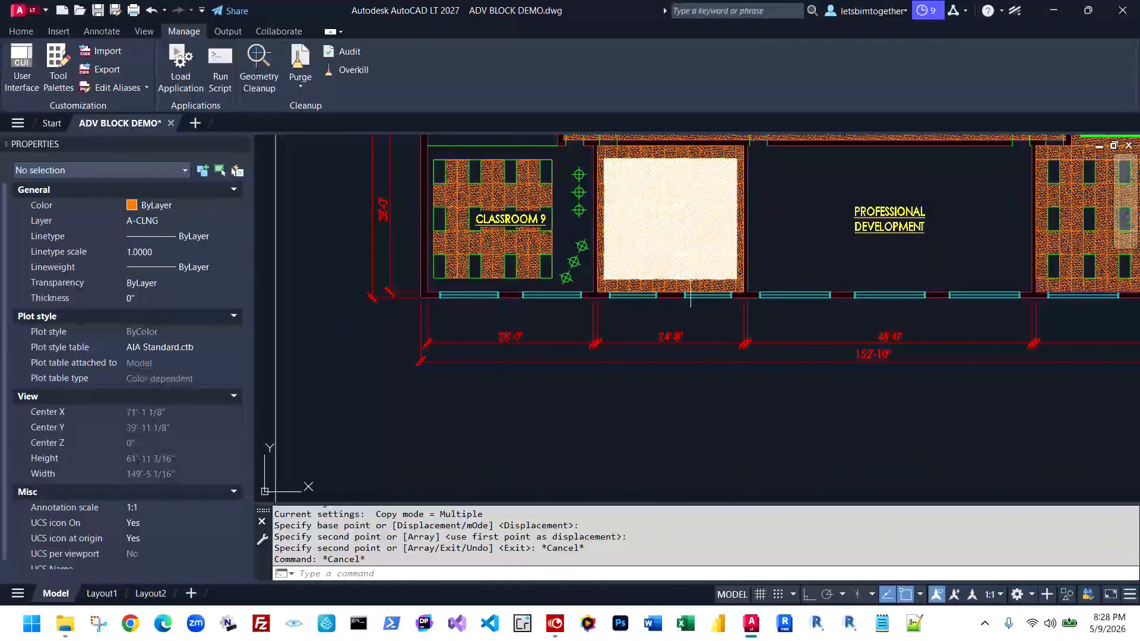
Examine the ceiling layouts along the lower row of rooms, from Office and Professional Development to Lab and Classroom 9
scroll(582, 193, "up", 2)
scroll(576, 279, "down", 6)
middle_click_drag(692, 274, 622, 302)
scroll(633, 300, "up", 6)
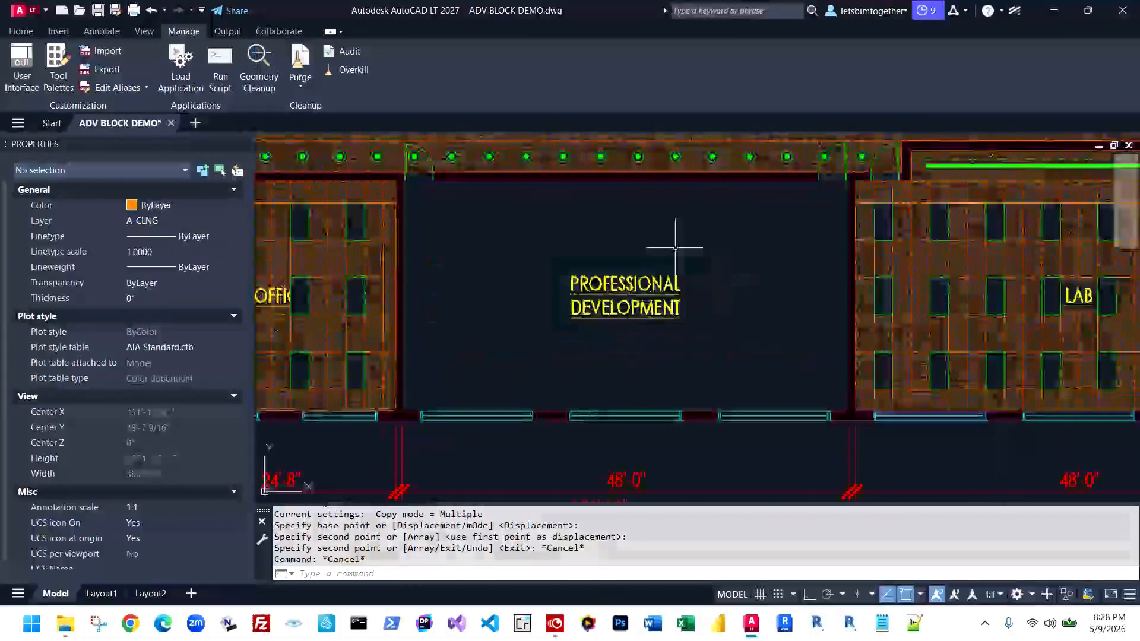
scroll(511, 308, "down", 2)
middle_click_drag(970, 239, 465, 329)
middle_click_drag(663, 284, 489, 369)
scroll(489, 368, "down", 4)
scroll(597, 302, "up", 6)
scroll(438, 259, "up", 2)
middle_click_drag(438, 258, 713, 301)
scroll(737, 273, "down", 4)
middle_click_drag(475, 423, 797, 187)
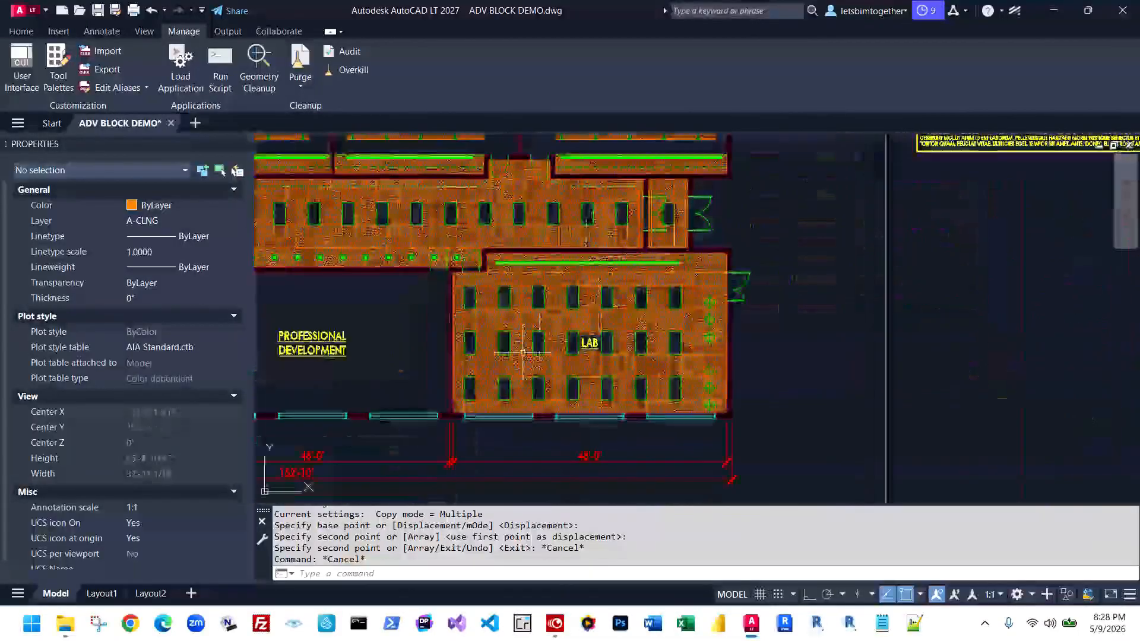
middle_click_drag(523, 353, 854, 295)
middle_click_drag(736, 309, 950, 324)
scroll(546, 284, "up", 4)
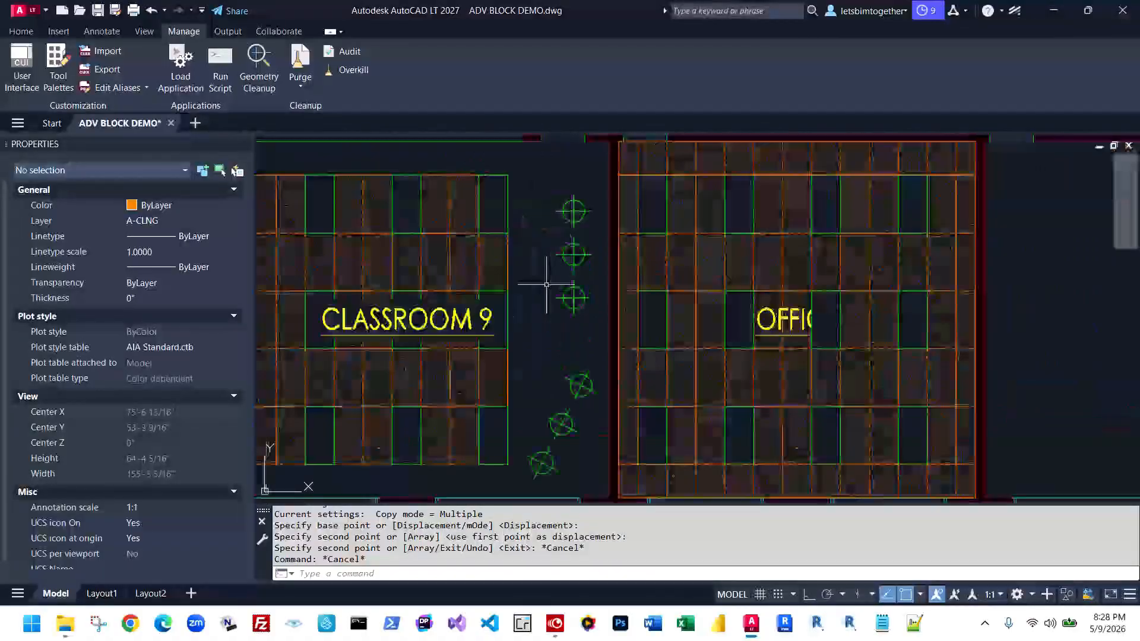
Regenerate the whole drawing with REGENALL to update the light counts in the Lighting Schedule
scroll(527, 336, "down", 6)
middle_click_drag(779, 295, 233, 416)
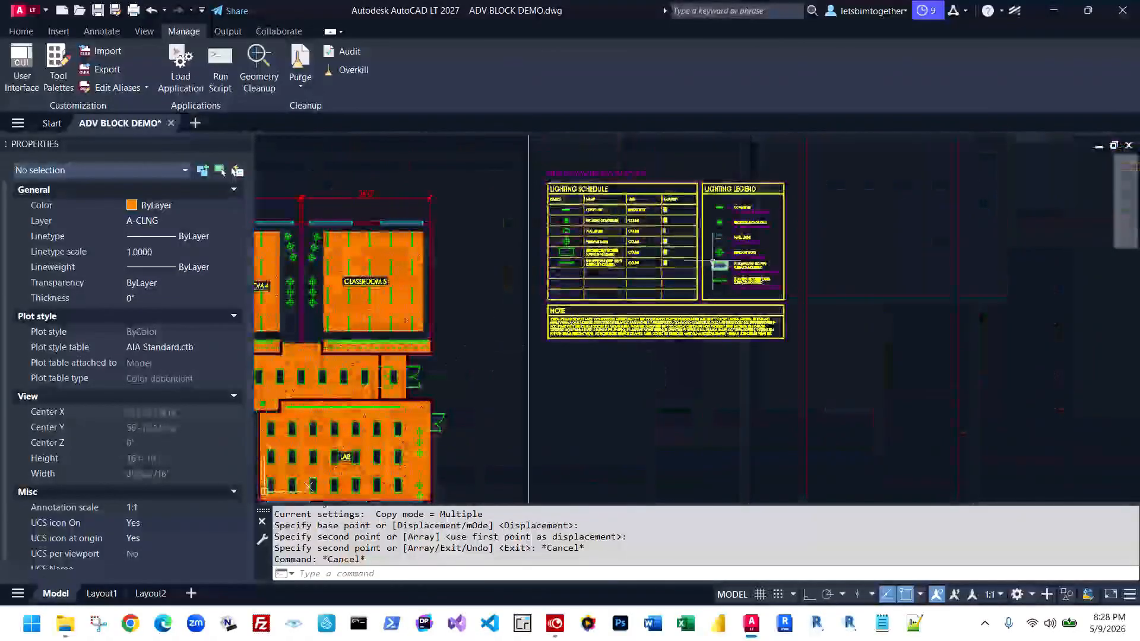
scroll(713, 261, "up", 6)
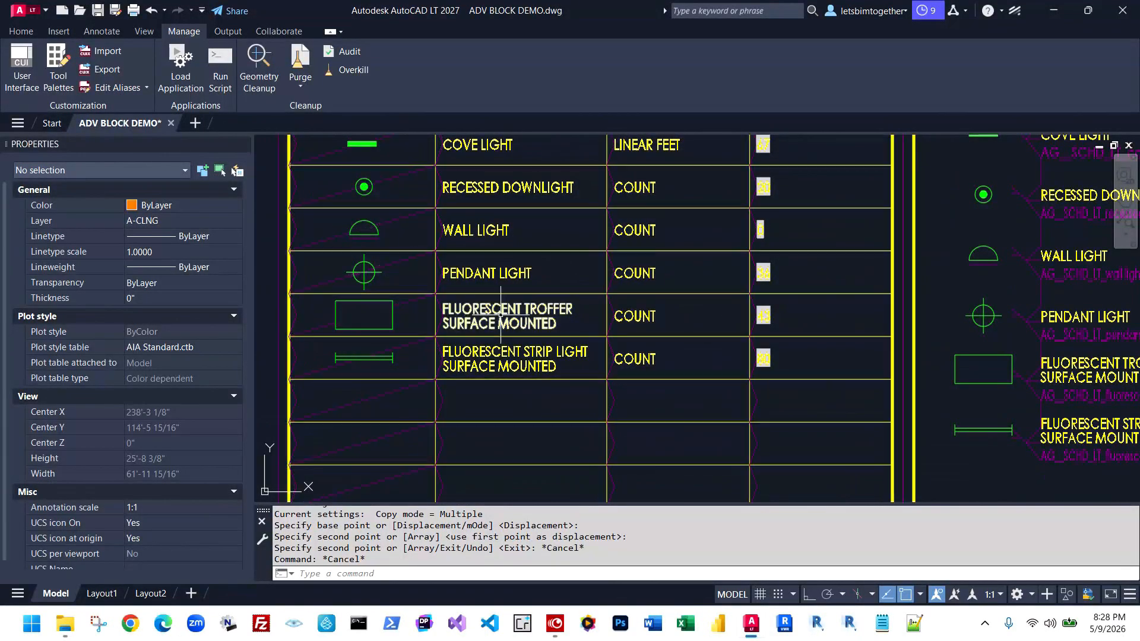
scroll(736, 316, "up", 2)
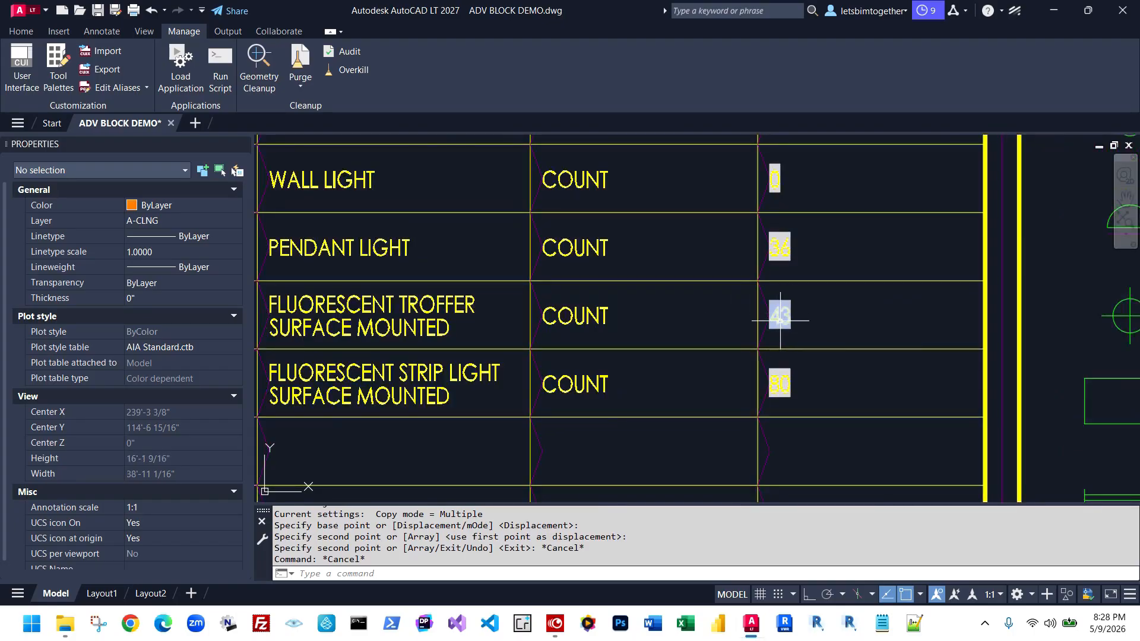
key("Escape")
type("rea")
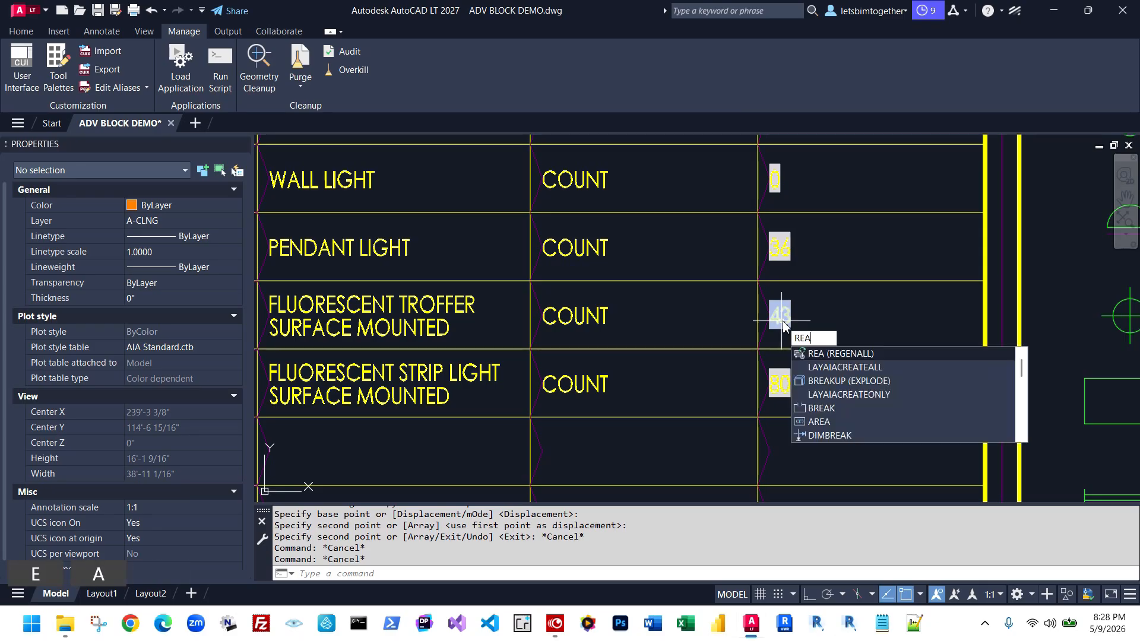
key("Return")
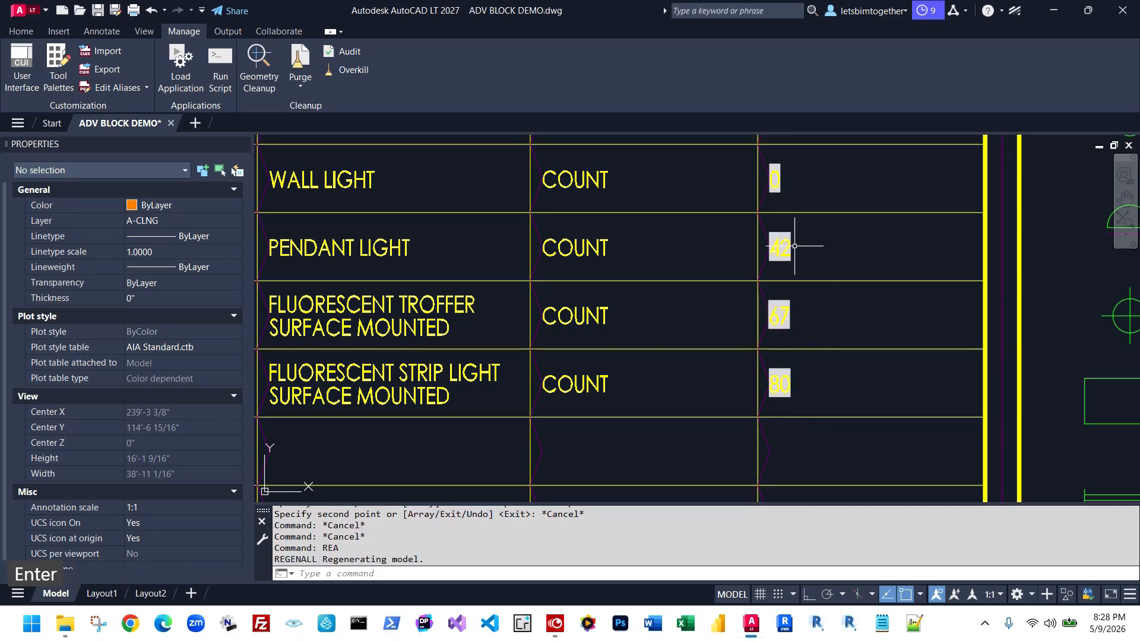
Copy the Office's dynamic room ceiling block into the Professional Development room
scroll(909, 239, "down", 6)
scroll(757, 299, "up", 10)
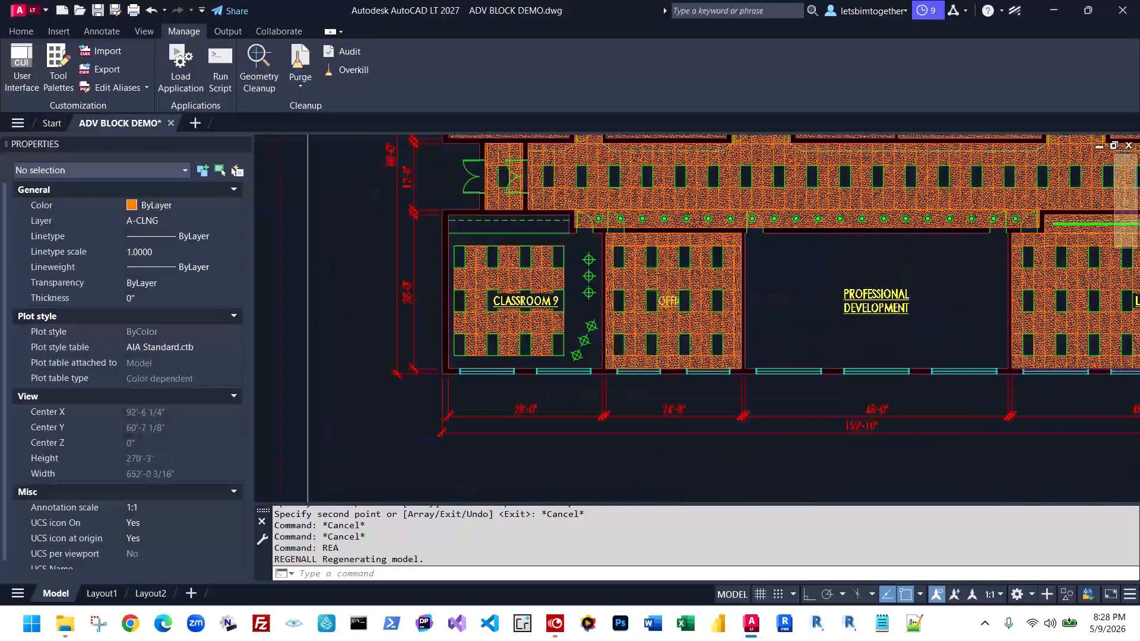
key("Escape")
key("space")
left_click(650, 245)
key("space")
left_click(638, 267)
left_click(899, 259)
key("Escape")
Reset the copied room ceiling block in the Professional Development room to its default settings
left_click(880, 345)
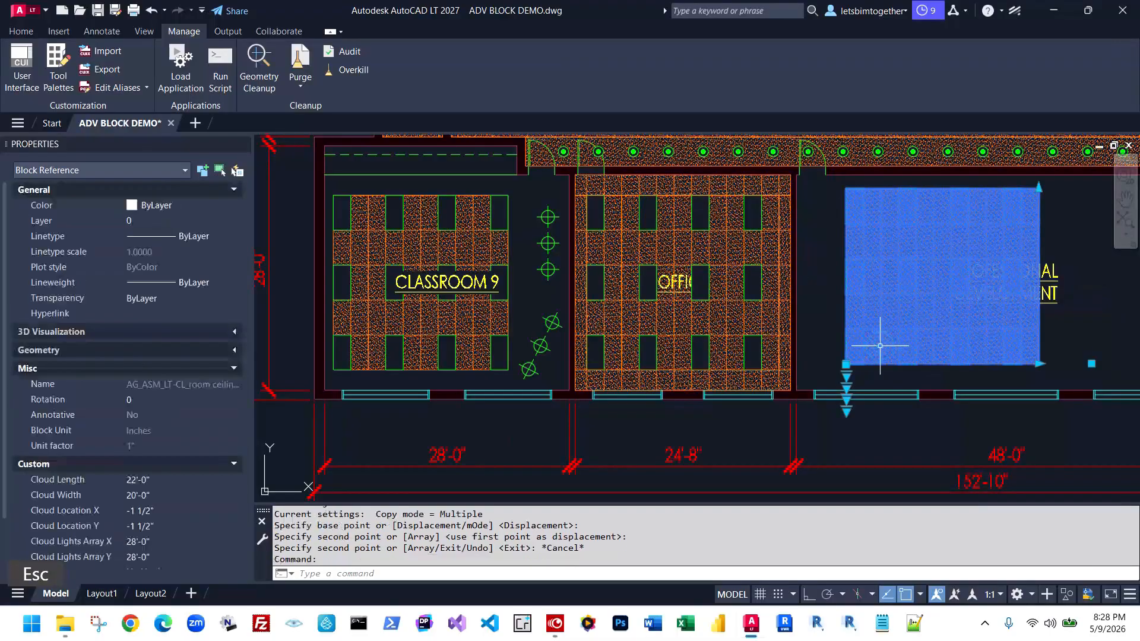
left_click(847, 379)
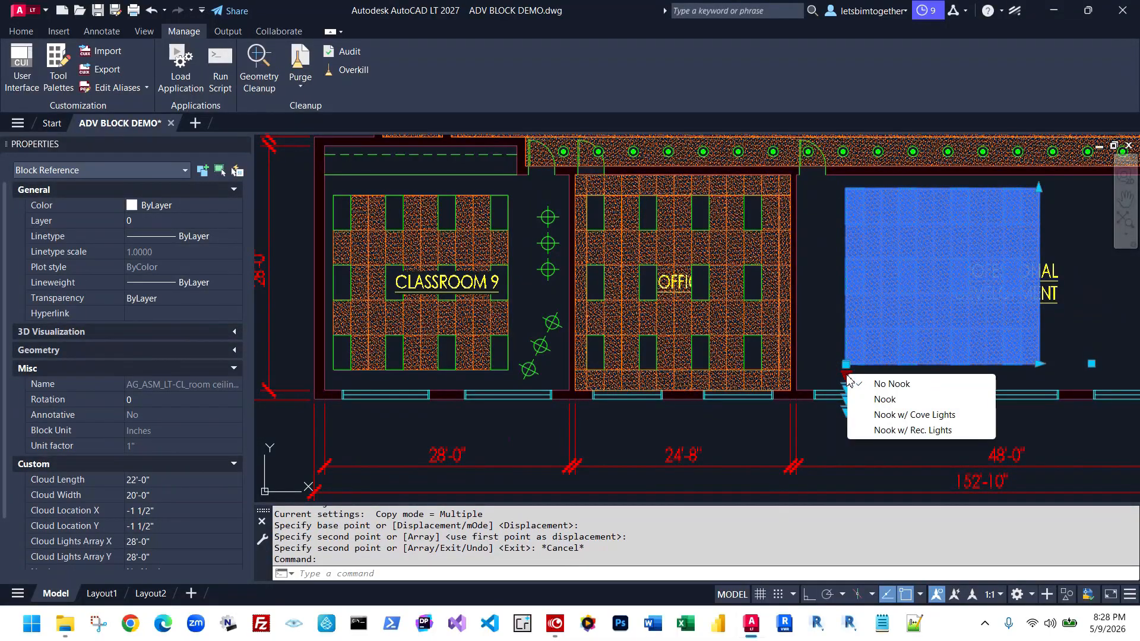
key("Escape")
right_click(865, 315)
left_click(894, 235)
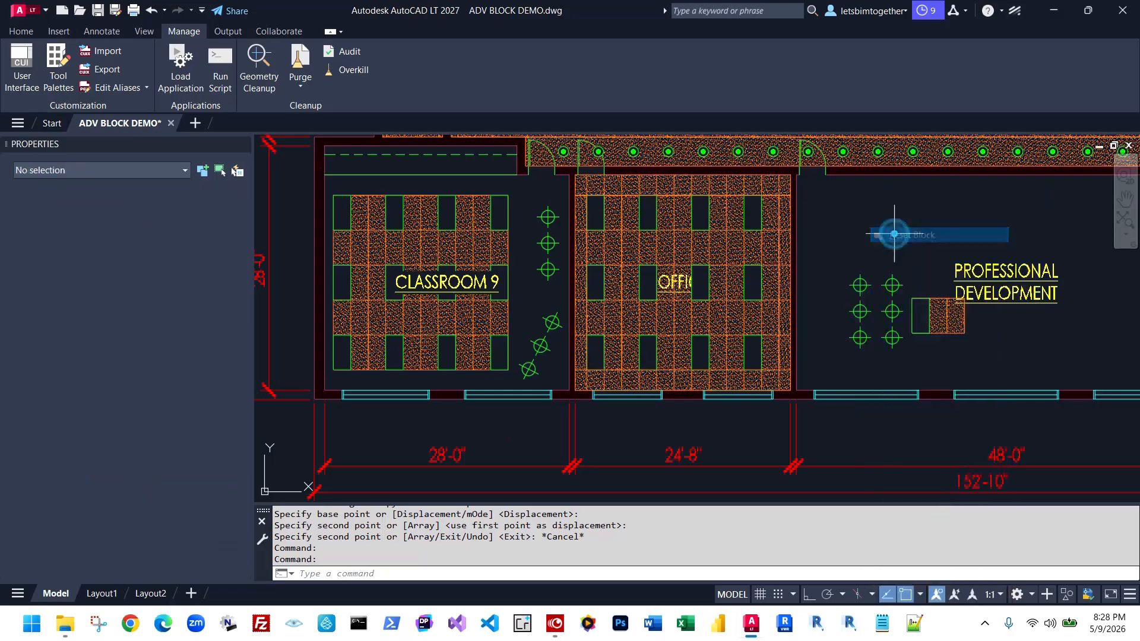
key("Escape")
Move both columns of pendant lights in the reset ceiling block out of the room, below its lower window wall
middle_click_drag(952, 351, 748, 344)
left_click(674, 367)
left_click(661, 309)
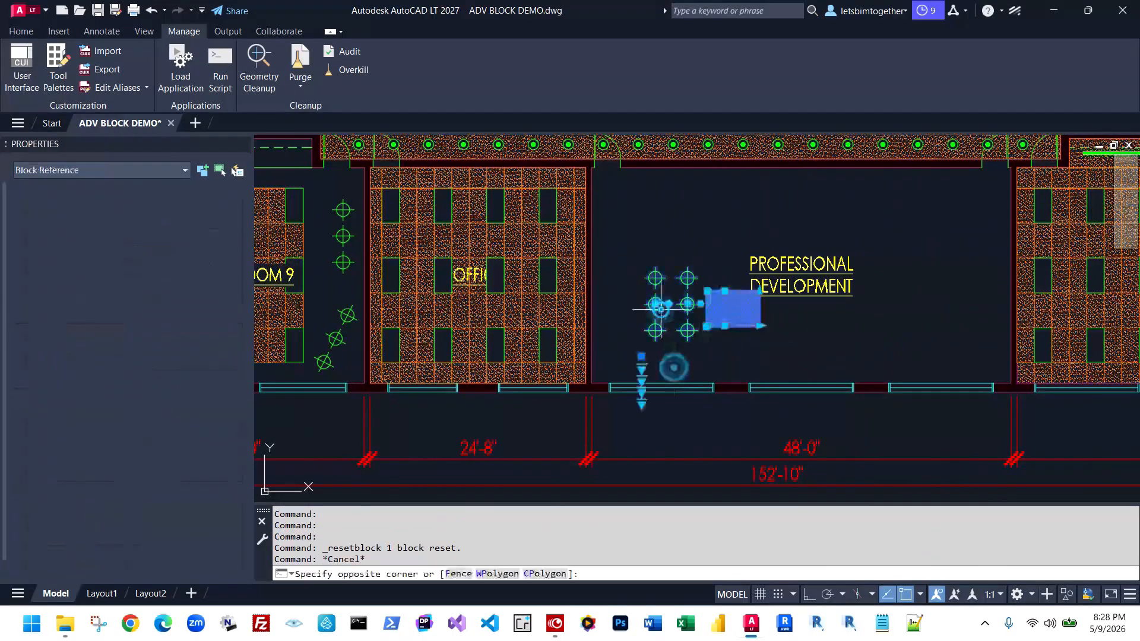
left_click(656, 304)
middle_click_drag(827, 404, 773, 316)
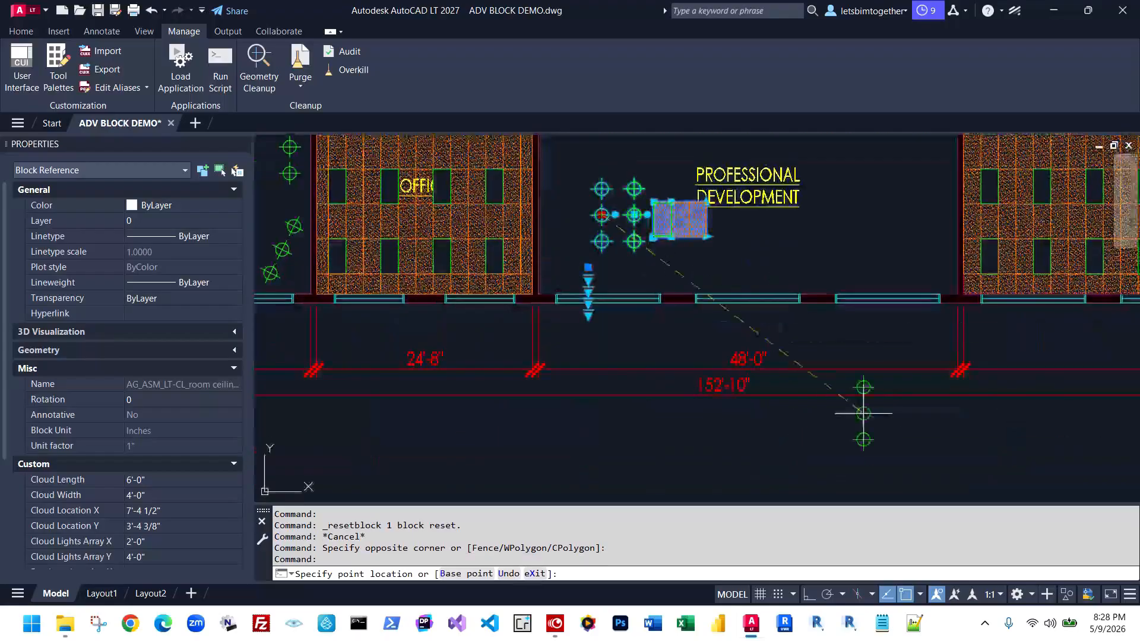
left_click(916, 362)
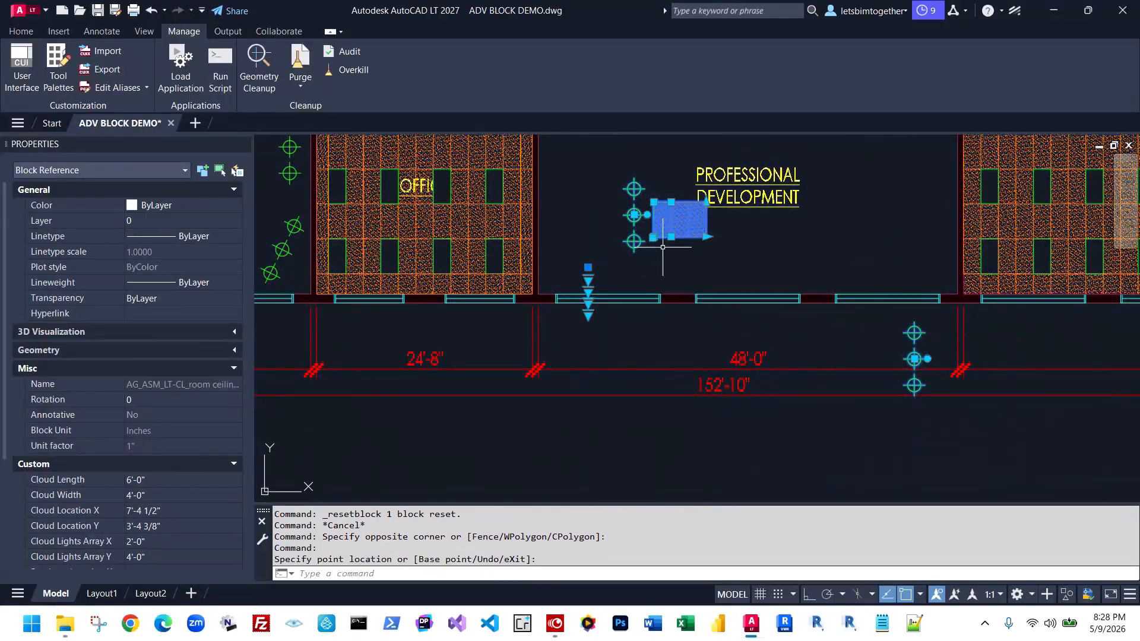
left_click(635, 215)
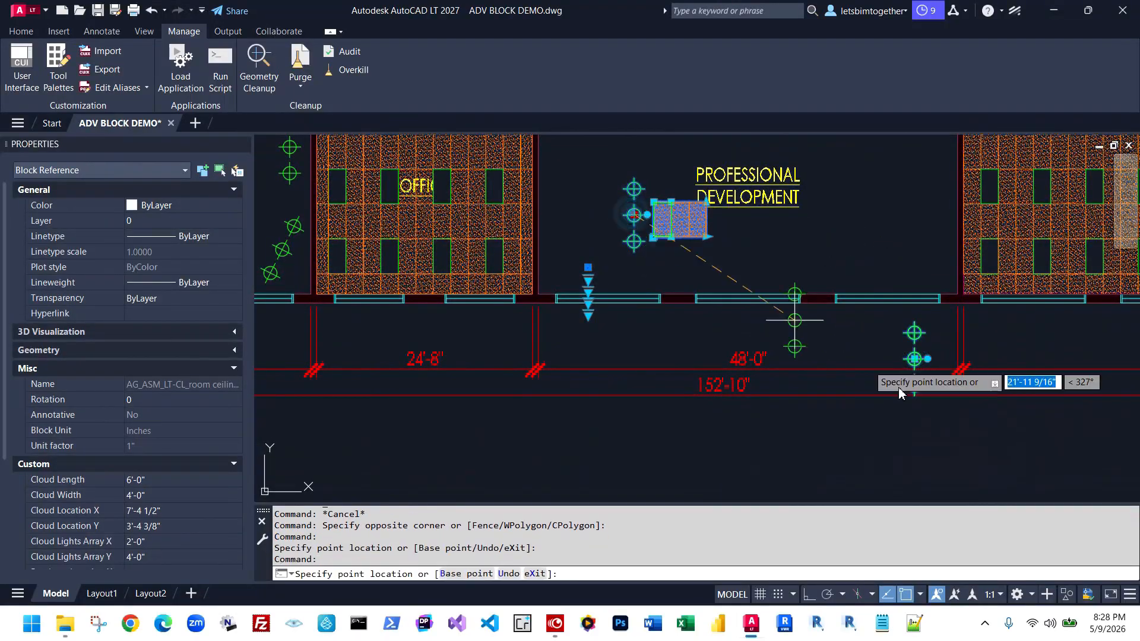
left_click(867, 366)
mouse_move(799, 257)
middle_mouse_down()
mouse_move(837, 356)
mouse_move(769, 339)
mouse_move(497, 323)
middle_mouse_up()
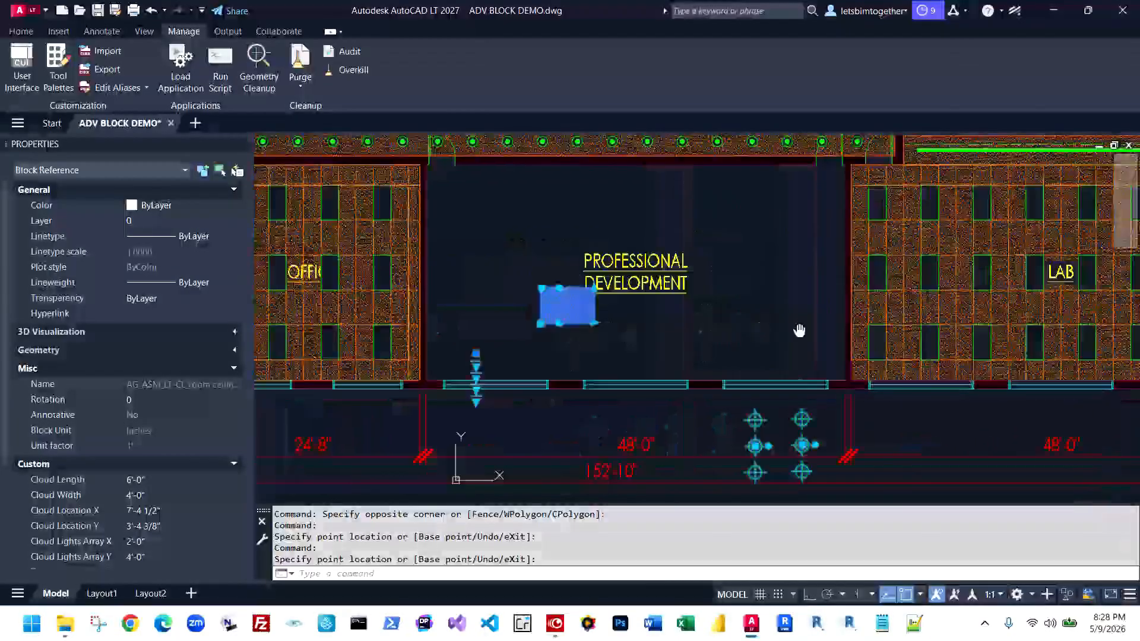
Change the ceiling block's visibility option so both pendant light groups are hidden
middle_click_drag(799, 330, 889, 329)
scroll(597, 376, "up", 2)
left_click(545, 359)
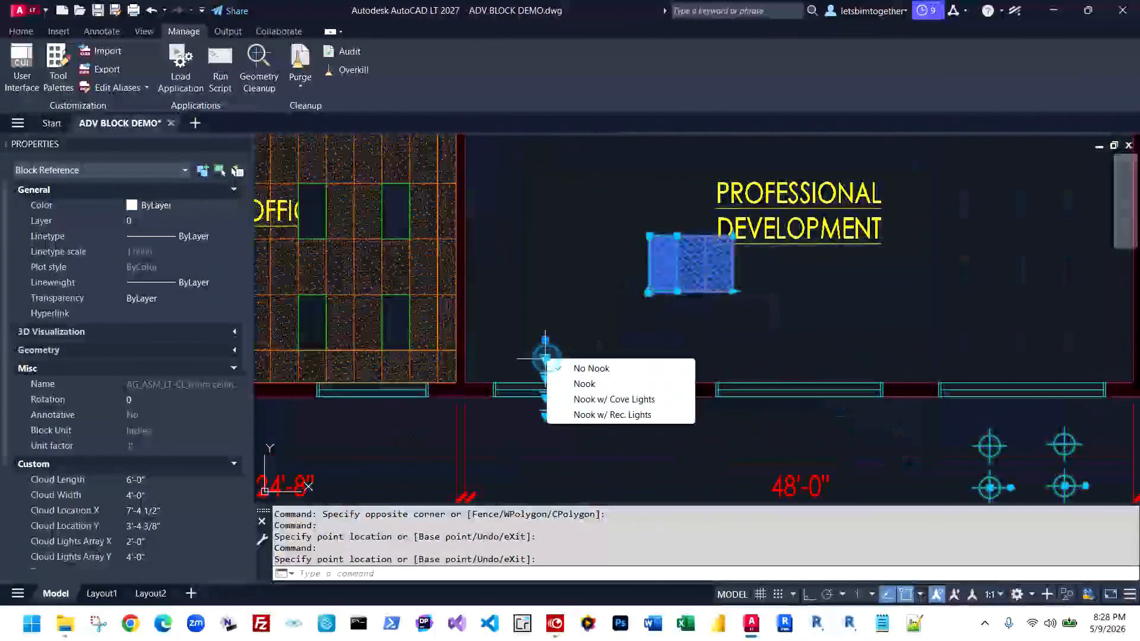
left_click(546, 378)
left_click(546, 379)
left_click(579, 400)
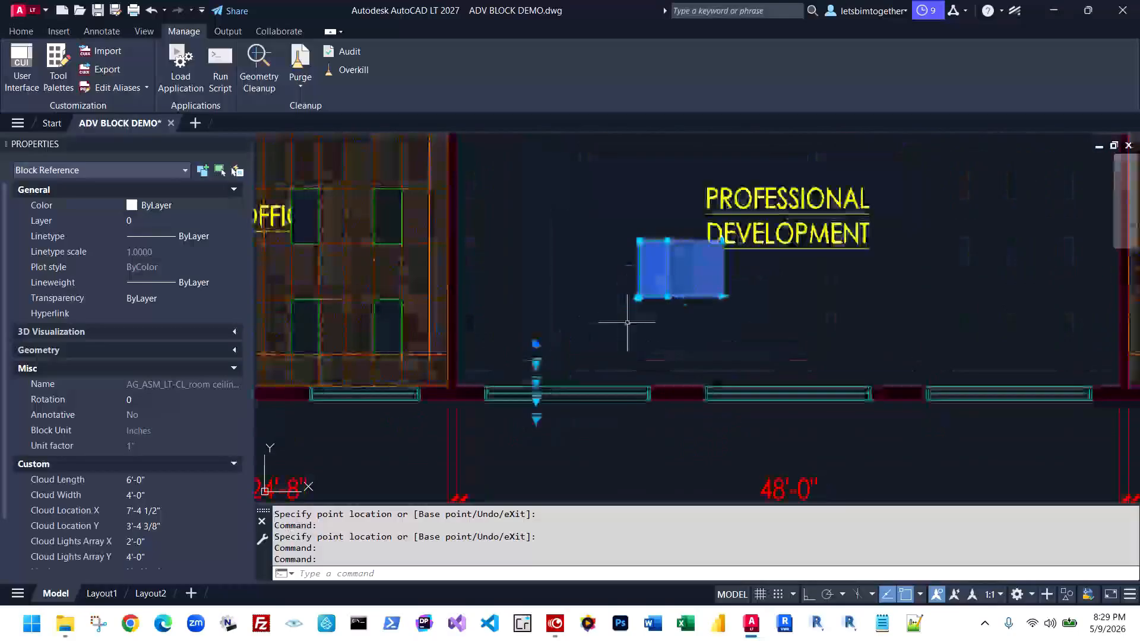
Move the ceiling block's insertion point to the lower-left inside wall corner of the Professional Development room
key("Escape")
left_click(656, 321)
left_click(630, 279)
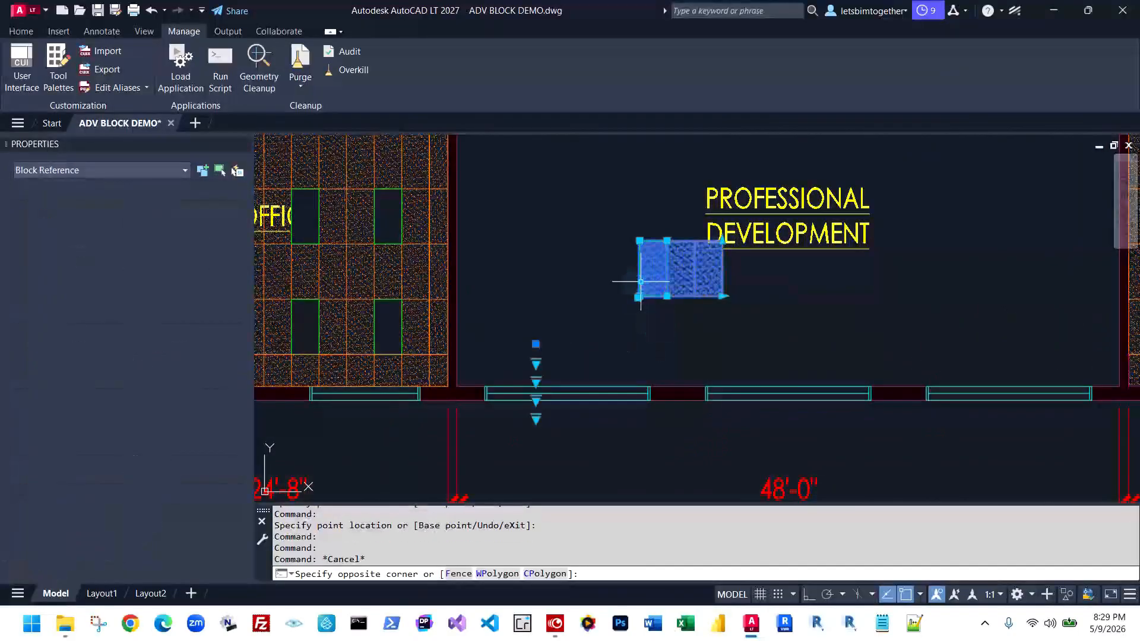
scroll(635, 308, "up", 3)
scroll(639, 291, "down", 2)
scroll(636, 287, "up", 4)
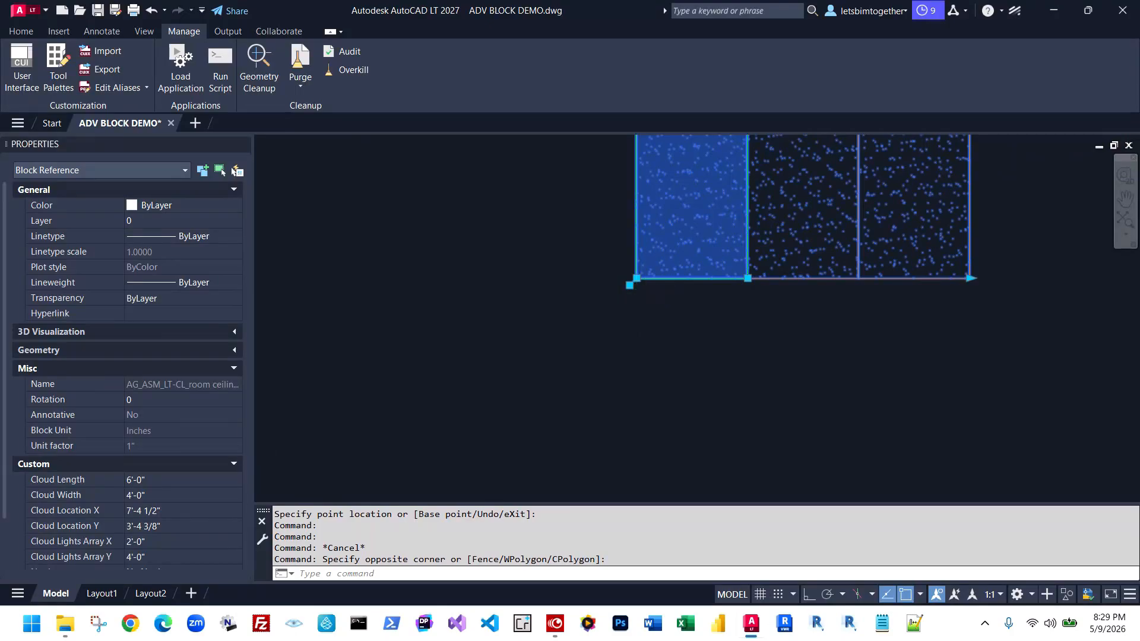
scroll(636, 295, "down", 3)
left_click(545, 329)
scroll(462, 377, "up", 4)
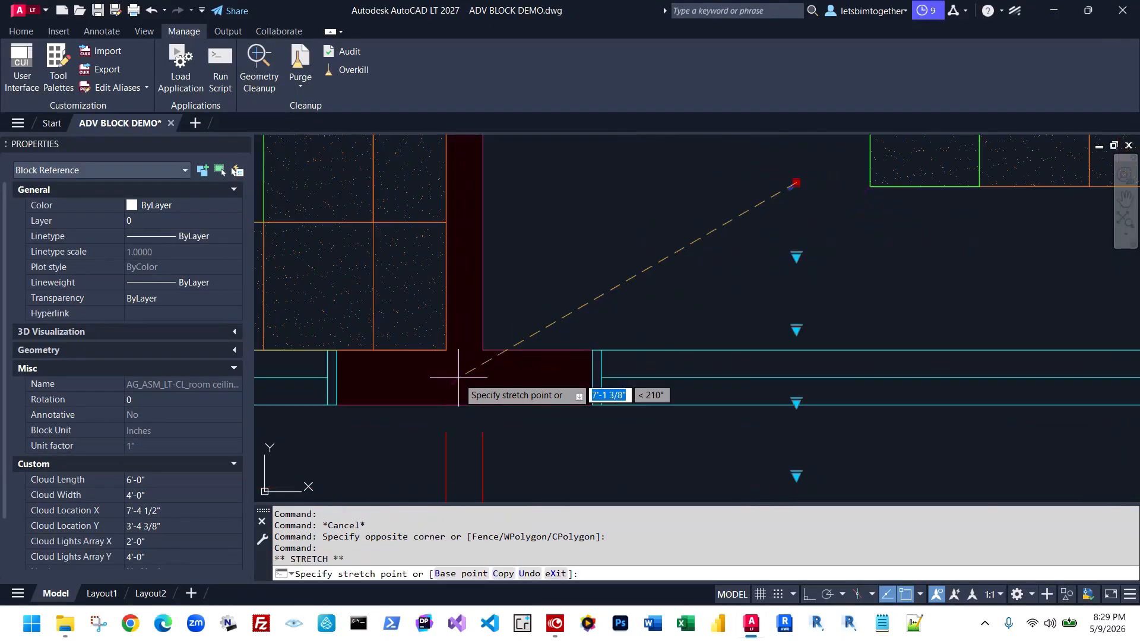
left_click(483, 351)
scroll(492, 378, "down", 2)
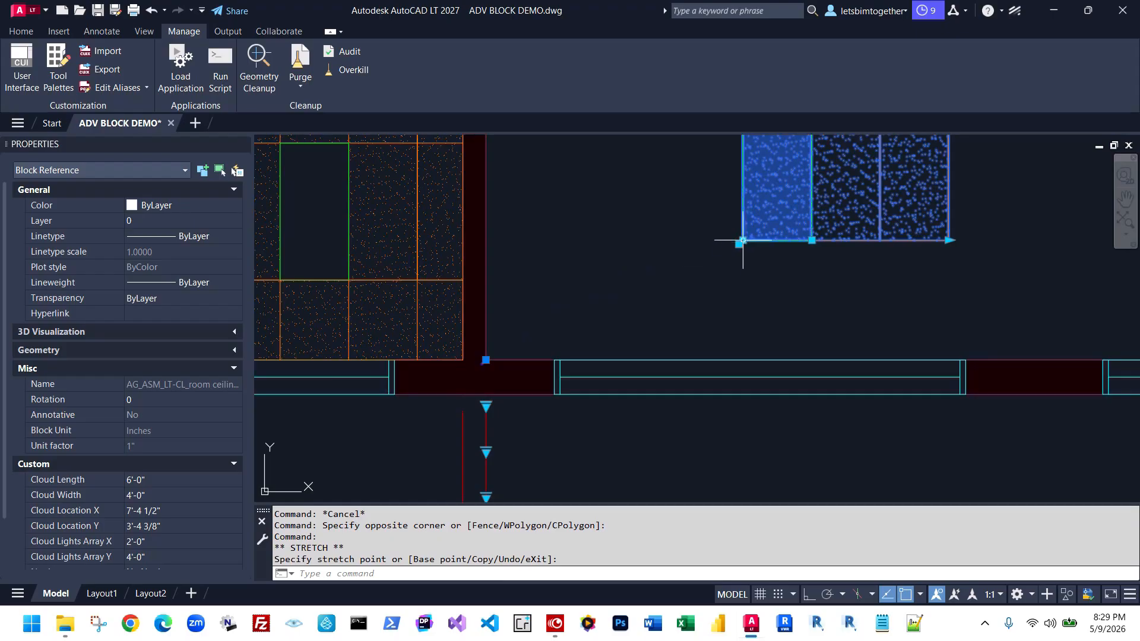
Move the ceiling grid onto the room's lower-left corner, with Cloud Location X and Y at -1 1/2"
left_click(738, 245)
scroll(495, 375, "up", 4)
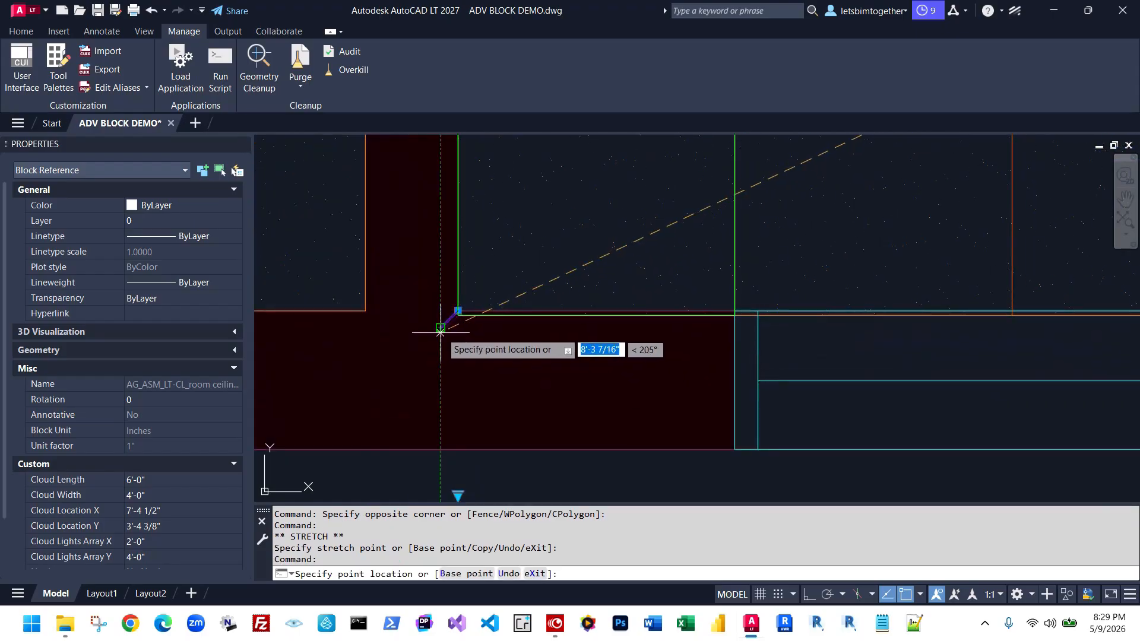
left_click(441, 331)
scroll(477, 400, "down", 4)
key("Escape")
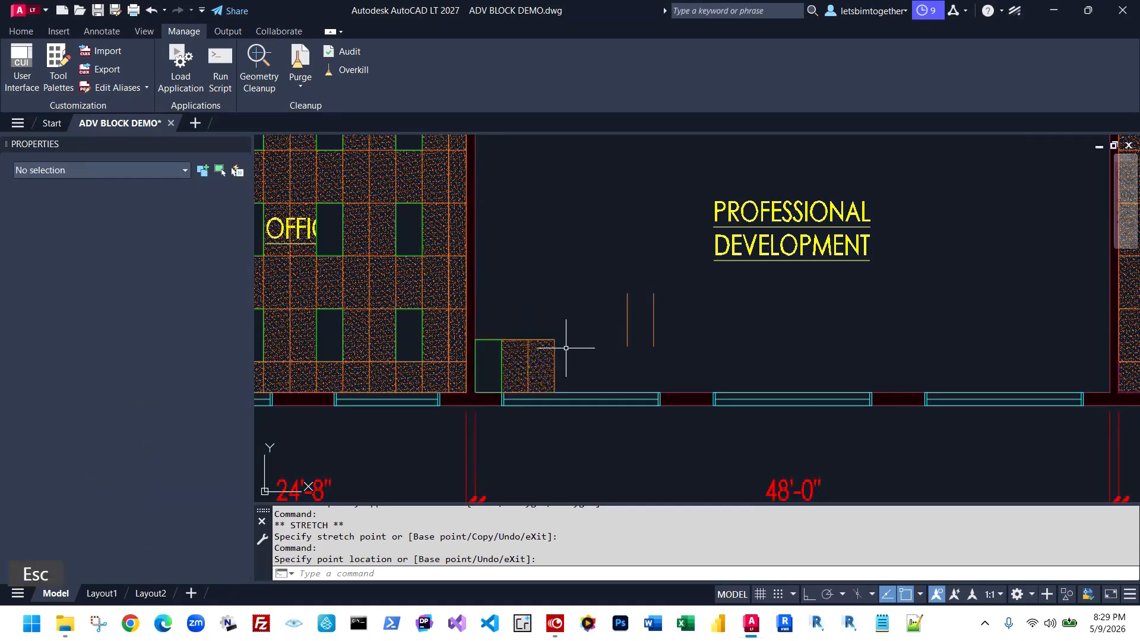
Stretch the ceiling grid up toward the room's upper wall to a Cloud Width of 24'-0"
scroll(632, 336, "up", 2)
left_click(718, 339)
left_click(493, 346)
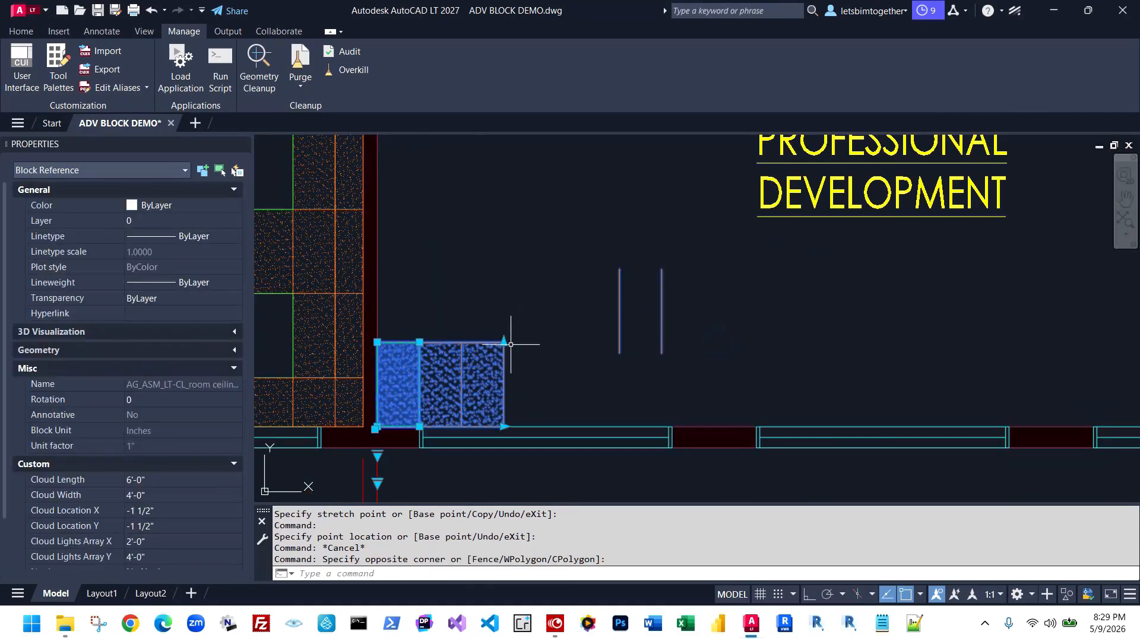
left_click(514, 256)
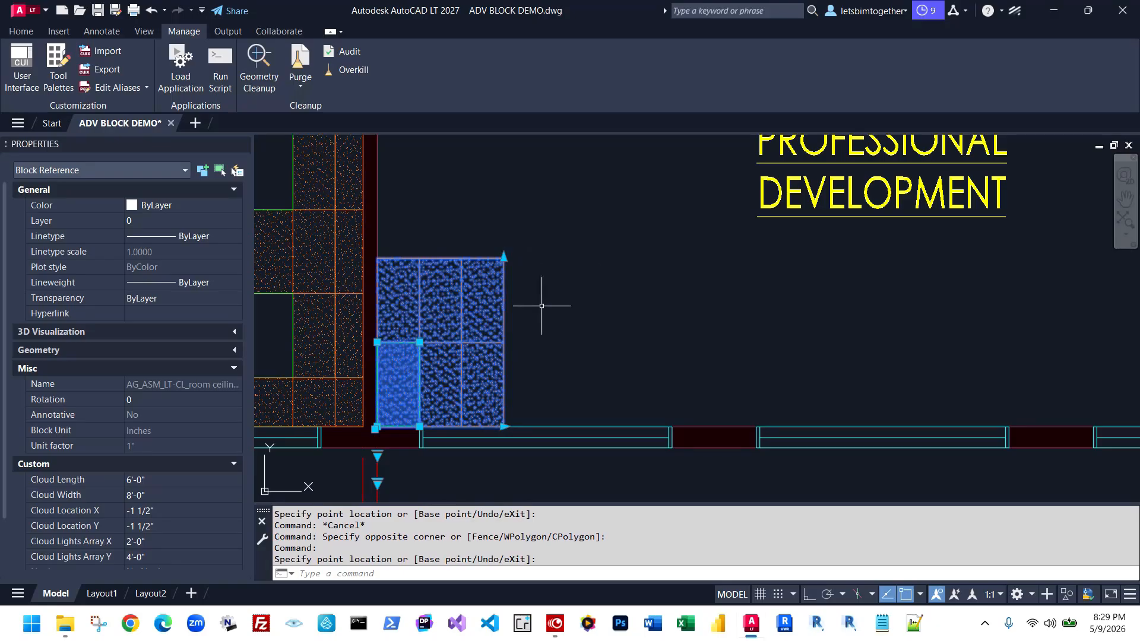
scroll(541, 306, "down", 4)
left_click(527, 290)
left_click(528, 157)
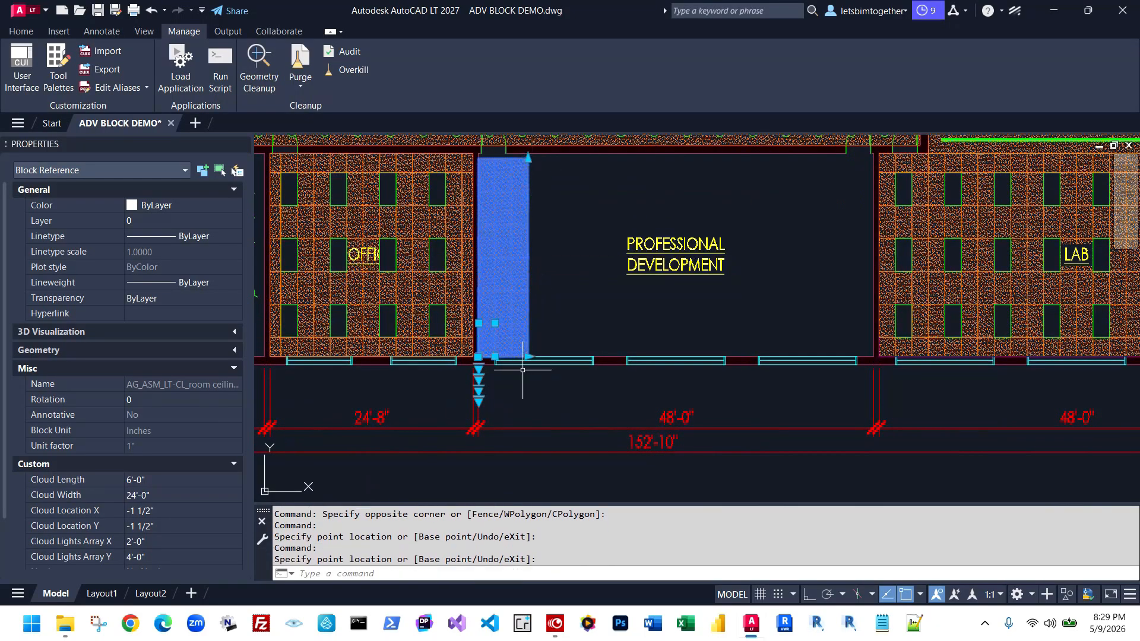
Stretch the ceiling grid across the Professional Development room to its right wall, with a Cloud Length of 48'-0"
left_click(527, 359)
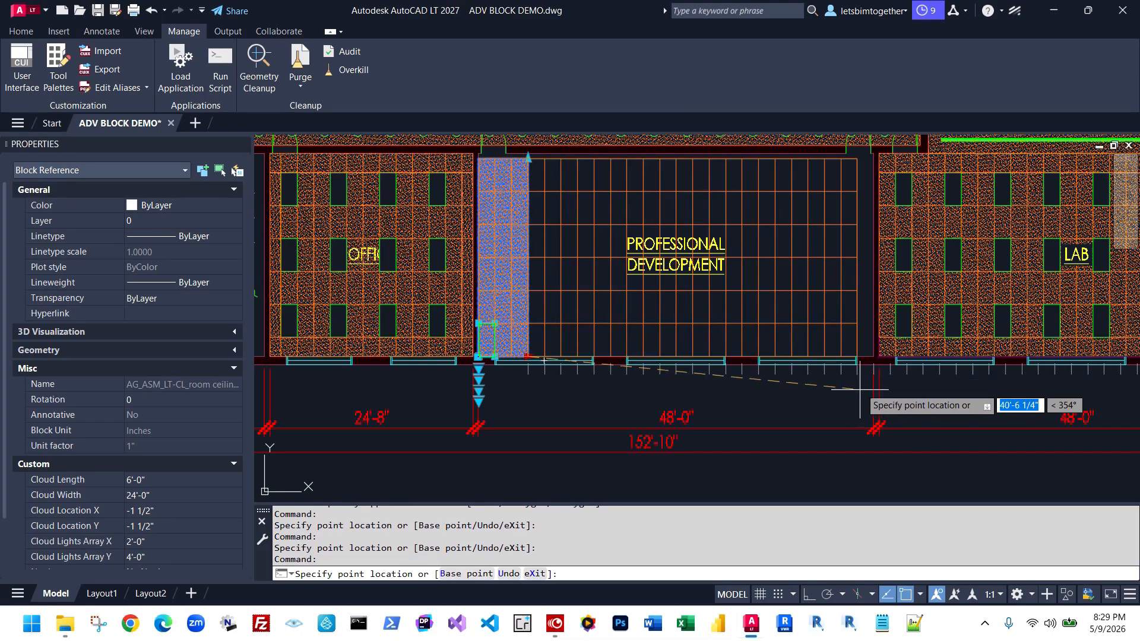
left_click(874, 360)
scroll(486, 144, "up", 4)
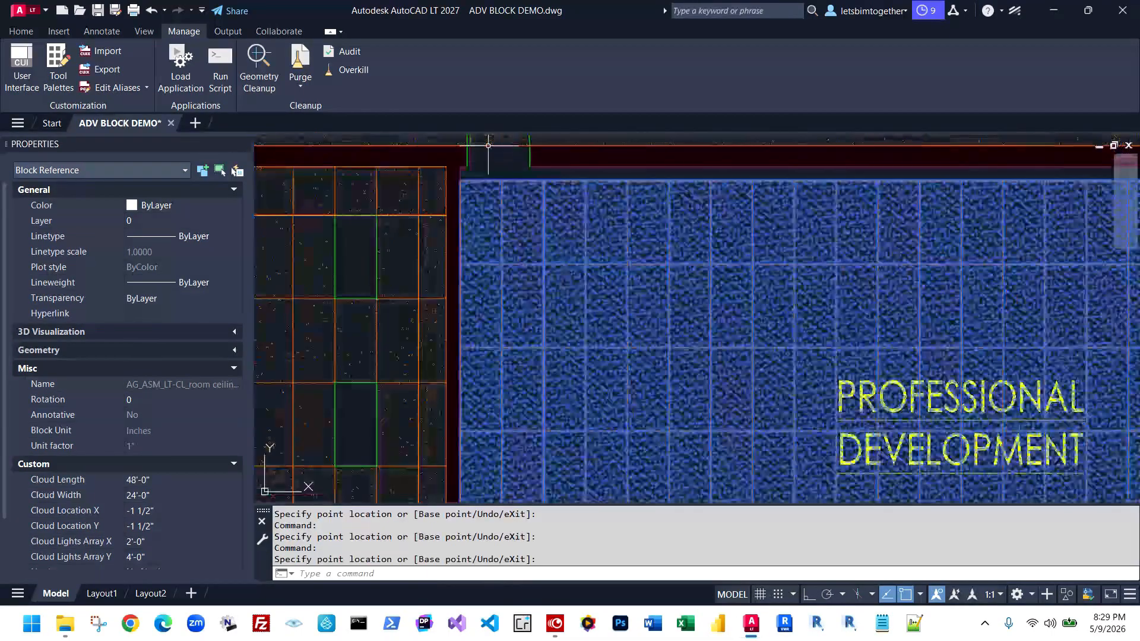
scroll(543, 212, "down", 4)
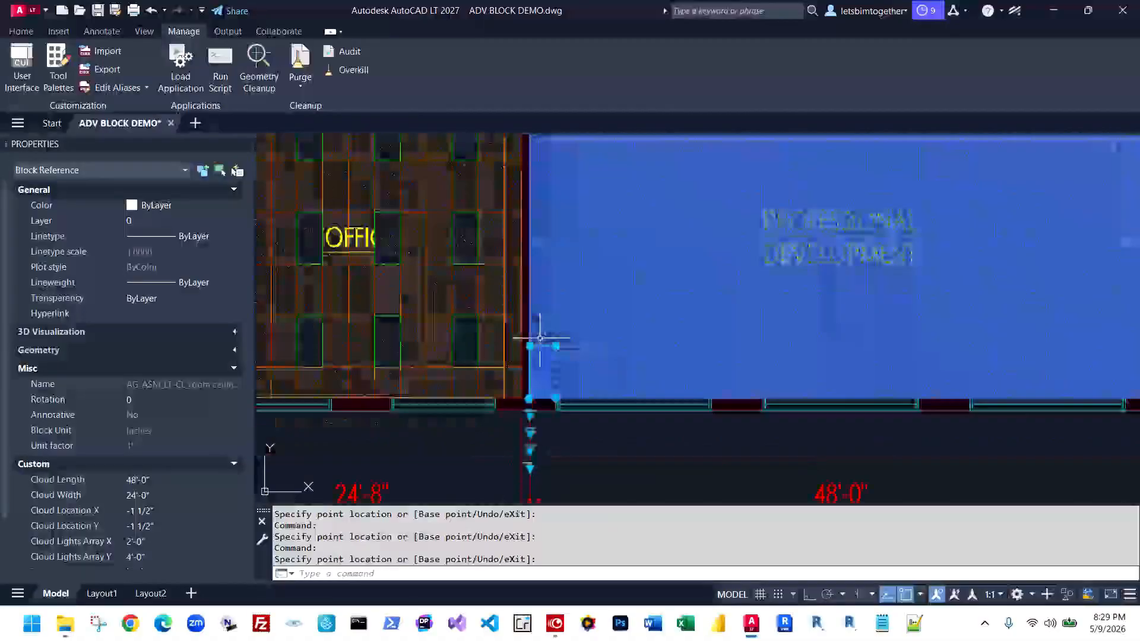
scroll(557, 216, "up", 5)
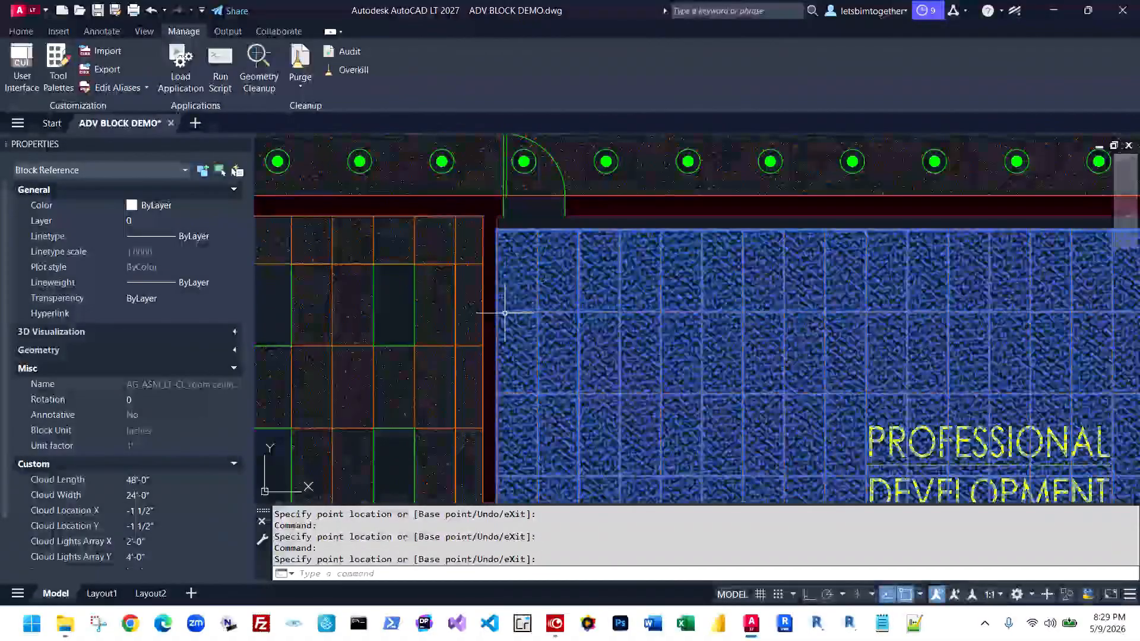
Set the Professional Development ceiling block's nook option to Nook w/ Rec. Lights
scroll(501, 227, "down", 3)
scroll(501, 226, "up", 5)
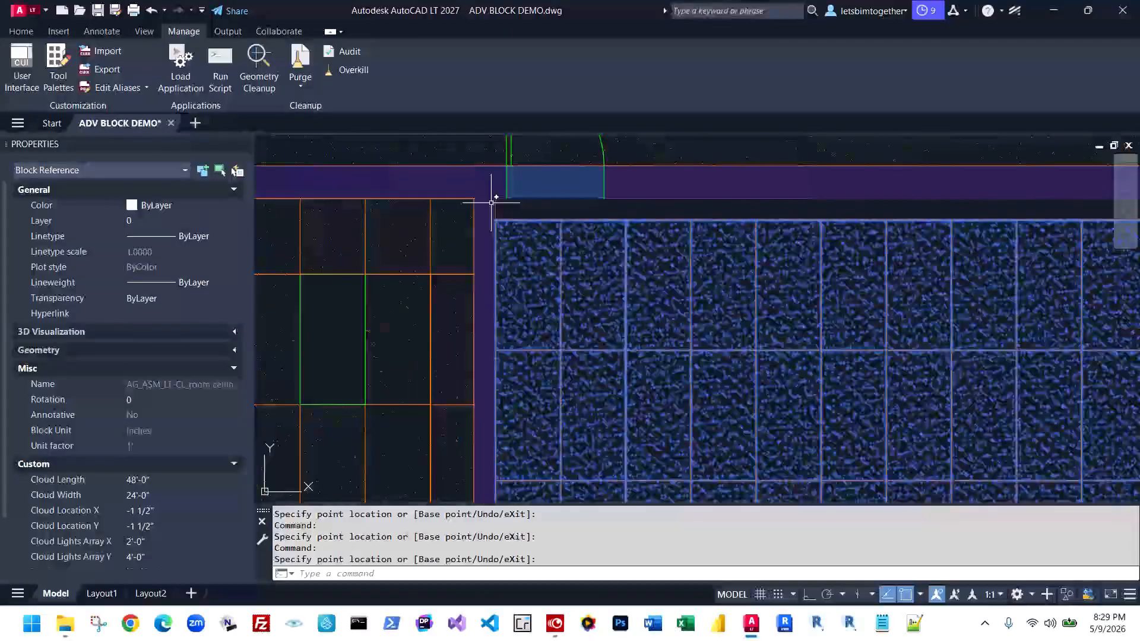
scroll(522, 304, "down", 3)
scroll(672, 306, "up", 4)
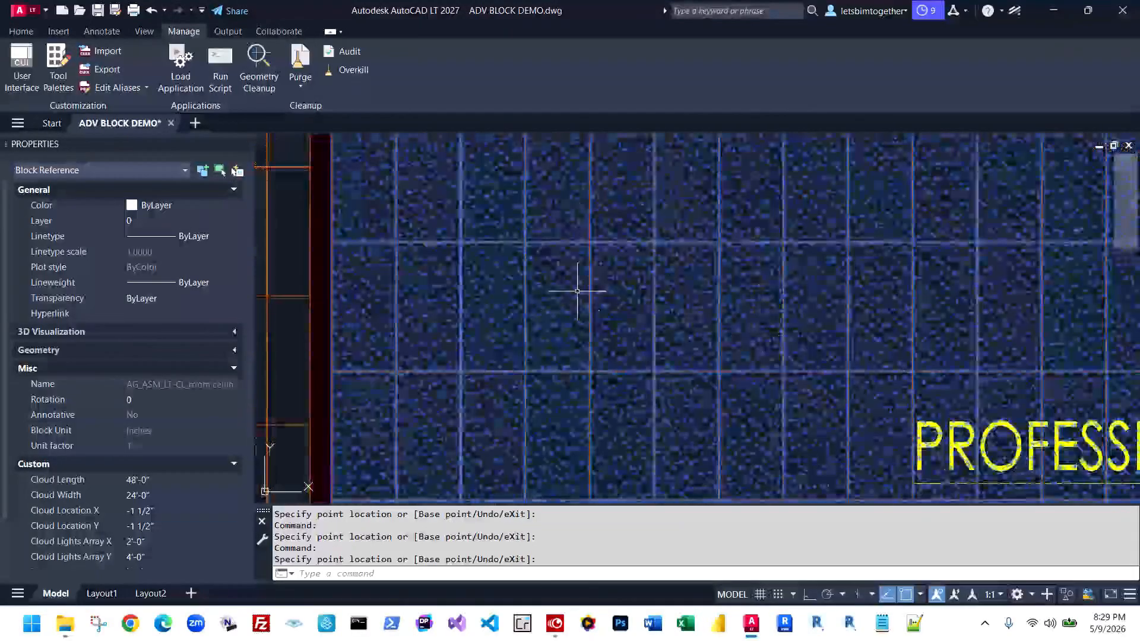
scroll(596, 327, "down", 5)
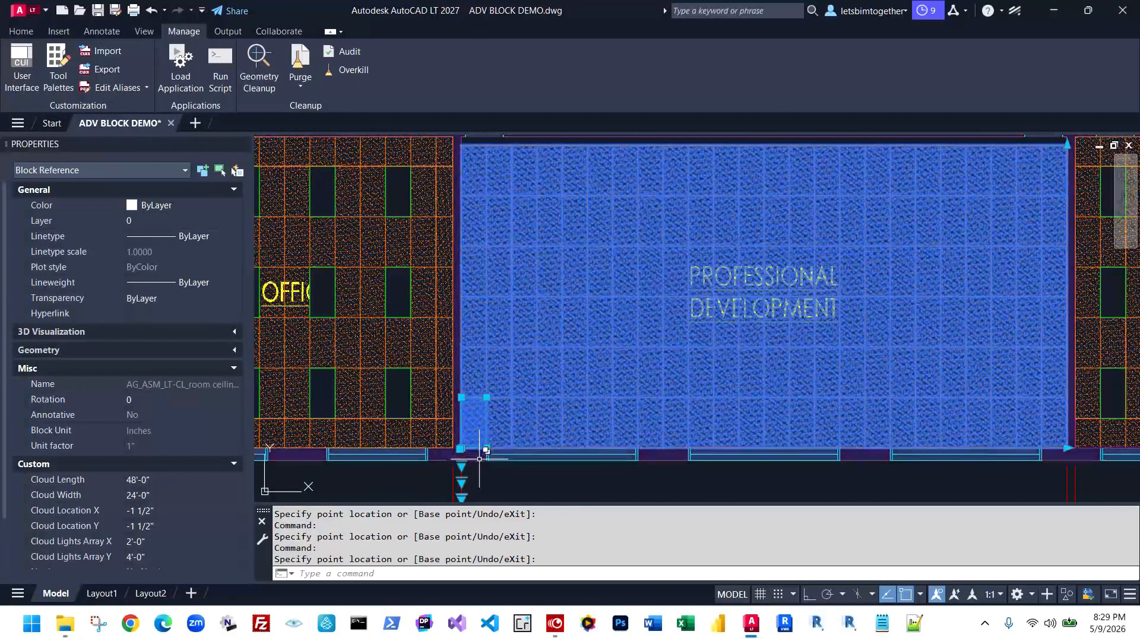
scroll(553, 344, "down", 1)
scroll(496, 429, "up", 2)
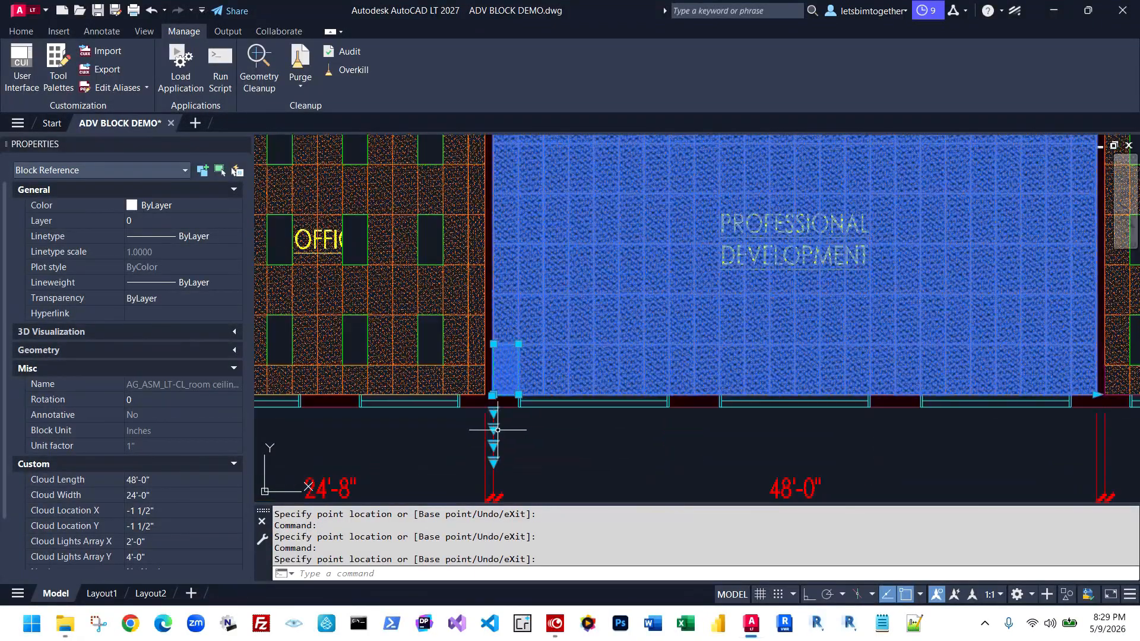
left_click(496, 430)
key("Escape")
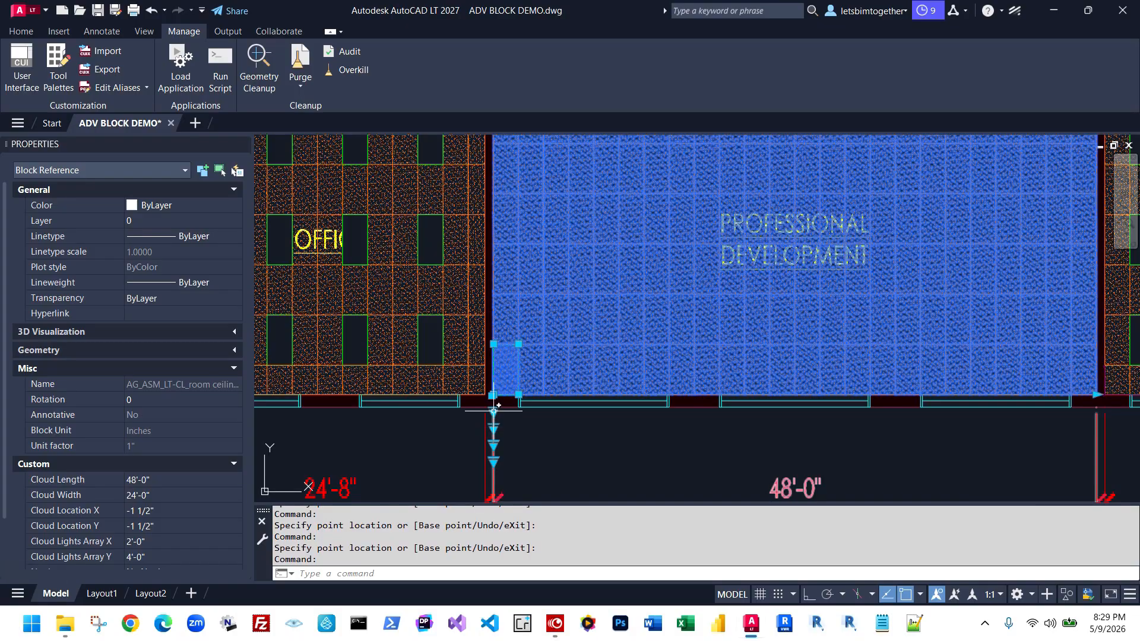
left_click(495, 417)
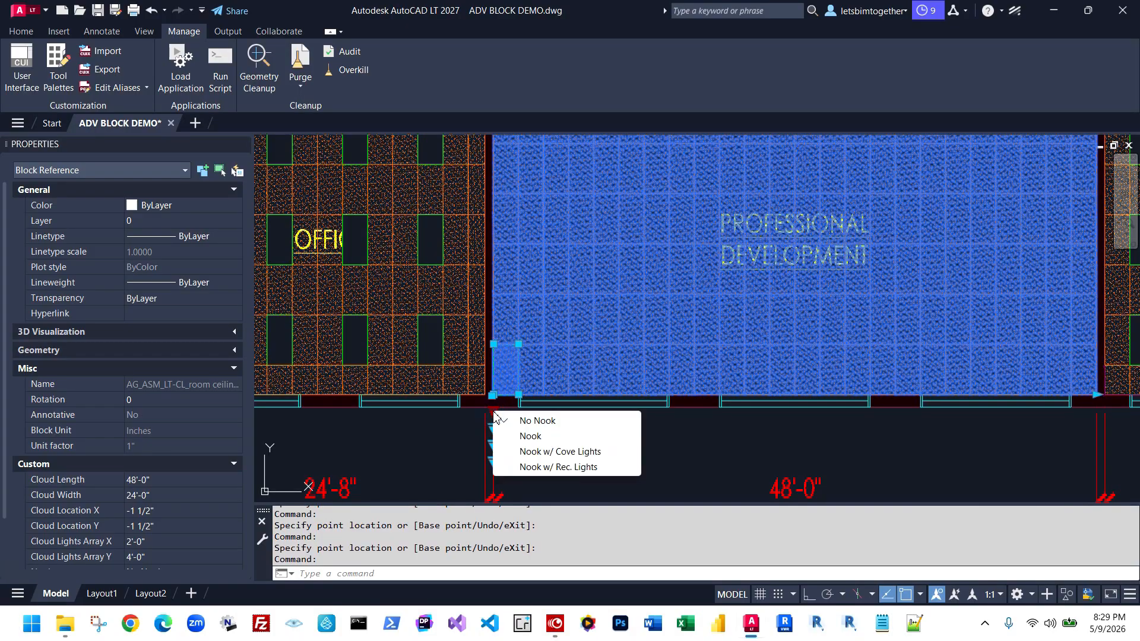
left_click(560, 467)
Move the nook up 8'-0" along the room's left wall to the first grid line below the ceiling's upper edge
scroll(523, 439, "down", 3)
scroll(517, 380, "up", 6)
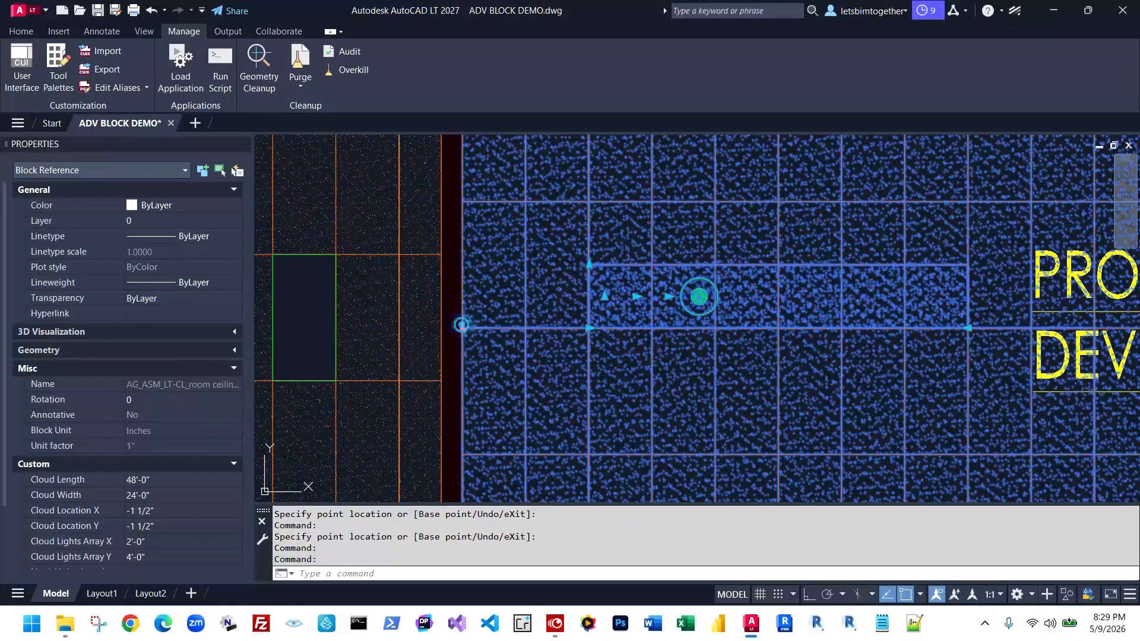
left_click(463, 326)
scroll(463, 326, "down", 3)
scroll(460, 267, "up", 2)
middle_click_drag(458, 199, 484, 311)
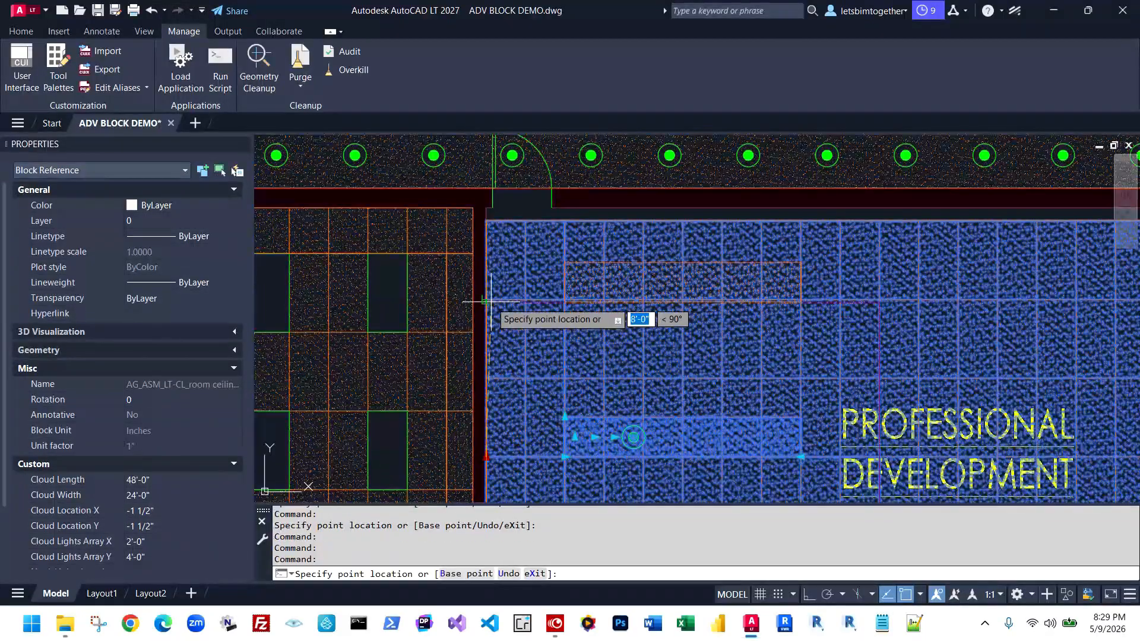
left_click(482, 300)
Pull the ceiling grid's upper-right corner down to the nook's base line for a Cloud Width of 20'-0"
scroll(463, 279, "down", 4)
scroll(854, 261, "up", 2)
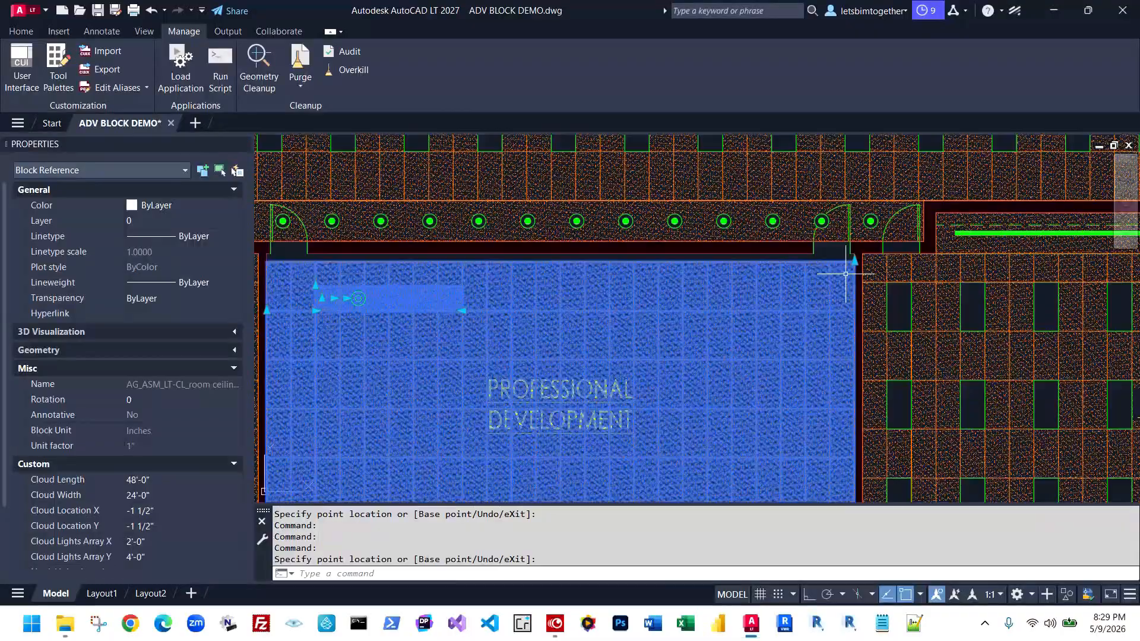
left_click(856, 264)
scroll(856, 267, "up", 3)
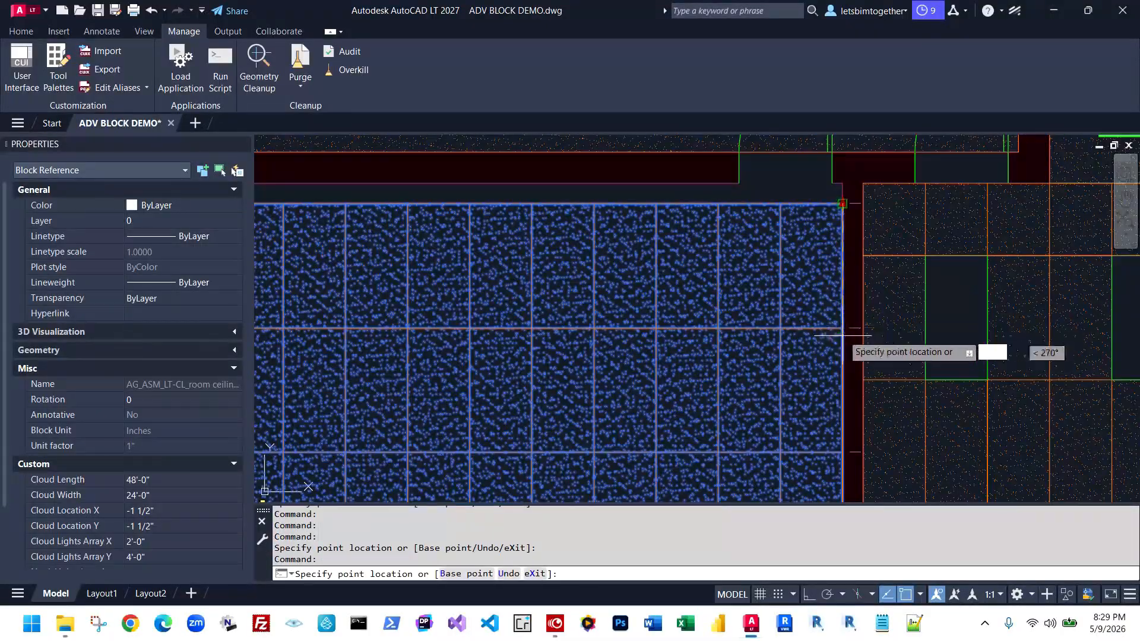
left_click(841, 330)
Stretch the nook 4'-0" to the room's left wall and up to the upper-left wall corner
scroll(843, 331, "down", 5)
scroll(509, 332, "up", 5)
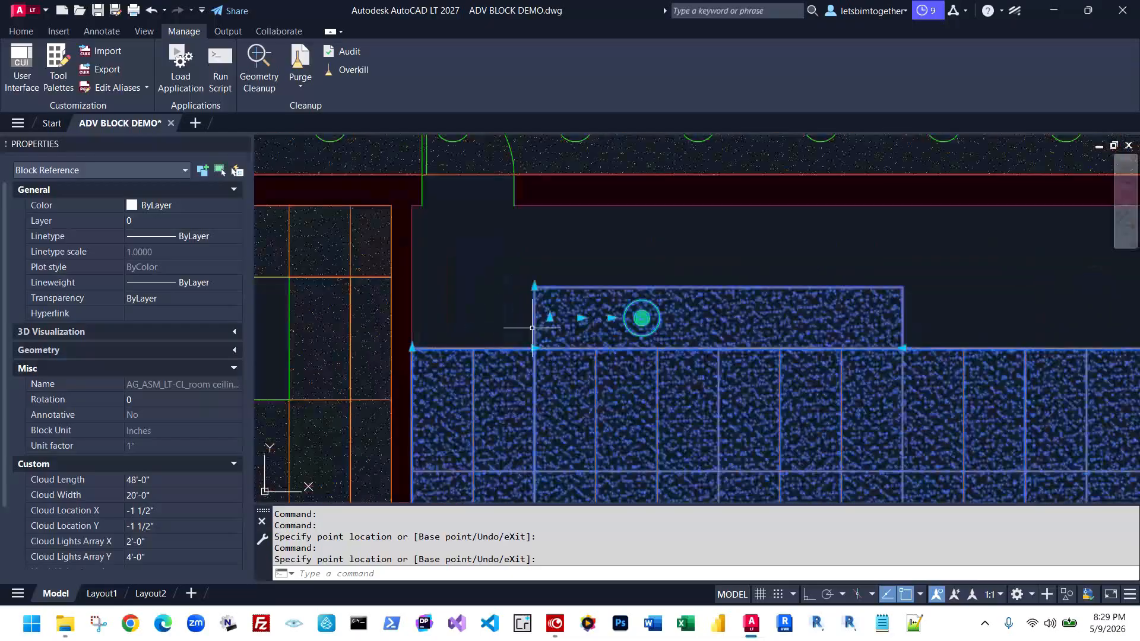
left_click(648, 344)
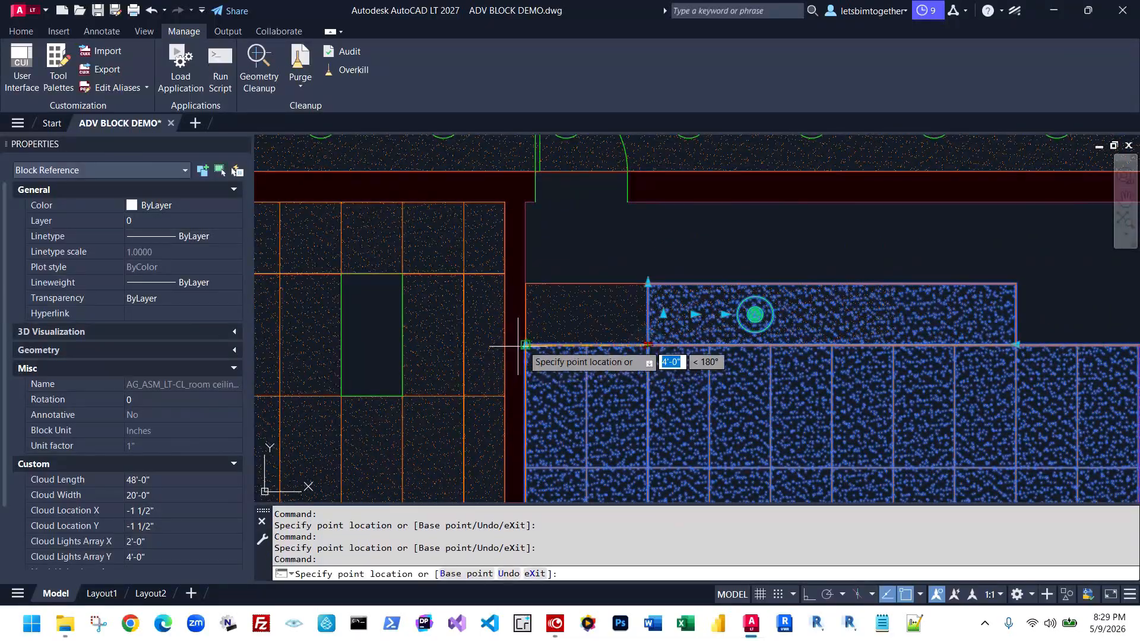
left_click(526, 345)
left_click(526, 284)
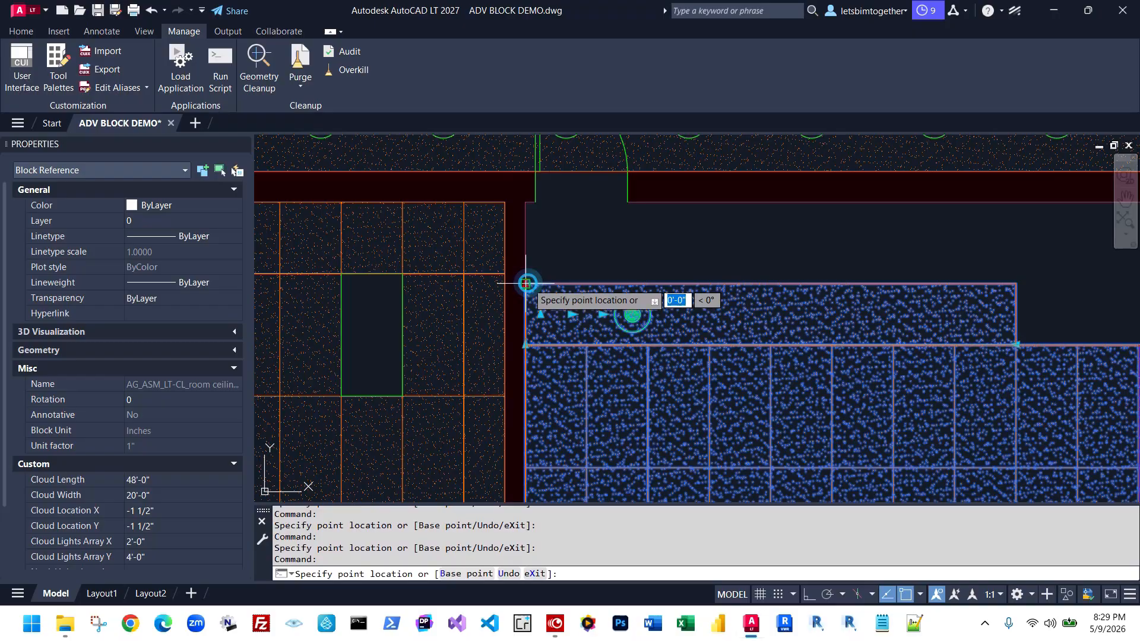
left_click(525, 203)
scroll(512, 266, "down", 4)
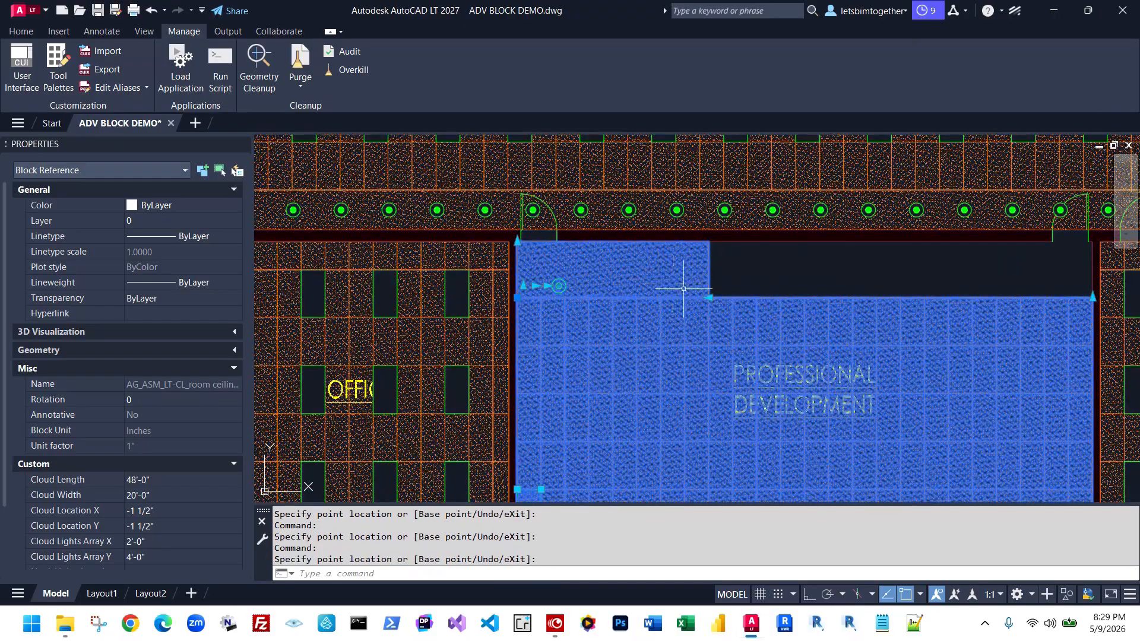
Try to stretch the nook's right edge across to the Professional Development room's right wall
left_click(709, 298)
left_click(1088, 294)
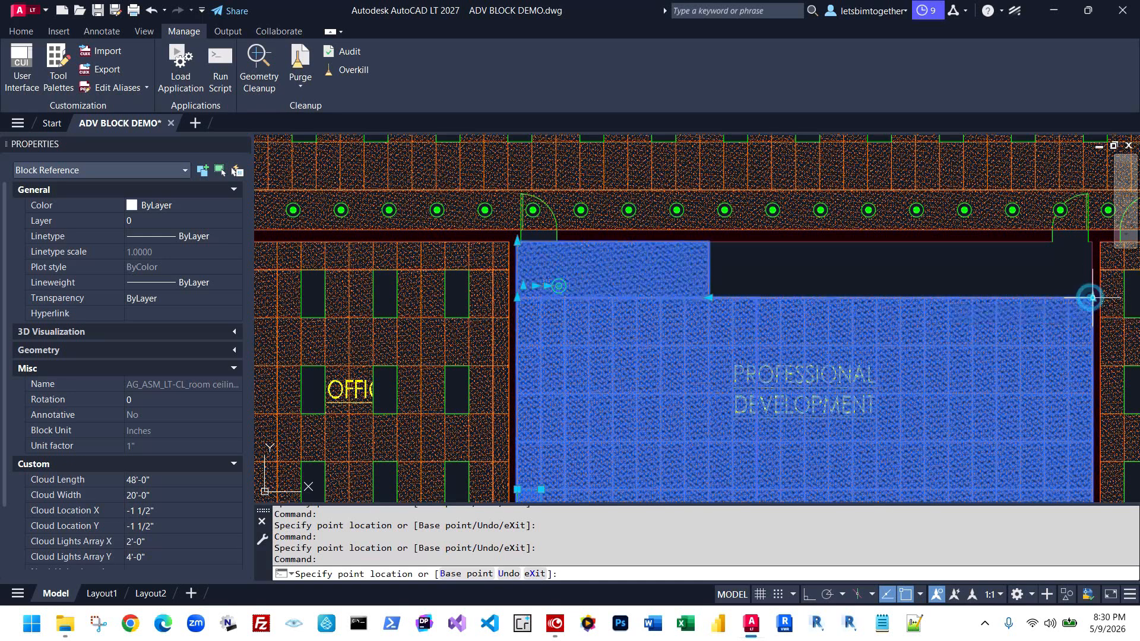
left_click(709, 298)
middle_click_drag(1017, 274, 840, 297)
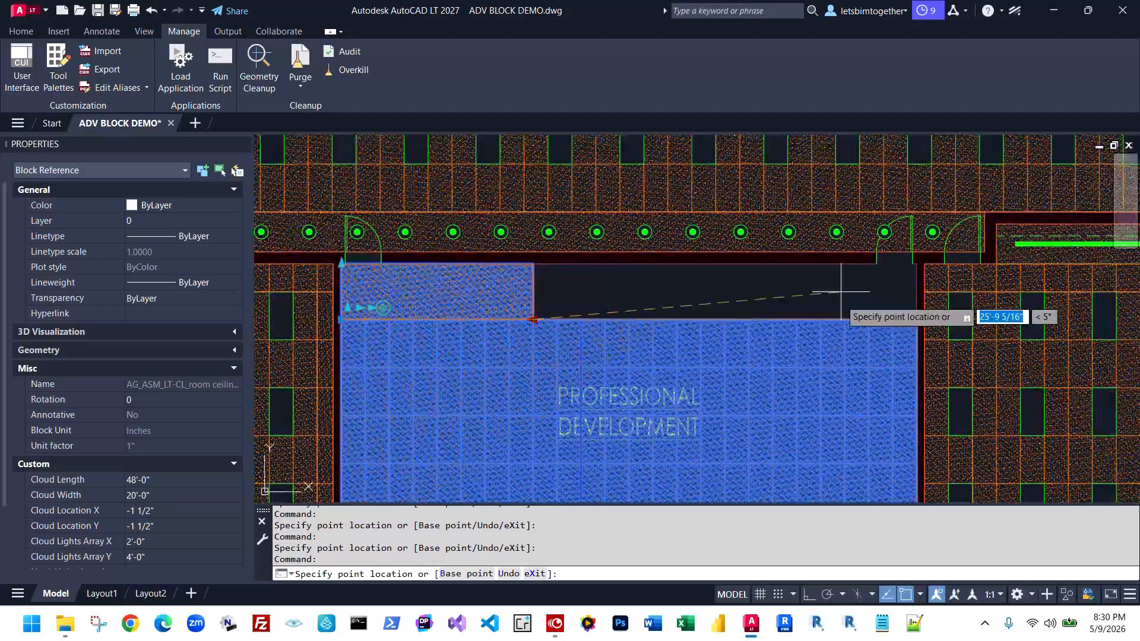
scroll(543, 312, "up", 4)
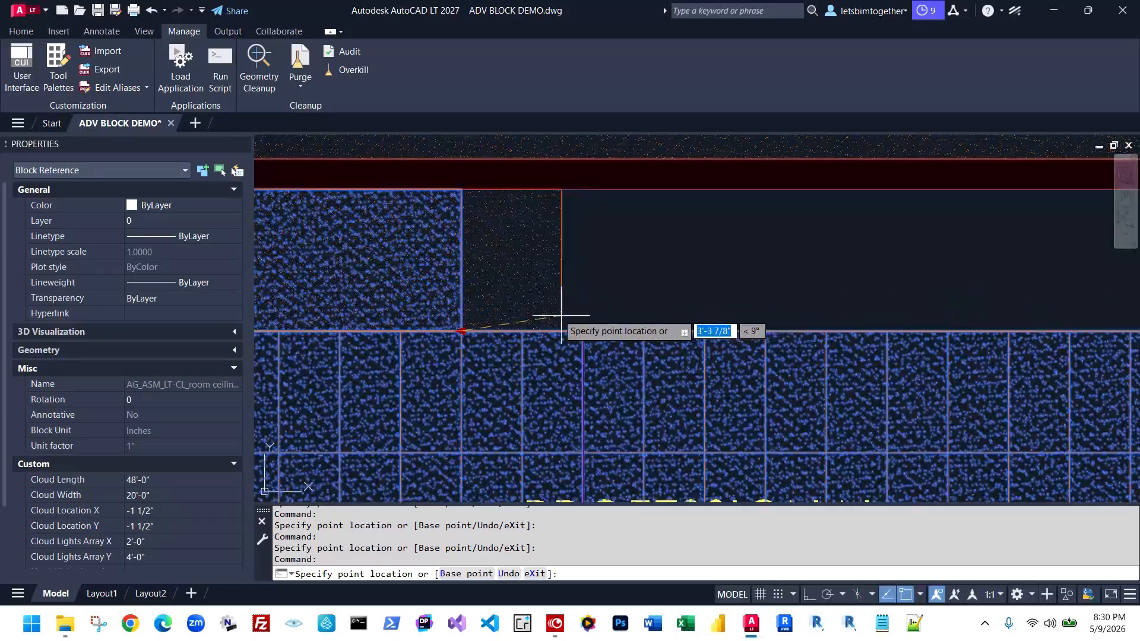
left_click(535, 288)
scroll(534, 288, "down", 4)
scroll(535, 343, "down", 3)
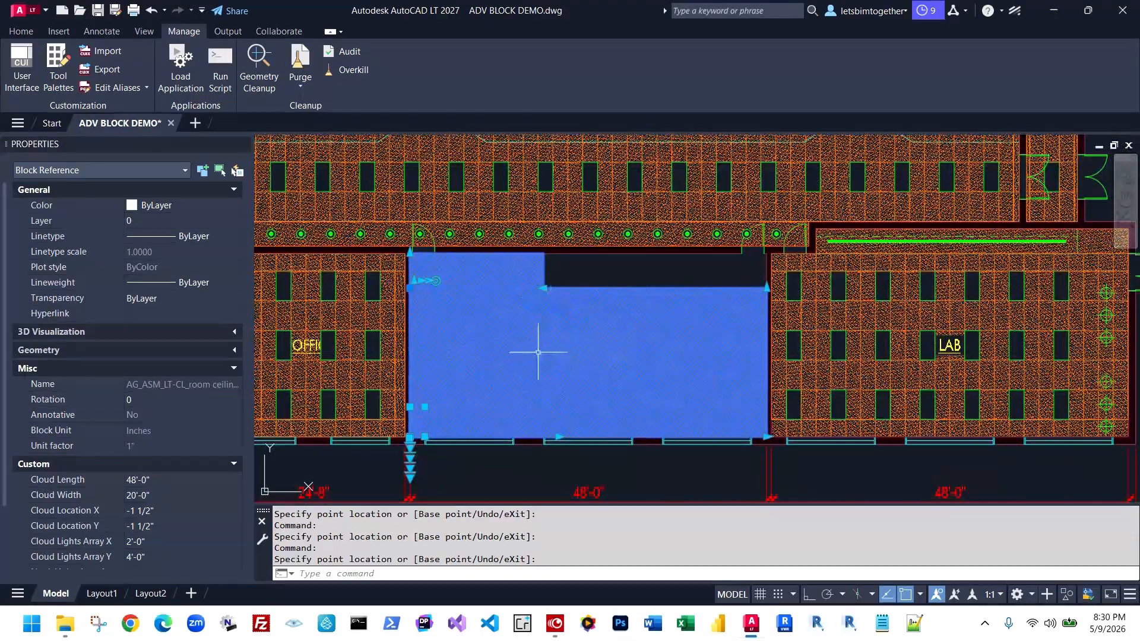
scroll(534, 332, "up", 3)
left_click(504, 257)
left_click(544, 281)
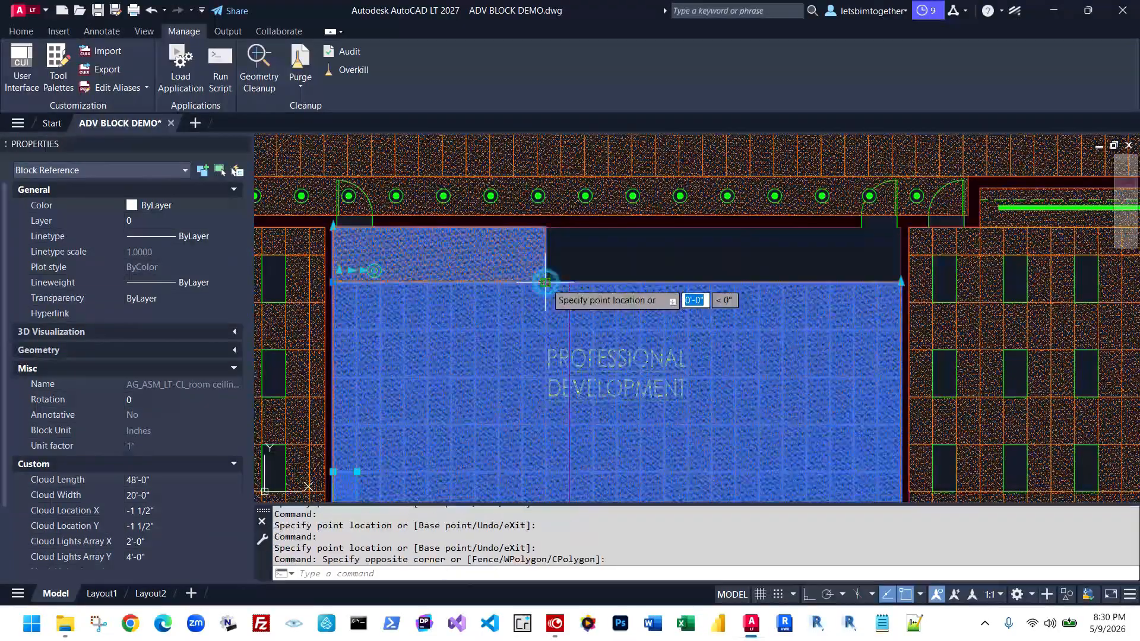
Move the control point on the ceiling's lower edge to the lower-right corner and stretch the nook's right edge to the right wall
scroll(587, 247, "down", 2)
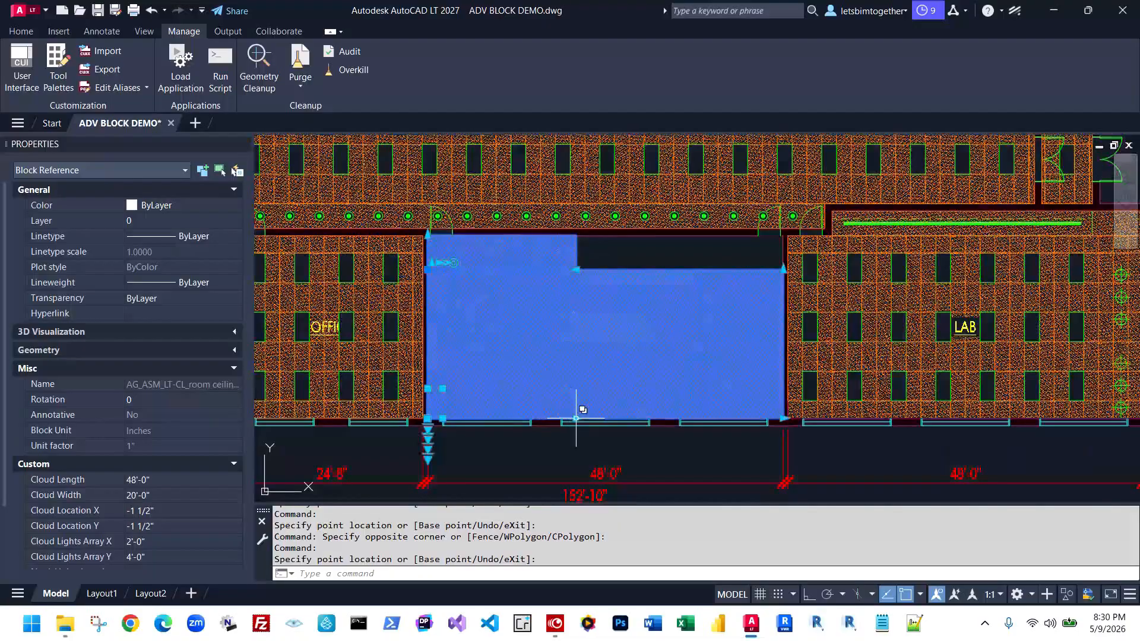
scroll(782, 419, "up", 4)
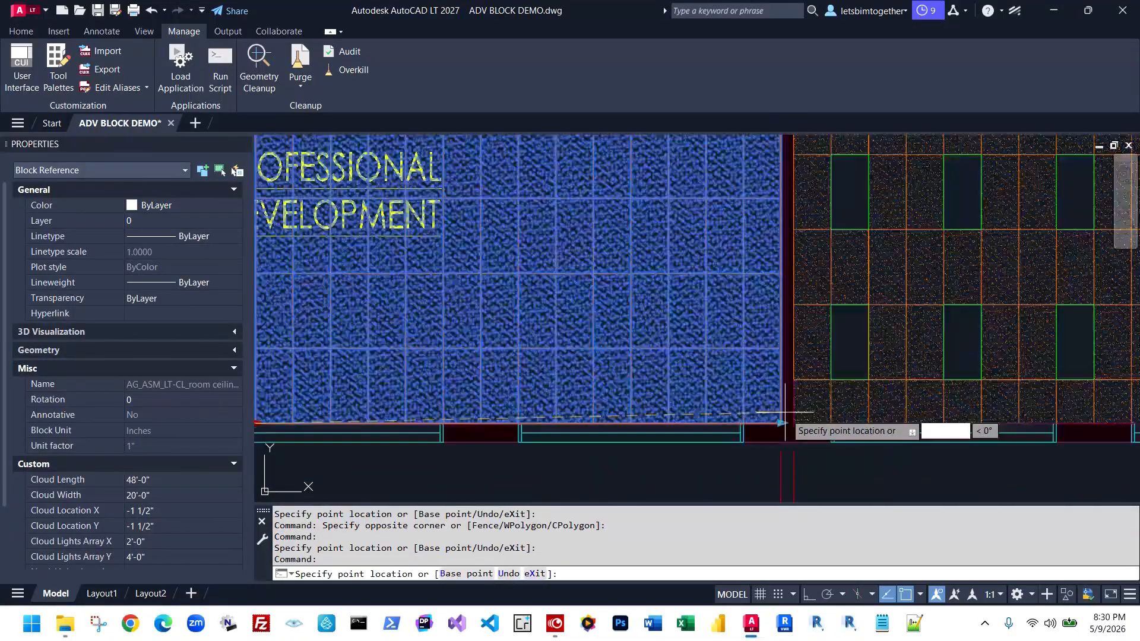
left_click(777, 433)
scroll(595, 363, "down", 3)
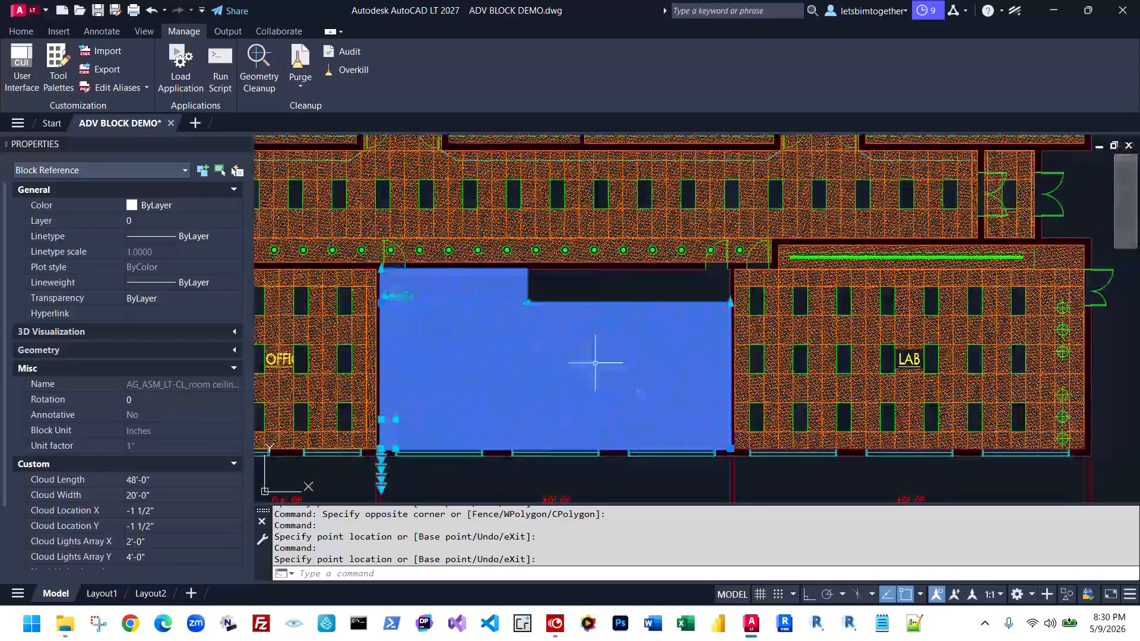
scroll(514, 305, "up", 2)
left_click(532, 304)
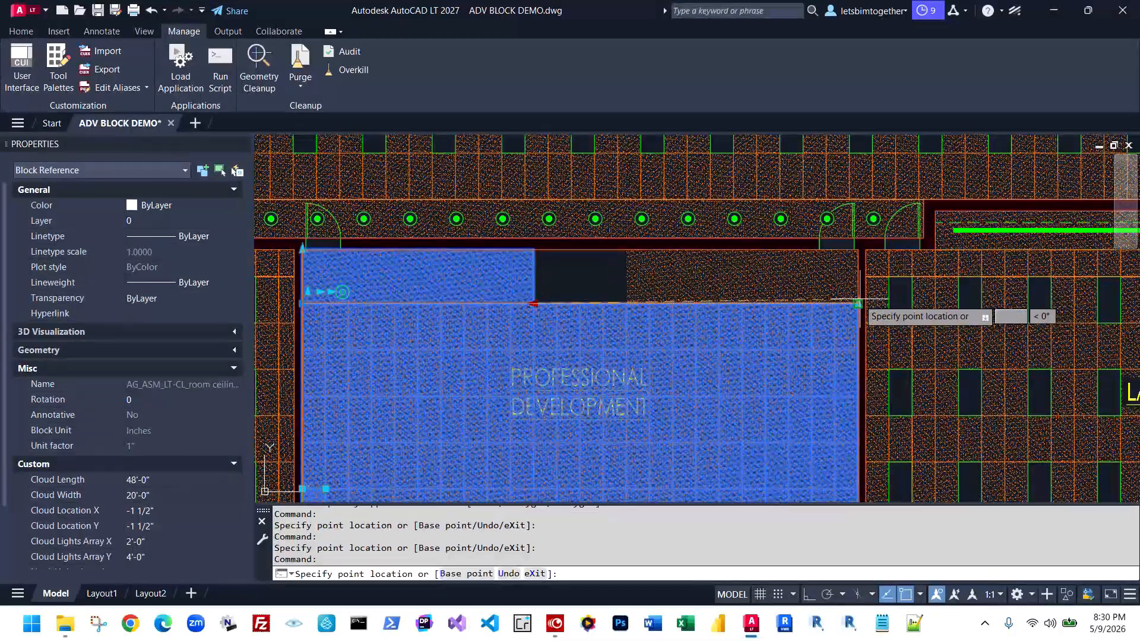
left_click(858, 304)
Extend the recessed light array along the nook toward the right wall with object snap off
scroll(313, 288, "up", 4)
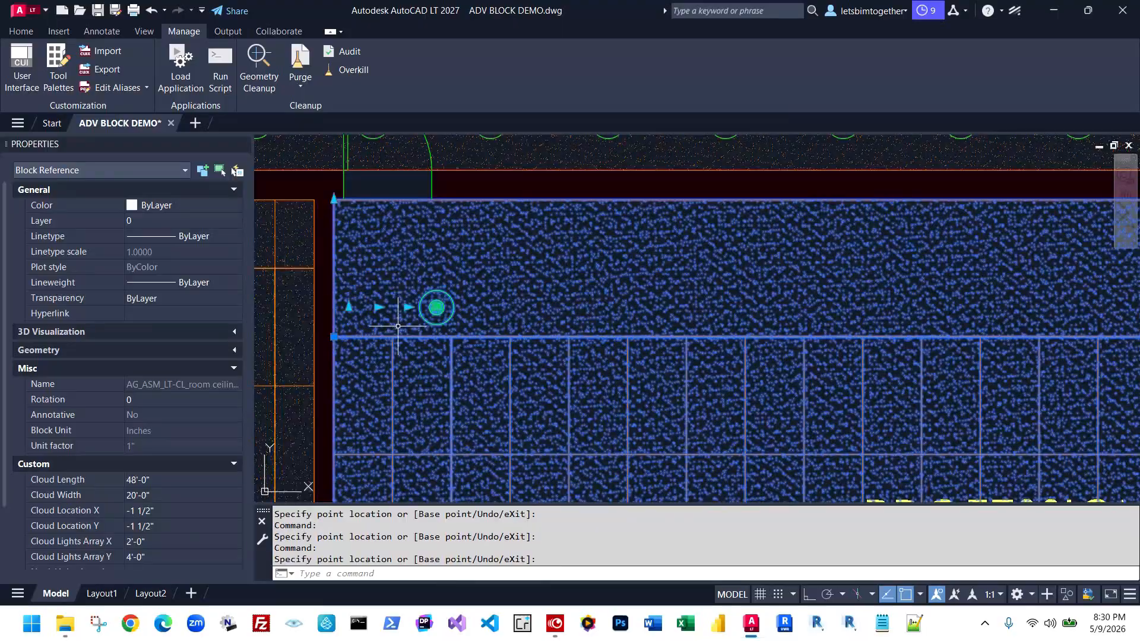
left_click(408, 307)
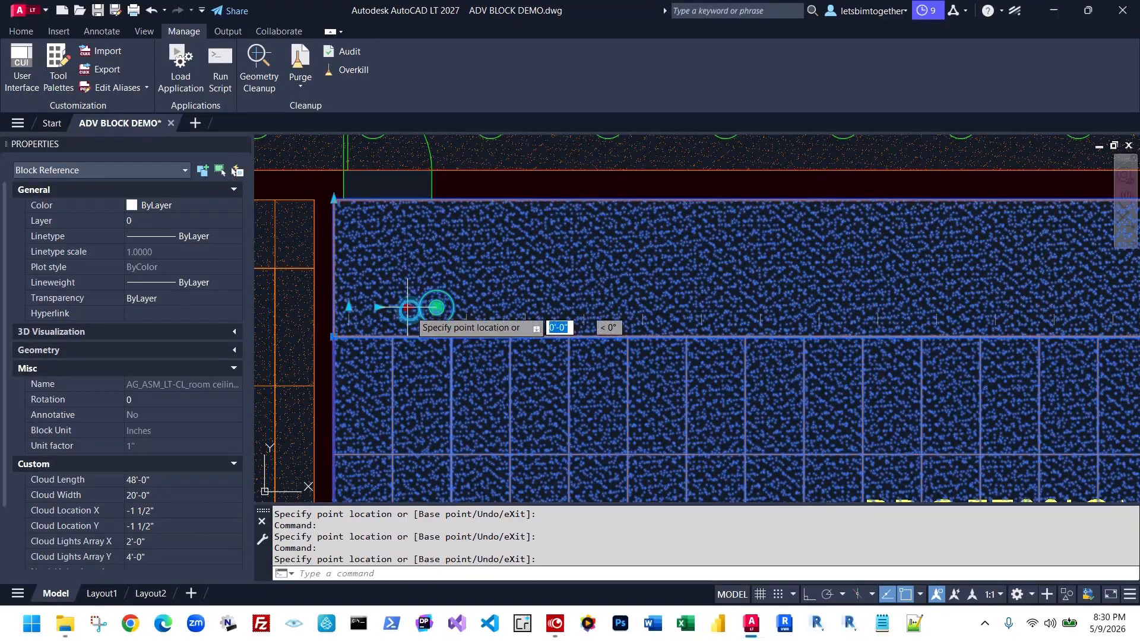
scroll(408, 310, "down", 3)
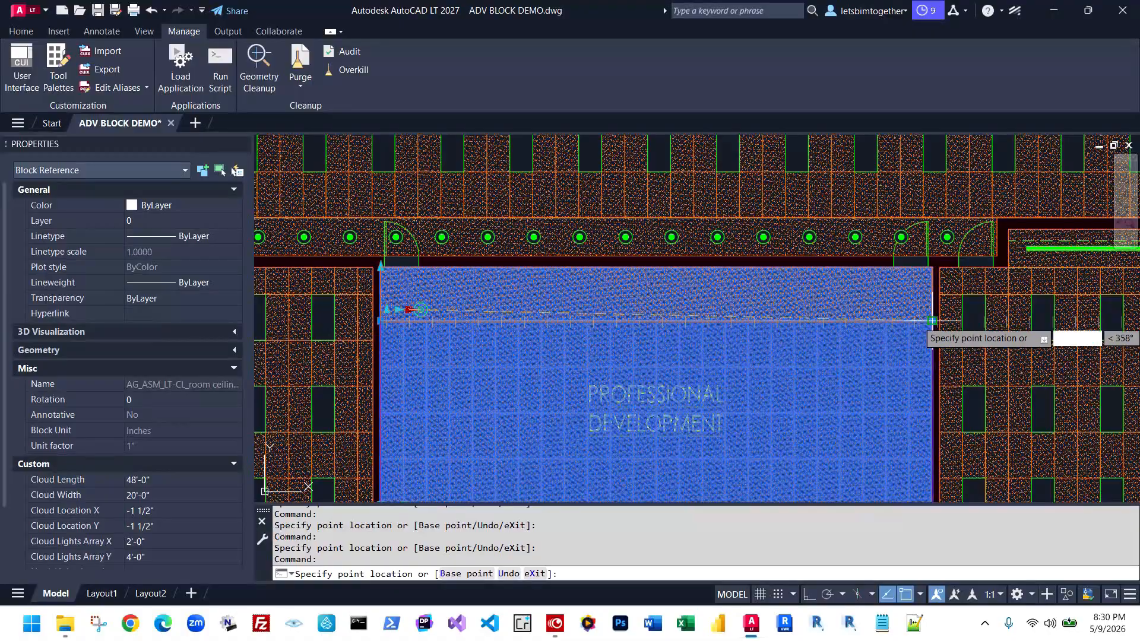
key("F3")
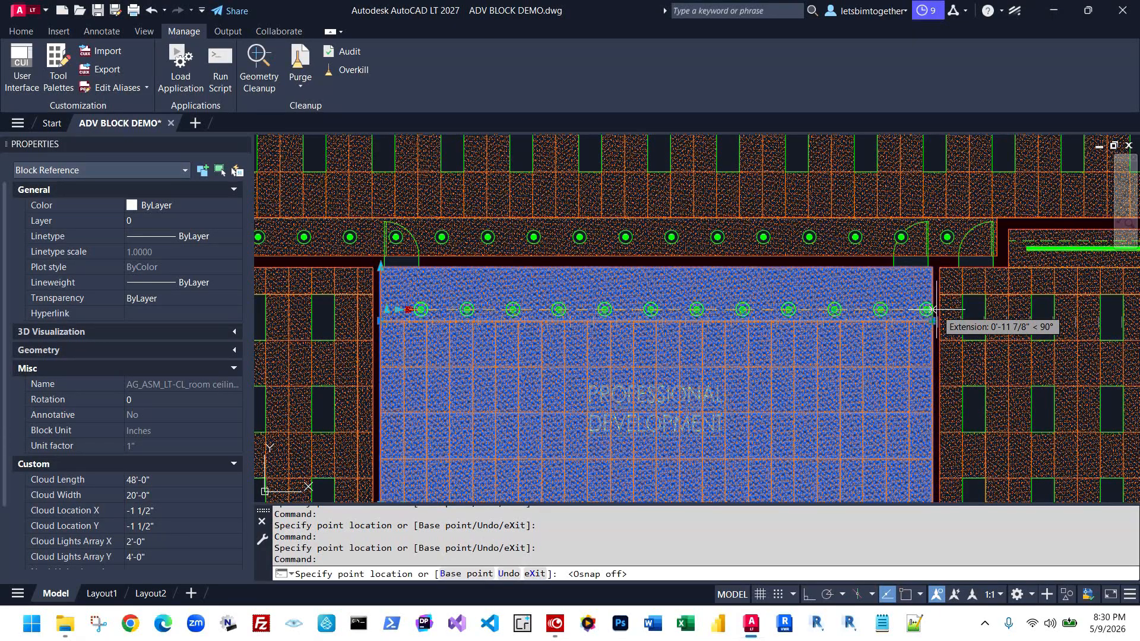
left_click(896, 310)
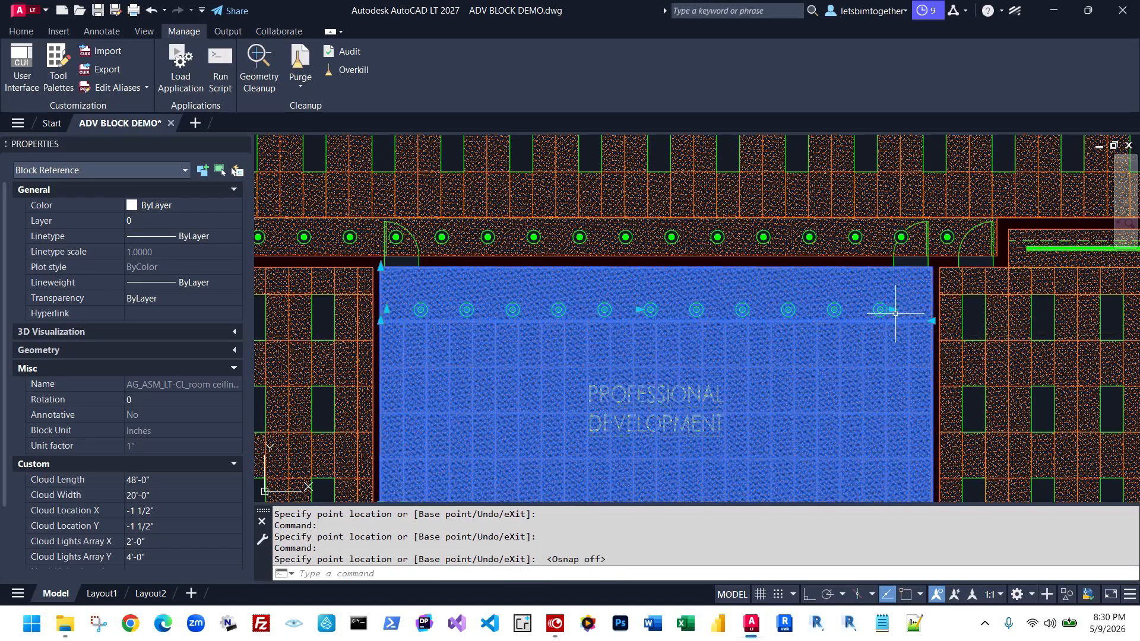
Try to extend the recessed light row closer to the right wall with object snap on
left_click(895, 309)
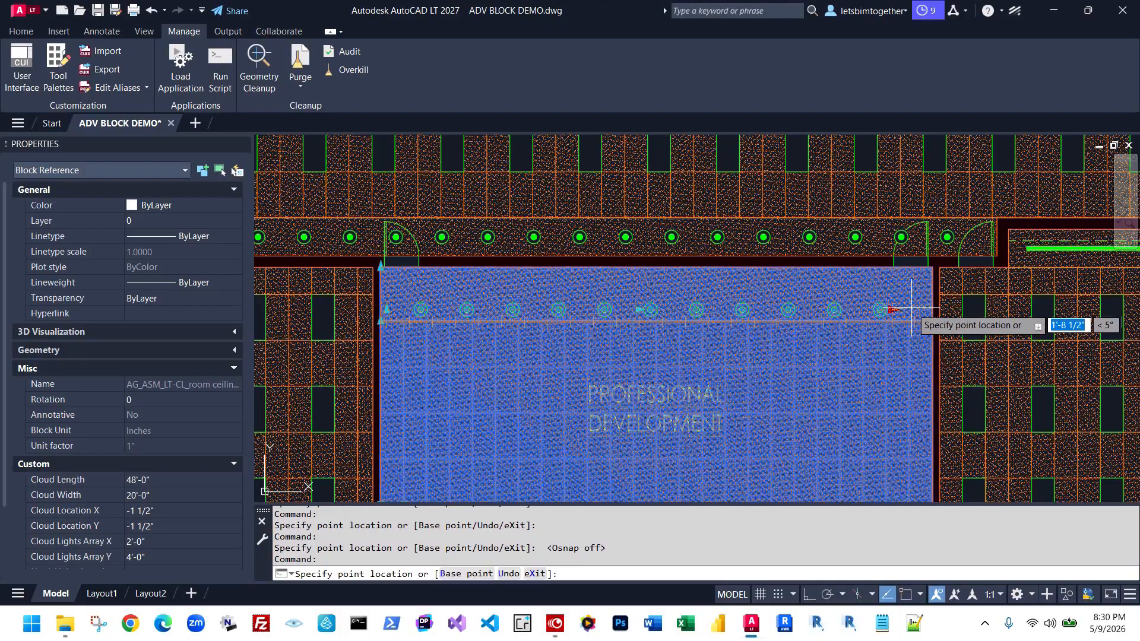
key("F3")
left_click(910, 310)
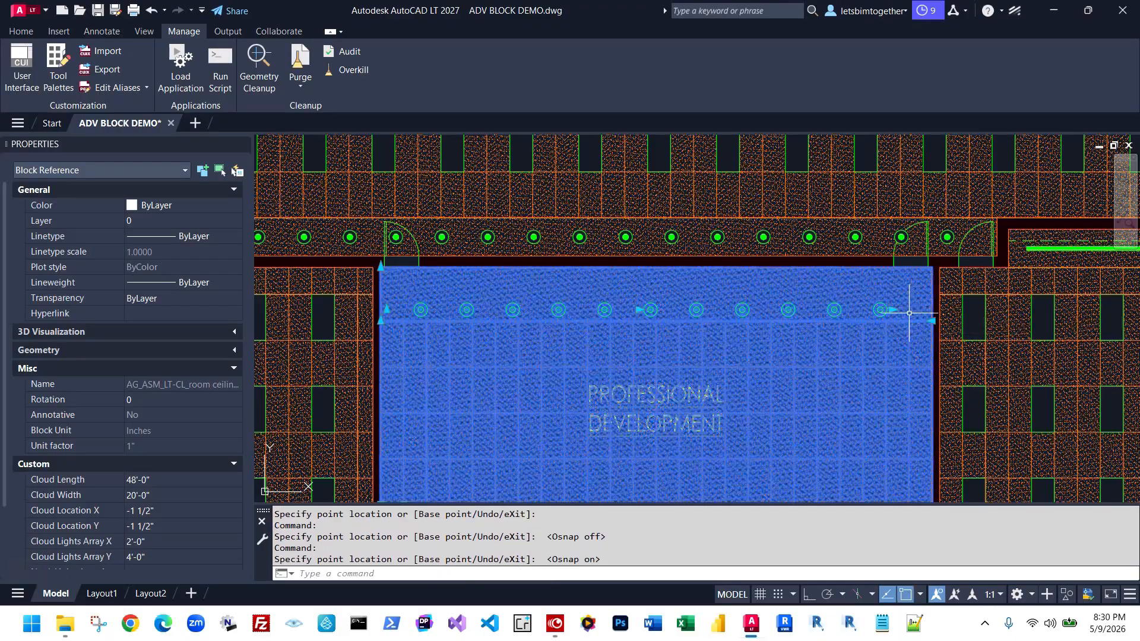
scroll(896, 310, "up", 8)
left_click(770, 346)
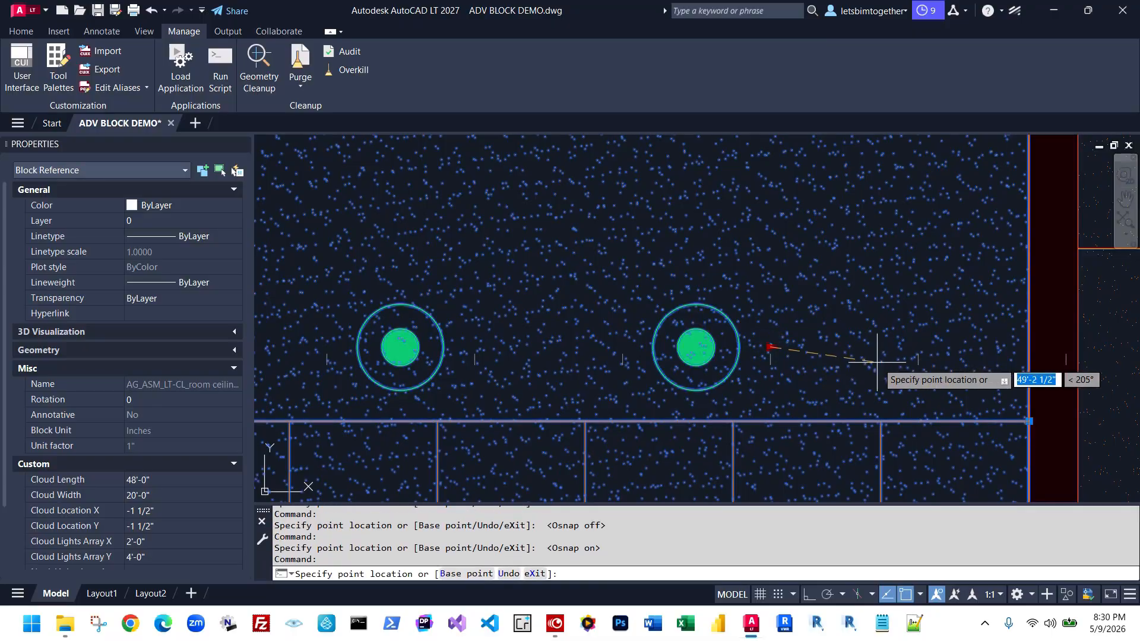
left_click(920, 347)
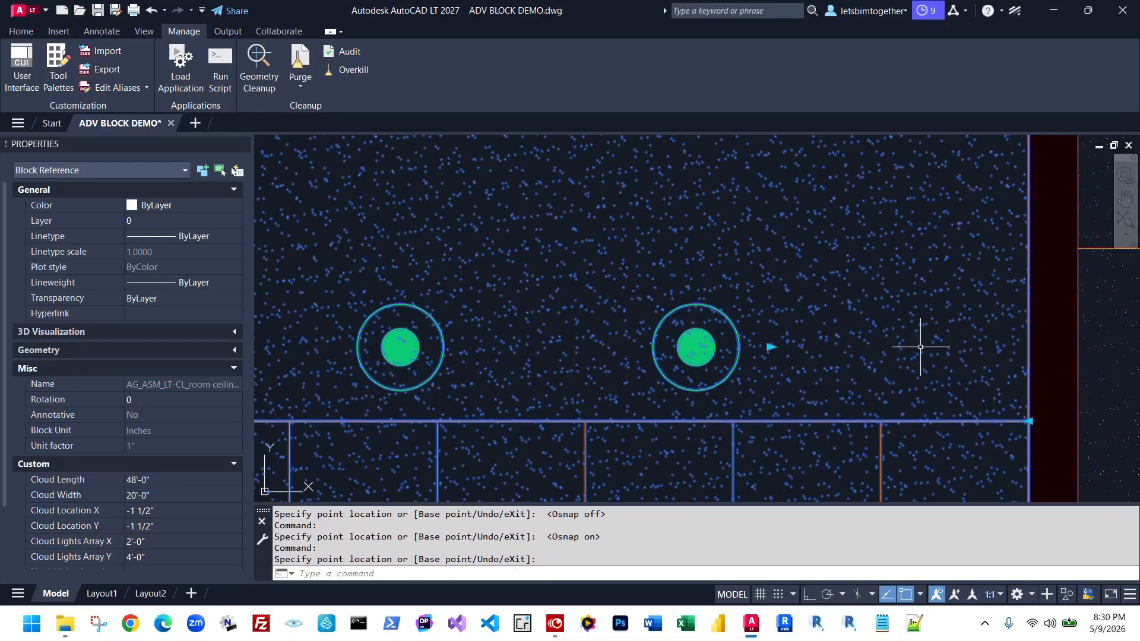
left_click(770, 346)
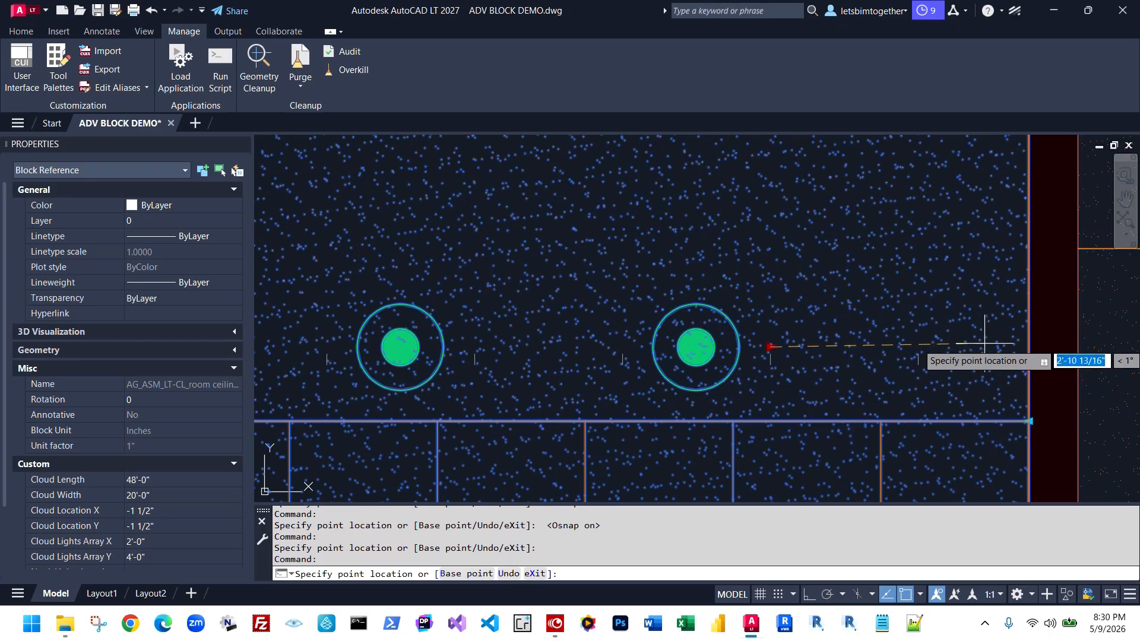
left_click(990, 344)
Turn object snap off and extend the end of the recessed light array closer to the nook's right end
scroll(740, 365, "down", 4)
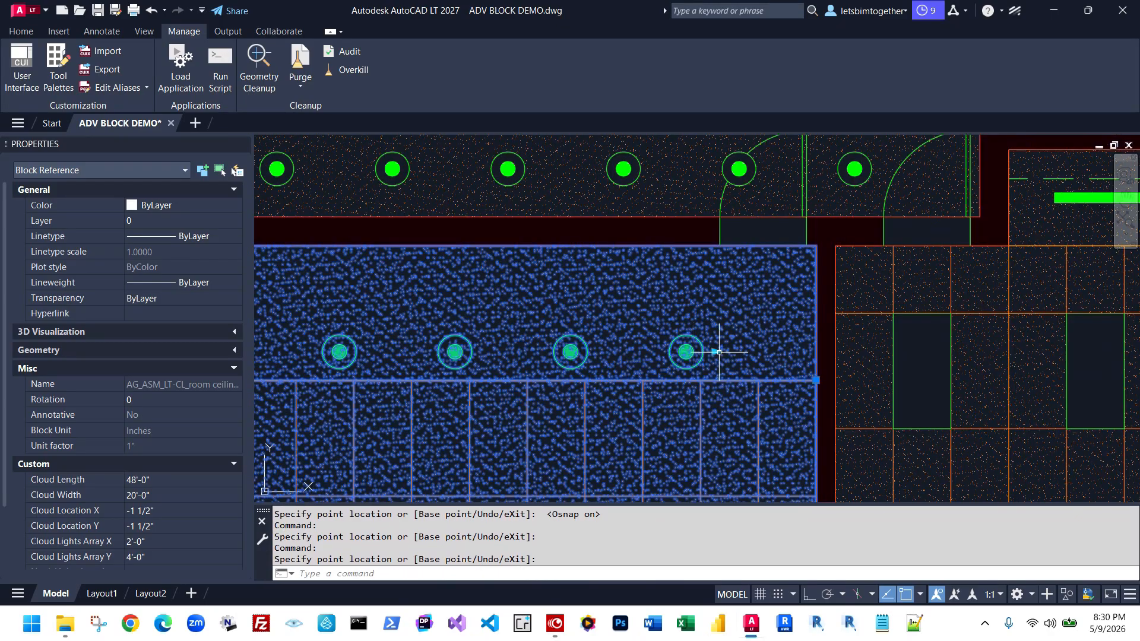
left_click(716, 352)
key("F3")
left_click(789, 360)
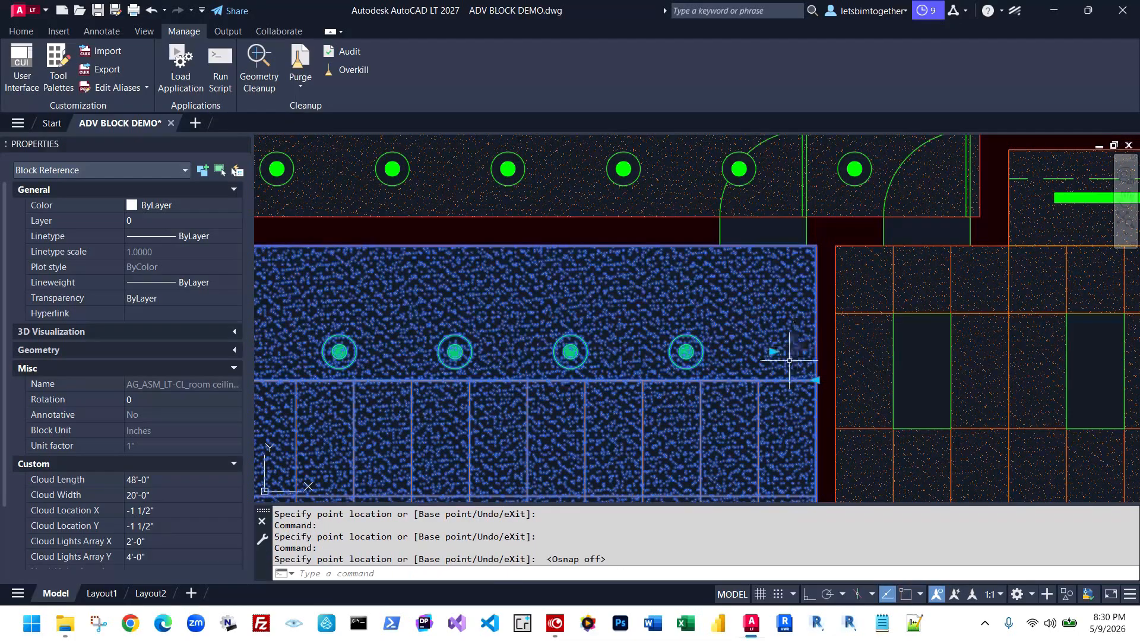
With object snap on, move the Professional Development recessed light row up to the midpoint of the nook's left edge
middle_click_drag(525, 364, 813, 328)
scroll(887, 309, "down", 2)
middle_click_drag(501, 322, 810, 328)
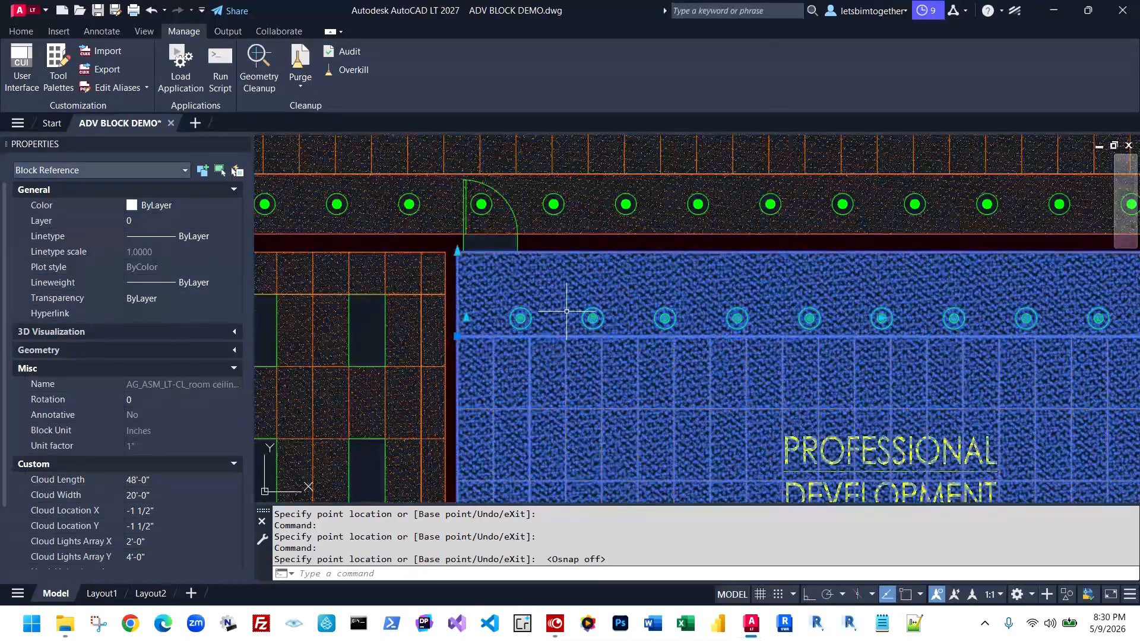
scroll(466, 317, "up", 2)
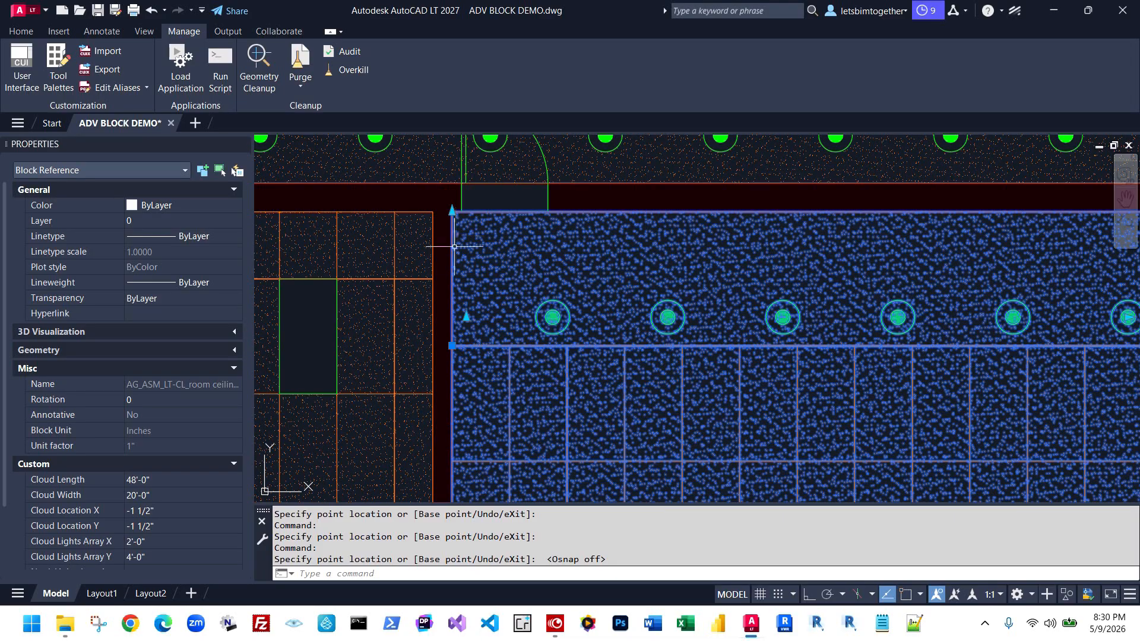
left_click(467, 317)
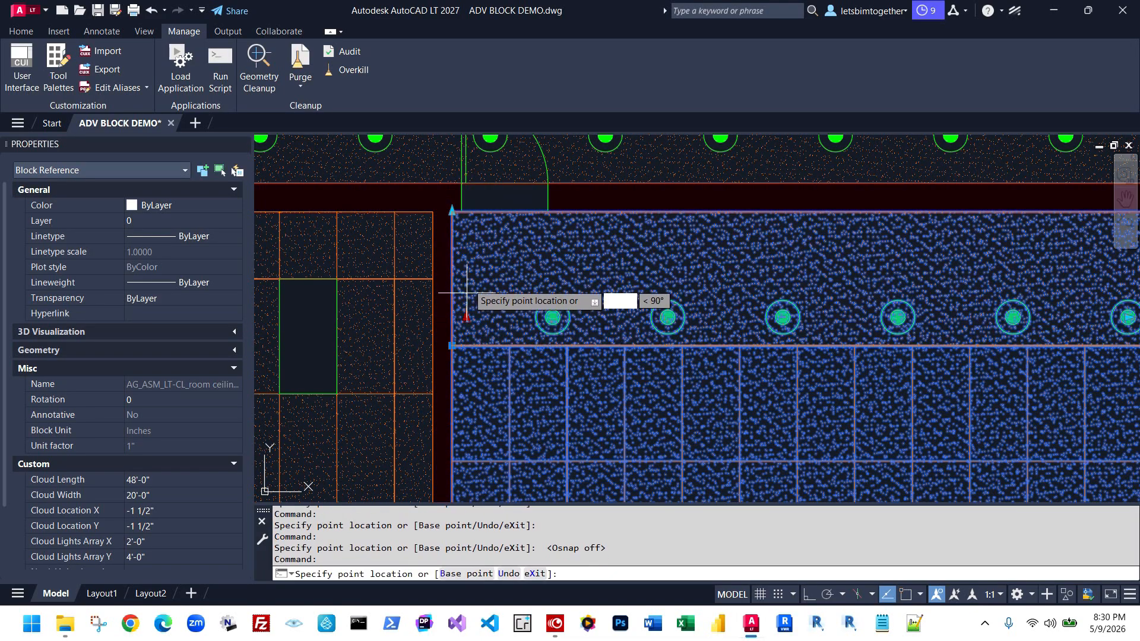
key("F3")
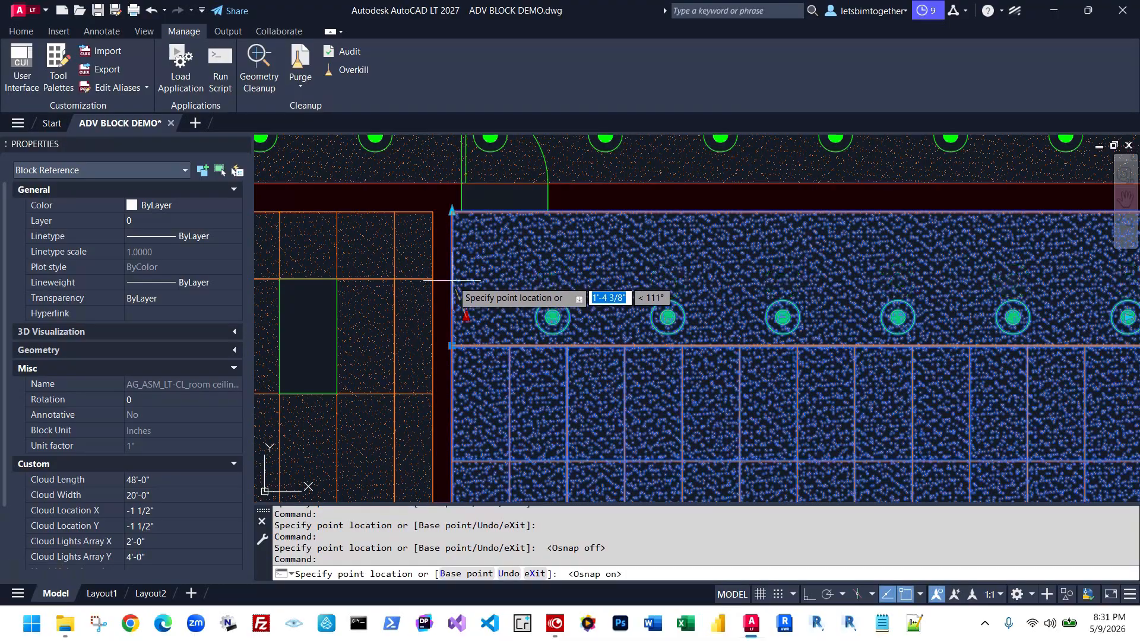
left_click(453, 277)
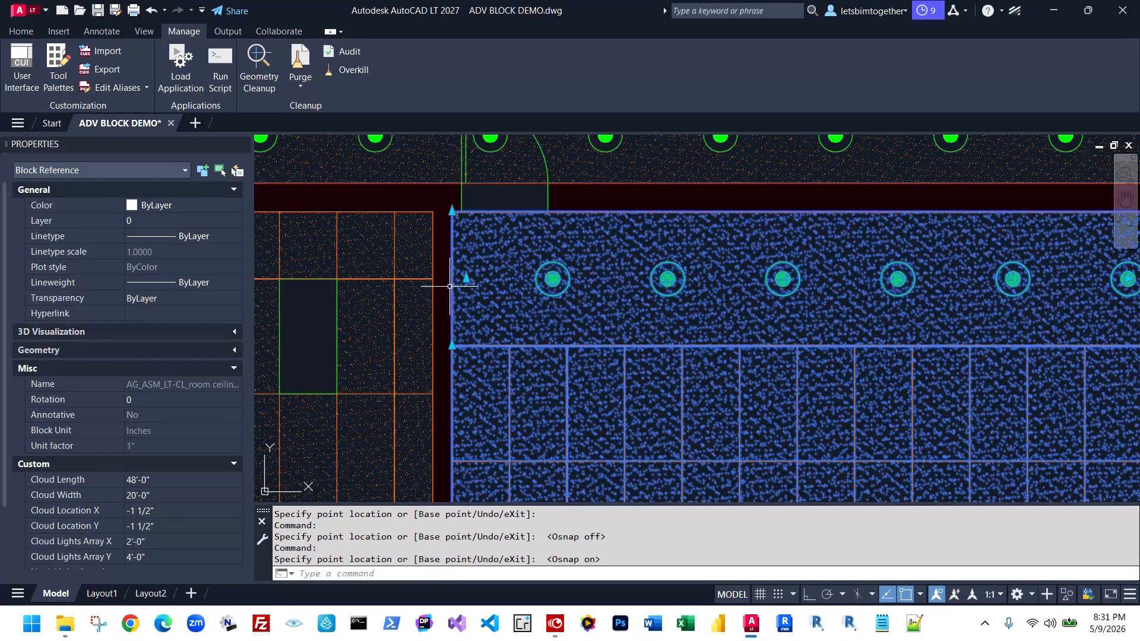
Shift the recessed light row along the nook to center it between the side walls, and deselect the ceiling block
scroll(450, 285, "down", 4)
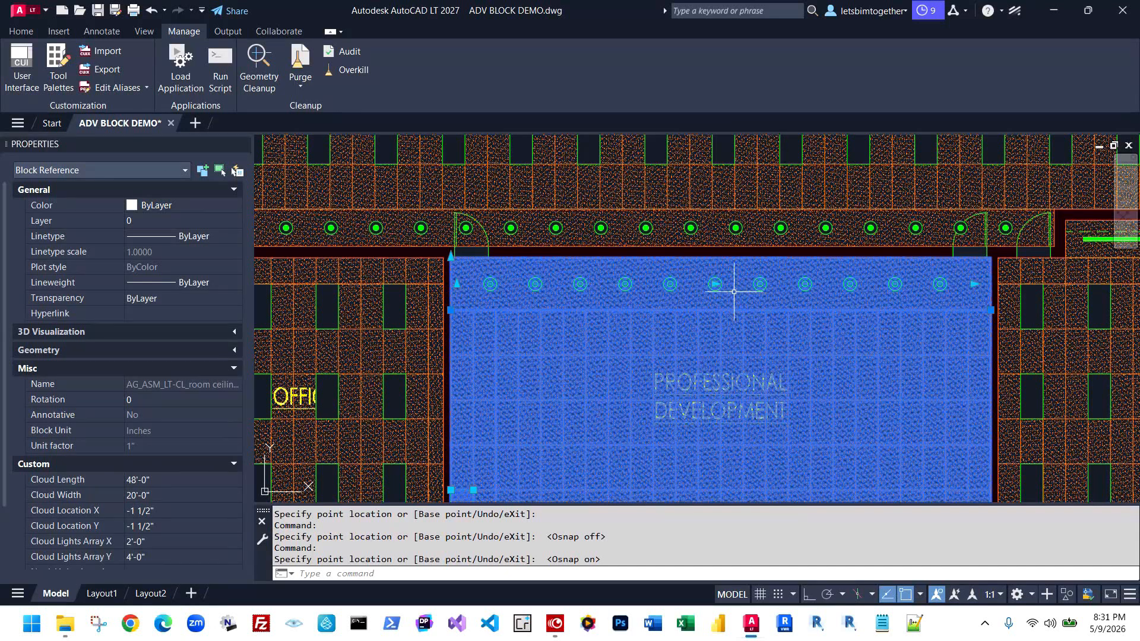
left_click(715, 284)
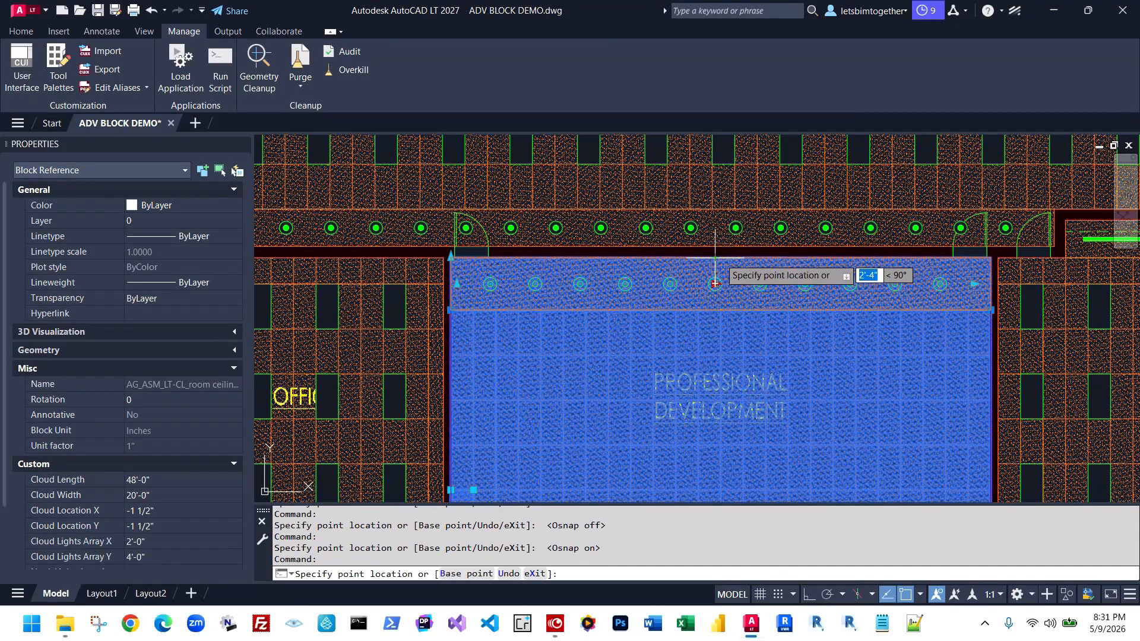
scroll(720, 258, "up", 4)
key("Escape")
left_click(697, 324)
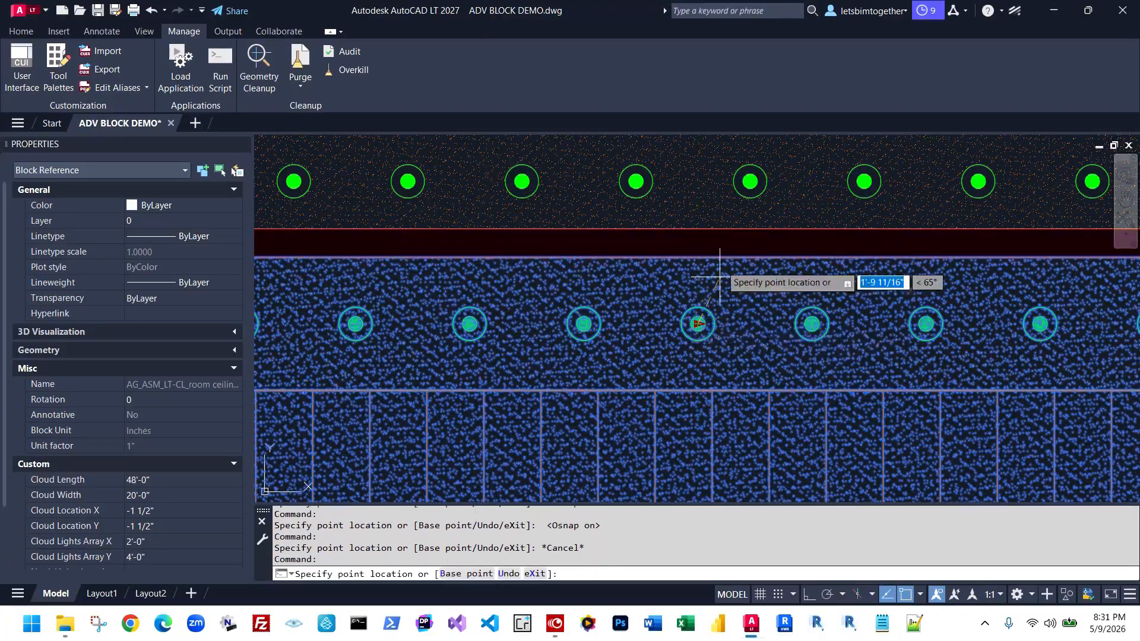
key("Escape")
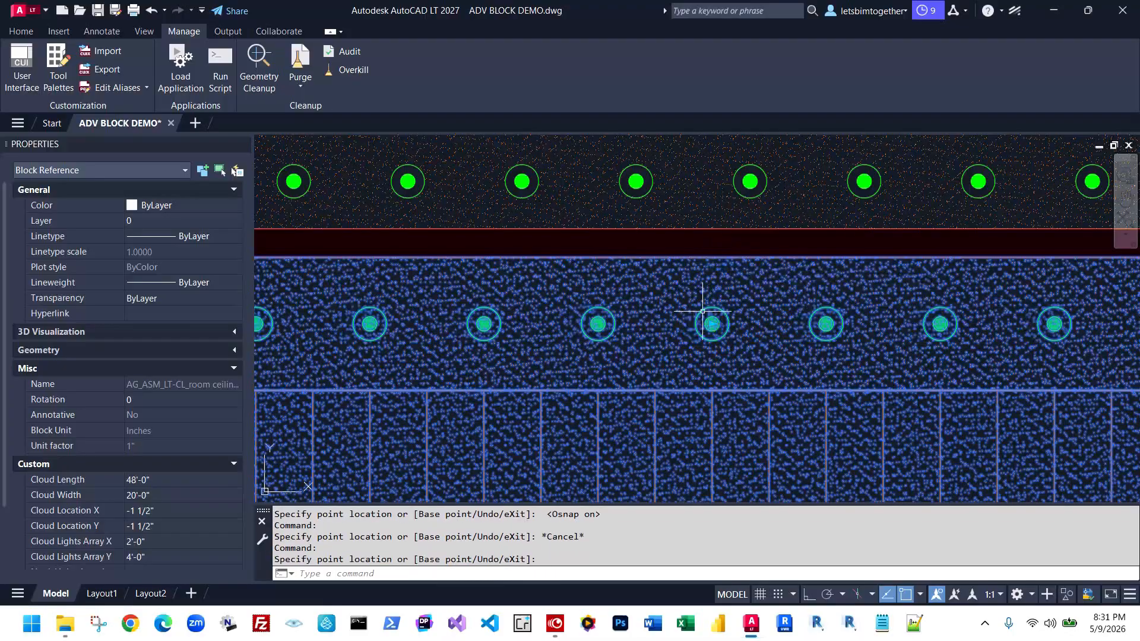
scroll(716, 320, "down", 4)
key("Escape")
scroll(719, 293, "down", 7)
key("Escape")
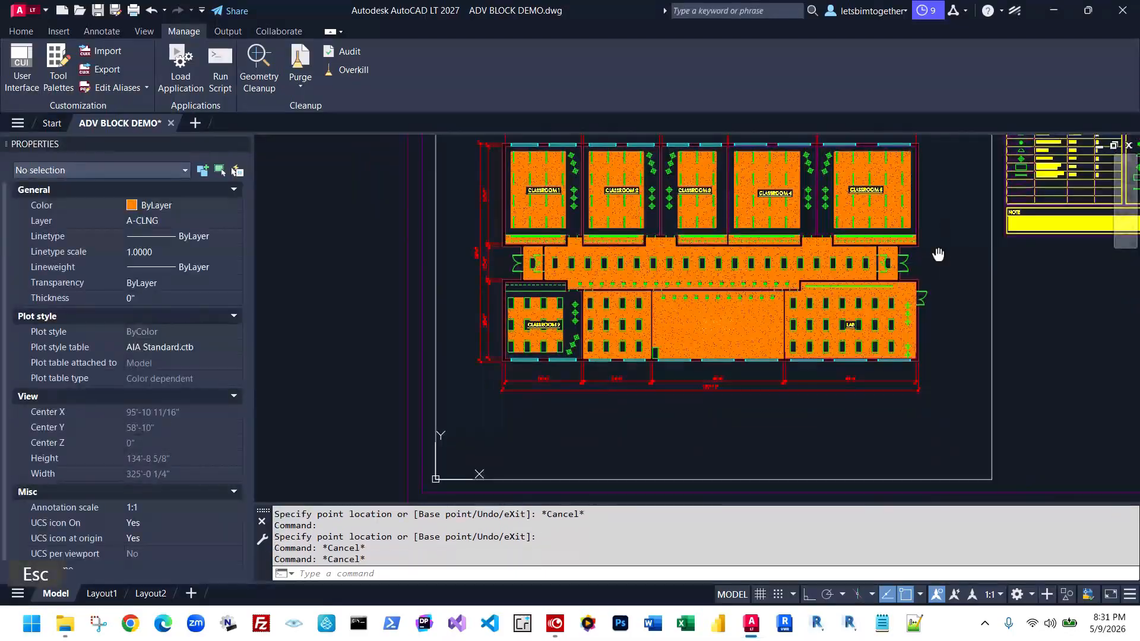
Regenerate the whole drawing with REA to update the fixture quantities in the lighting legend table
middle_click_drag(938, 254, 580, 305)
scroll(694, 214, "up", 5)
scroll(694, 214, "up", 2)
middle_click_drag(657, 258, 586, 360)
scroll(575, 258, "up", 4)
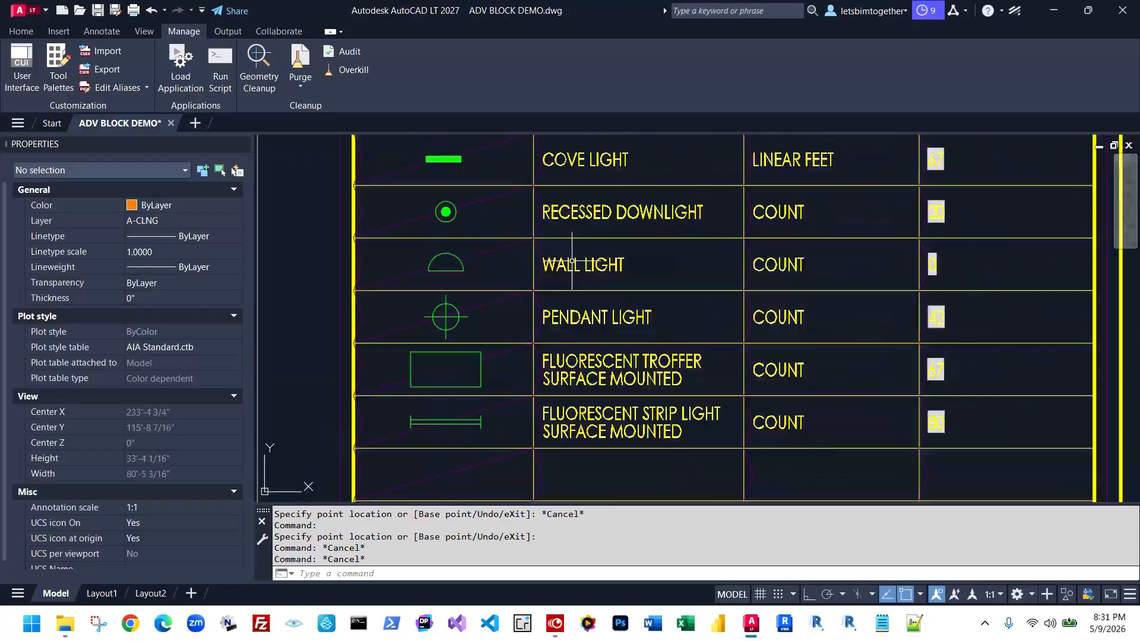
middle_click_drag(574, 258, 424, 345)
middle_click_drag(1083, 281, 895, 275)
key("Escape")
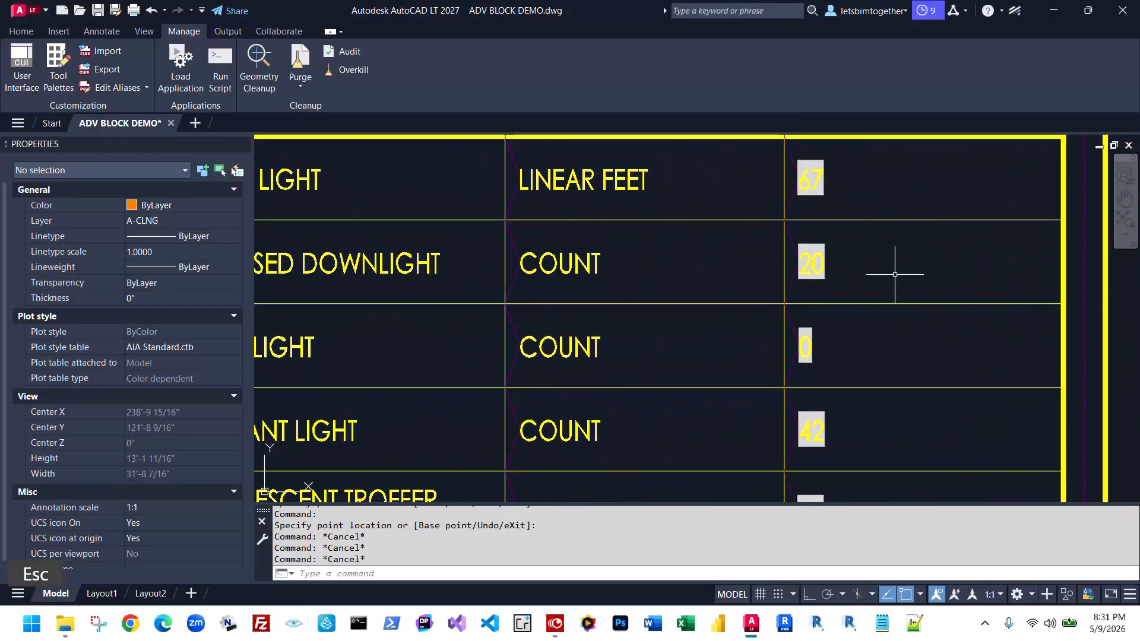
type("rea")
key("space")
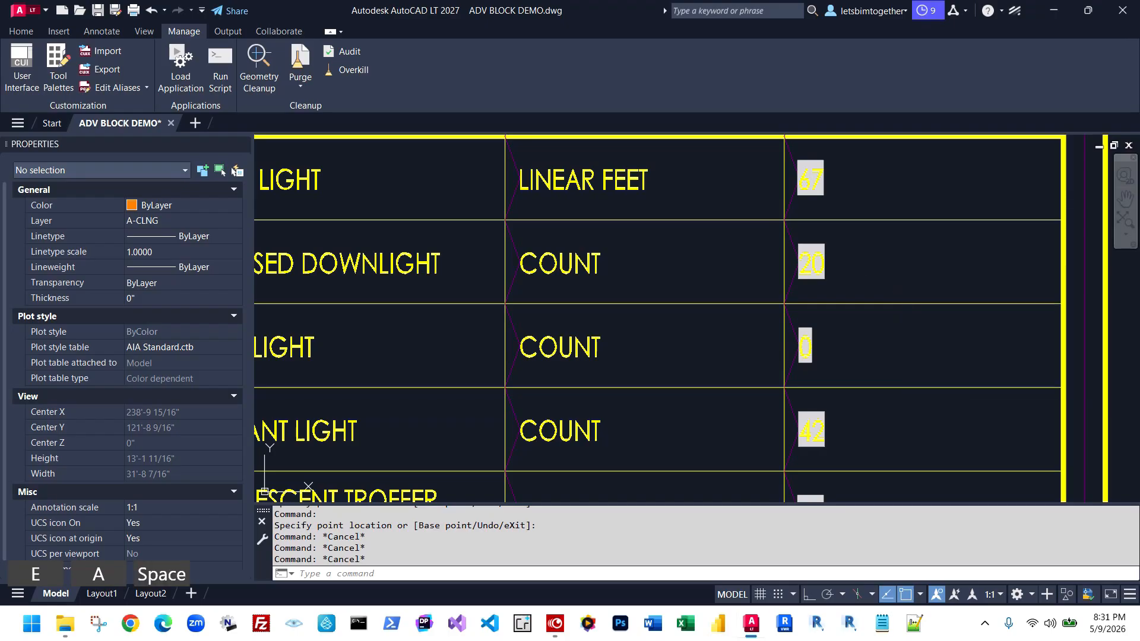
Stretch the Professional Development troffer array from its single lower-left fixture past the room's upper-right corner, to about 52'-0" by 28'-0"
scroll(895, 274, "down", 10)
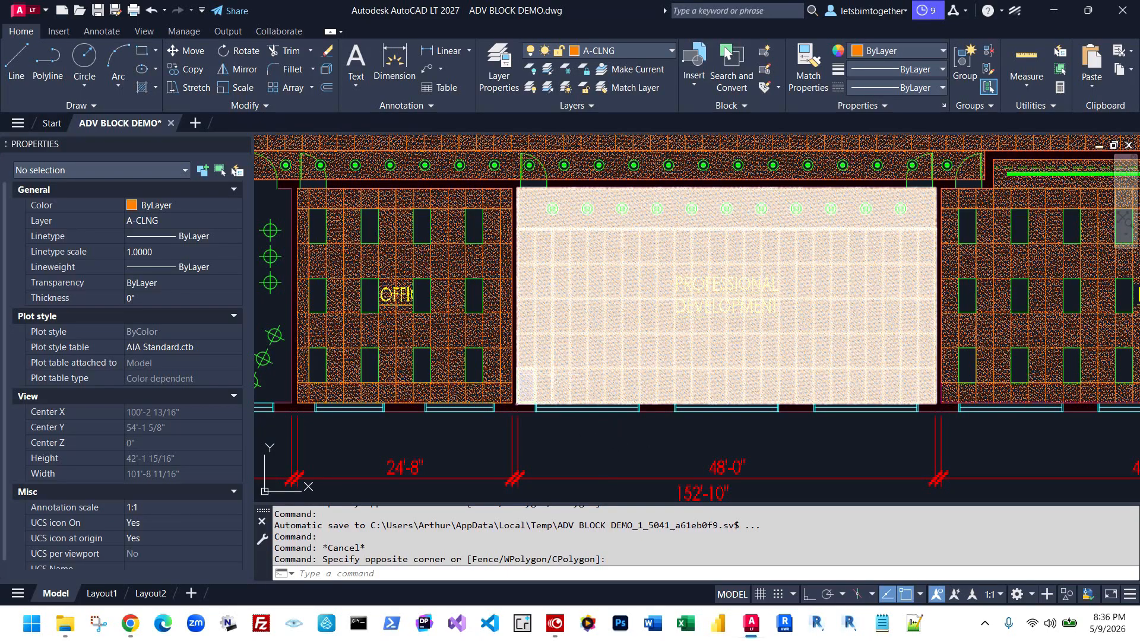
left_click(526, 377)
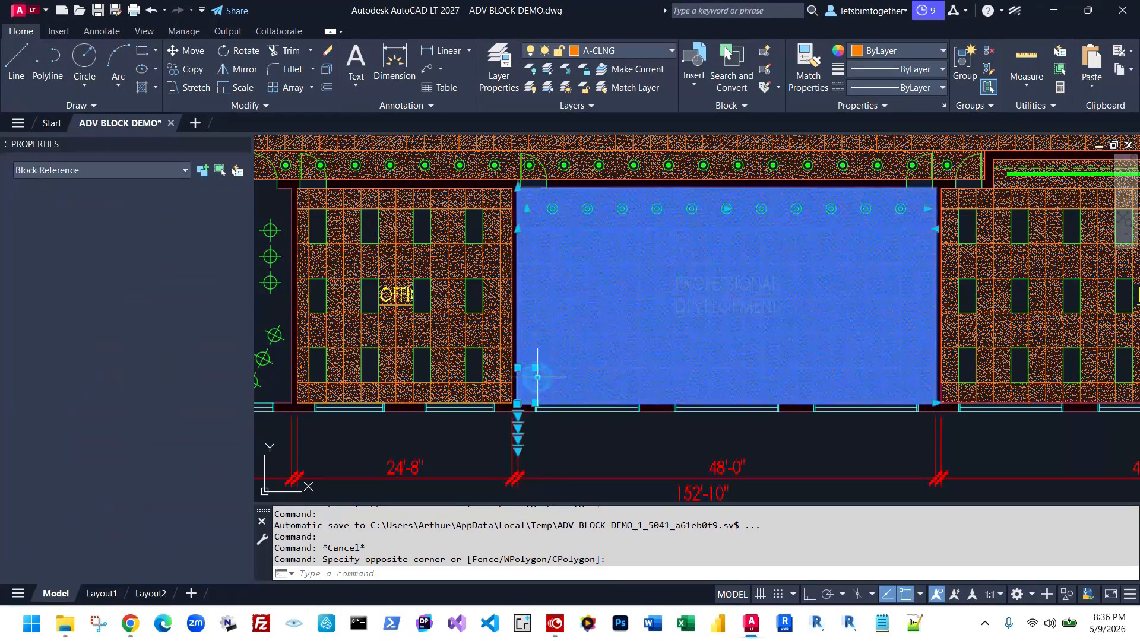
scroll(532, 377, "up", 5)
scroll(486, 373, "down", 4)
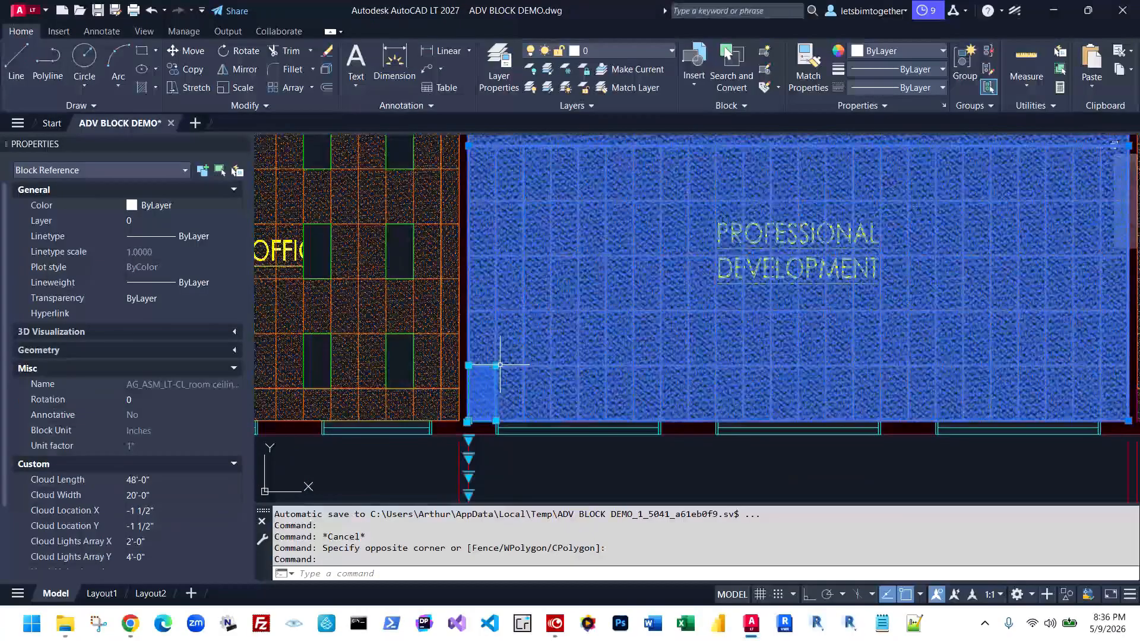
left_click(472, 368)
scroll(496, 382, "up", 3)
scroll(636, 309, "down", 2)
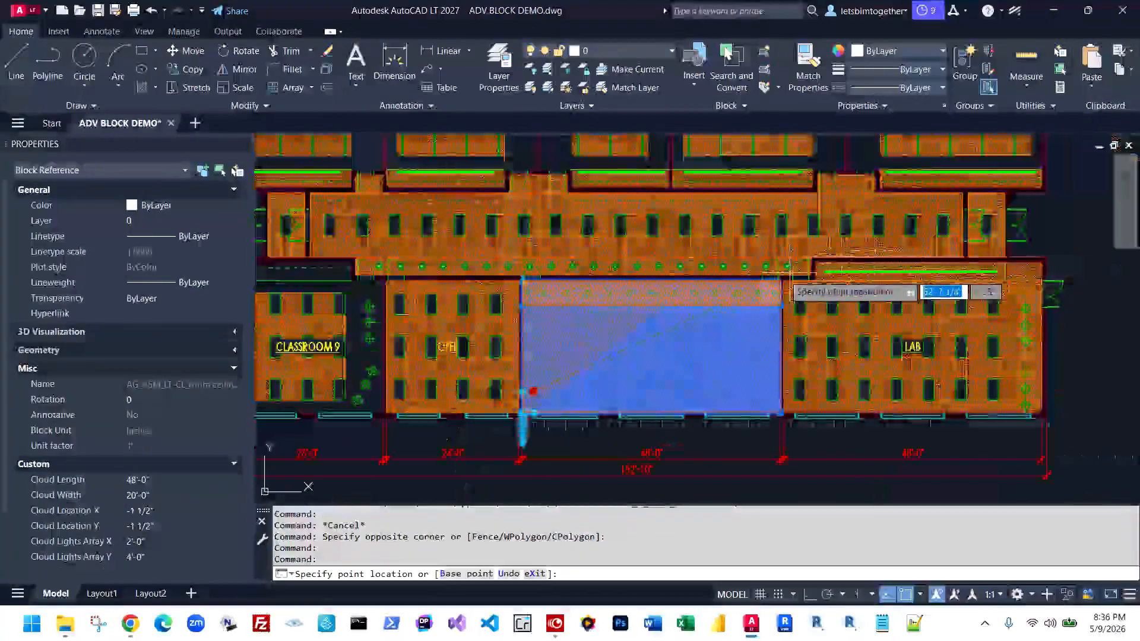
scroll(802, 262, "up", 2)
left_click(802, 261)
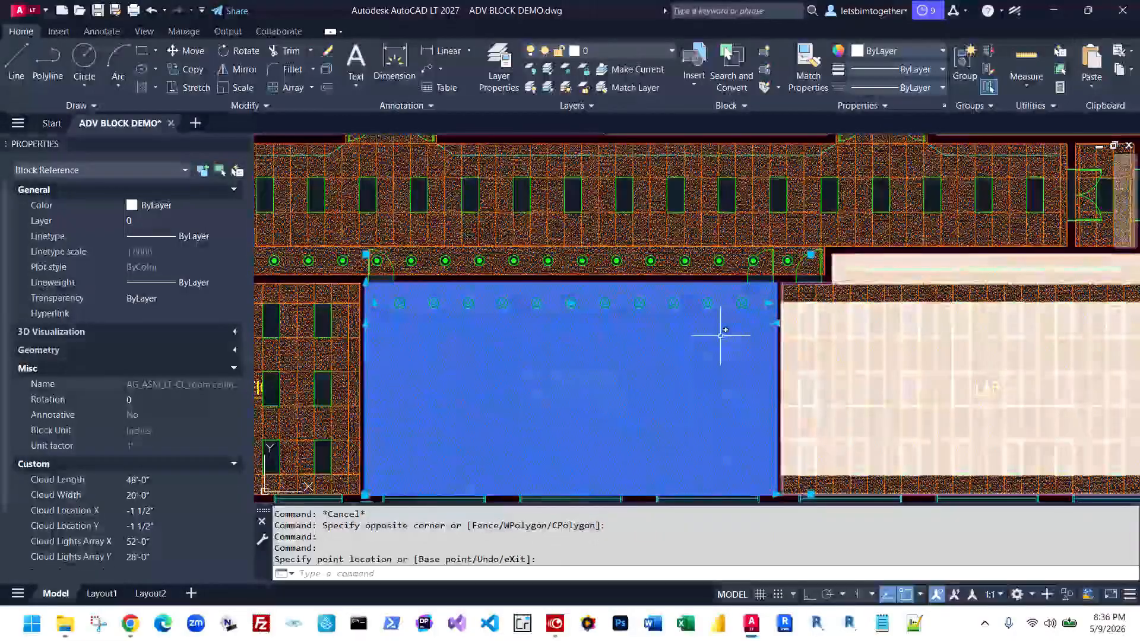
Move the troffer array's lower-left start point to the upper-right corner of the first ceiling tile, making the array 50'-0" by 24'-0"
scroll(402, 438, "up", 5)
scroll(403, 439, "up", 2)
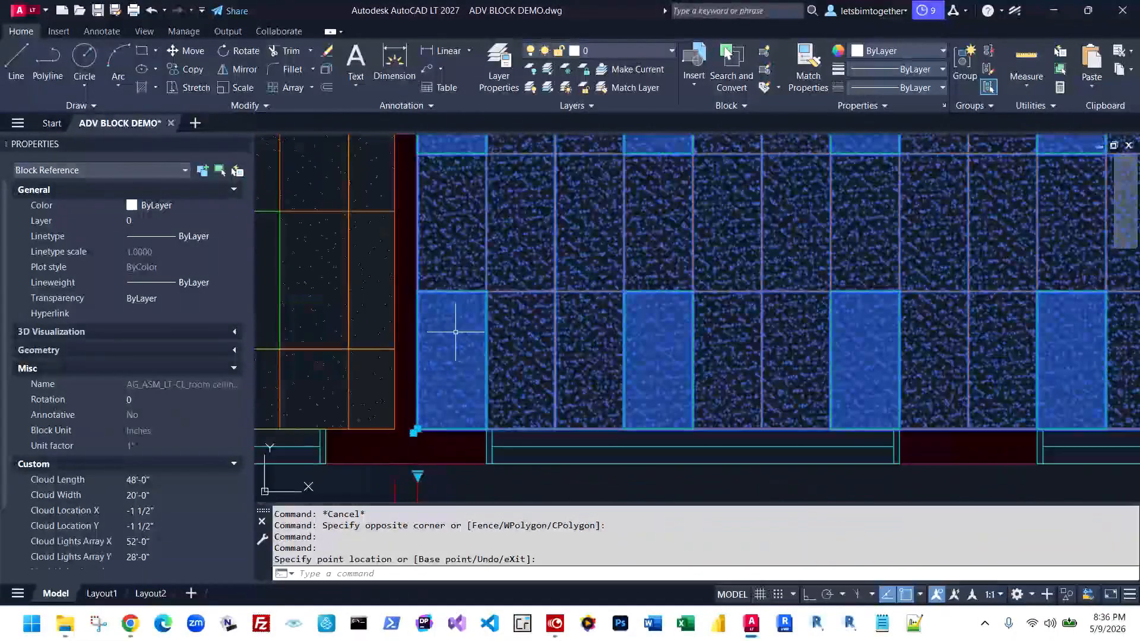
left_click(416, 431)
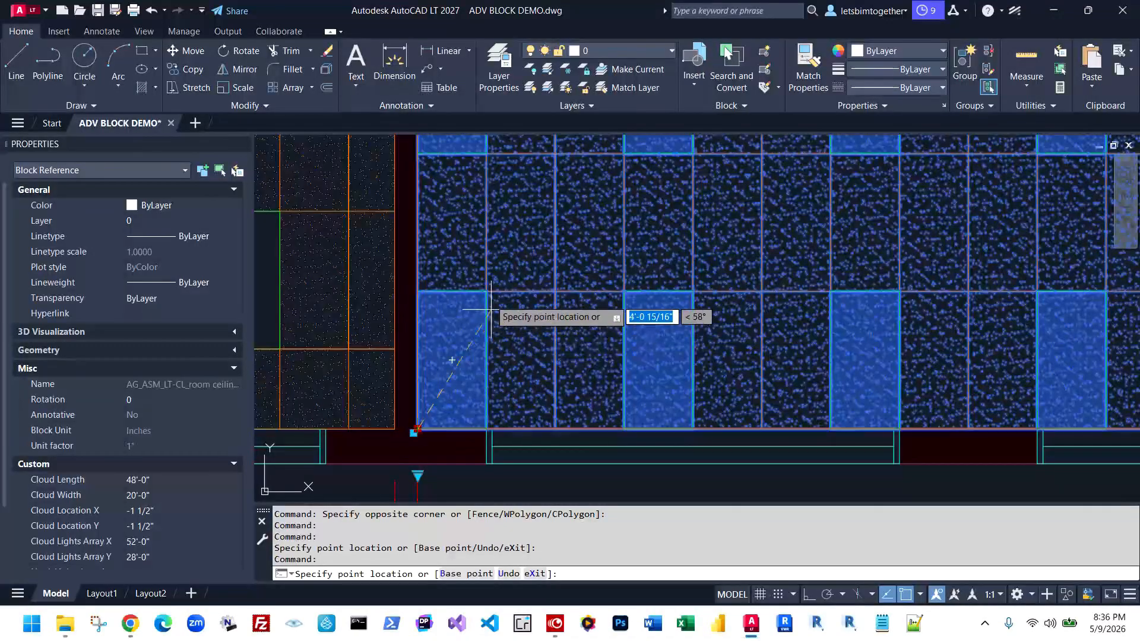
left_click(487, 291)
scroll(533, 210, "up", 3)
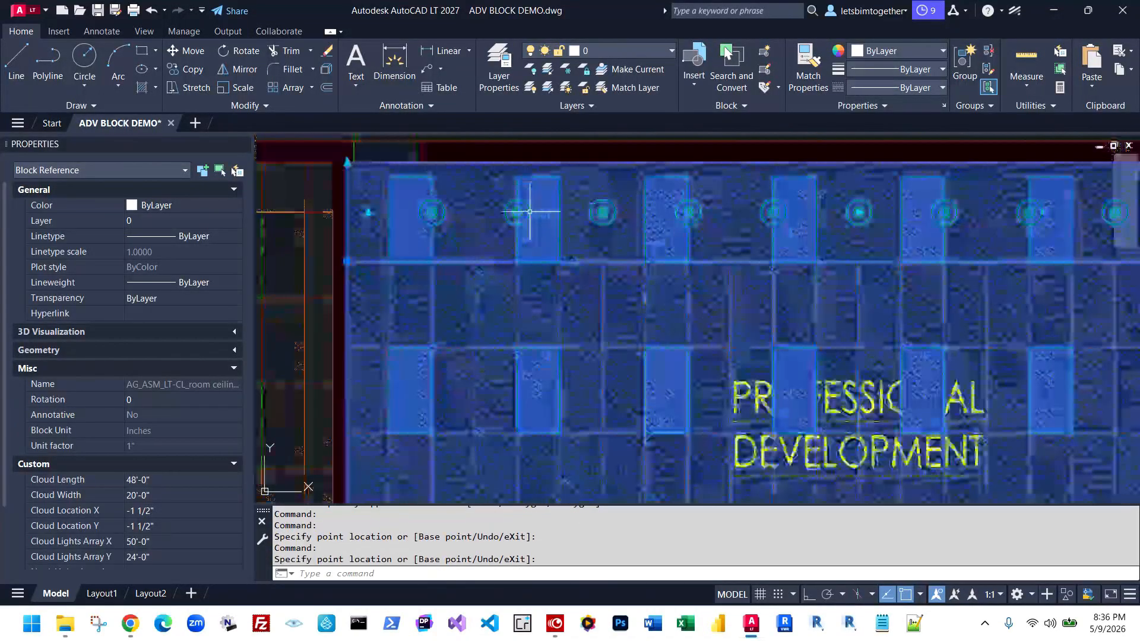
Pull the troffer array's upper-right corner back to the right wall, reducing it to 46'-0" by 20'-0" and clearing the nook
scroll(416, 188, "down", 3)
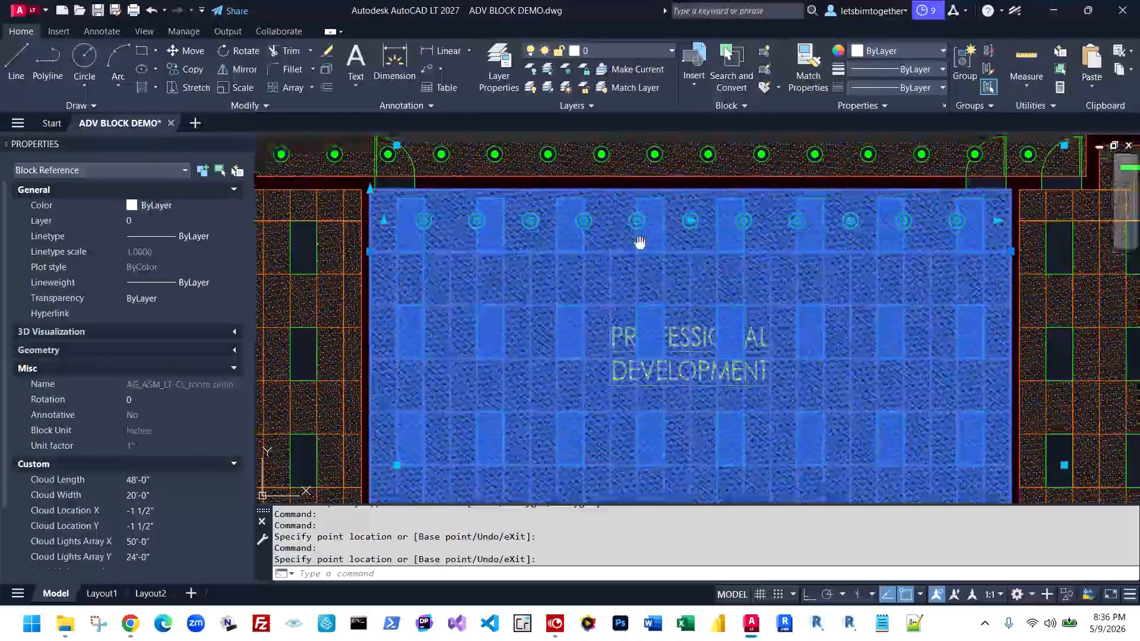
scroll(773, 238, "up", 2)
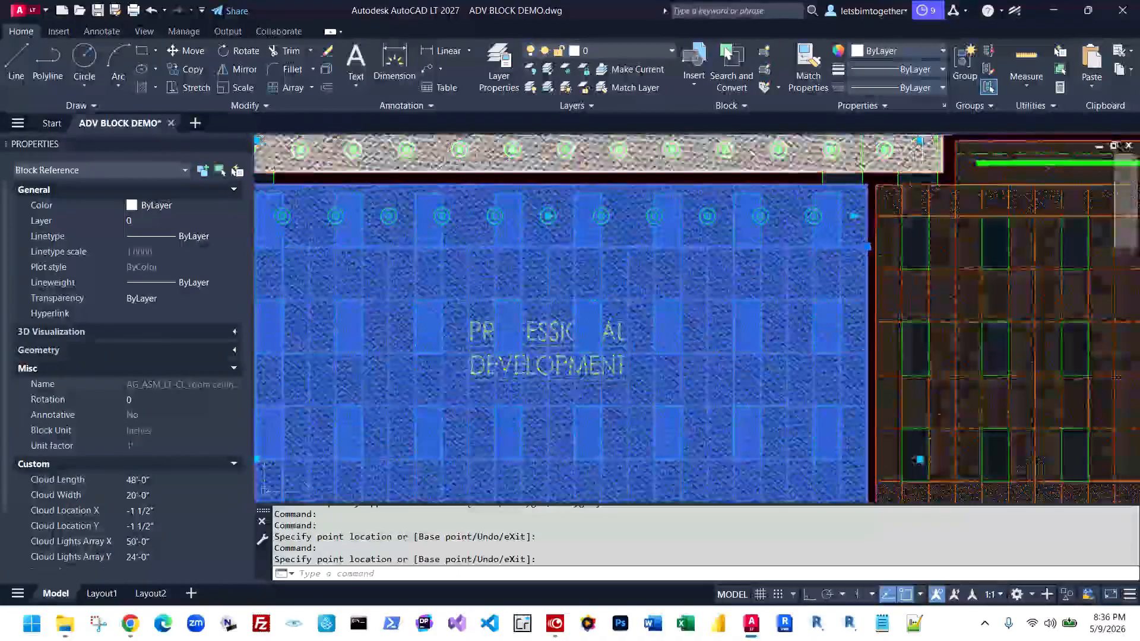
key("Return")
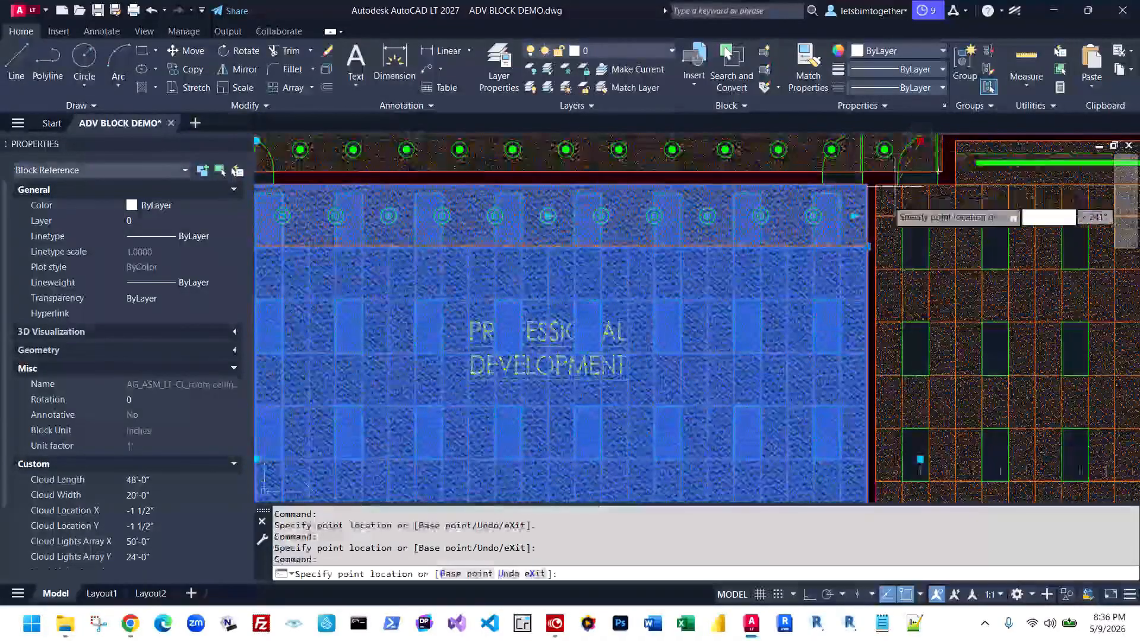
left_click(867, 222)
scroll(884, 222, "down", 2)
scroll(484, 273, "up", 2)
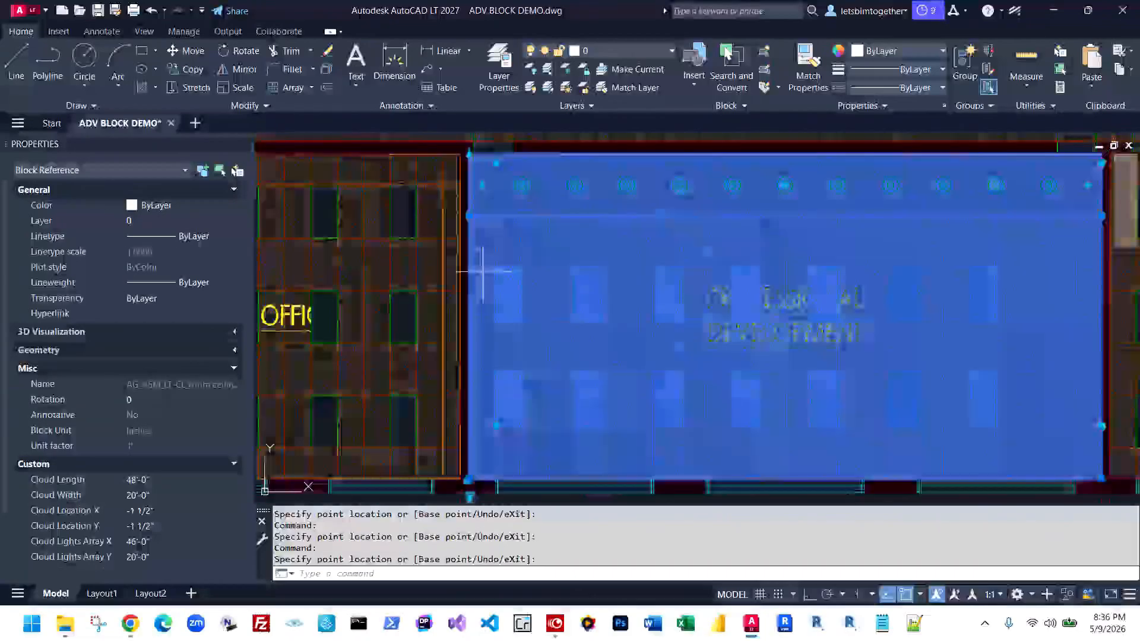
Turn object snap off and extend the troffer array's right end to a length of 50'-0", keeping its height at 20'-0"
scroll(483, 265, "up", 2)
scroll(455, 254, "down", 2)
middle_click_drag(787, 290, 647, 289)
middle_click_drag(948, 167, 815, 209)
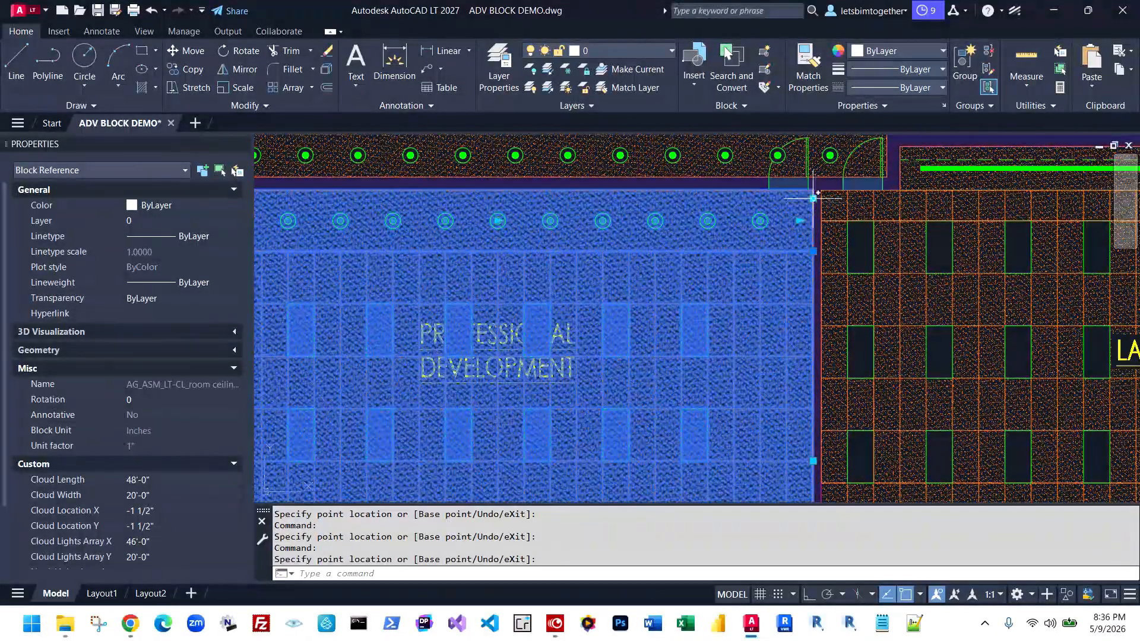
left_click(813, 198)
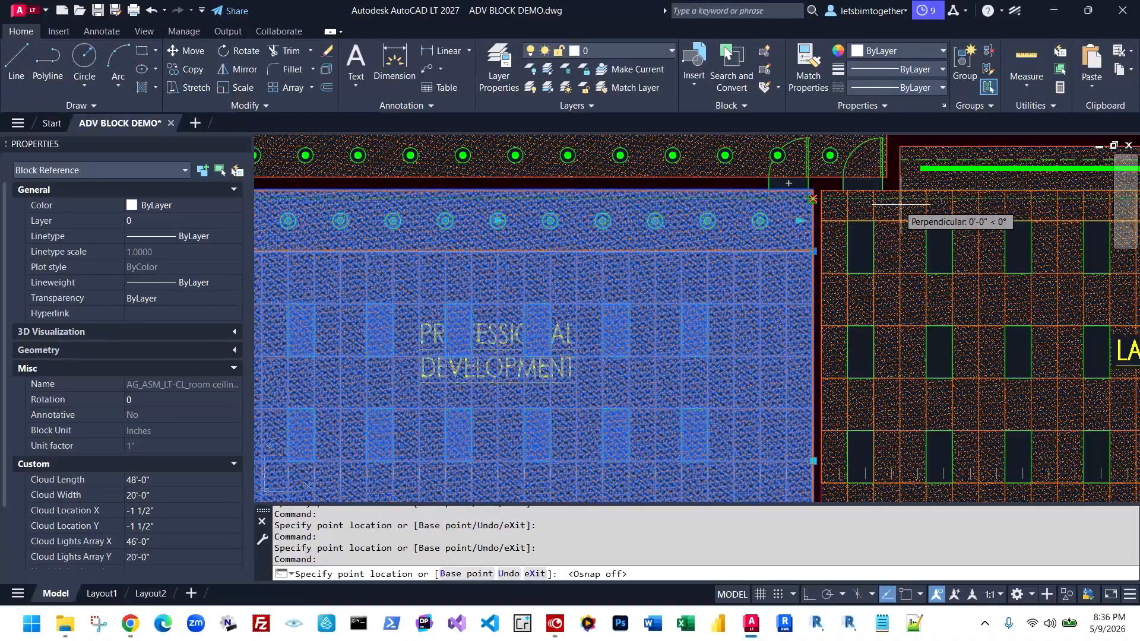
left_click(940, 202)
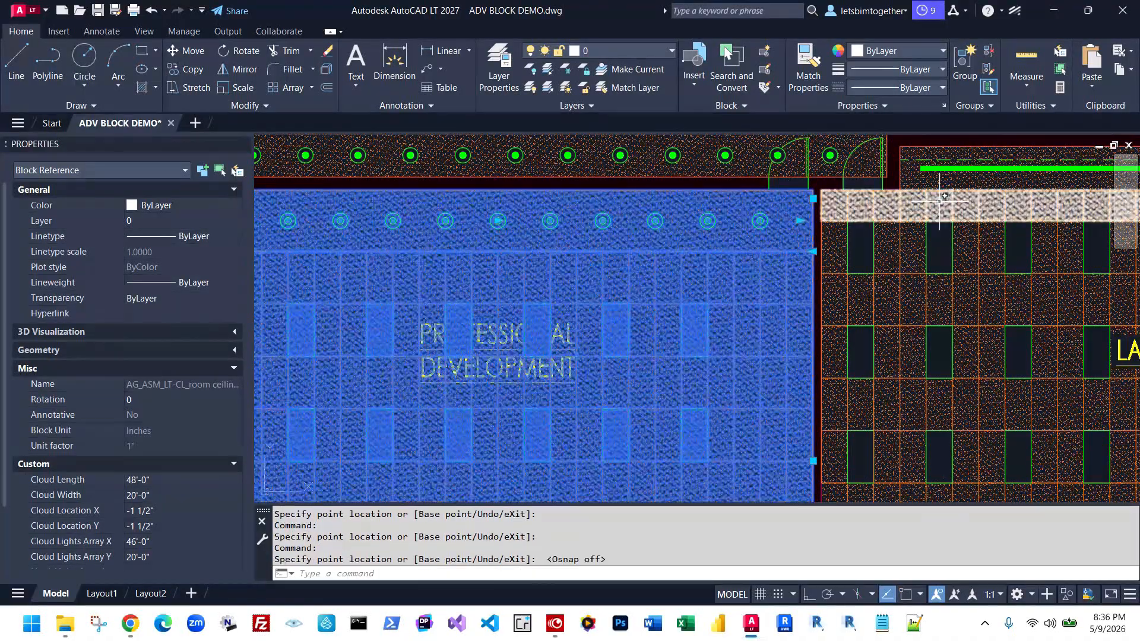
left_click(813, 199)
left_click(923, 205)
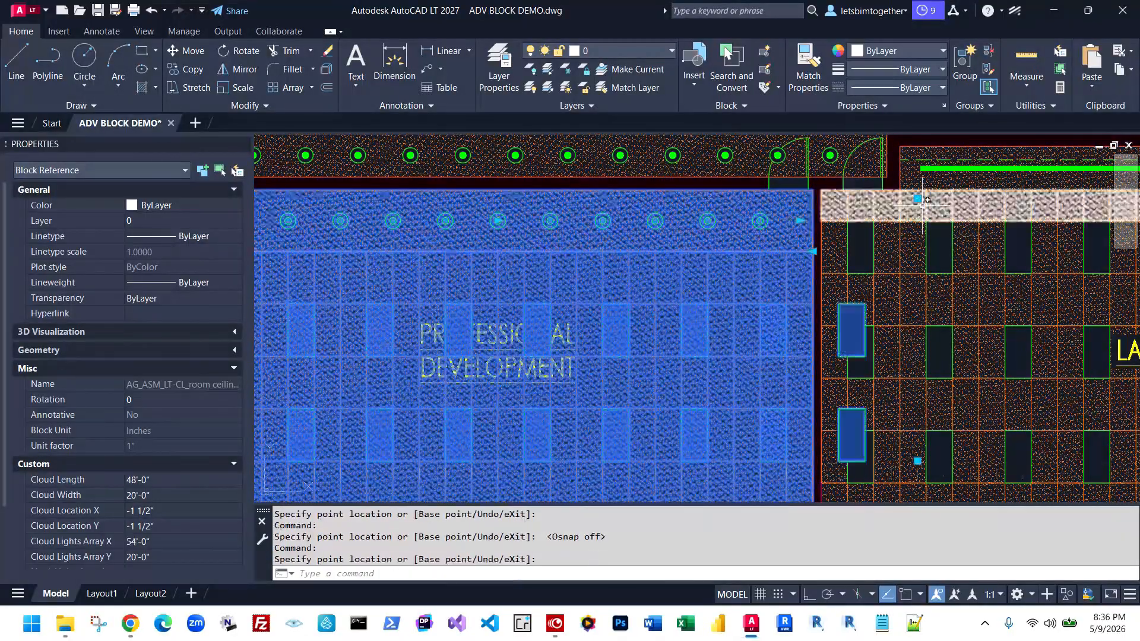
left_click(918, 198)
left_click(862, 198)
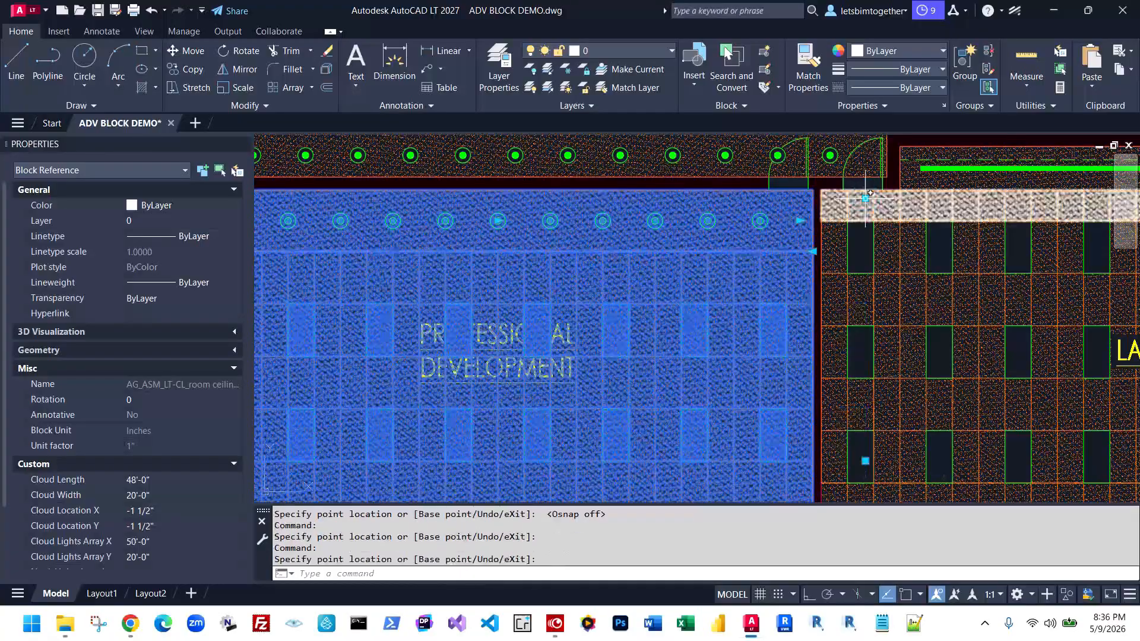
key("Escape")
Bring the OFFICE and PROFESSIONAL DEVELOPMENT room labels to the front of the draw order, leaving out the window
scroll(856, 203, "down", 2)
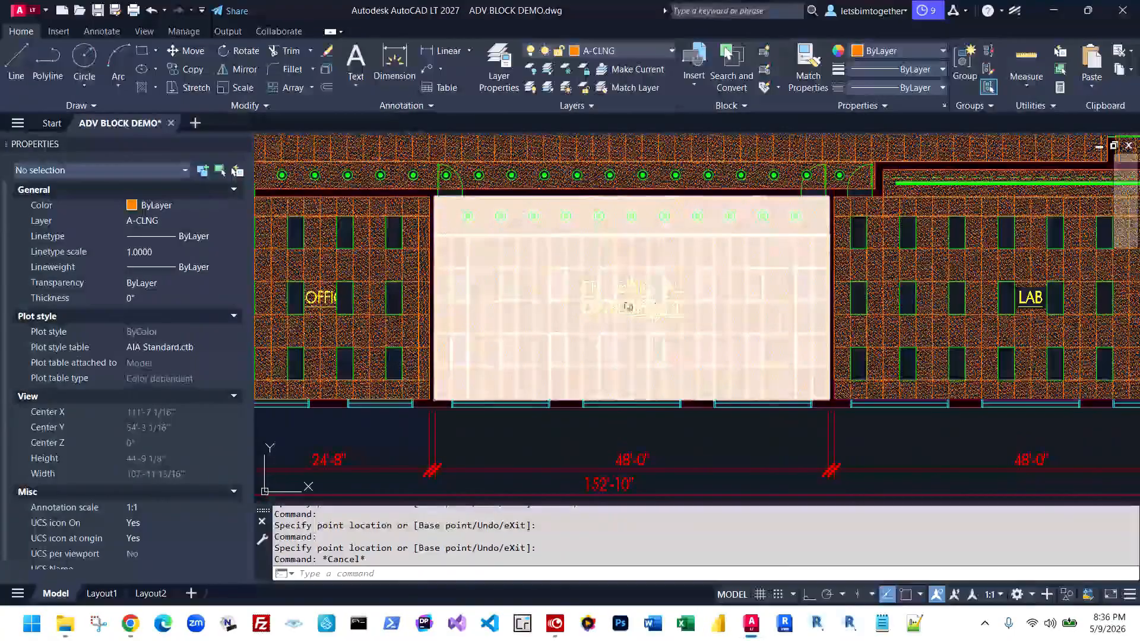
middle_click_drag(342, 430, 502, 431)
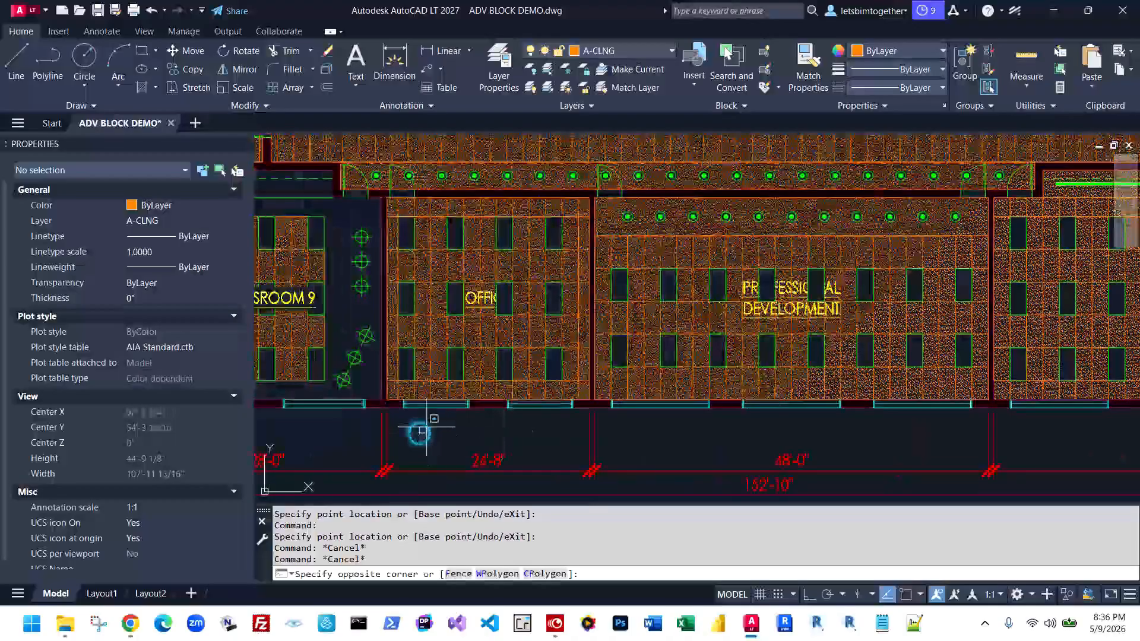
left_click(543, 231)
left_click(725, 436)
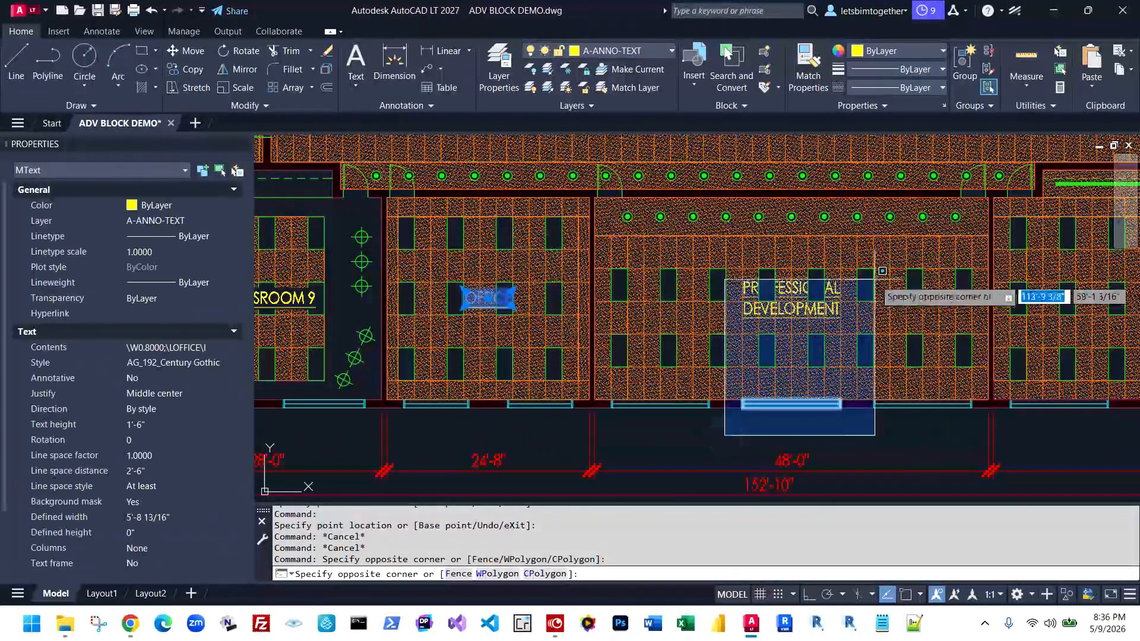
left_click(877, 267)
left_click(826, 435)
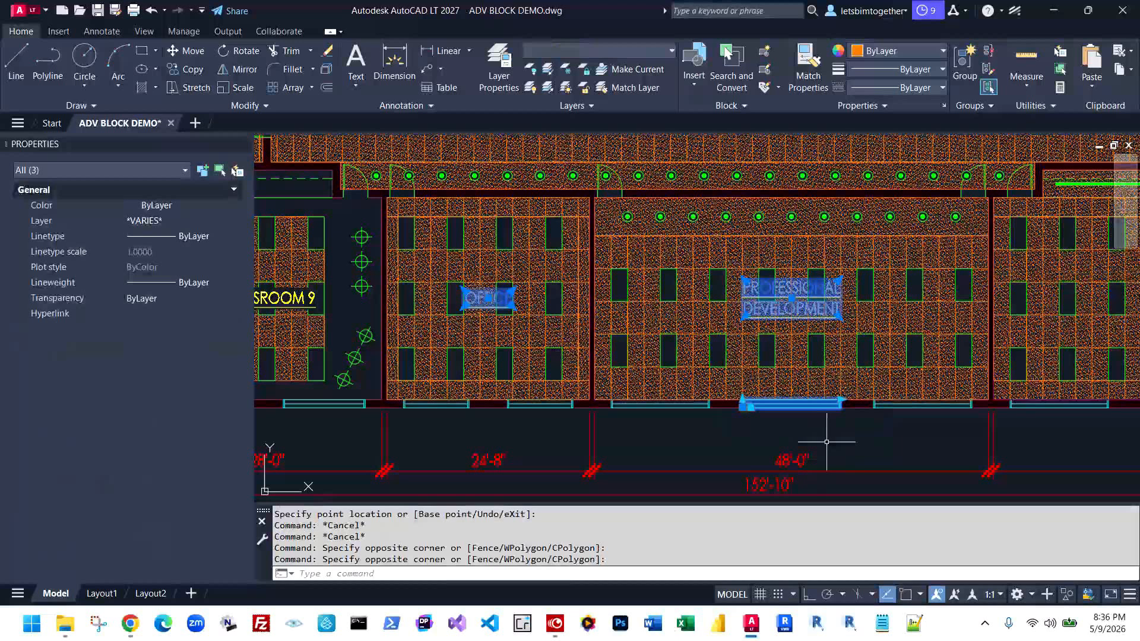
left_click(801, 397)
type("DR")
key("space")
type("F")
key("space")
key("Escape")
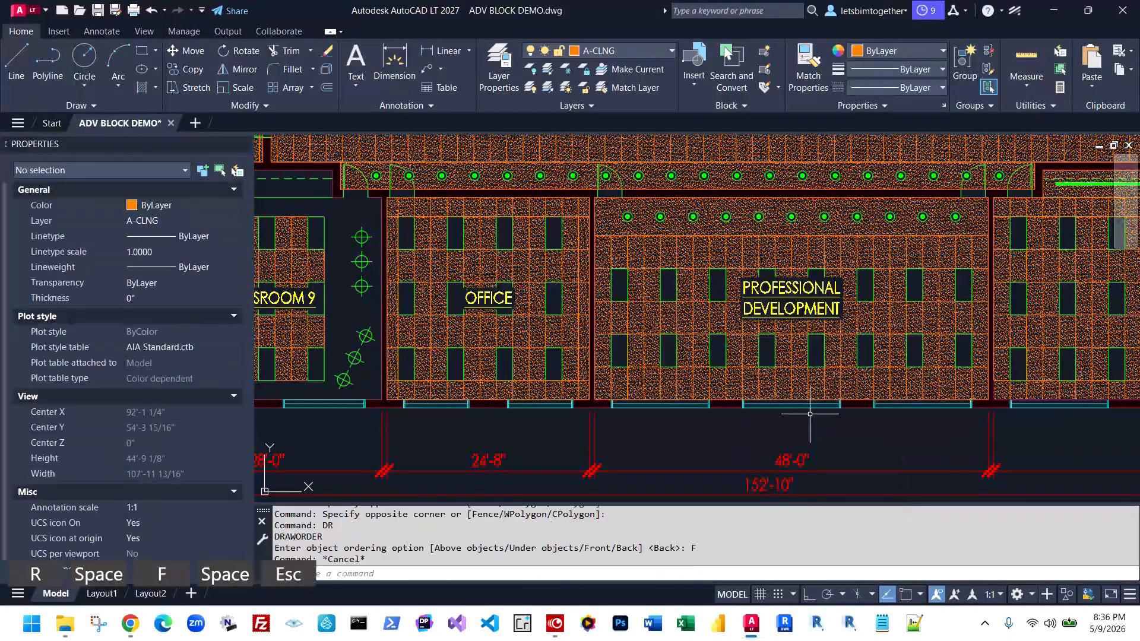
Regenerate the whole model so the lighting schedule's quantities are refreshed
scroll(807, 402, "down", 2)
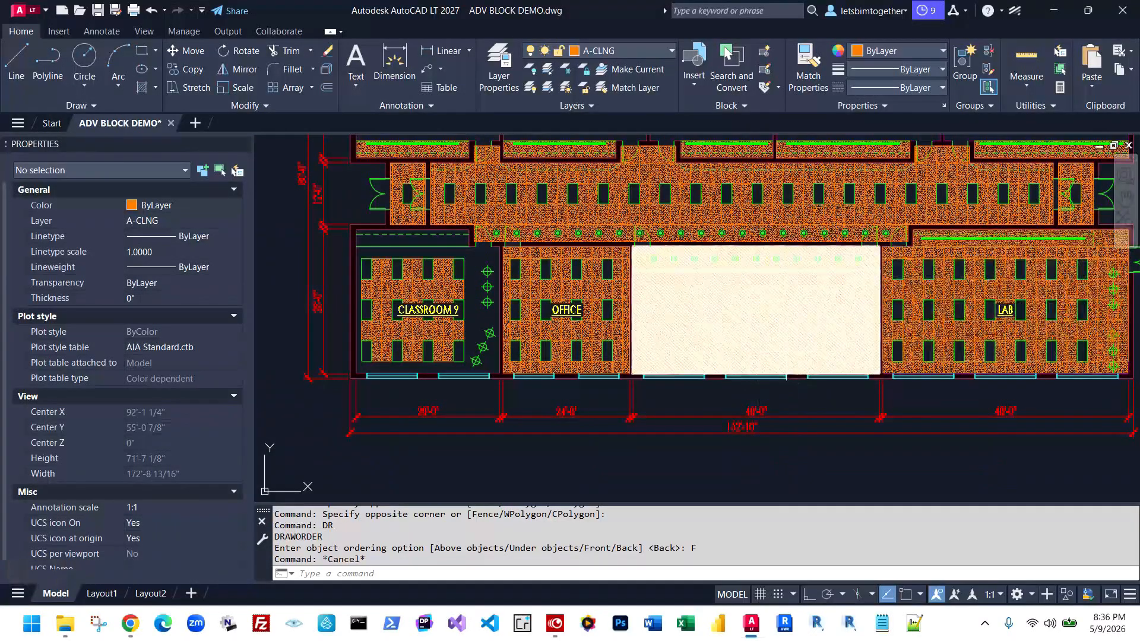
type("REA")
key("space")
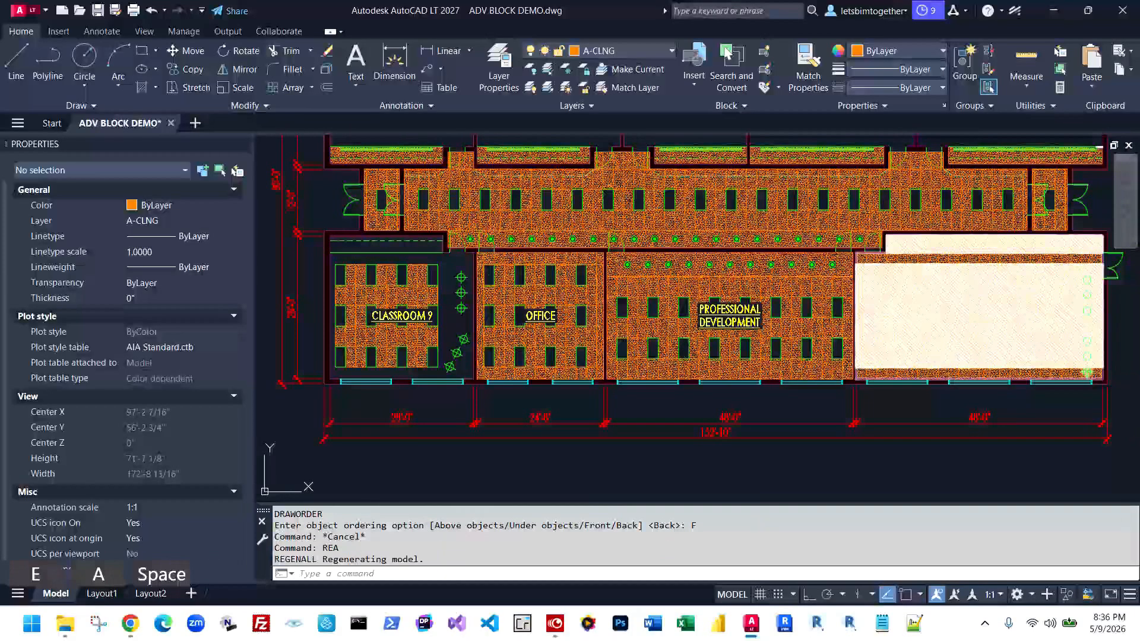
Examine the lighting schedule's quantities, then look over the ceiling plan's rooms and the COUNT AREA
scroll(664, 270, "down", 5)
scroll(665, 269, "up", 10)
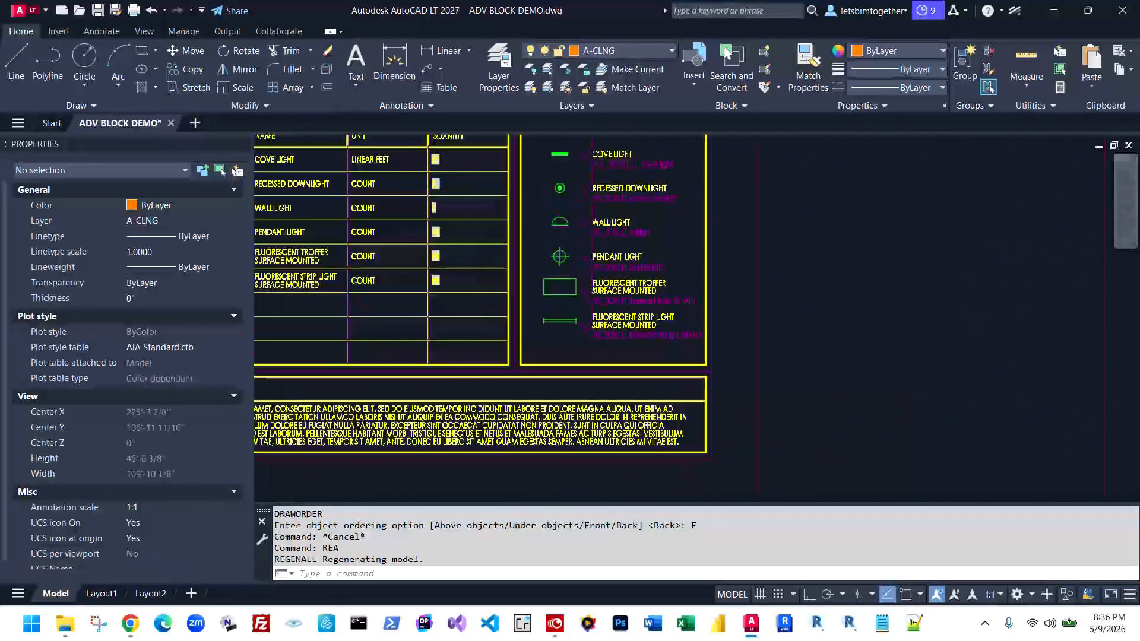
mouse_move(511, 260)
middle_mouse_down()
mouse_move(778, 352)
mouse_move(809, 415)
middle_mouse_up()
scroll(949, 310, "down", 4)
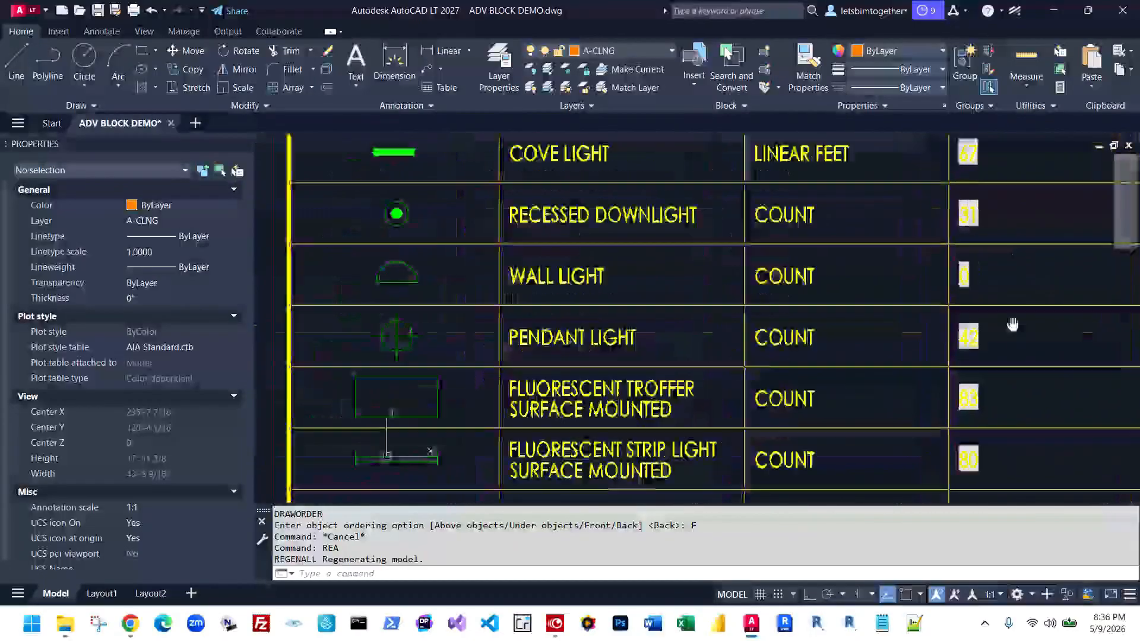
scroll(1016, 326, "down", 3)
scroll(1016, 326, "down", 2)
middle_click_drag(586, 377, 823, 238)
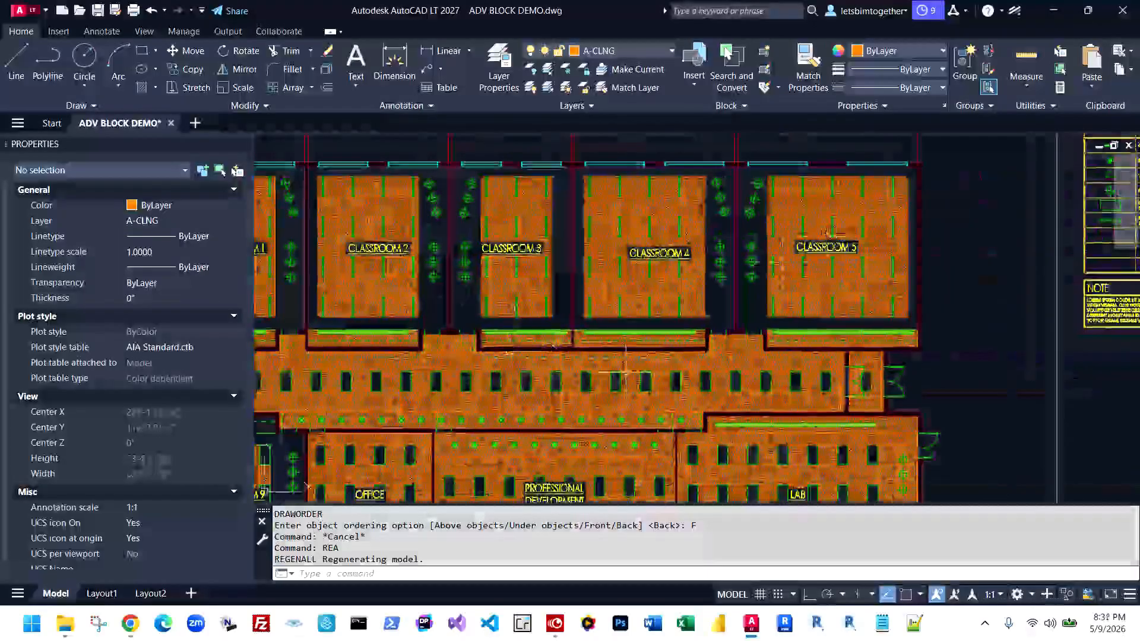
middle_click_drag(607, 408, 716, 294)
scroll(717, 294, "down", 2)
scroll(658, 375, "up", 3)
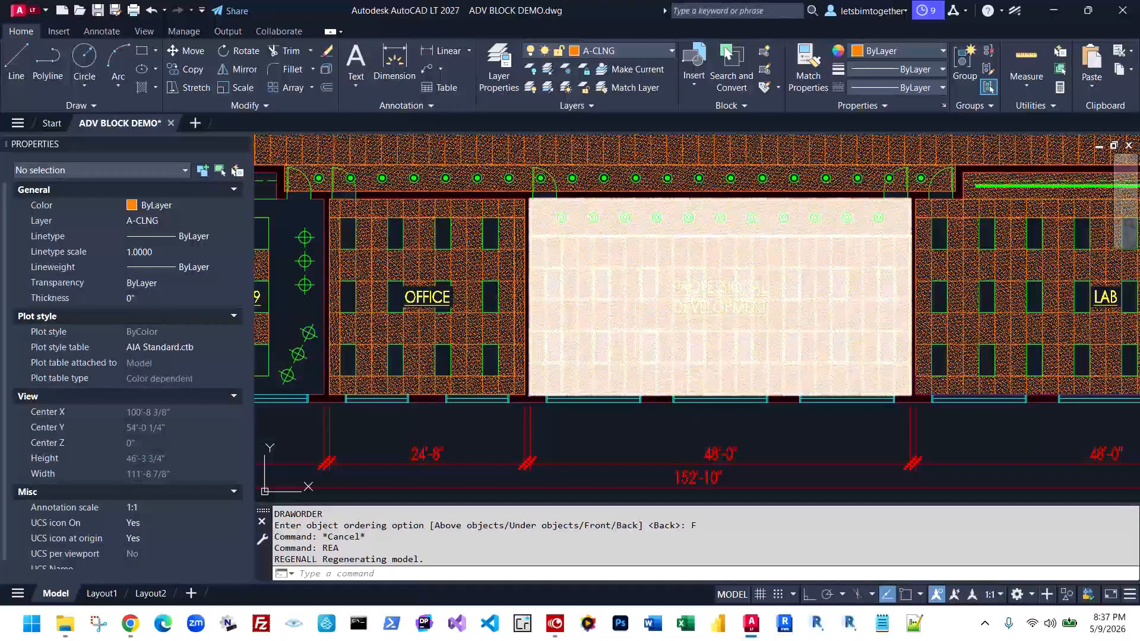
scroll(885, 252, "down", 8)
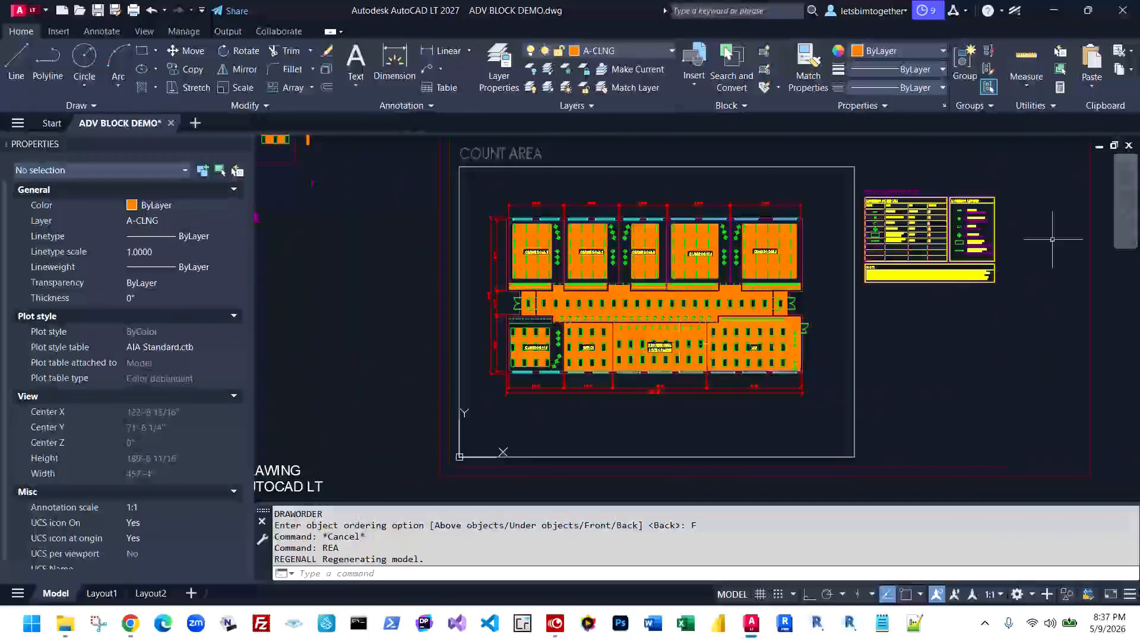
scroll(968, 237, "up", 8)
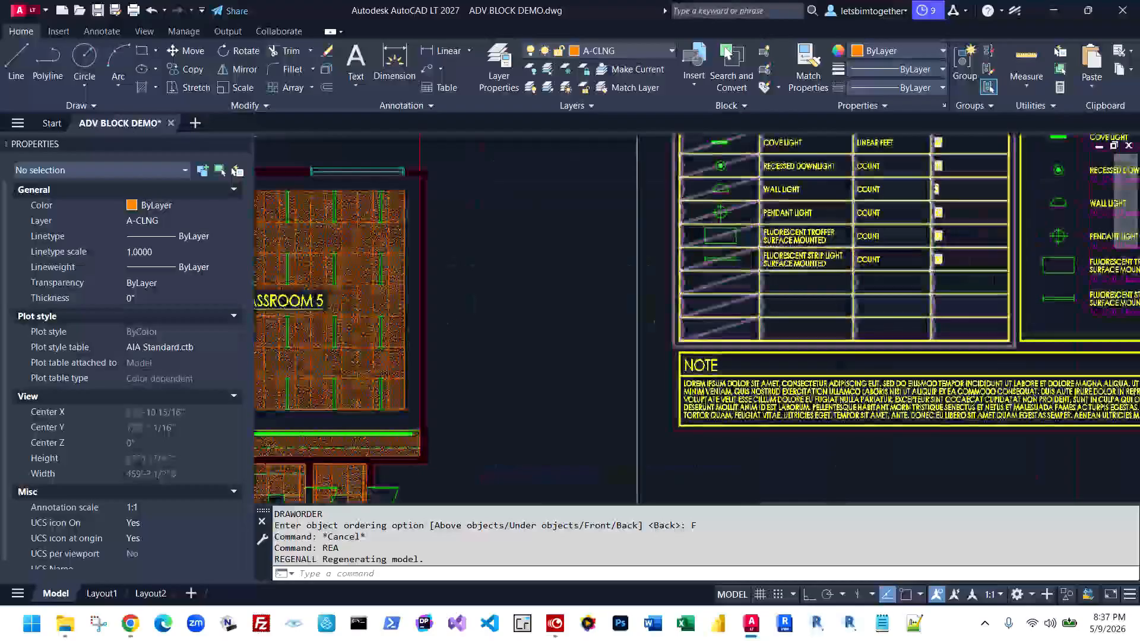
scroll(977, 265, "down", 6)
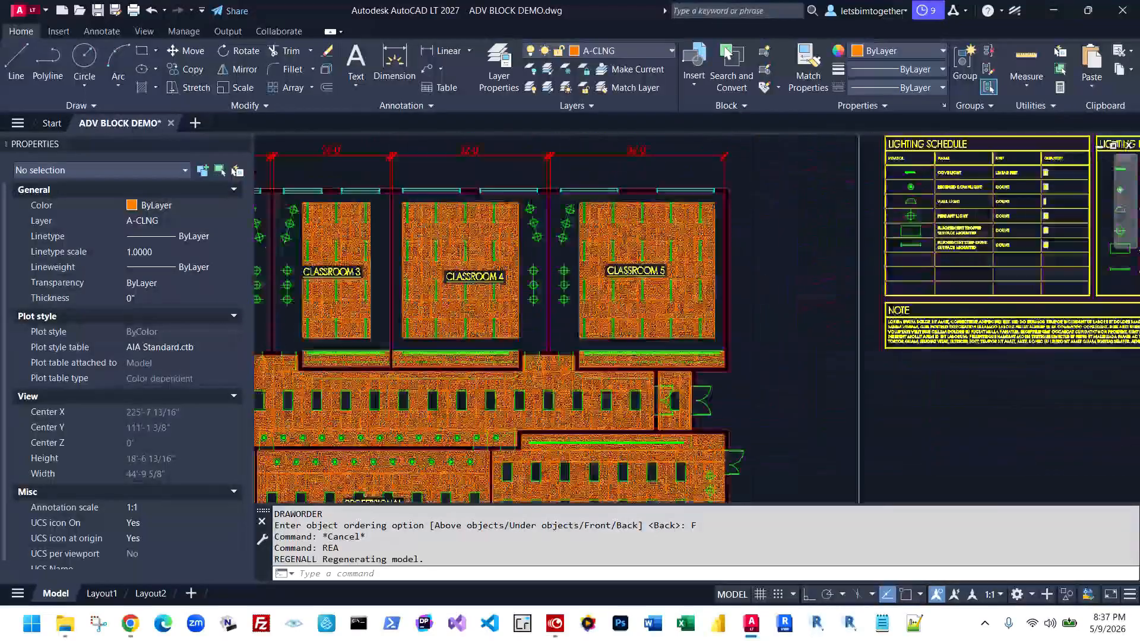
Explode the PROFESSIONAL DEVELOPMENT ceiling block into individual troffers, grid lines and hatch
scroll(647, 390, "up", 2)
left_click(627, 321)
type("EXPLODE")
key("Return")
key("Escape")
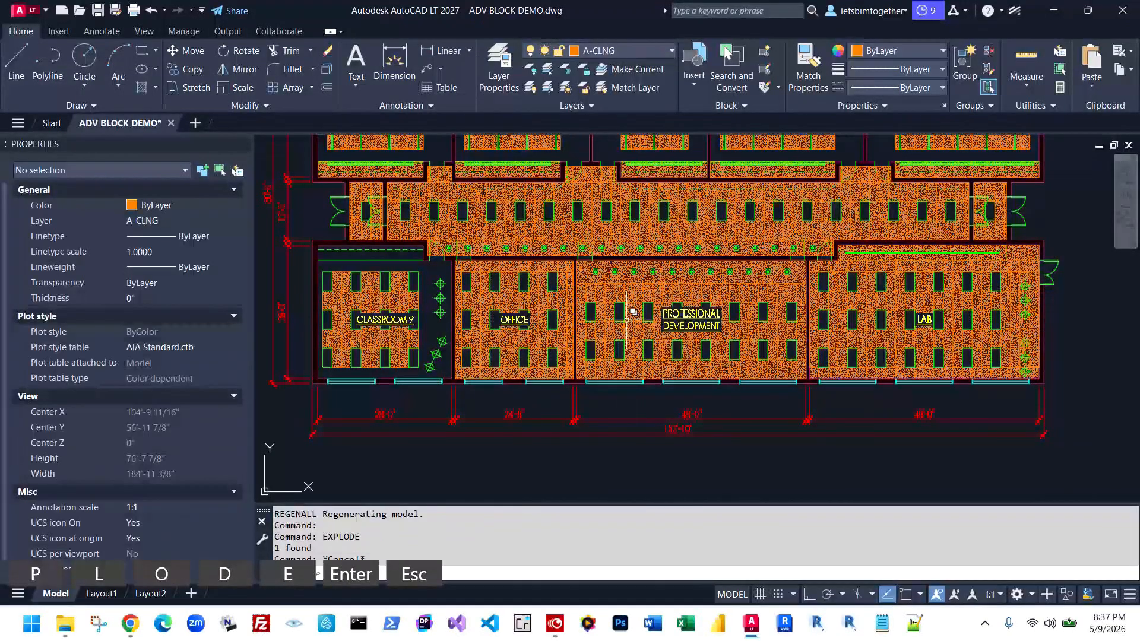
Inspect the OFFICE ceiling block's option lists, including the pendant lights choice, without changing them
scroll(546, 321, "up", 2)
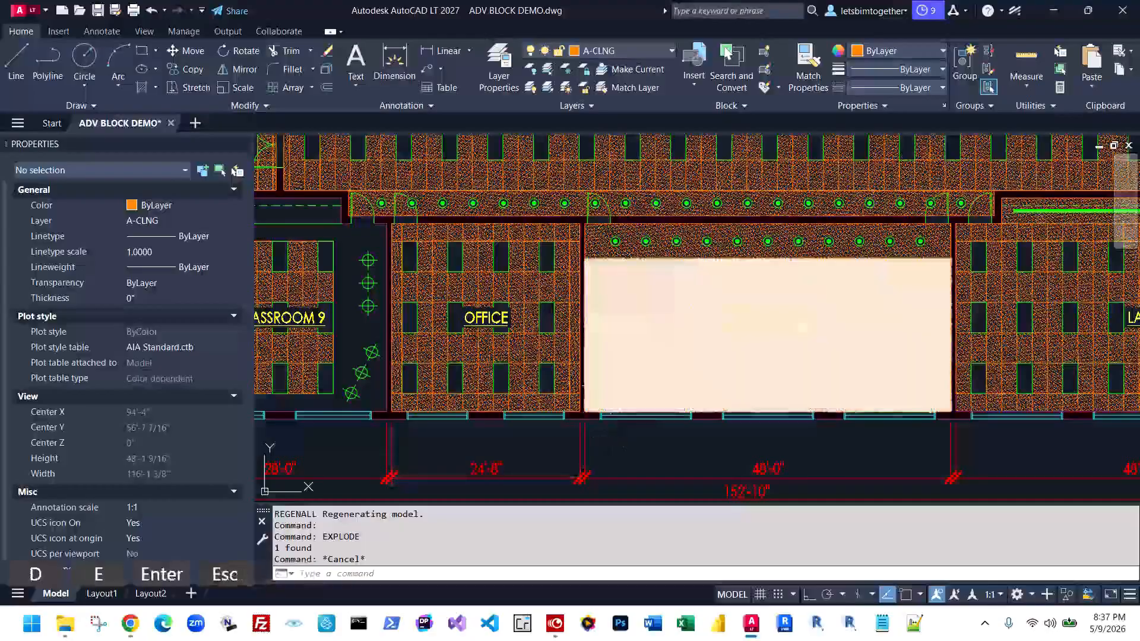
left_click(521, 364)
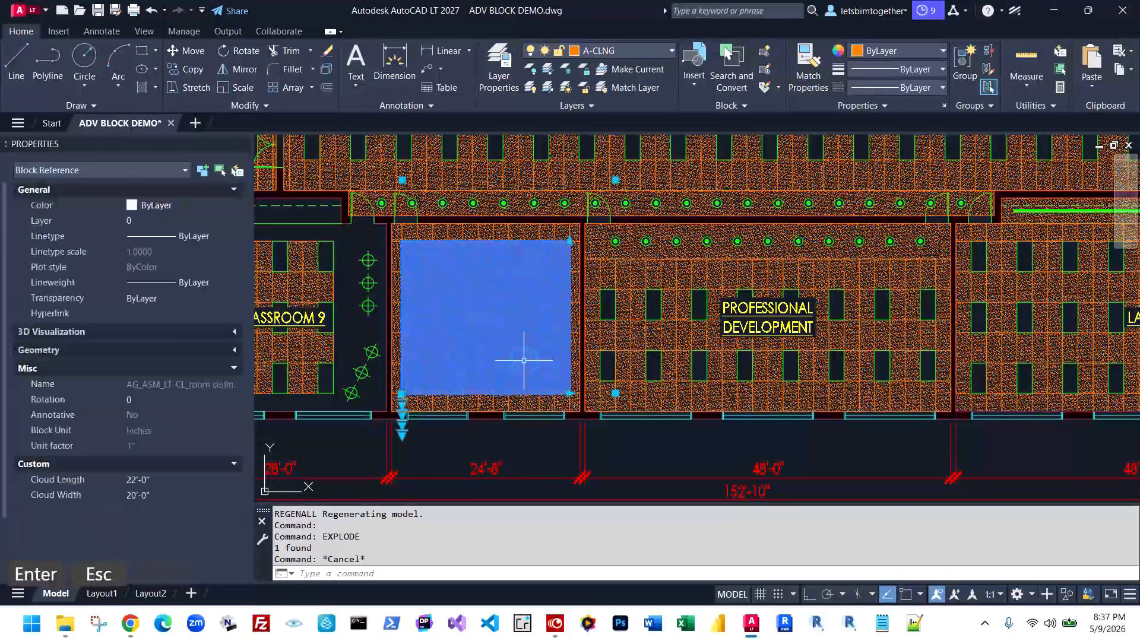
left_click(402, 407)
key("Escape")
left_click(402, 422)
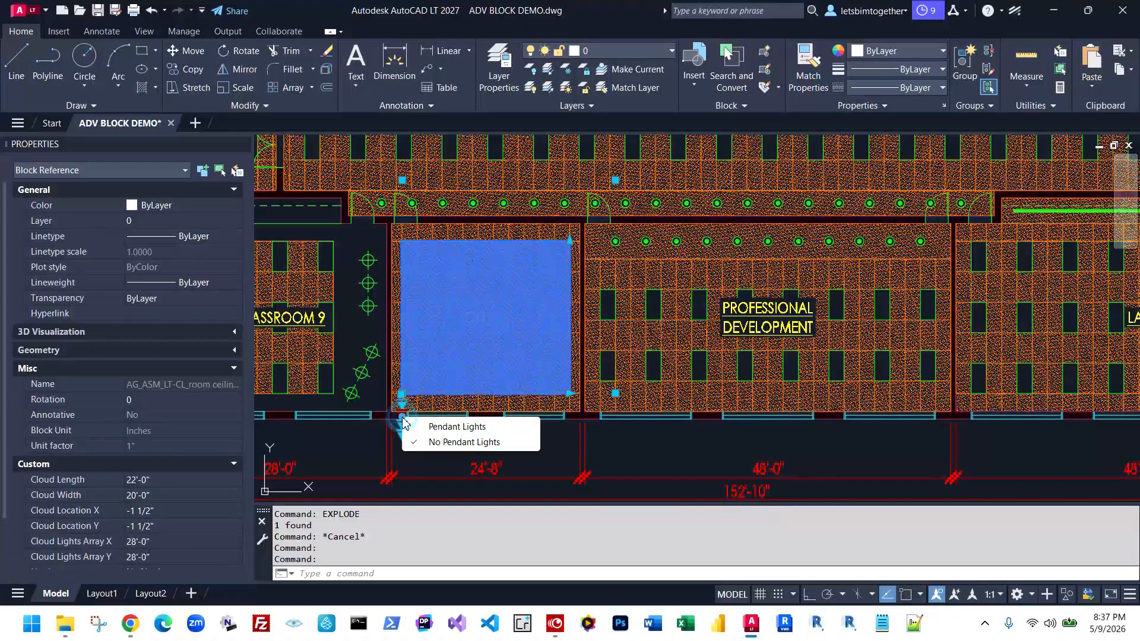
key("Escape")
left_click(402, 427)
key("Escape")
key("Escape")
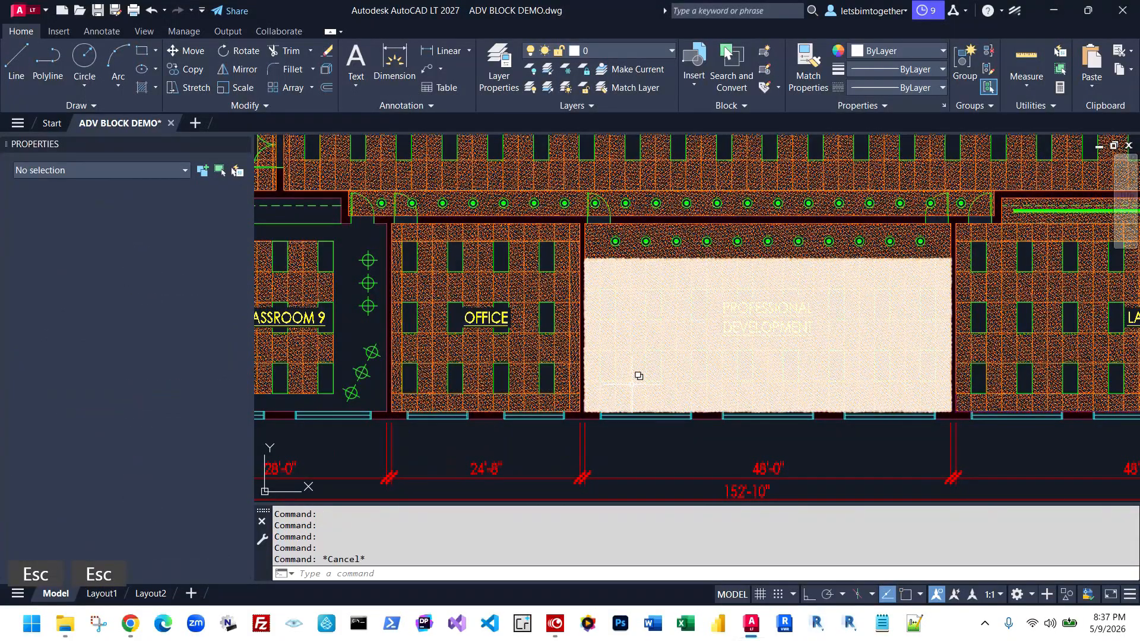
Examine the exploded PROFESSIONAL DEVELOPMENT ceiling by selecting its hatch and one troffer, and view that troffer's light type options
scroll(629, 380, "up", 3)
left_click(629, 381)
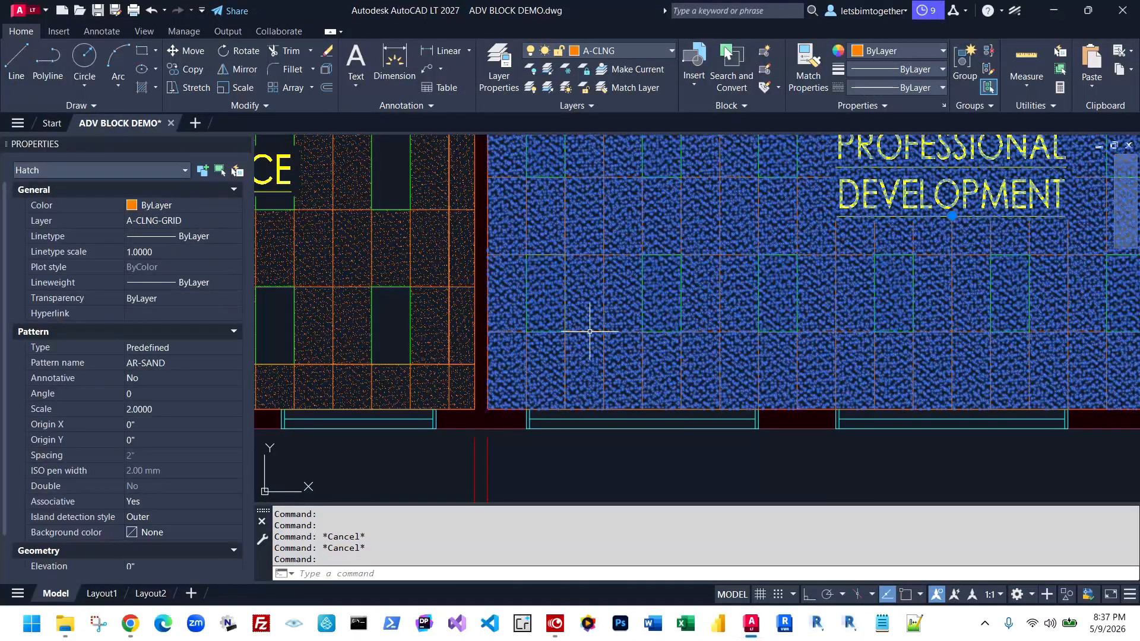
key("Escape")
left_click(506, 460)
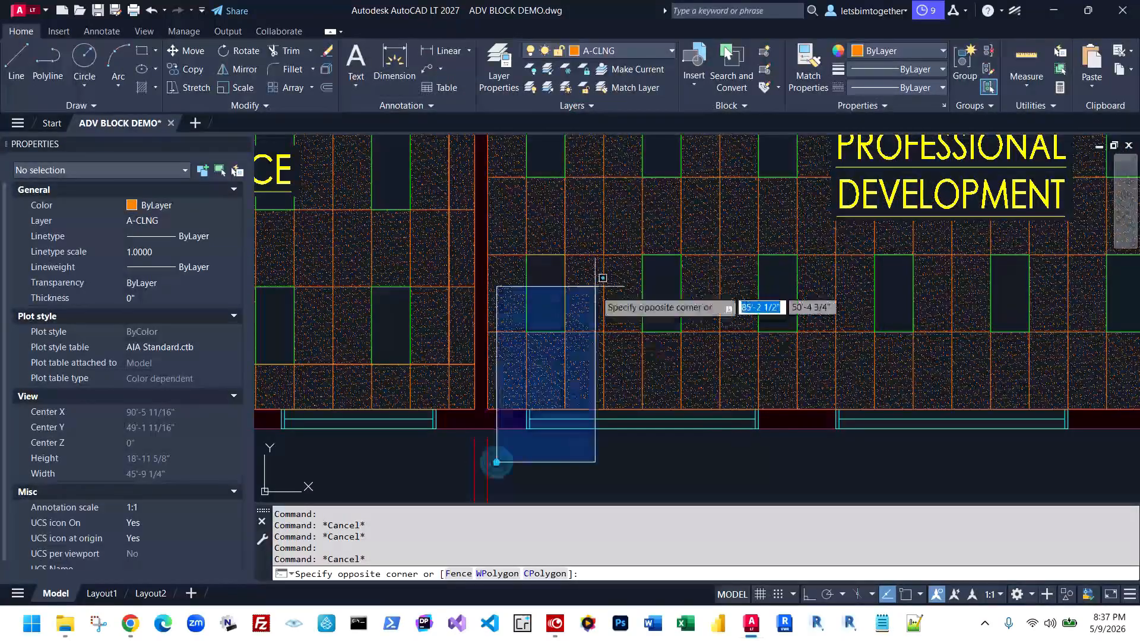
left_click(597, 241)
left_click(584, 294)
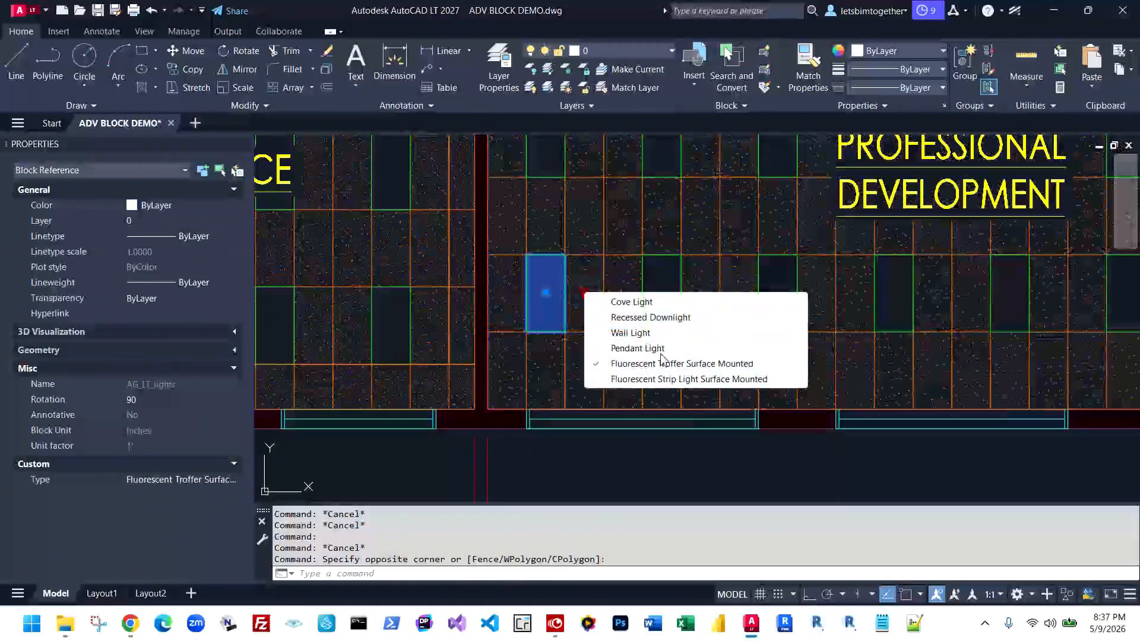
key("Escape")
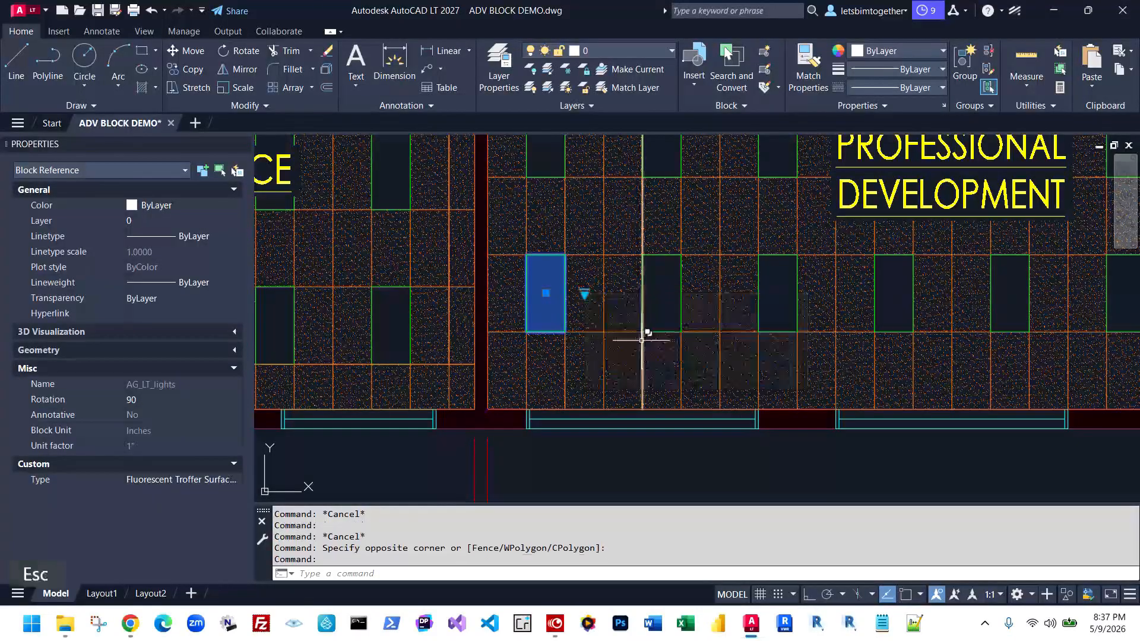
key("Escape")
scroll(592, 335, "down", 6)
scroll(825, 231, "up", 4)
scroll(799, 231, "up", 5)
scroll(820, 274, "down", 5)
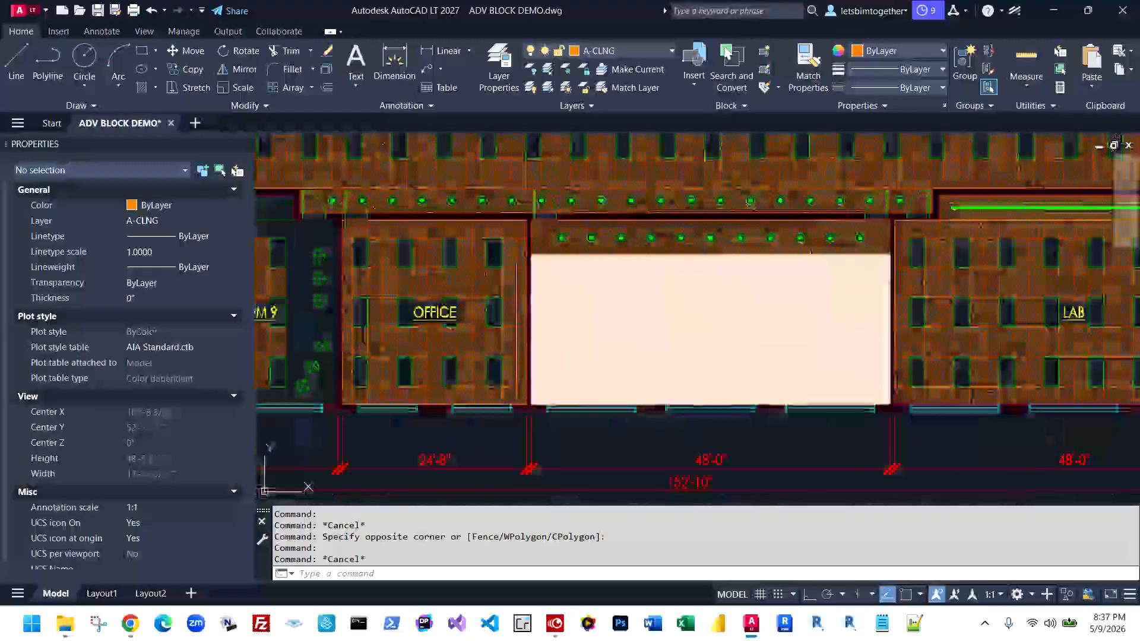
scroll(888, 261, "up", 5)
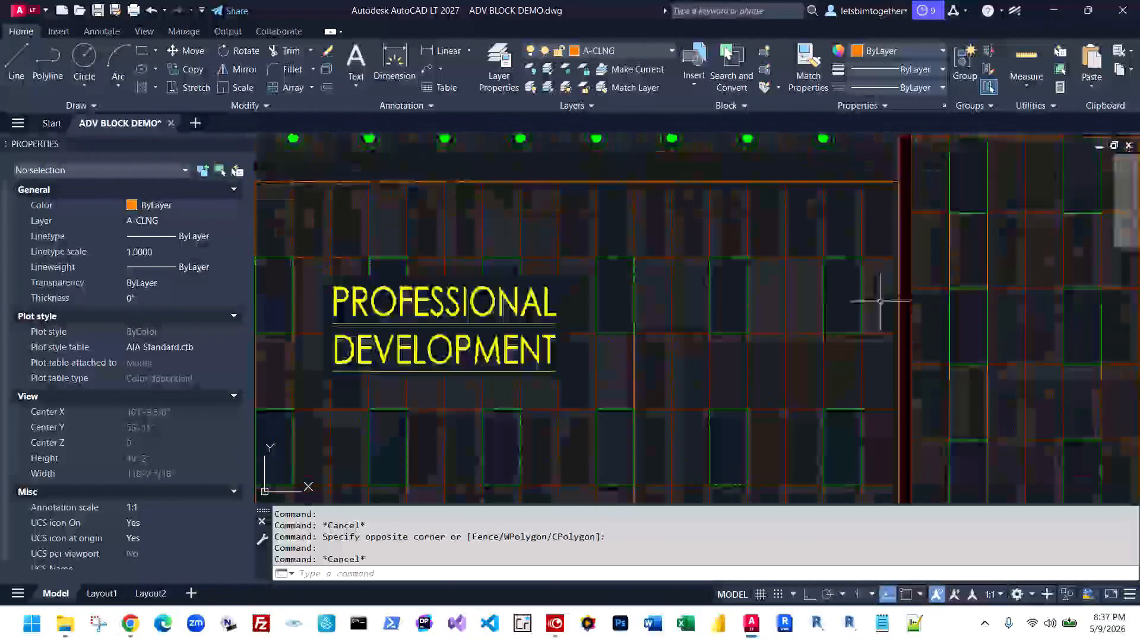
scroll(878, 305, "down", 2)
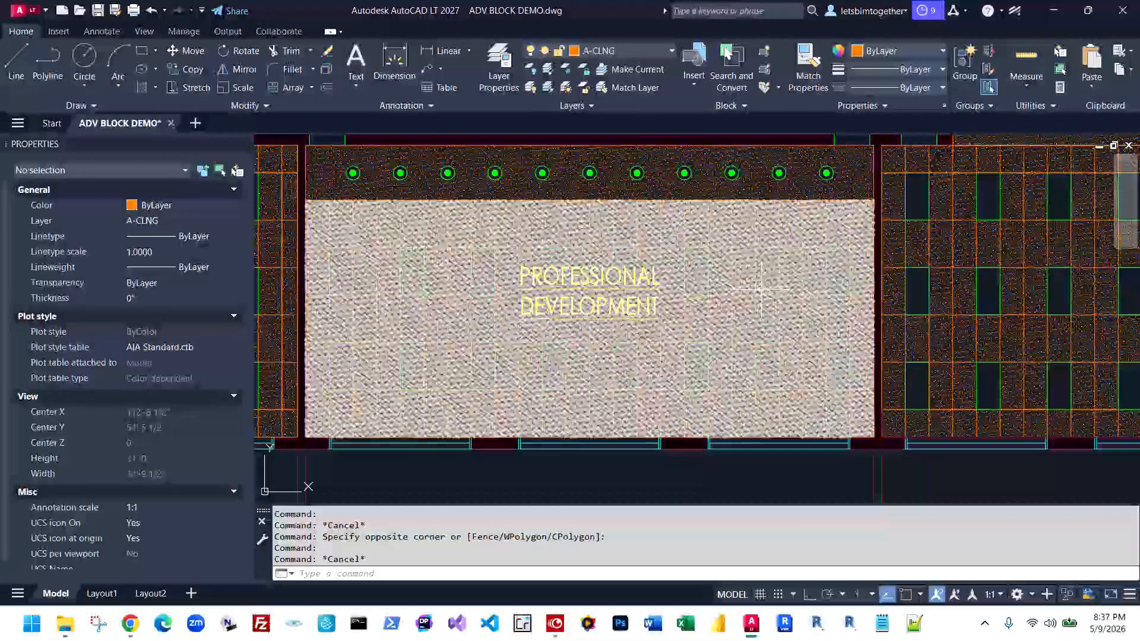
scroll(756, 207, "down", 2)
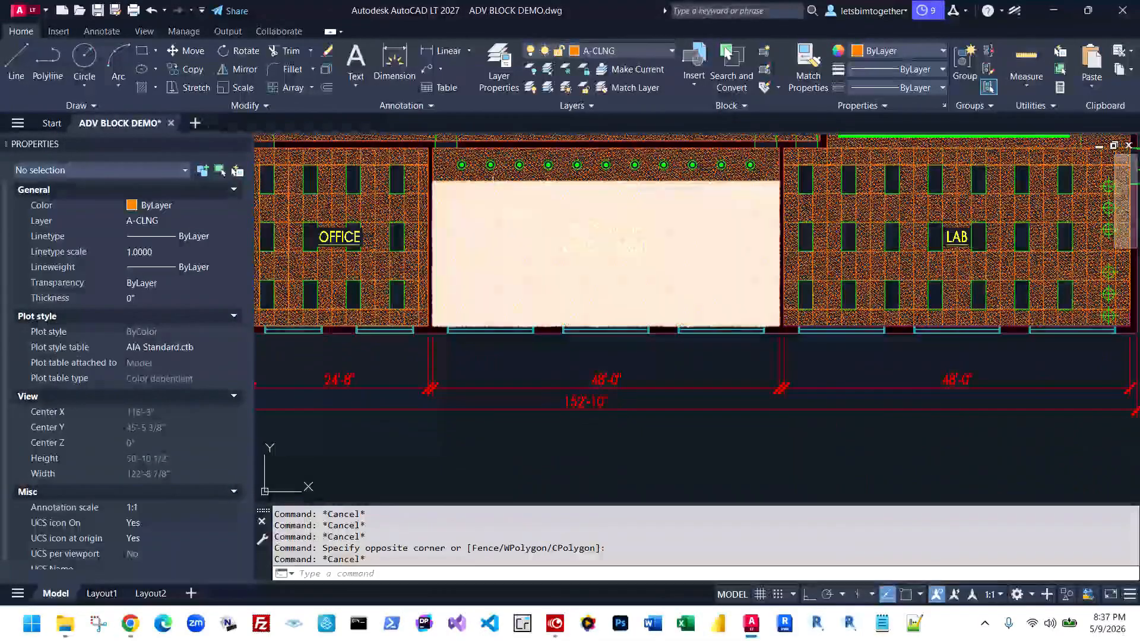
Move the eight troffers in every second column of the PROFESSIONAL DEVELOPMENT ceiling up one tile to stagger the layout, turning object snap on
left_click(479, 349)
left_click(520, 178)
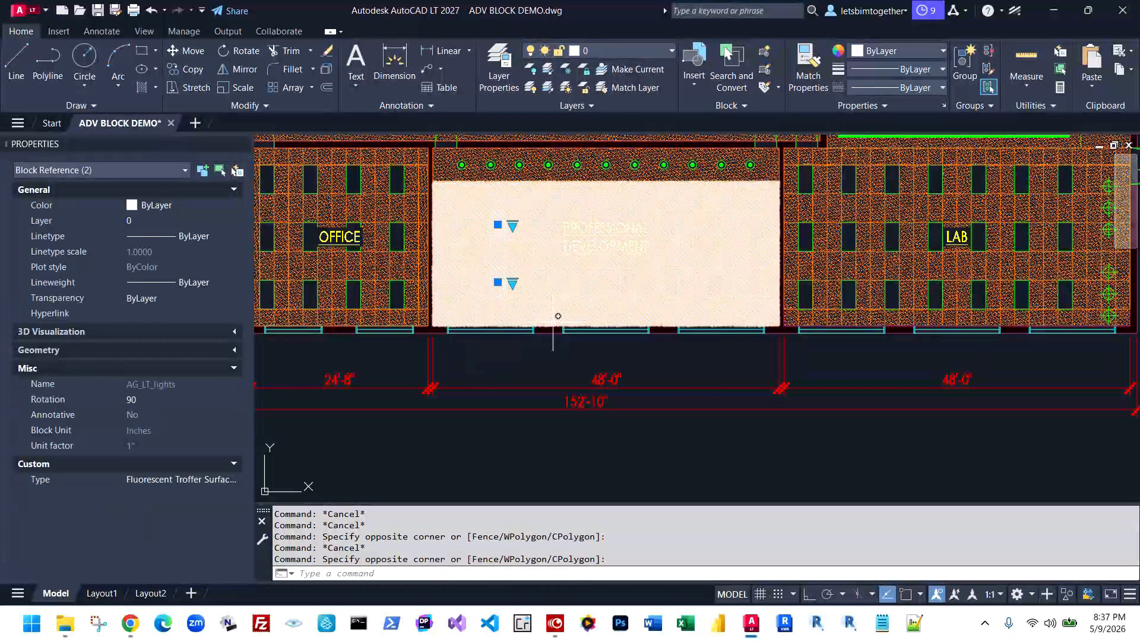
left_click(600, 188)
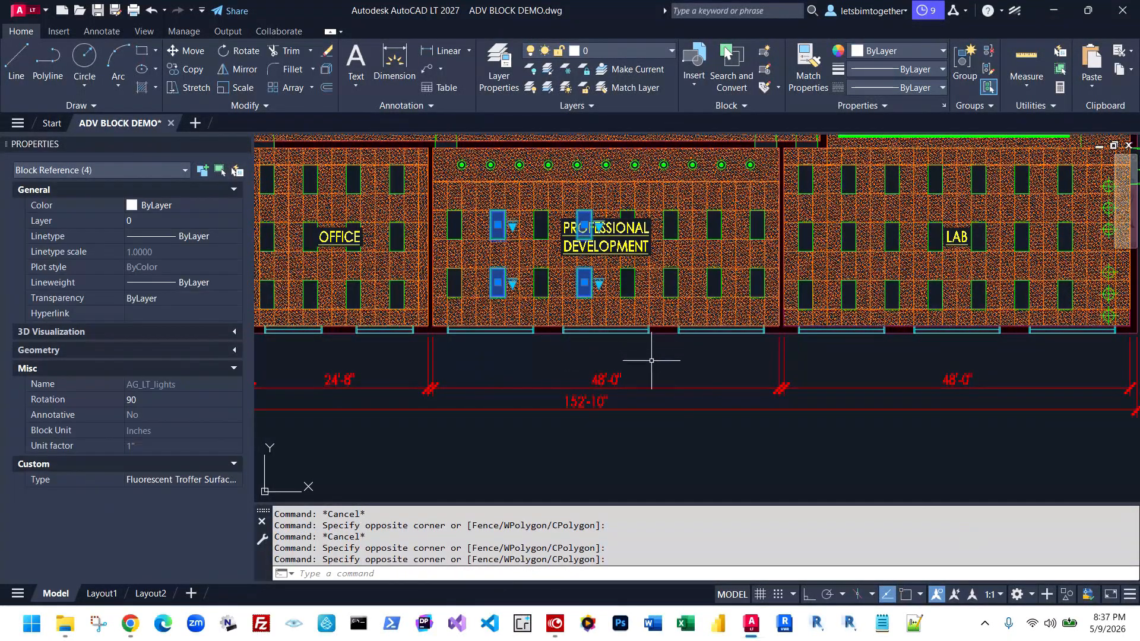
left_click(683, 200)
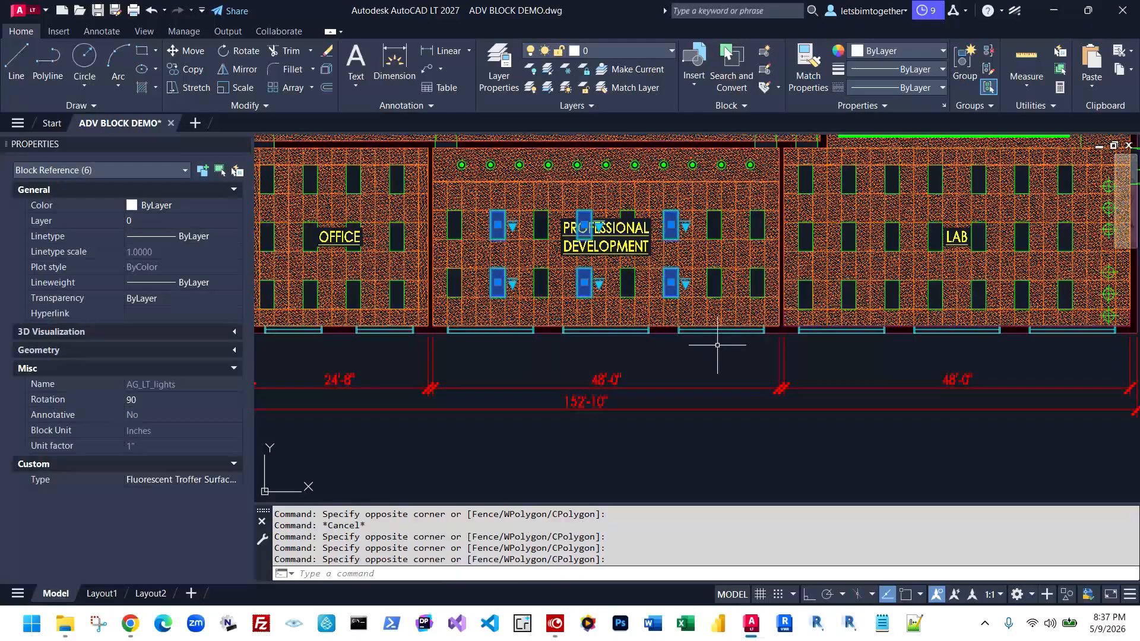
left_click(768, 199)
scroll(769, 199, "up", 4)
type("m")
key("space")
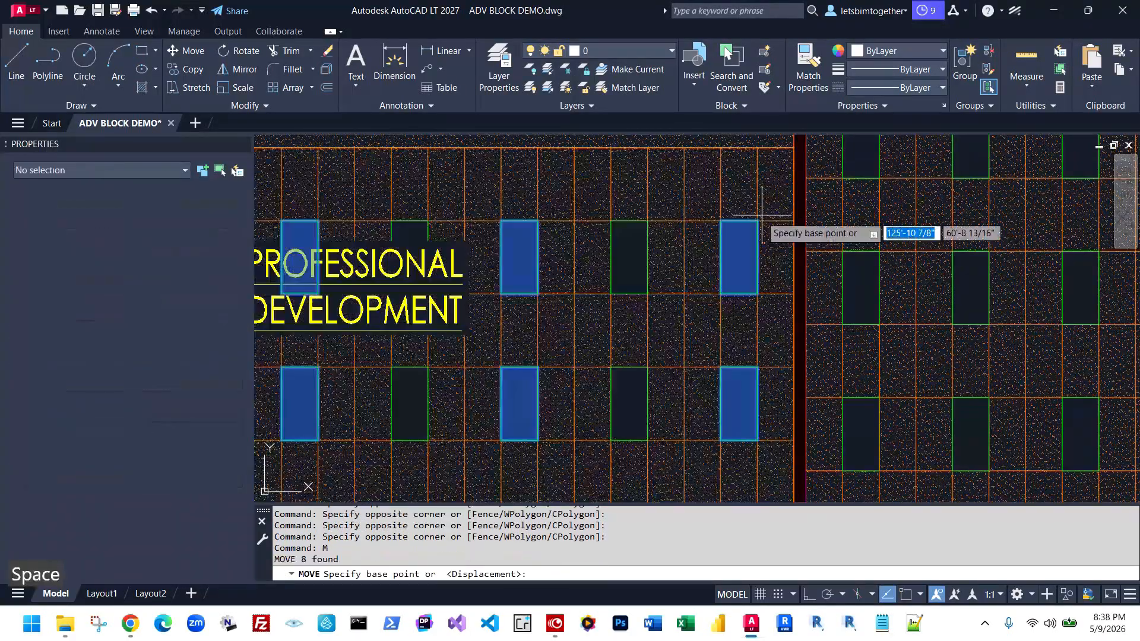
left_click(758, 221)
key("F3")
key("Escape")
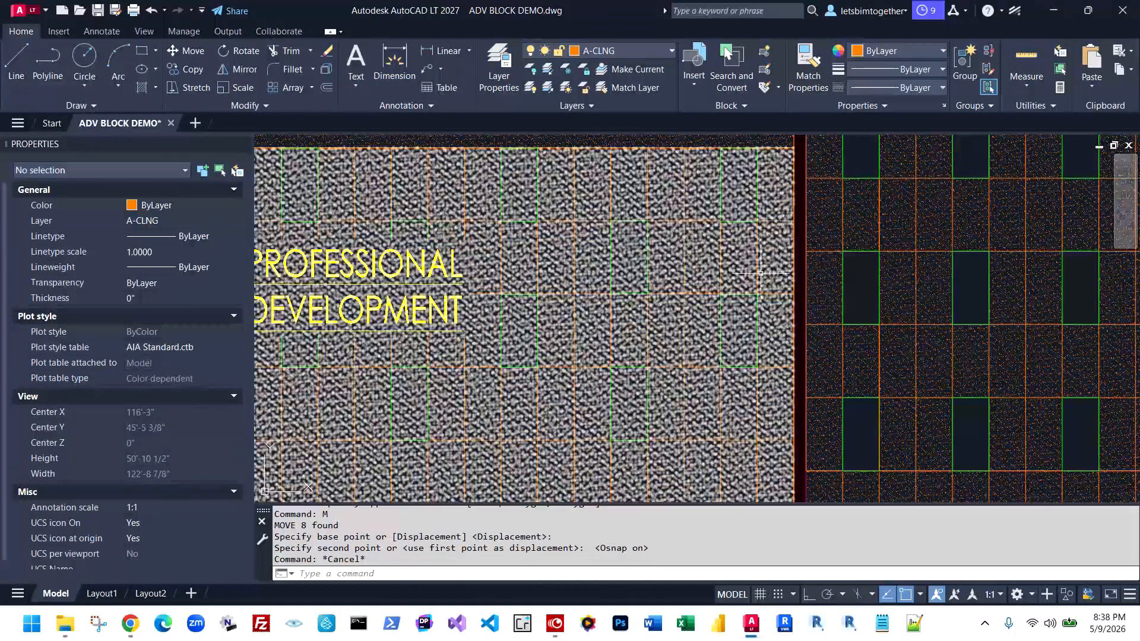
key("Escape")
scroll(507, 456, "down", 4)
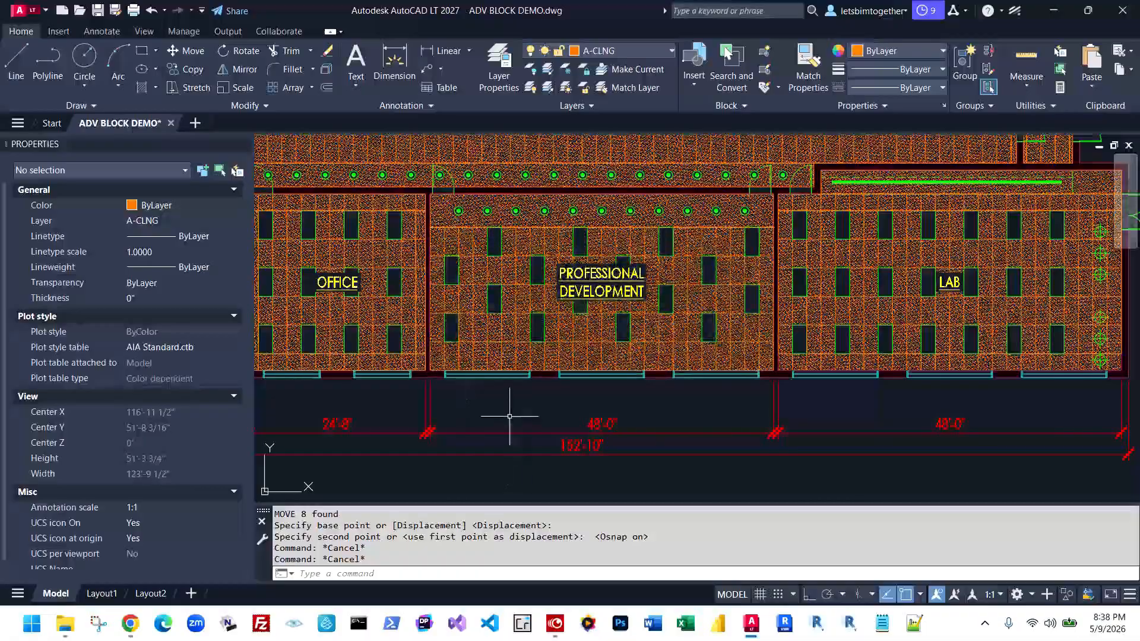
scroll(453, 377, "up", 2)
key("Escape")
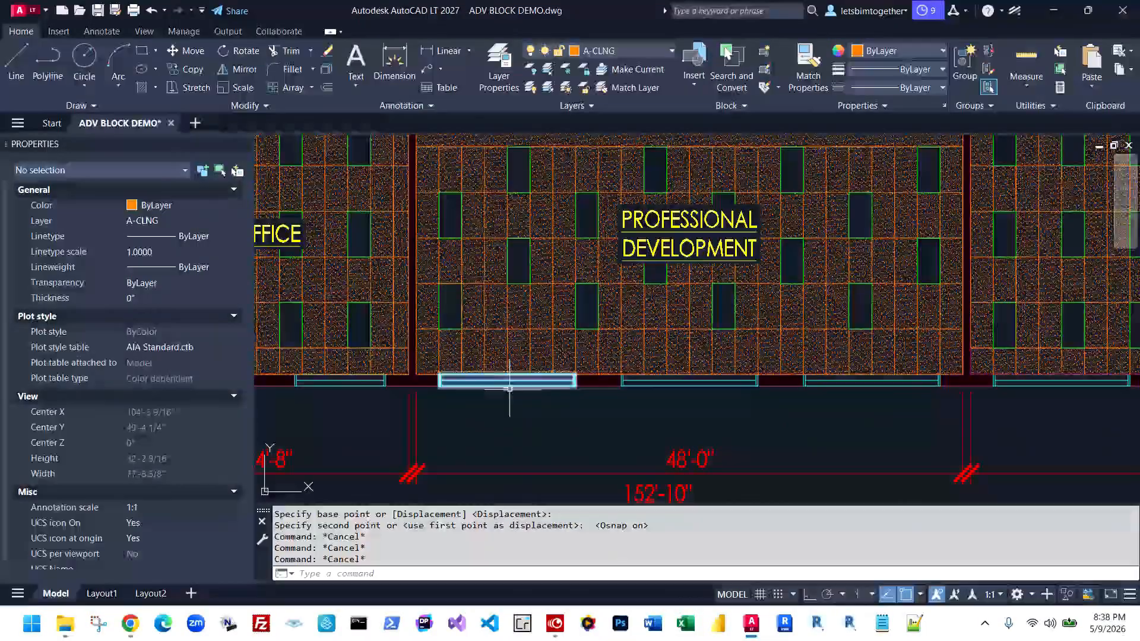
key("Escape")
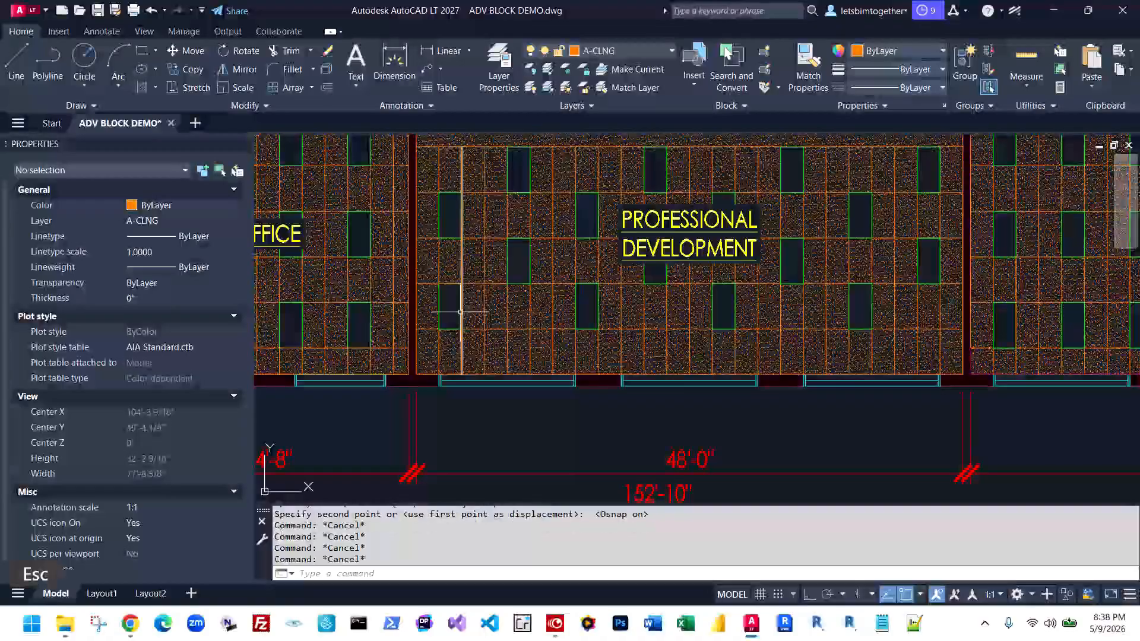
Move the lower row of four shifted troffers so their lower-right corners align with the ceiling grid intersections
scroll(410, 278, "up", 6)
key("Escape")
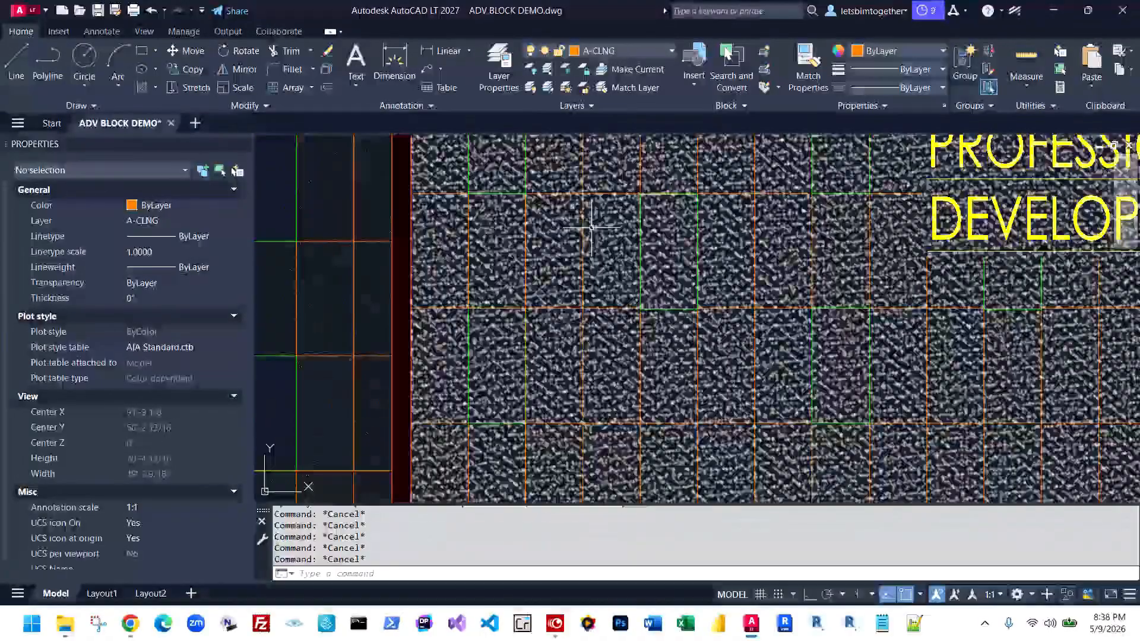
scroll(534, 264, "down", 4)
left_click(538, 266)
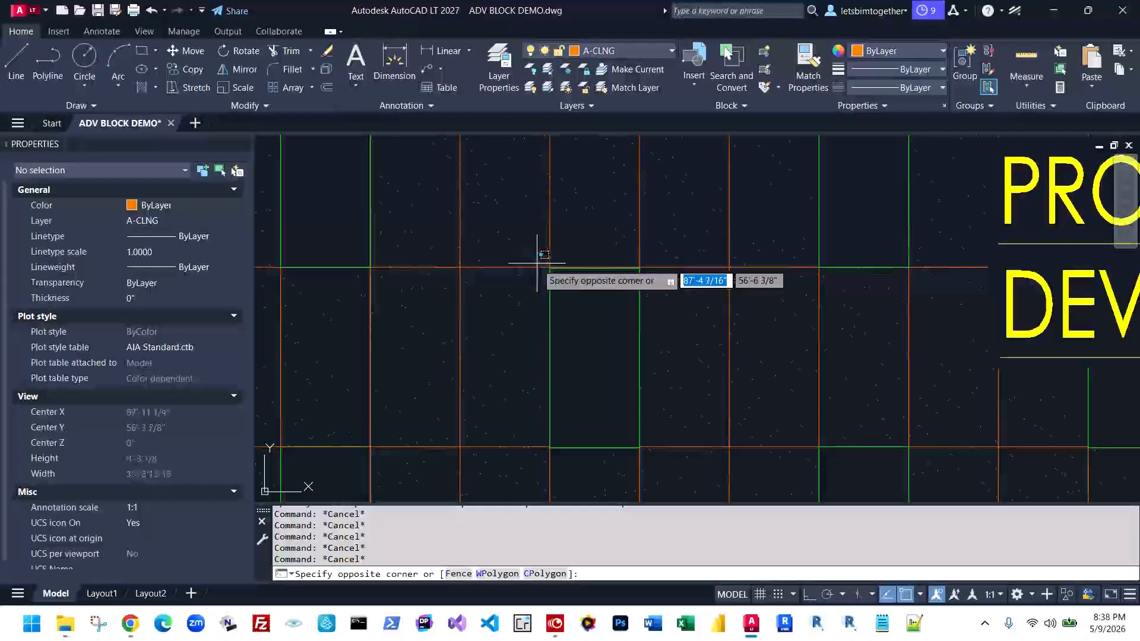
scroll(594, 270, "down", 2)
left_click(811, 302)
scroll(805, 301, "up", 8)
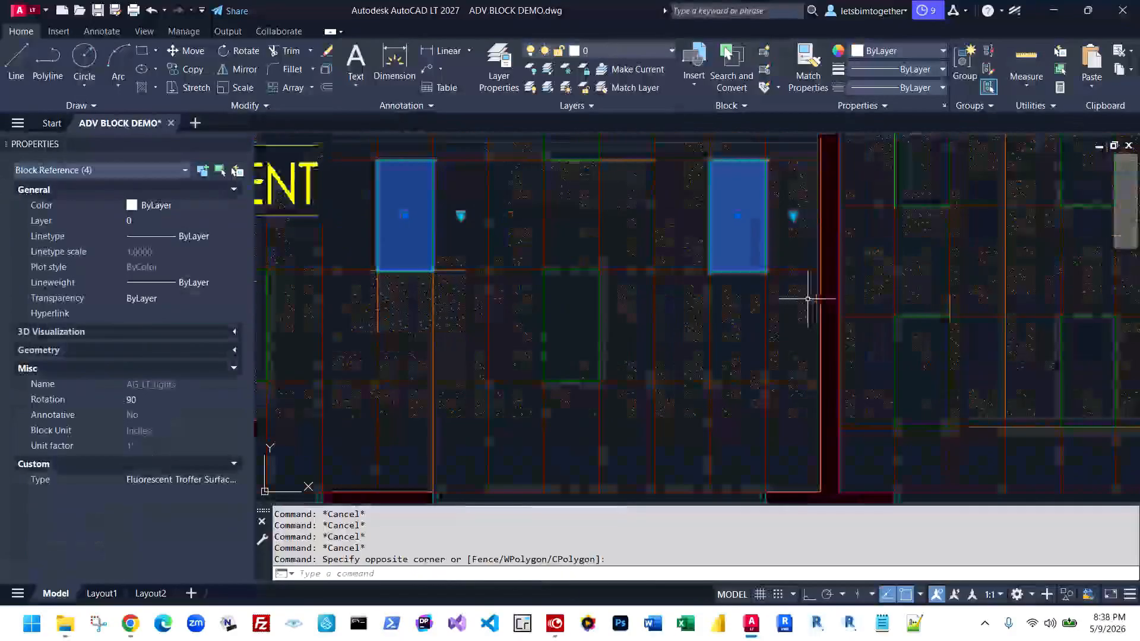
scroll(711, 250, "up", 3)
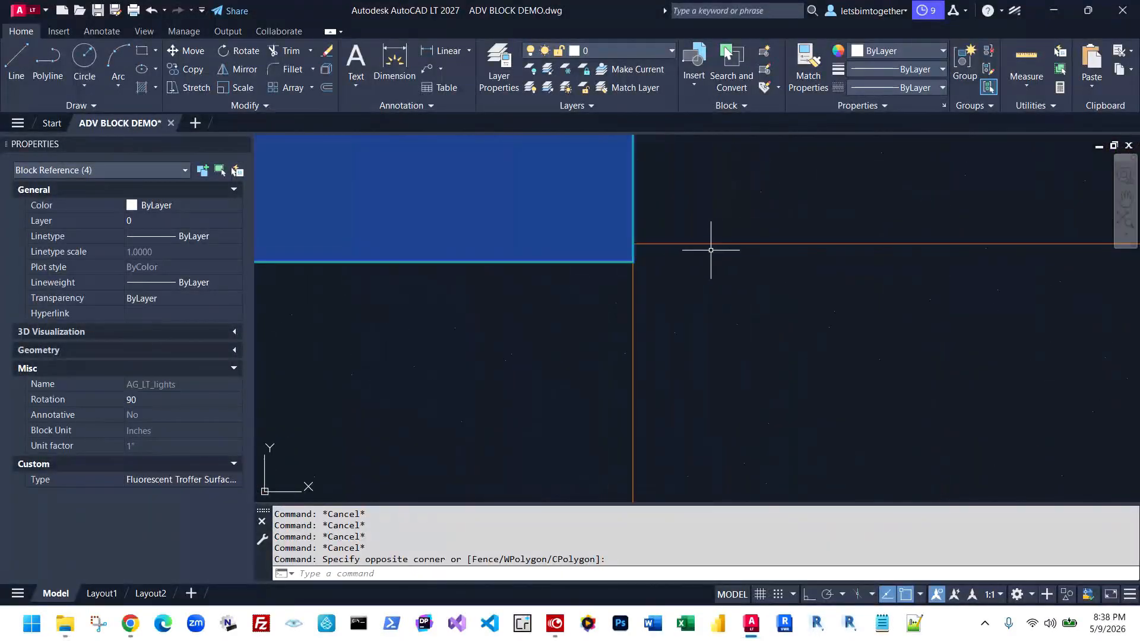
key("space")
left_click(631, 261)
scroll(656, 301, "down", 6)
scroll(488, 330, "up", 8)
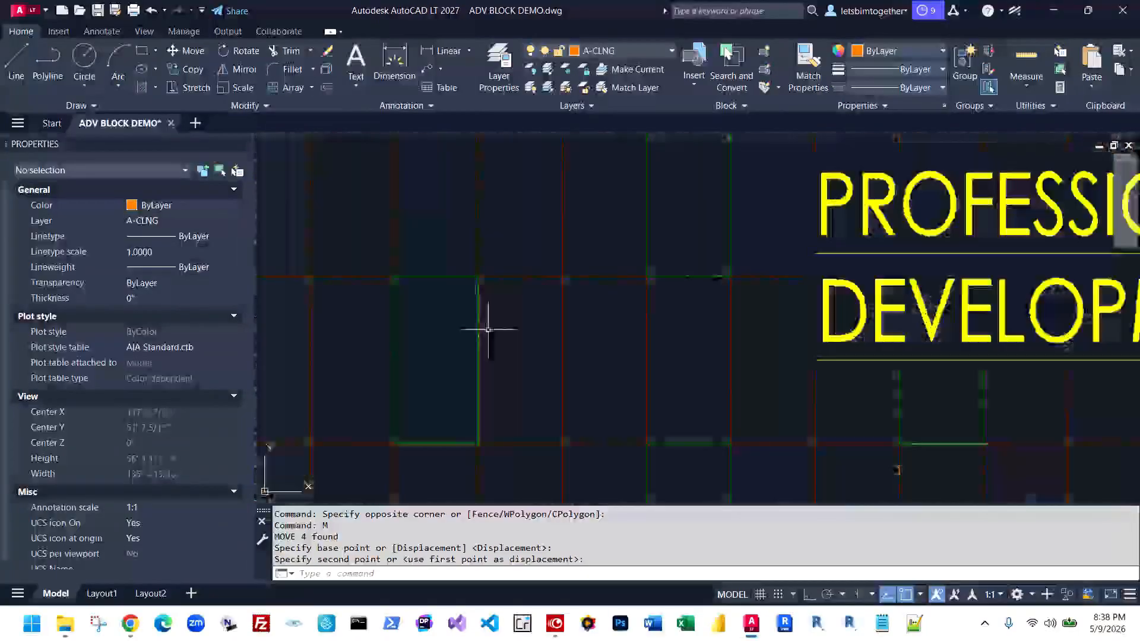
Copy the lower row of four shifted troffers in the PROFESSIONAL DEVELOPMENT ceiling two tiles down, from their upper-right corners to the grid intersections
key("Escape")
scroll(395, 416, "down", 3)
left_click(400, 409)
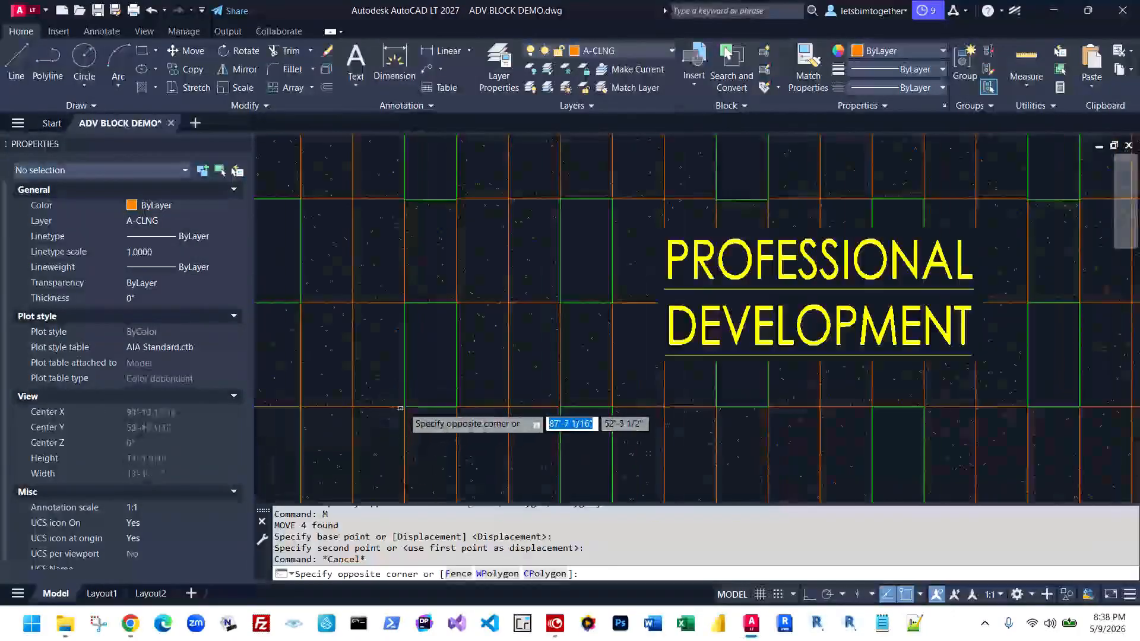
scroll(400, 408, "down", 5)
left_click(656, 373)
scroll(656, 373, "up", 6)
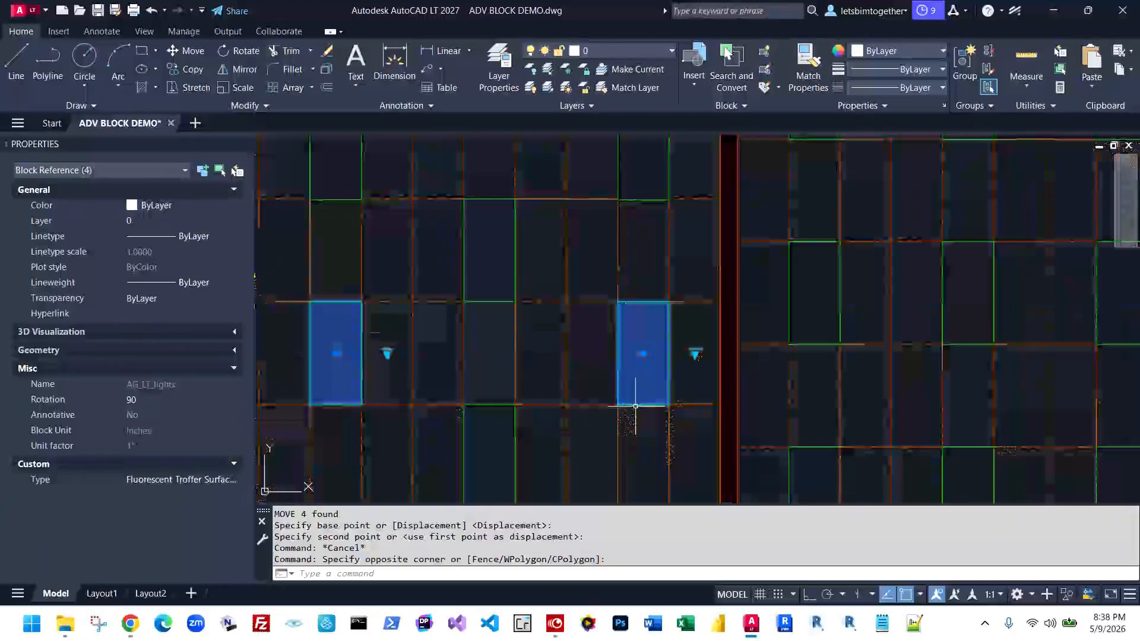
type("C")
key("space")
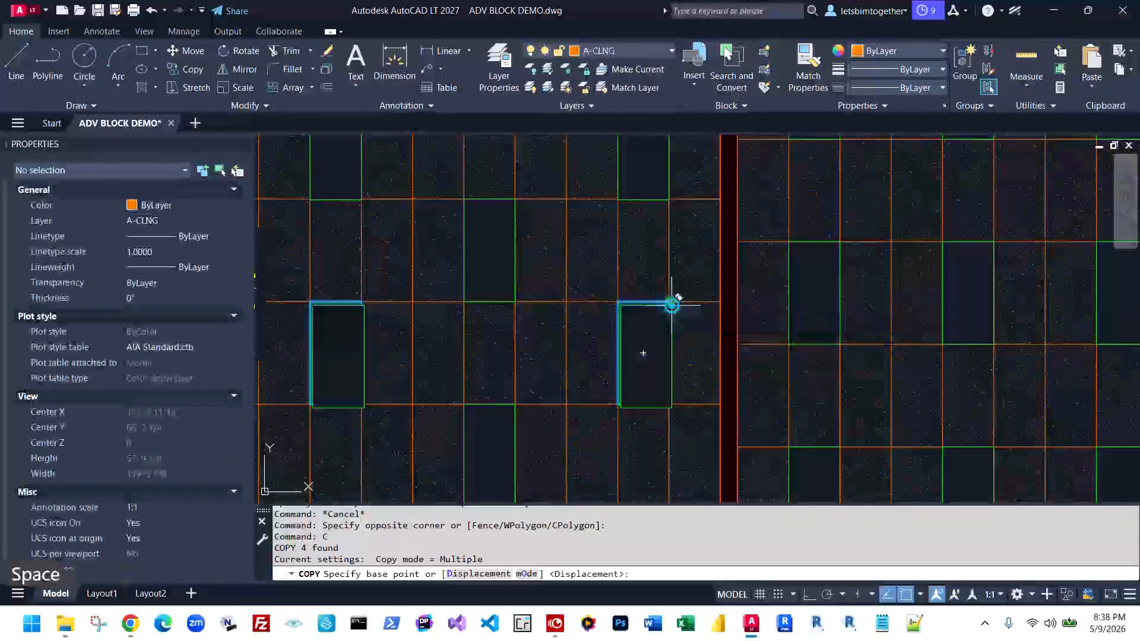
left_click(669, 302)
scroll(659, 306, "down", 3)
scroll(671, 356, "up", 3)
scroll(659, 386, "up", 1)
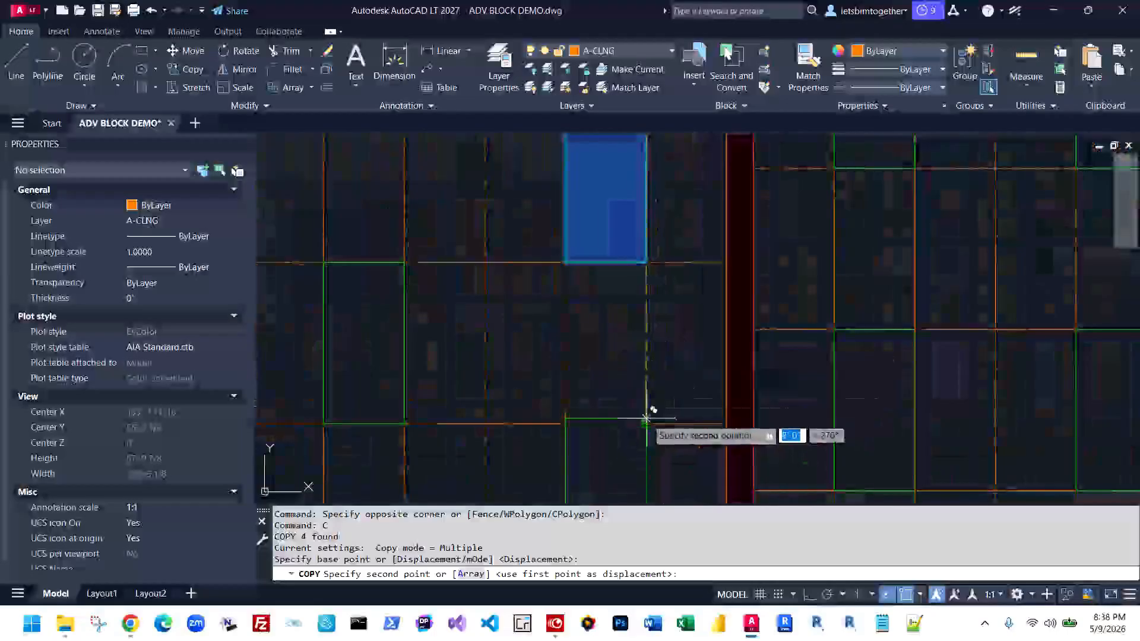
left_click(650, 419)
key("Escape")
scroll(671, 302, "down", 5)
key("Escape")
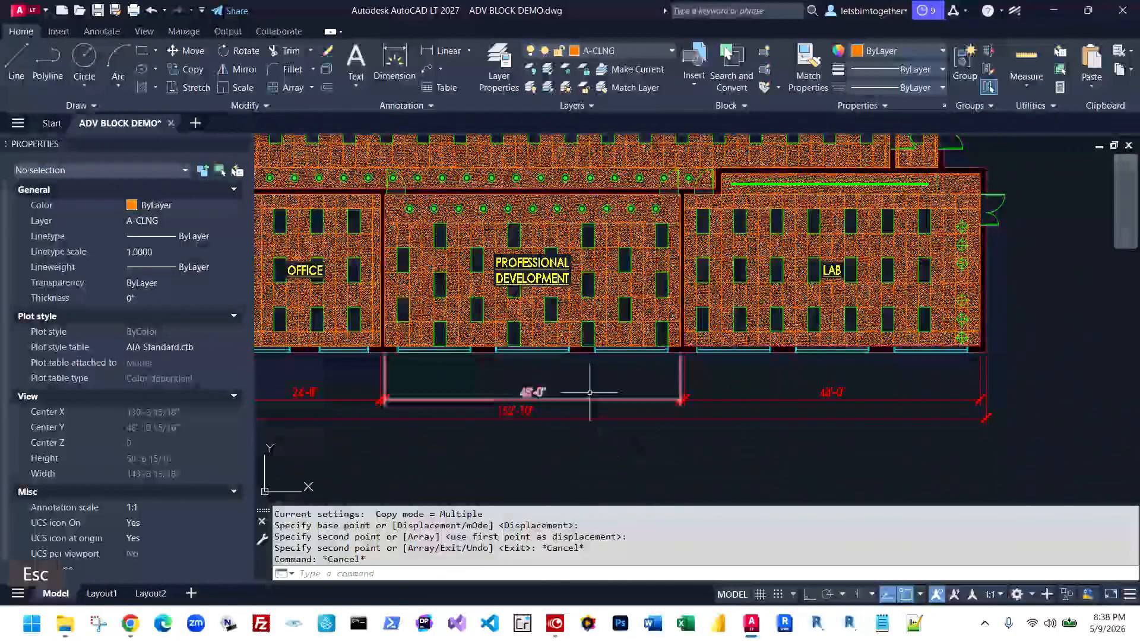
Regenerate the whole drawing with REA to update the light counts in the schedule
scroll(606, 387, "down", 7)
scroll(725, 326, "up", 6)
scroll(796, 334, "up", 6)
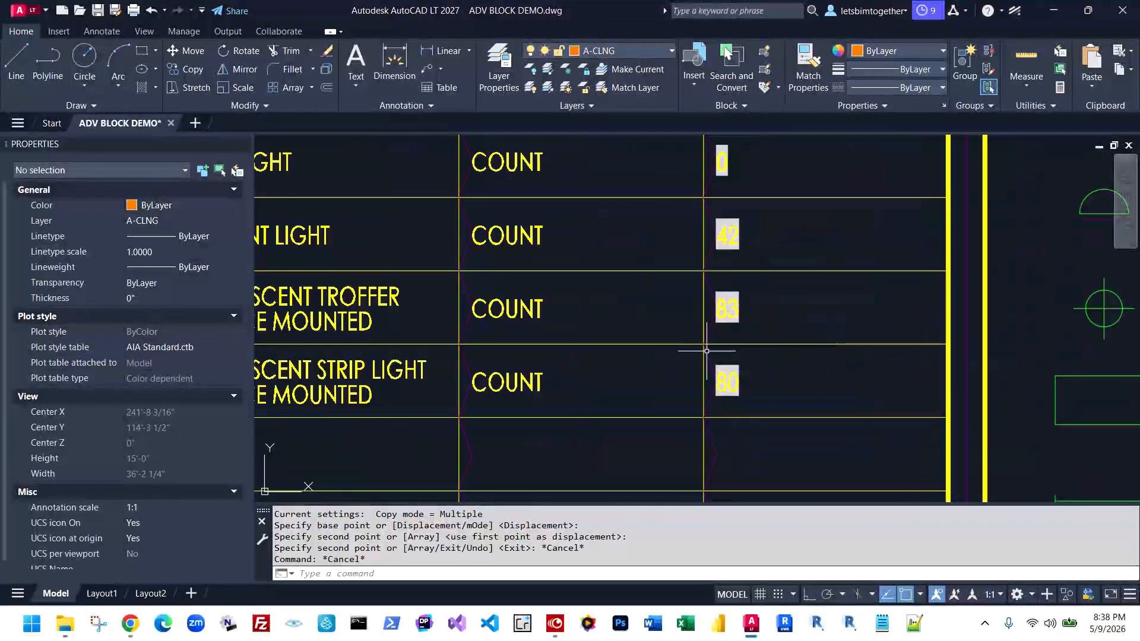
middle_click_drag(707, 351, 845, 365)
key("Escape")
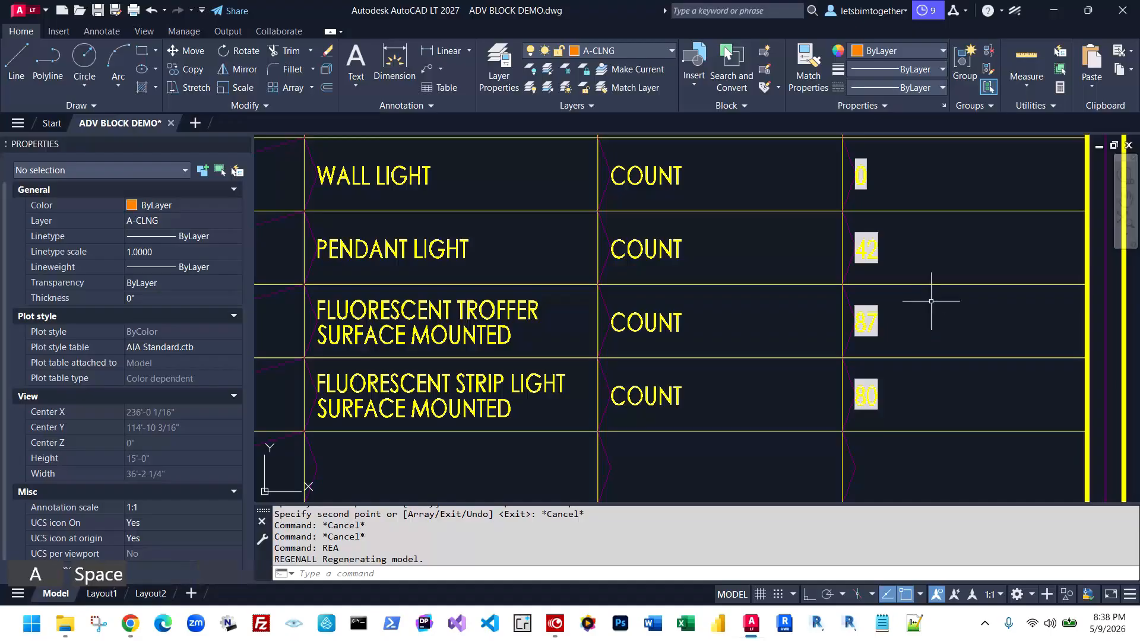
Open the OFFICE room ceiling block in the Block Editor
scroll(932, 301, "down", 6)
scroll(565, 478, "up", 8)
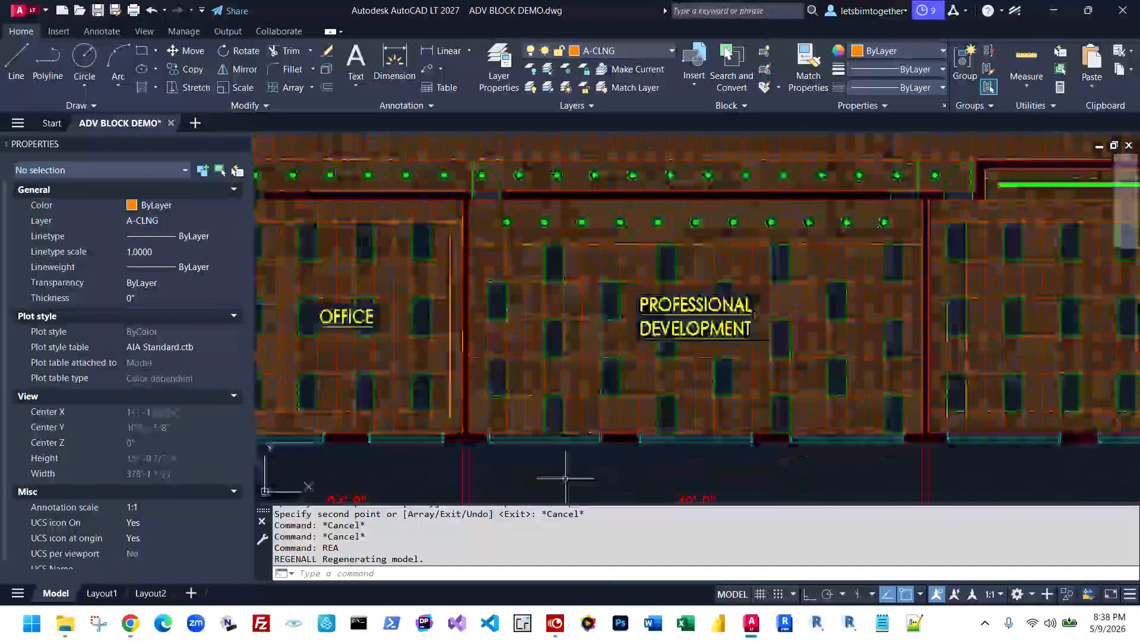
scroll(566, 478, "up", 2)
middle_click_drag(566, 451, 683, 466)
scroll(679, 455, "down", 2)
middle_click_drag(549, 455, 714, 464)
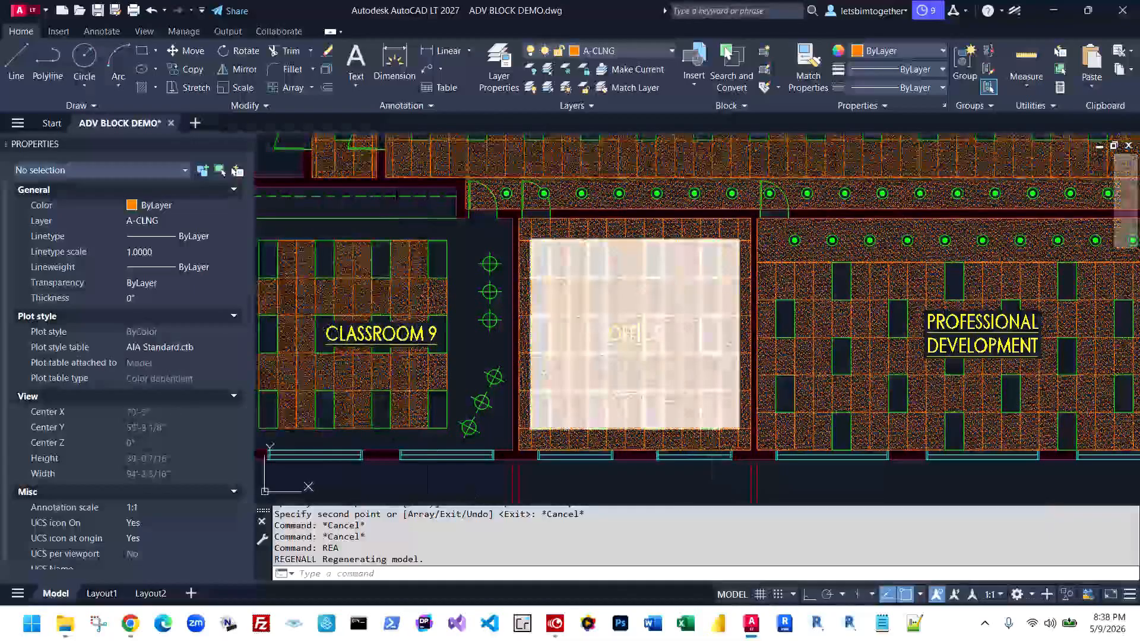
left_click(636, 382)
right_click(636, 382)
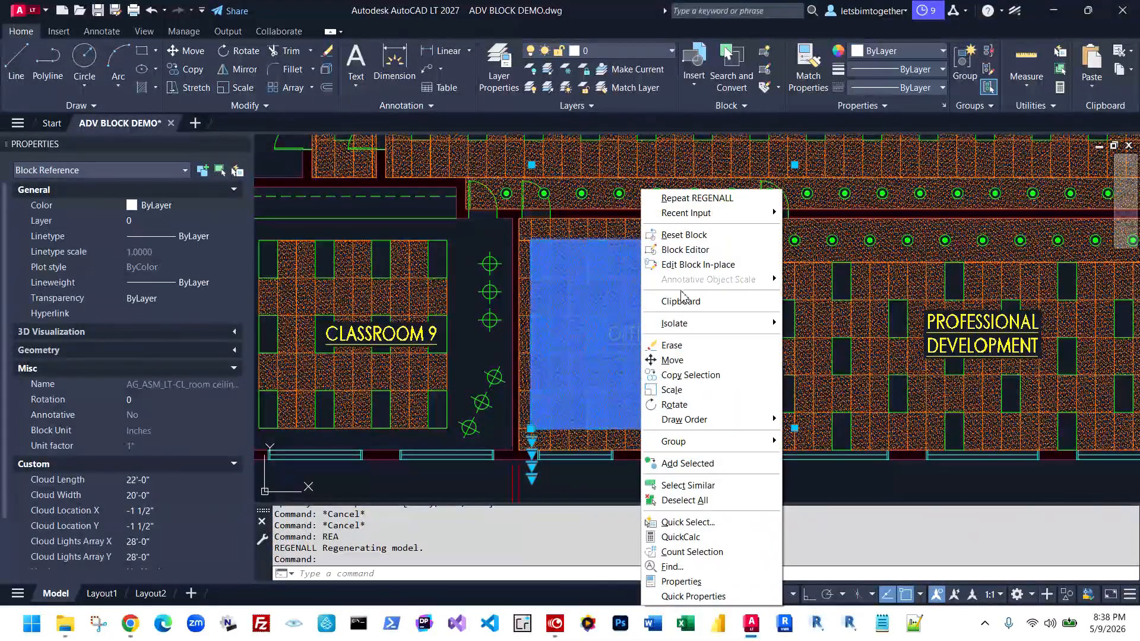
left_click(685, 250)
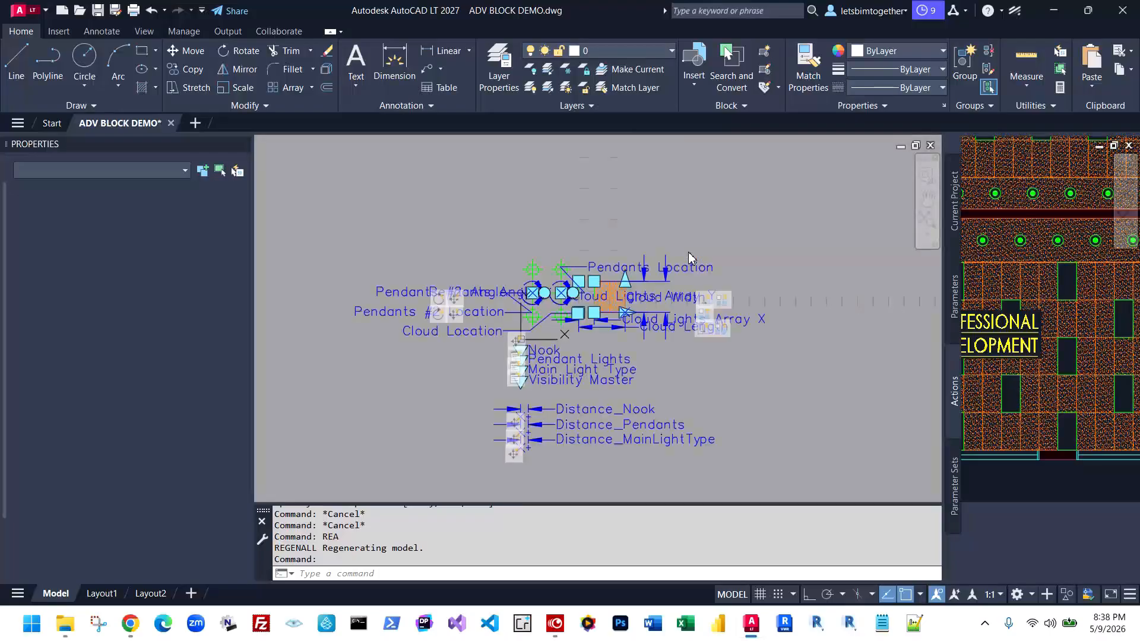
Set the BACTIONBARMODE system variable to 0 so the block's actions show as named legacy labels
scroll(511, 358, "up", 4)
scroll(534, 351, "down", 1)
middle_click_drag(492, 205, 557, 371)
scroll(557, 372, "down", 3)
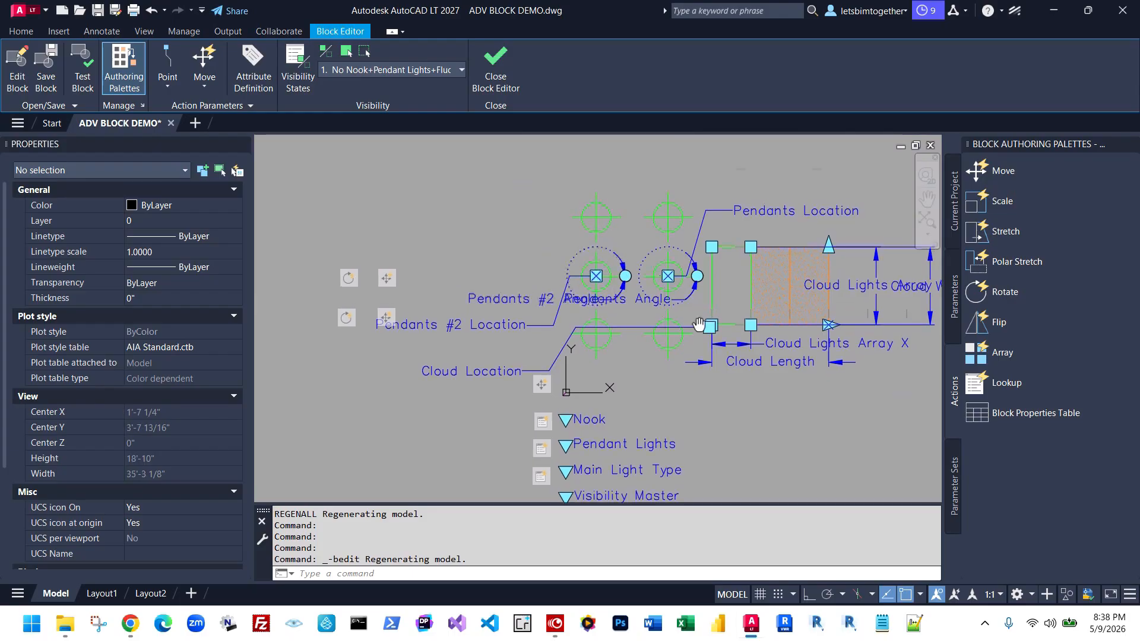
key("Escape")
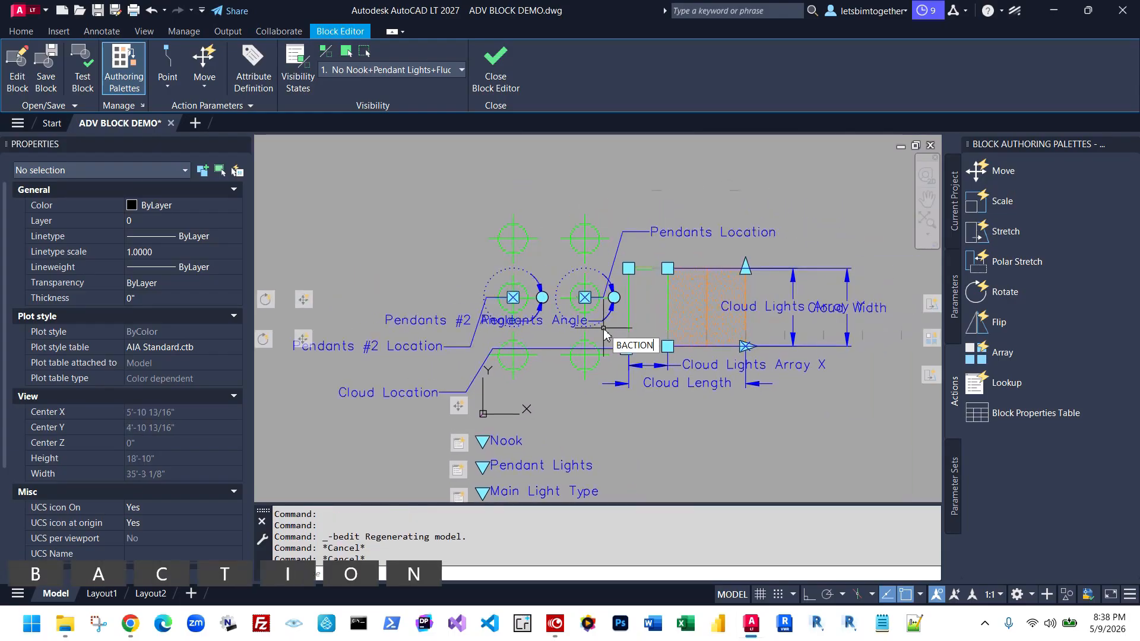
key("Down")
key("Down")
key("Down")
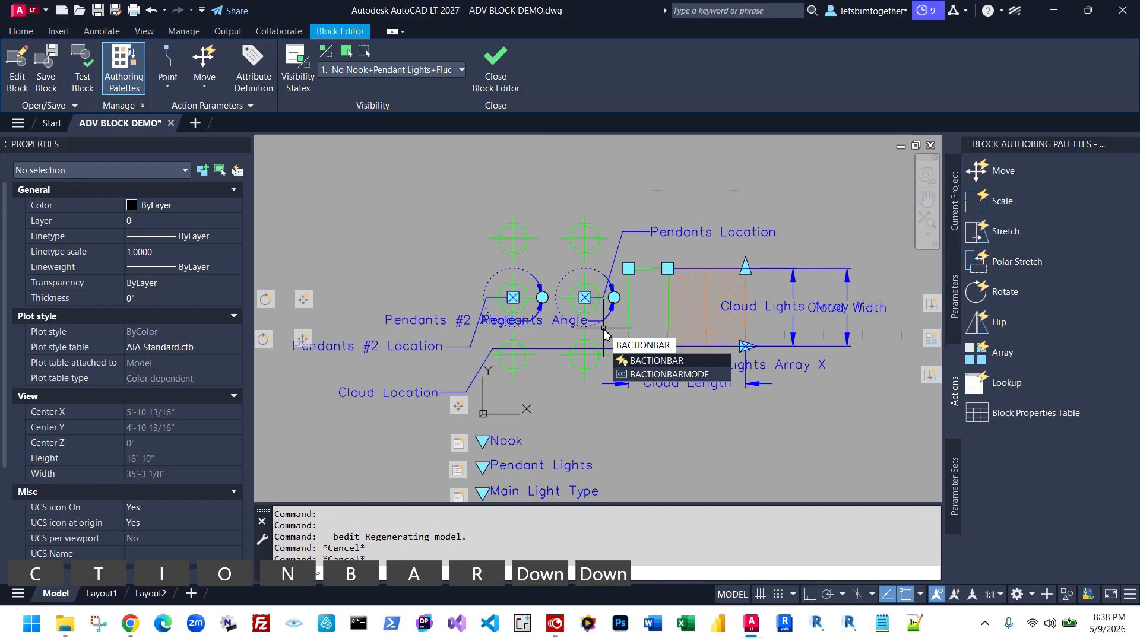
key("Return")
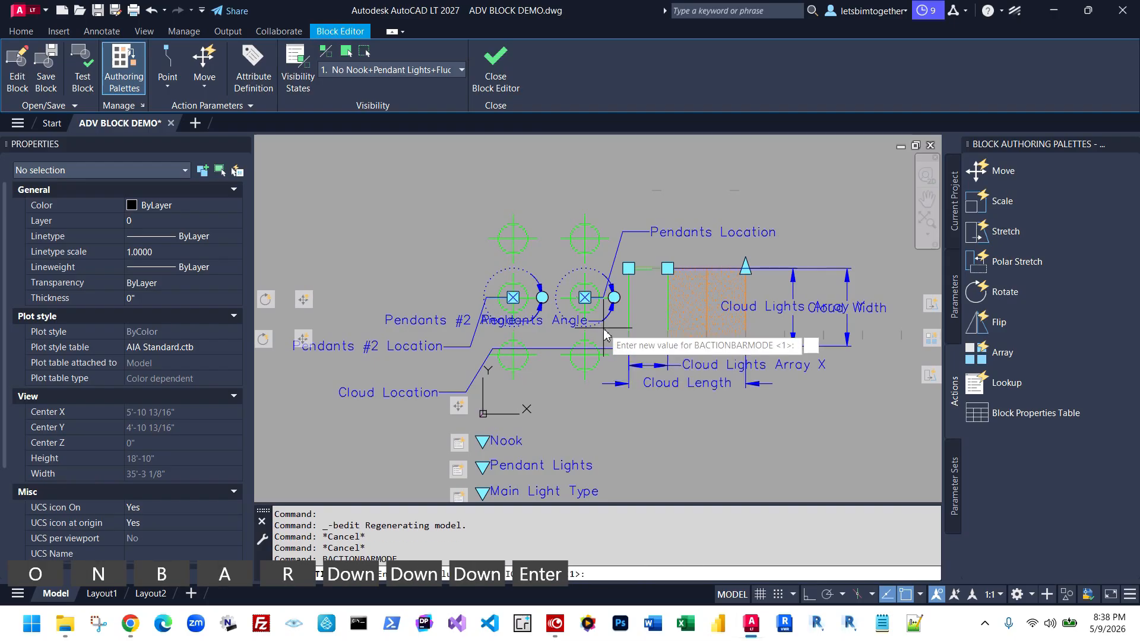
type("0")
key("Return")
key("Escape")
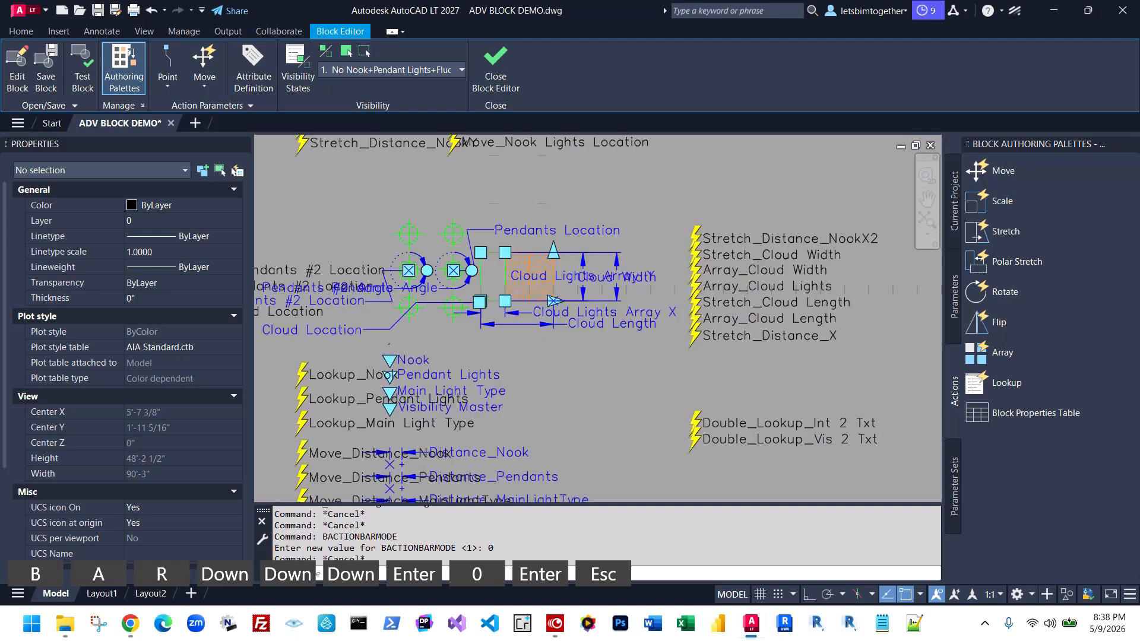
Select the Stretch_Distance_NookX2 action to view its stretch frame and properties
scroll(606, 238, "up", 3)
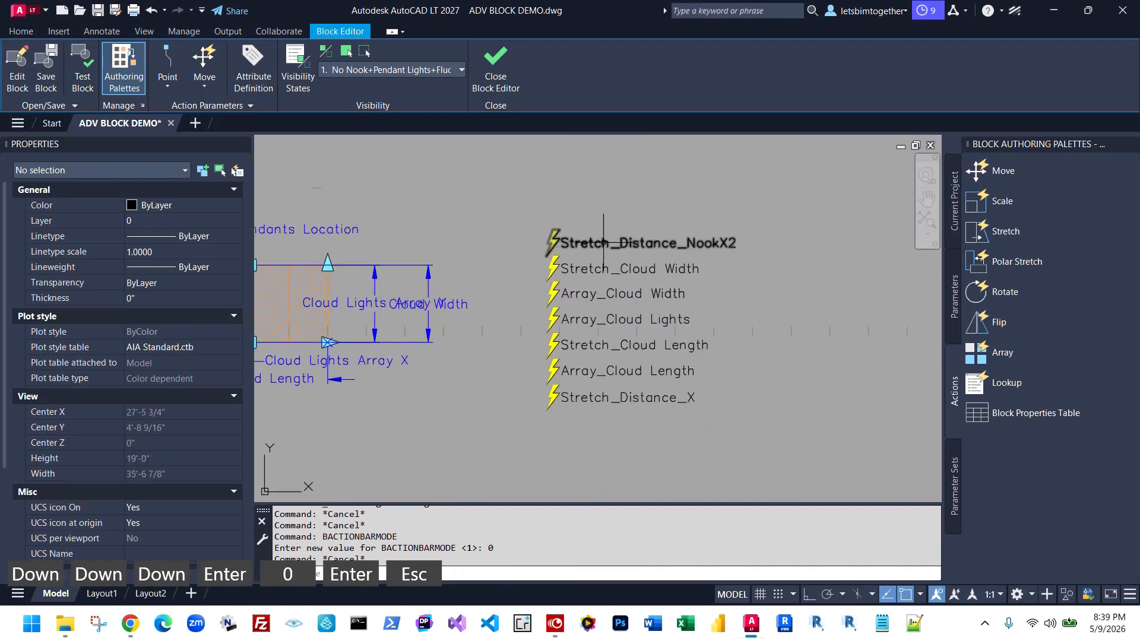
left_click(617, 242)
left_click(549, 250)
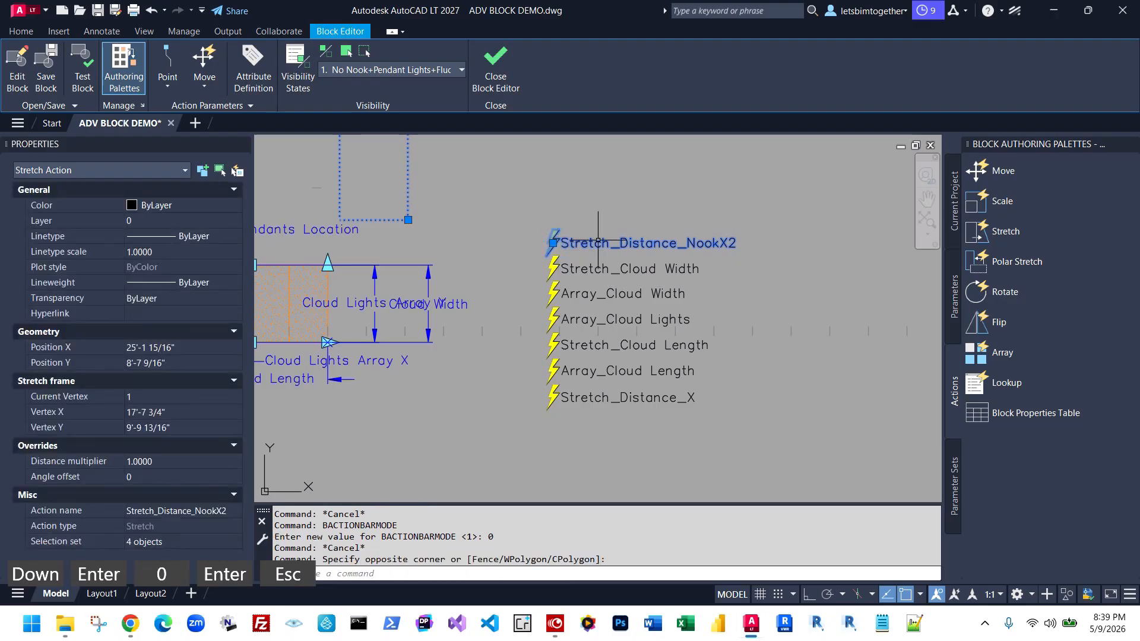
scroll(607, 245, "down", 5)
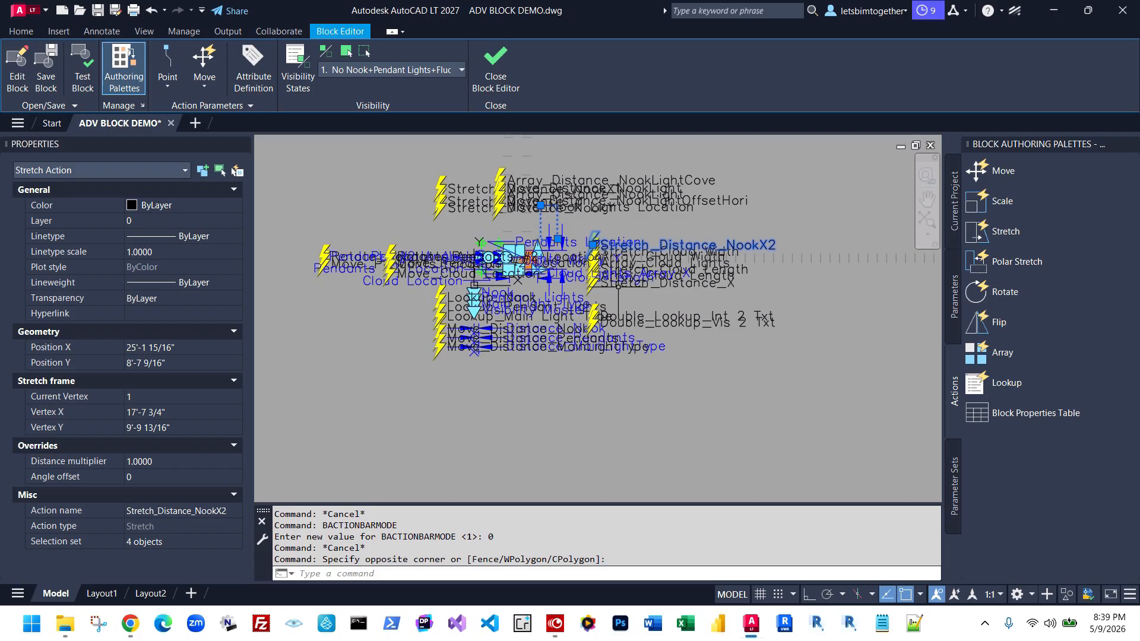
Examine the pendant rotate and move actions, and select the Cloud Location parameter to trace its linked move action before clearing the selection
scroll(304, 275, "up", 3)
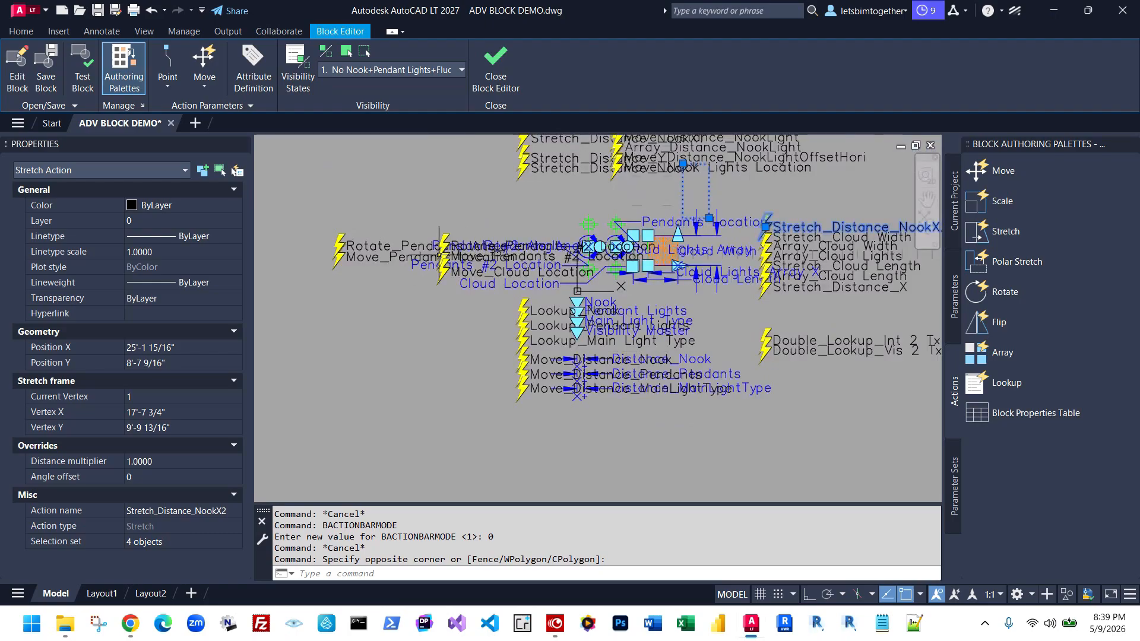
scroll(520, 375, "up", 4)
mouse_move(583, 204)
middle_mouse_down()
mouse_move(664, 401)
mouse_move(705, 427)
middle_mouse_up()
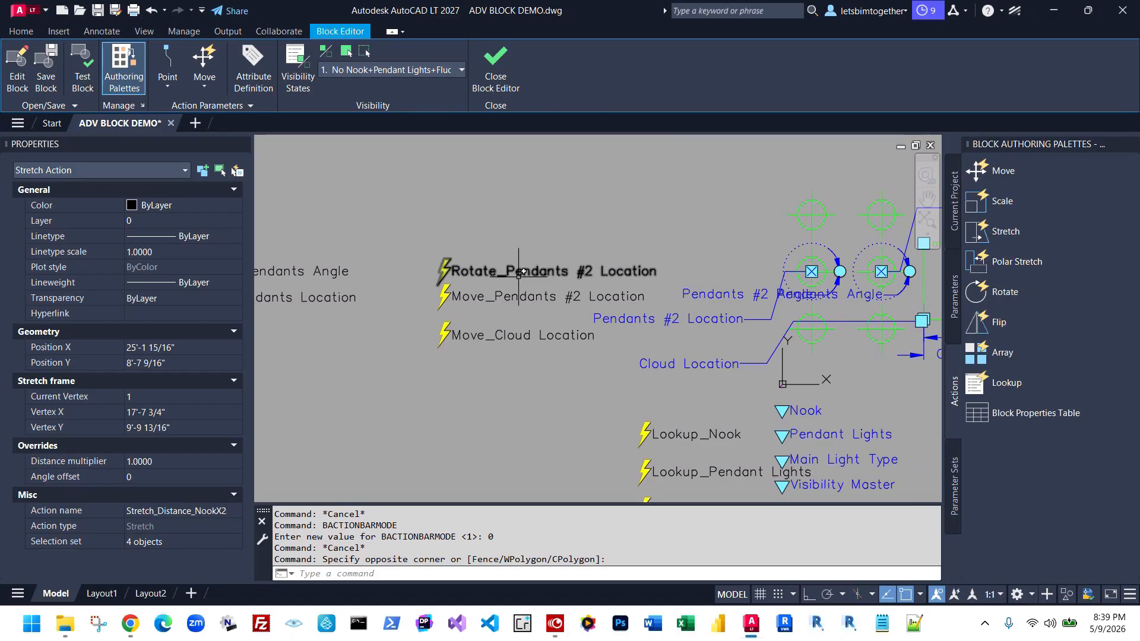
scroll(491, 285, "up", 2)
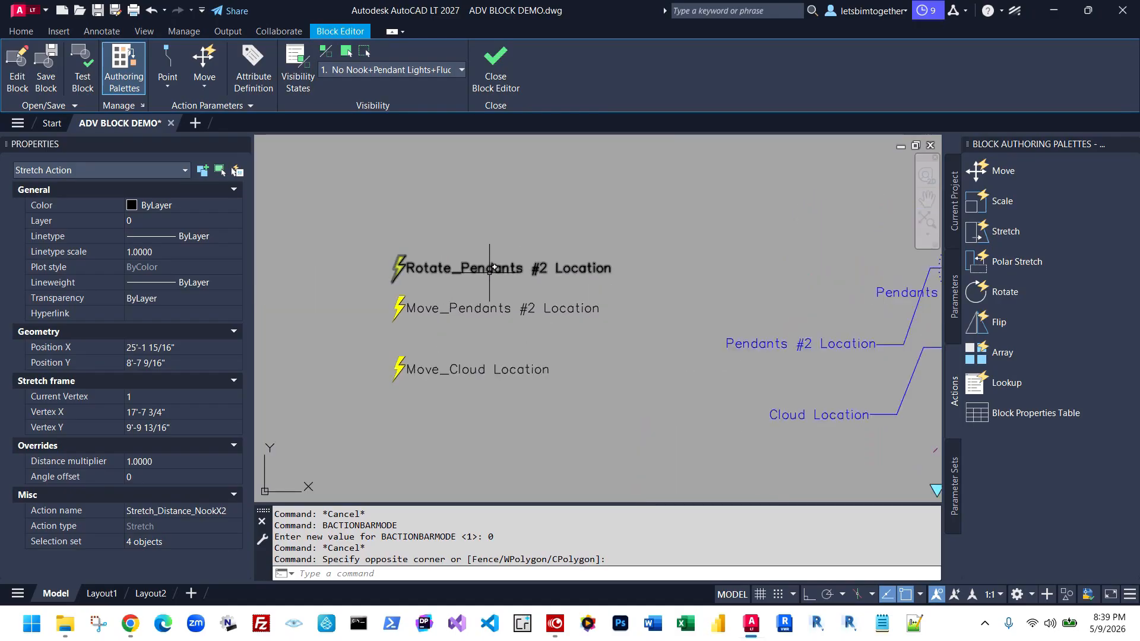
scroll(563, 266, "down", 2)
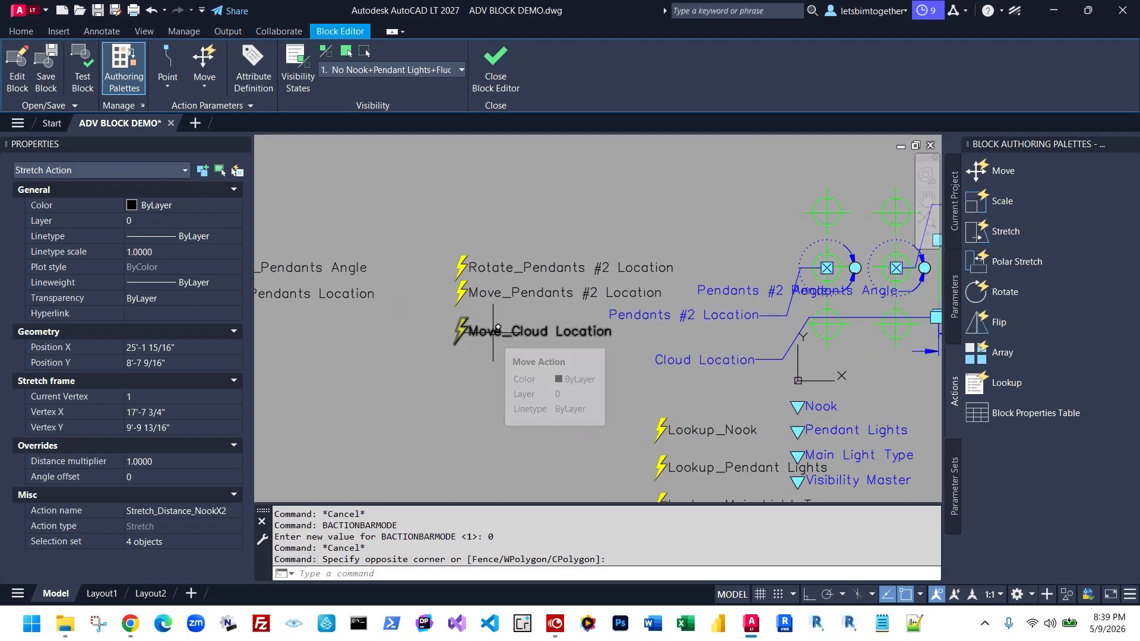
middle_click_drag(558, 345, 455, 331)
left_click(640, 379)
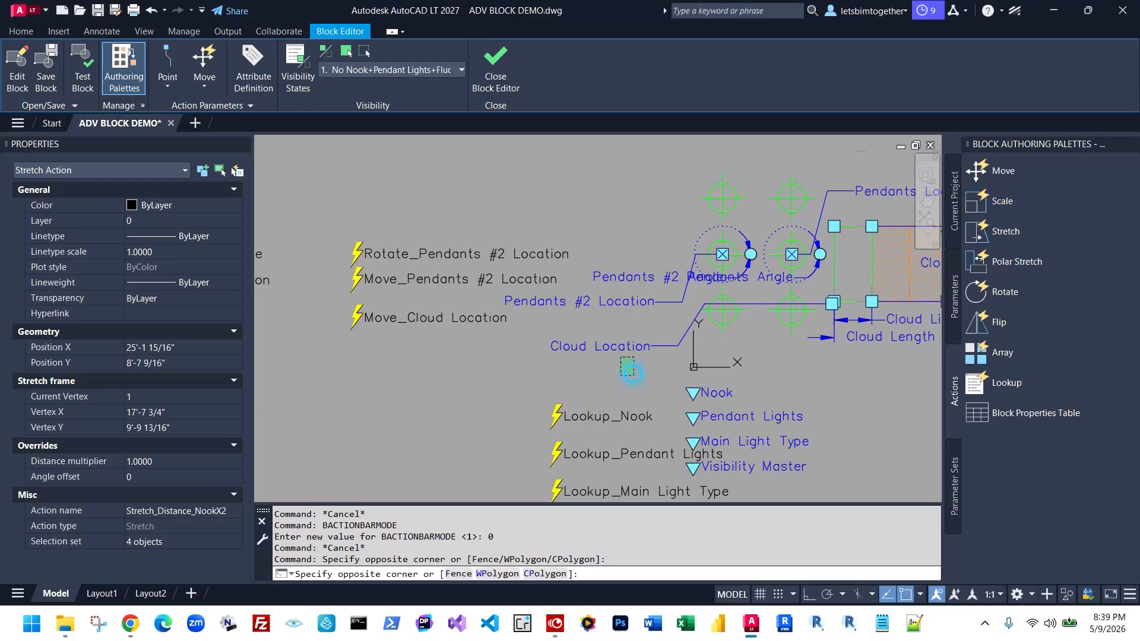
left_click(598, 346)
scroll(457, 323, "down", 3)
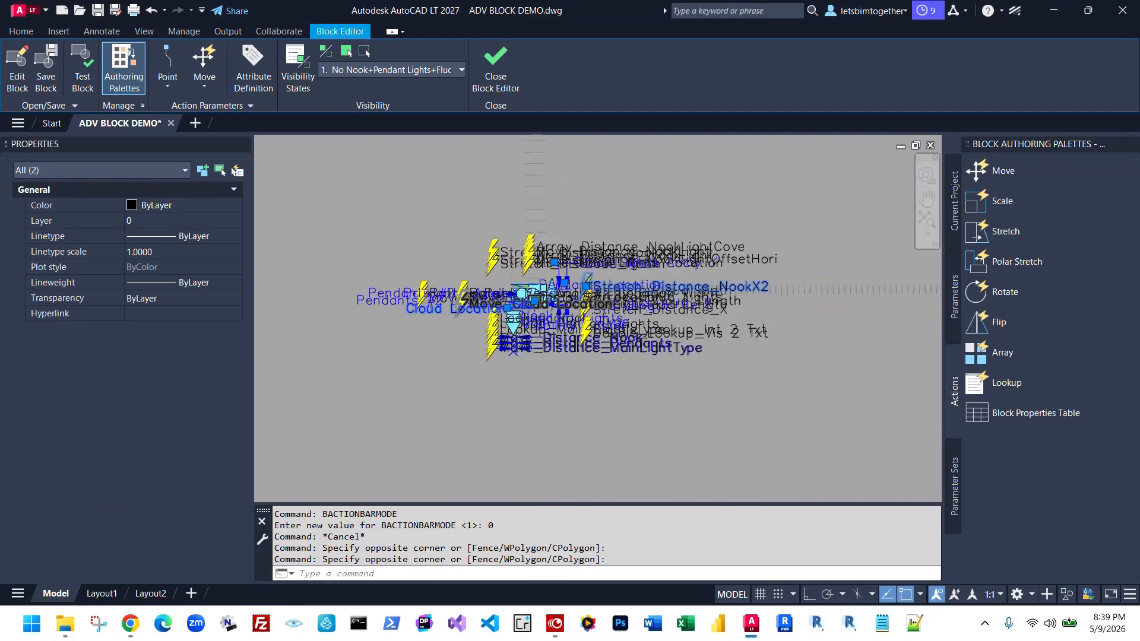
scroll(508, 219, "up", 1)
key("Escape")
Examine the nook stretch, move and array actions together with the cloud lights array parameters and the lookup actions
scroll(503, 235, "up", 4)
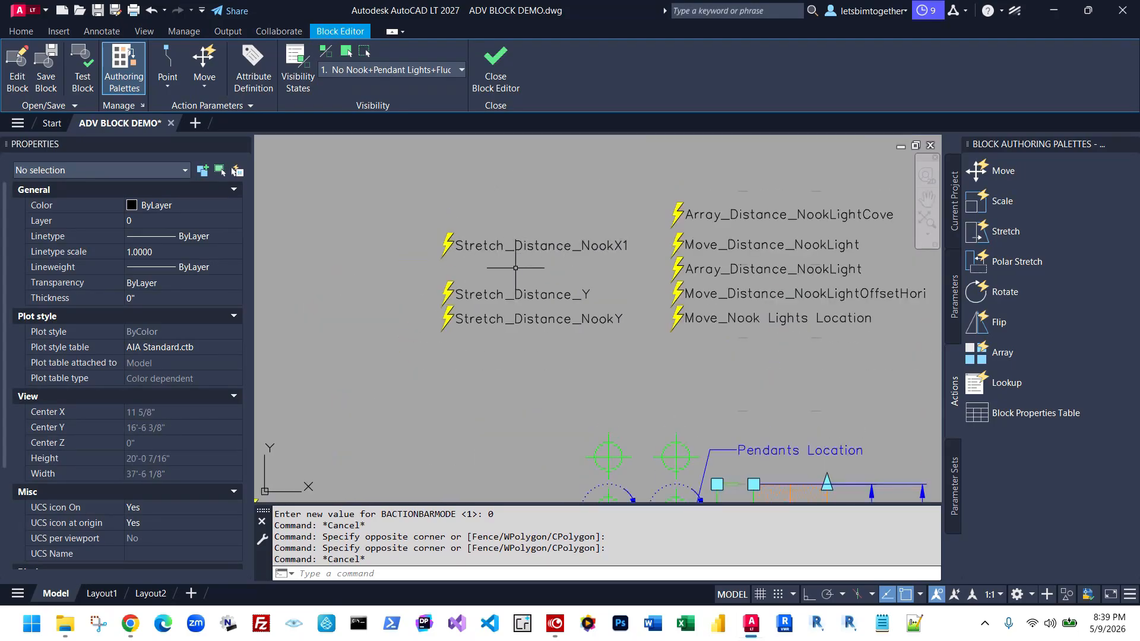
scroll(714, 238, "down", 3)
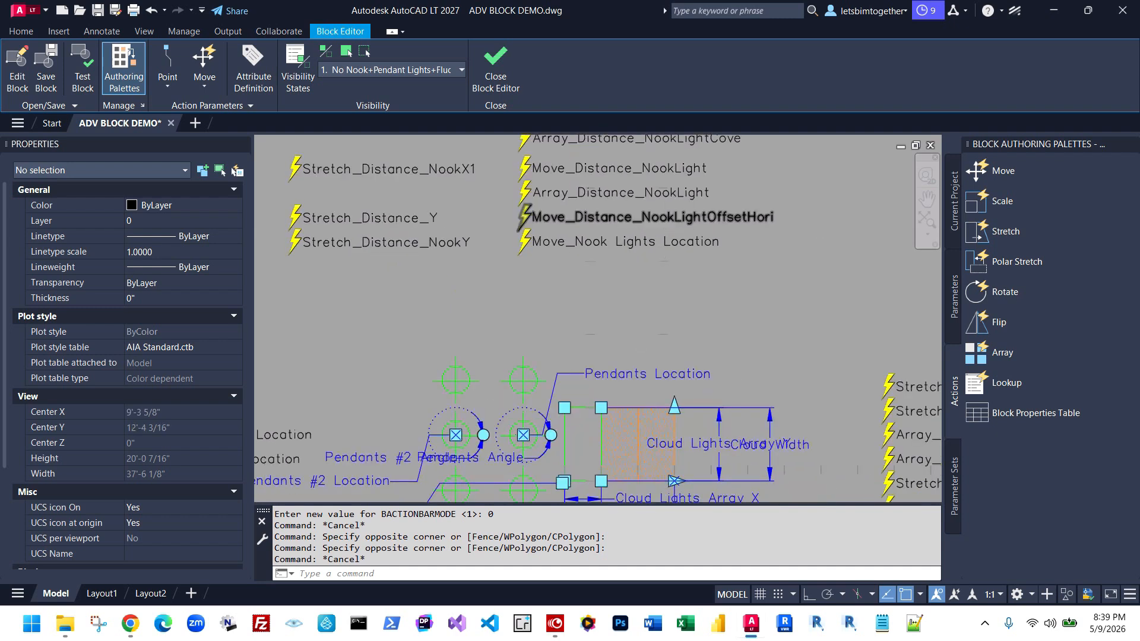
scroll(713, 303, "up", 1)
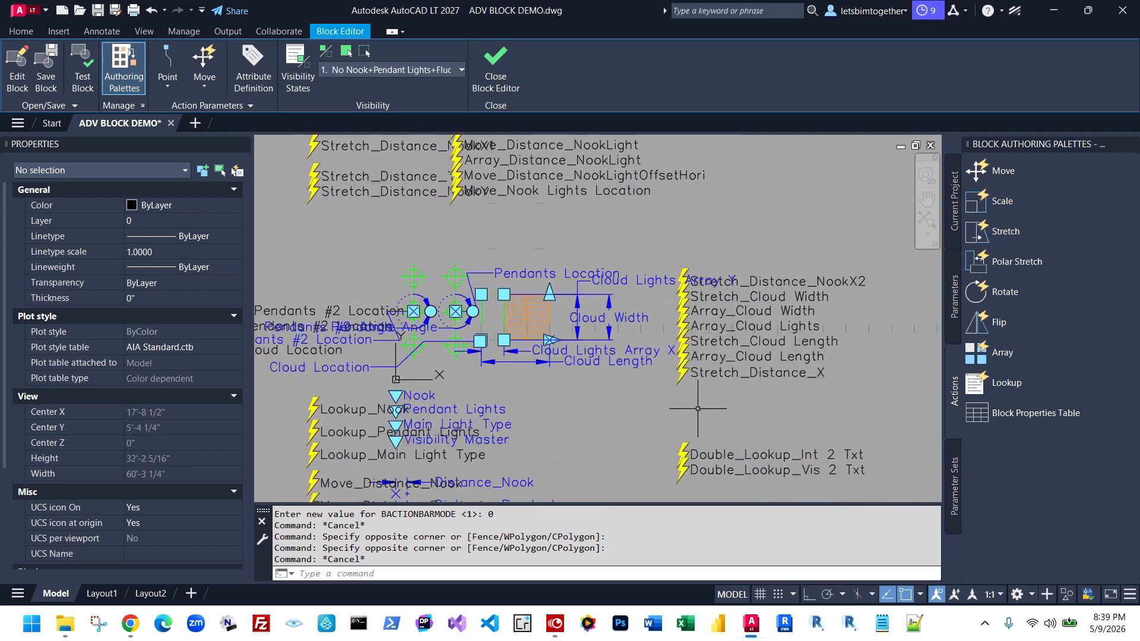
scroll(682, 346, "up", 2)
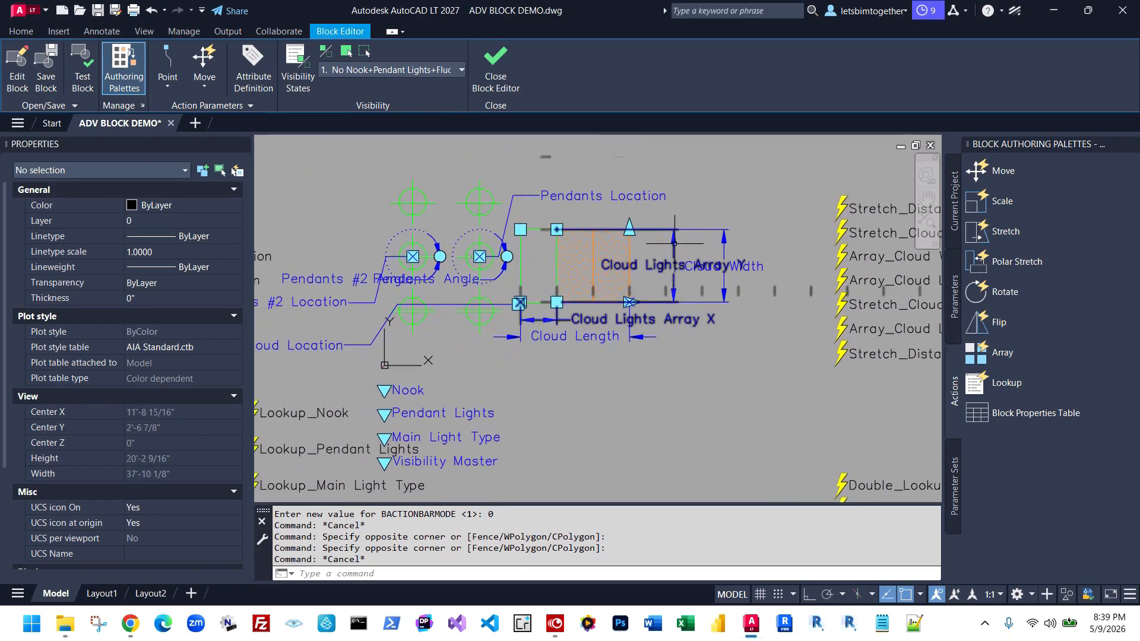
scroll(677, 253, "down", 2)
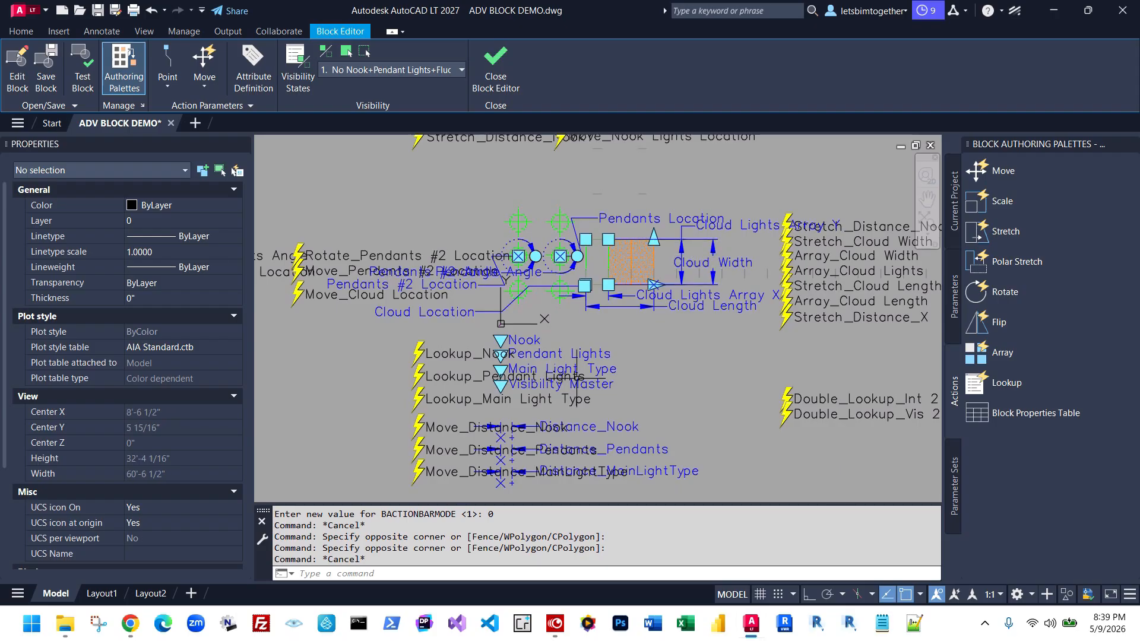
scroll(567, 302, "down", 2)
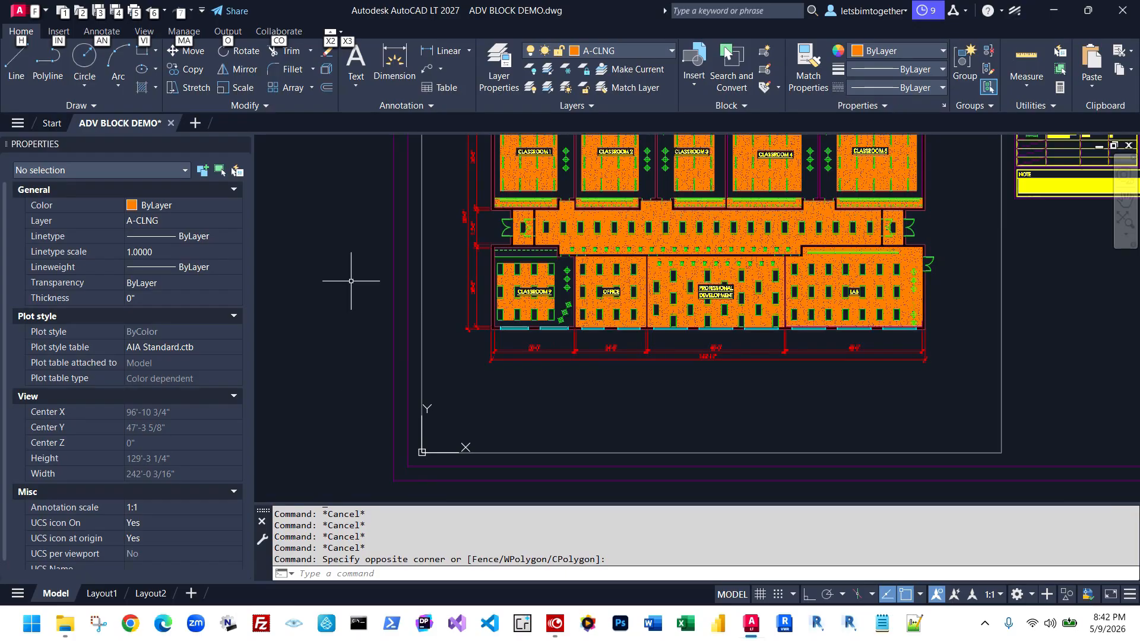
left_click(372, 230)
left_click(356, 290)
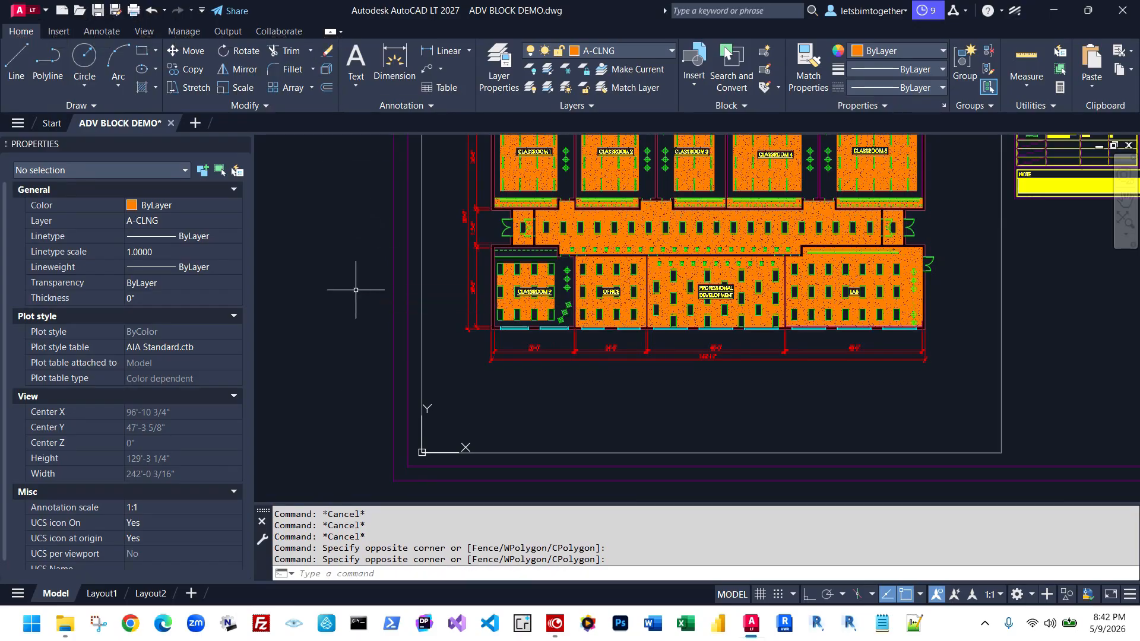
Switch to Chrome, open the letsbimtogether.com home page and maximize the browser window
left_click(136, 624)
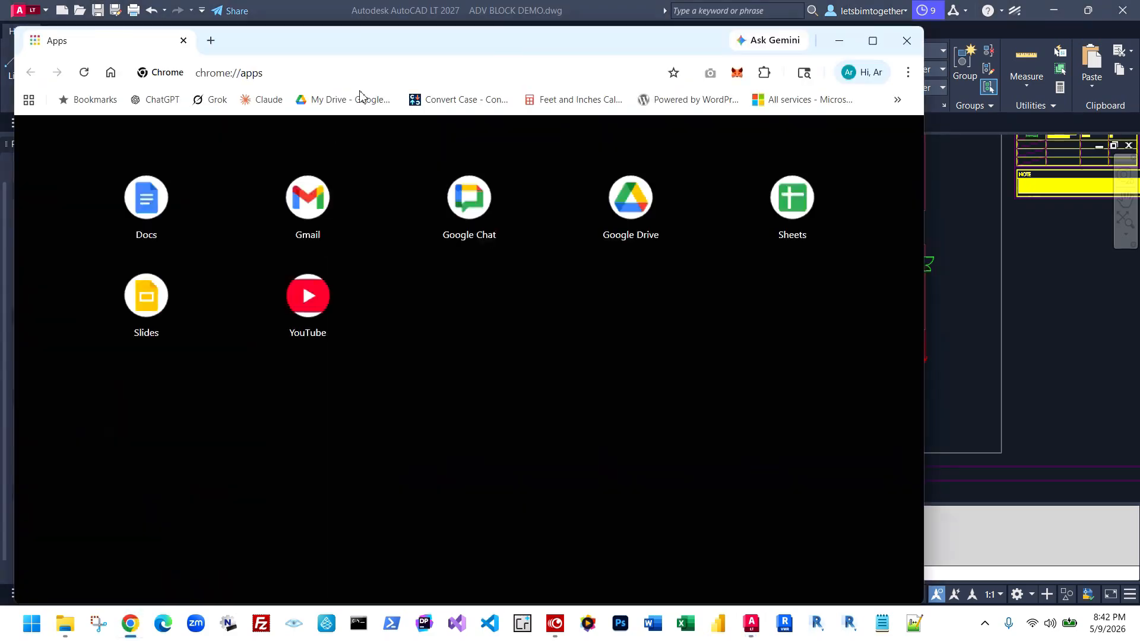
left_click(366, 71)
type("lets")
key("Return")
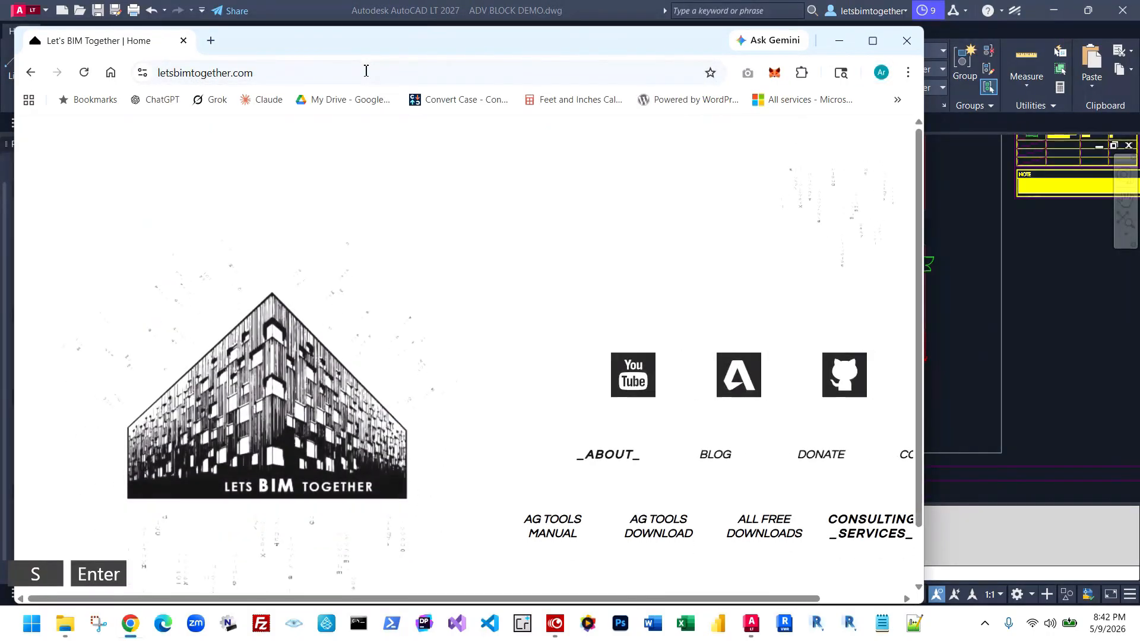
left_click_drag(442, 35, 449, 40)
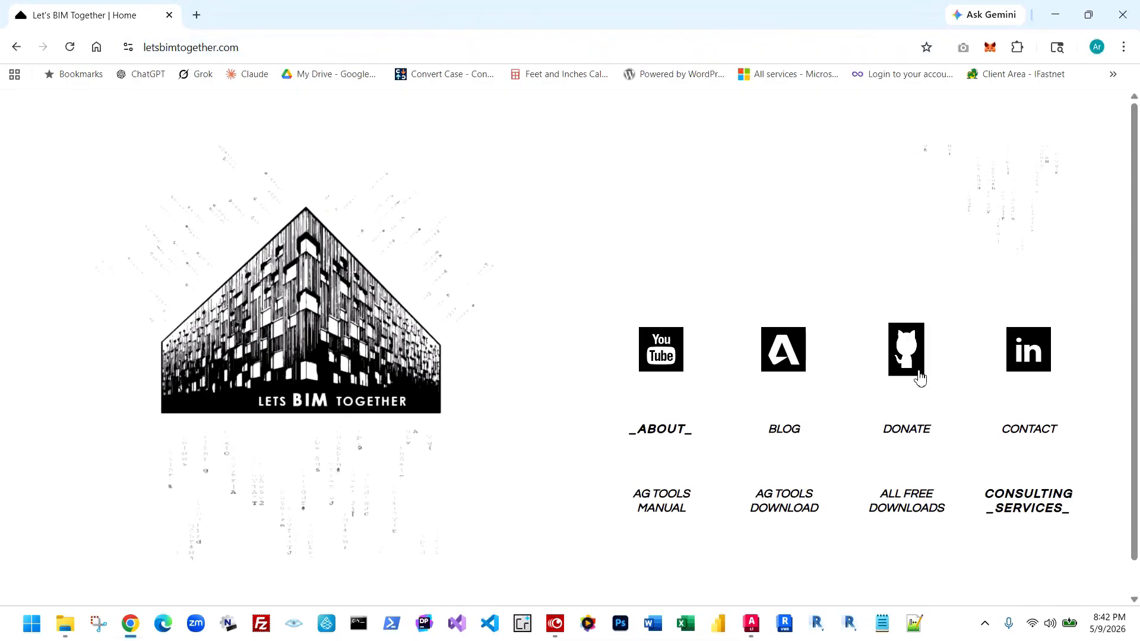
Open the site's GitHub page, go to the CADbaseDrawingTemplate repository and look at its README
left_click(912, 360)
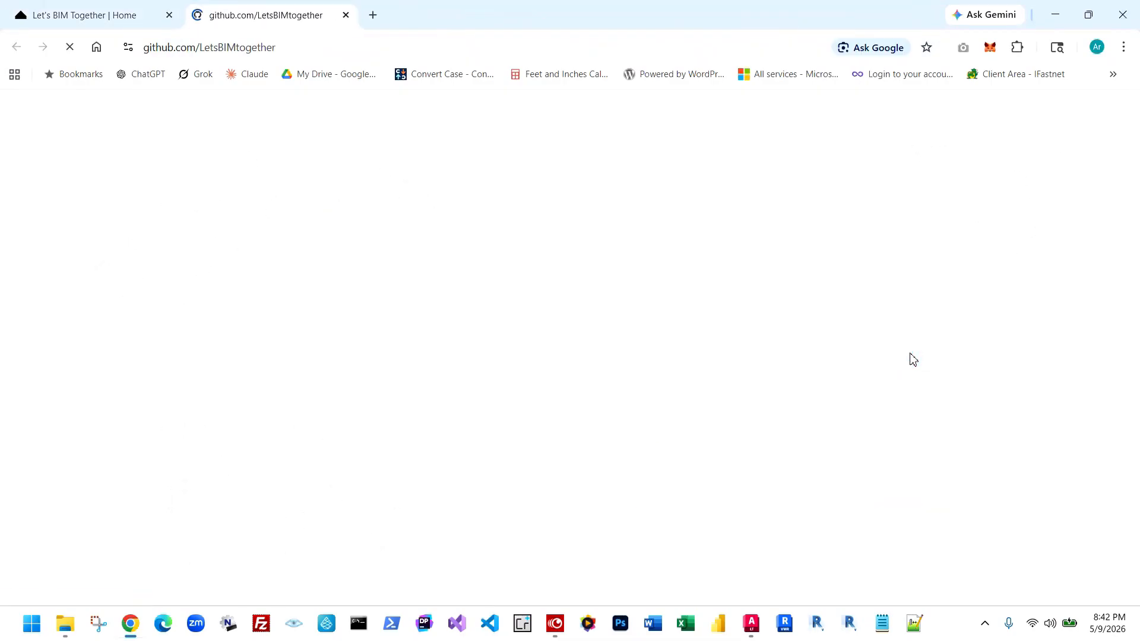
left_click(450, 266)
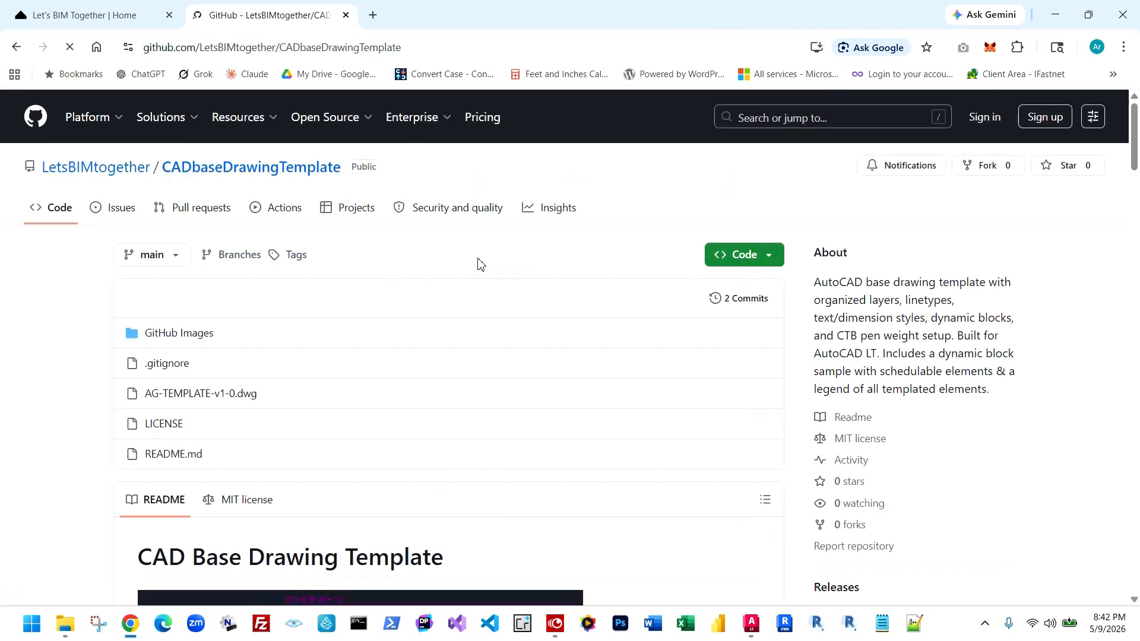
scroll(479, 327, "down", 6)
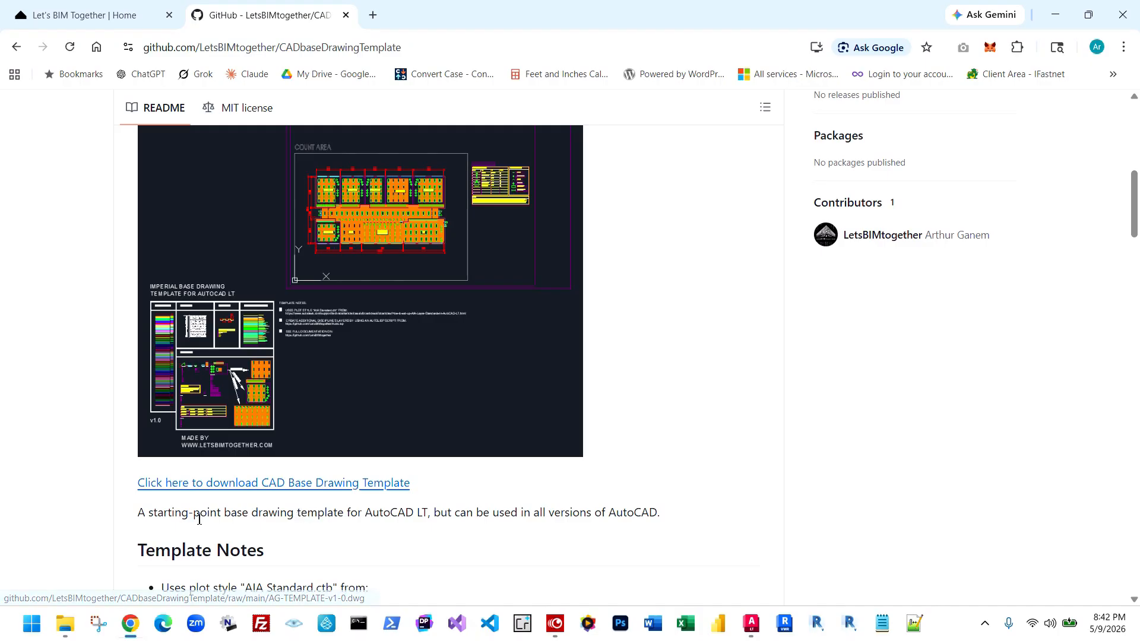
Highlight the README's starting-point template description and the note on the "AIA Standard.ctb" plot style
left_click_drag(293, 521, 497, 520)
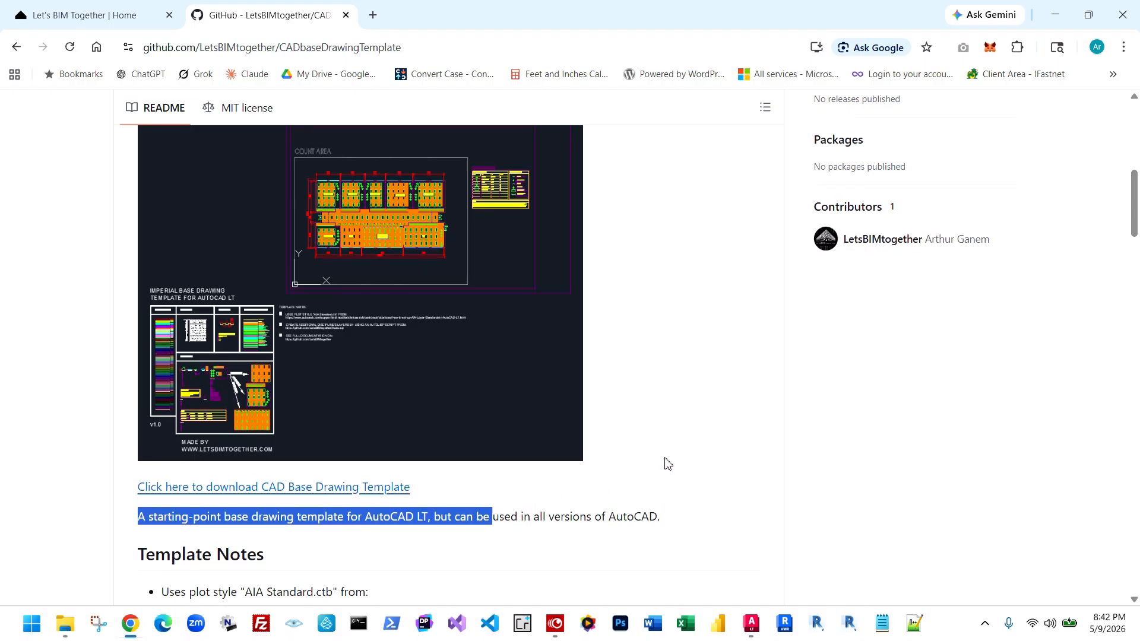
scroll(665, 466, "up", 1)
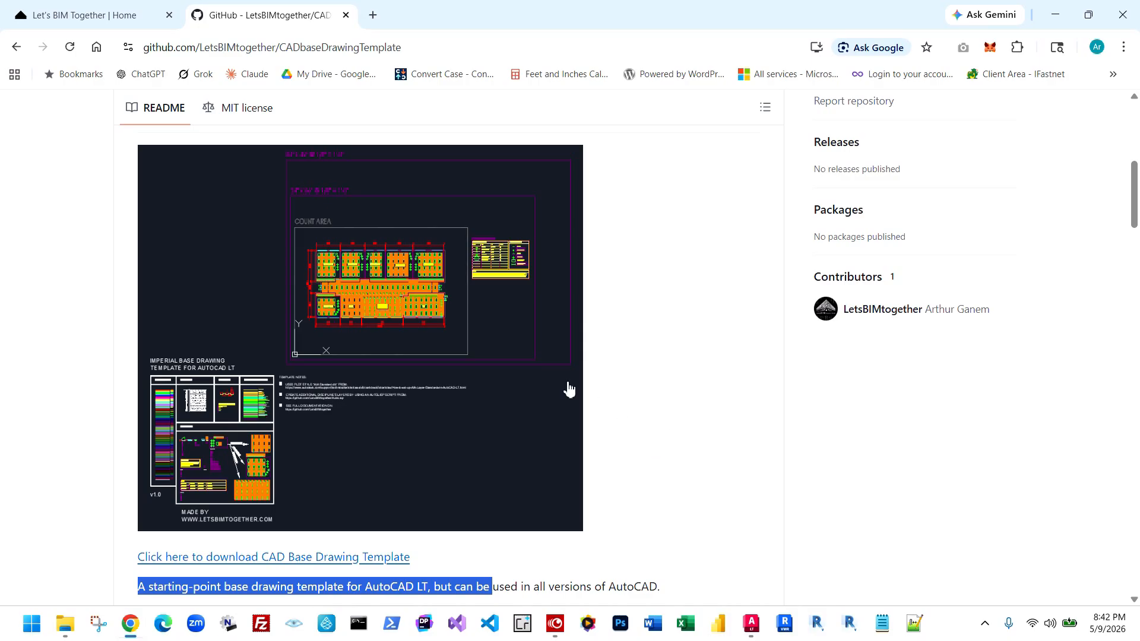
scroll(610, 326, "down", 3)
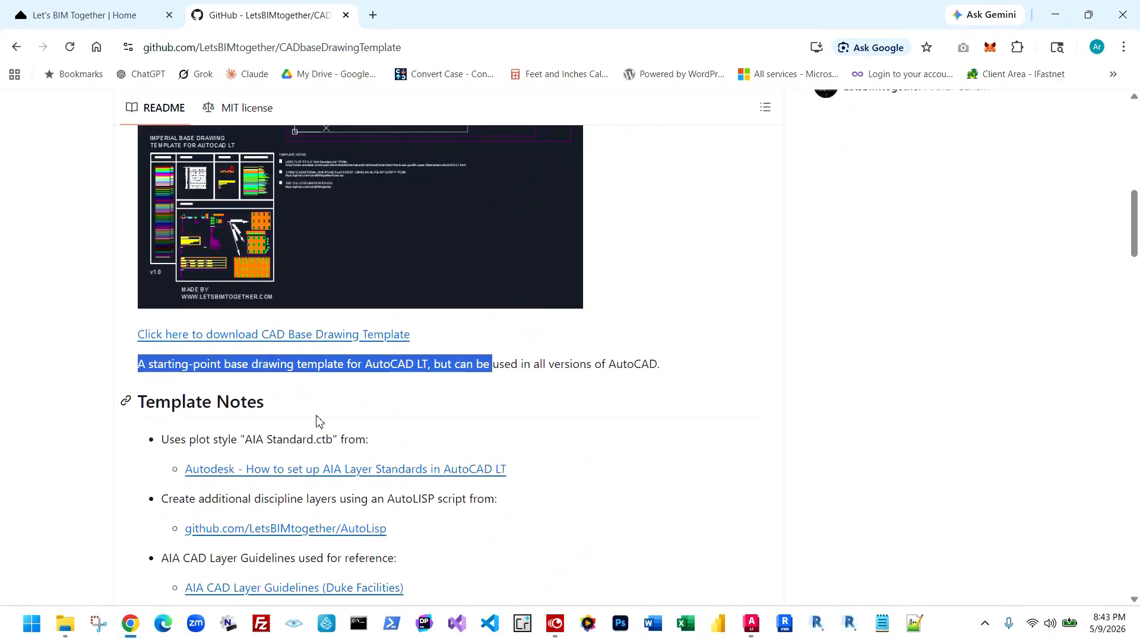
left_click_drag(356, 440, 291, 439)
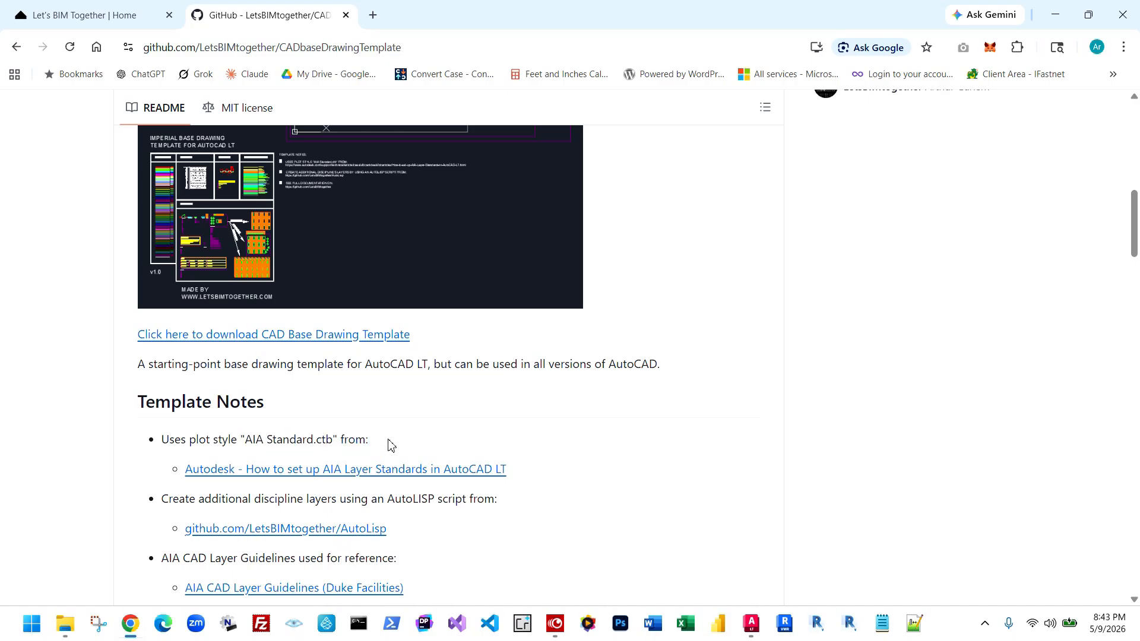
left_click_drag(392, 444, 200, 440)
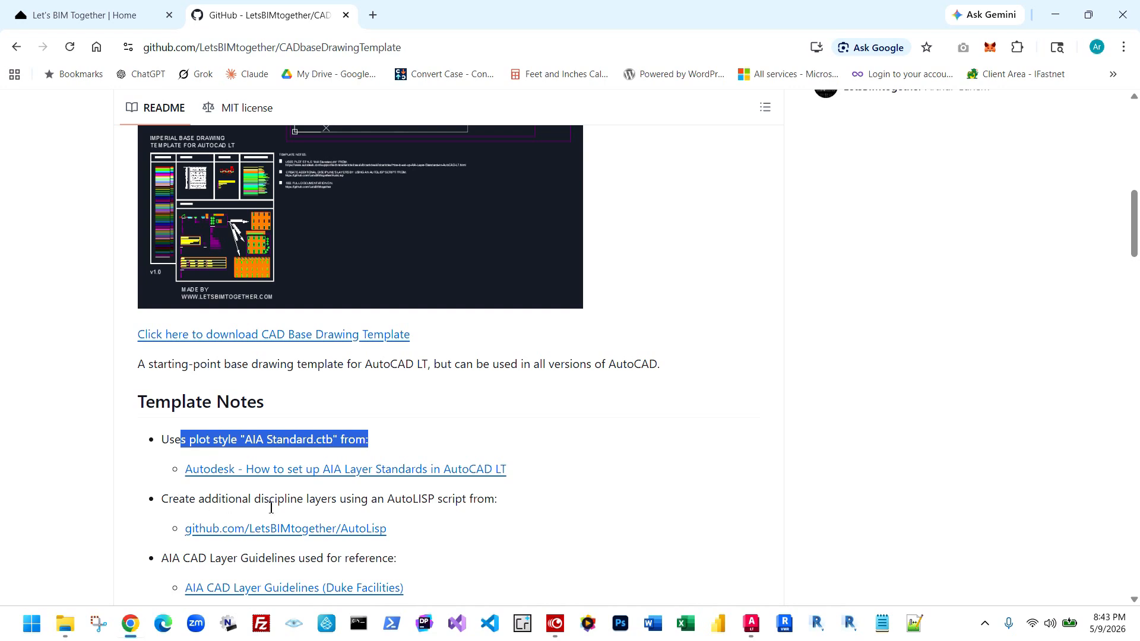
Switch to AutoCAD and examine the layer legend's floor and furnishings entries with their colors
left_click(752, 623)
scroll(553, 313, "down", 5)
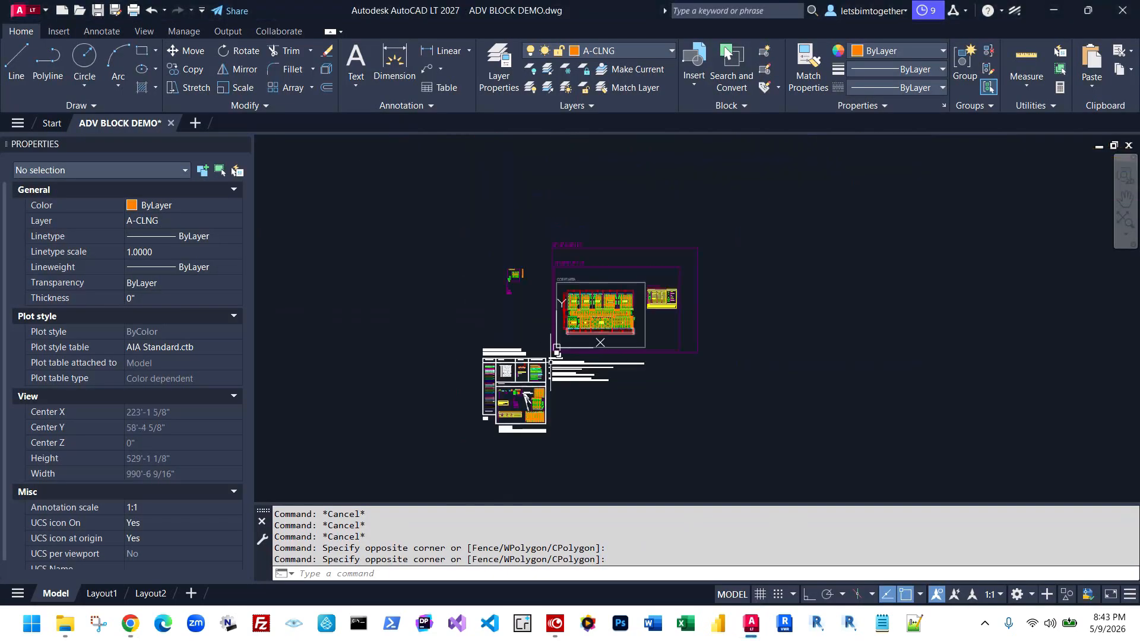
scroll(552, 313, "up", 8)
scroll(570, 408, "down", 5)
scroll(553, 283, "up", 5)
scroll(628, 321, "up", 10)
scroll(518, 200, "up", 2)
middle_click_drag(514, 164, 527, 494)
middle_click_drag(511, 229, 564, 456)
middle_click_drag(565, 224, 535, 431)
middle_click_drag(524, 209, 533, 328)
mouse_move(532, 328)
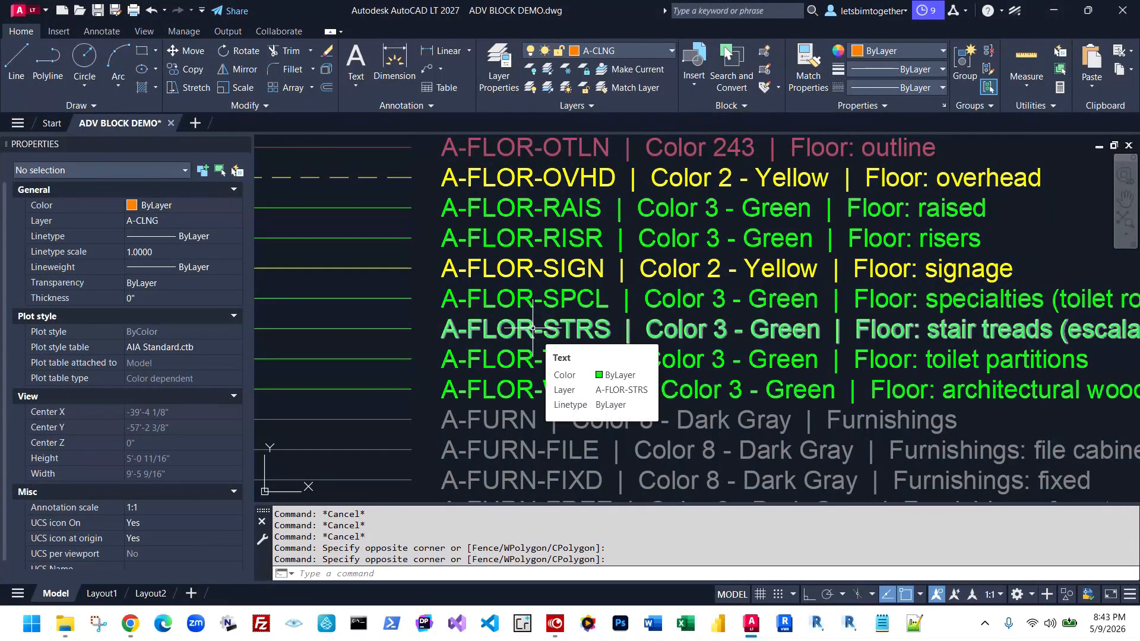
scroll(531, 292, "down", 2)
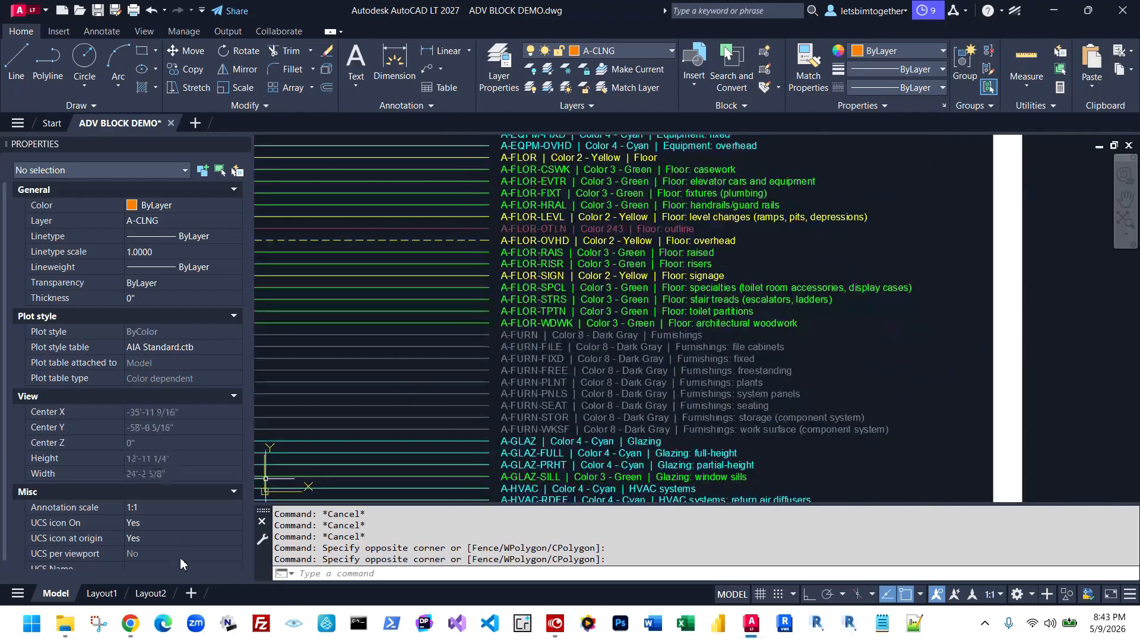
Return to Chrome, highlight the README note on AutoLISP discipline layers, and check the AIA CAD Layer Guidelines (Duke Facilities) link
left_click(132, 623)
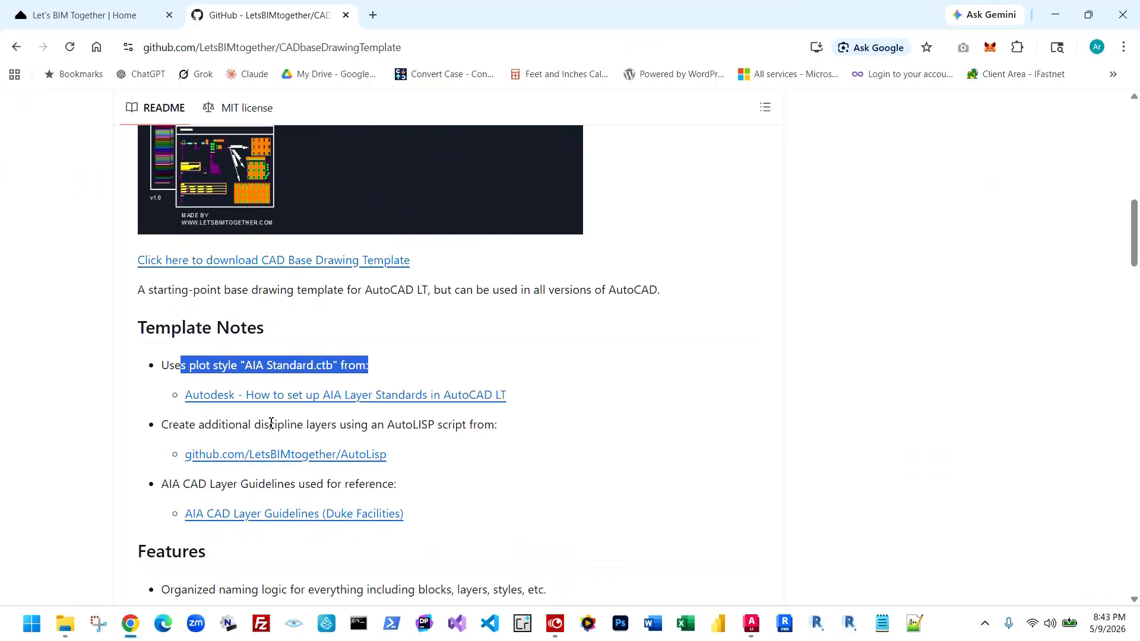
left_click_drag(250, 428, 452, 424)
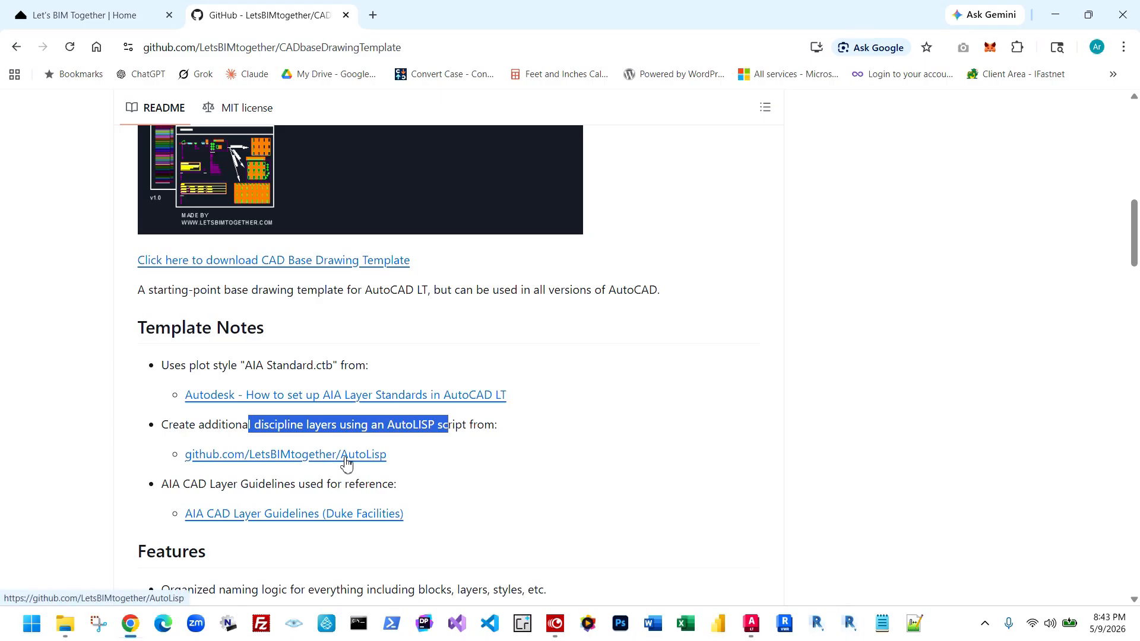
scroll(408, 483, "down", 1)
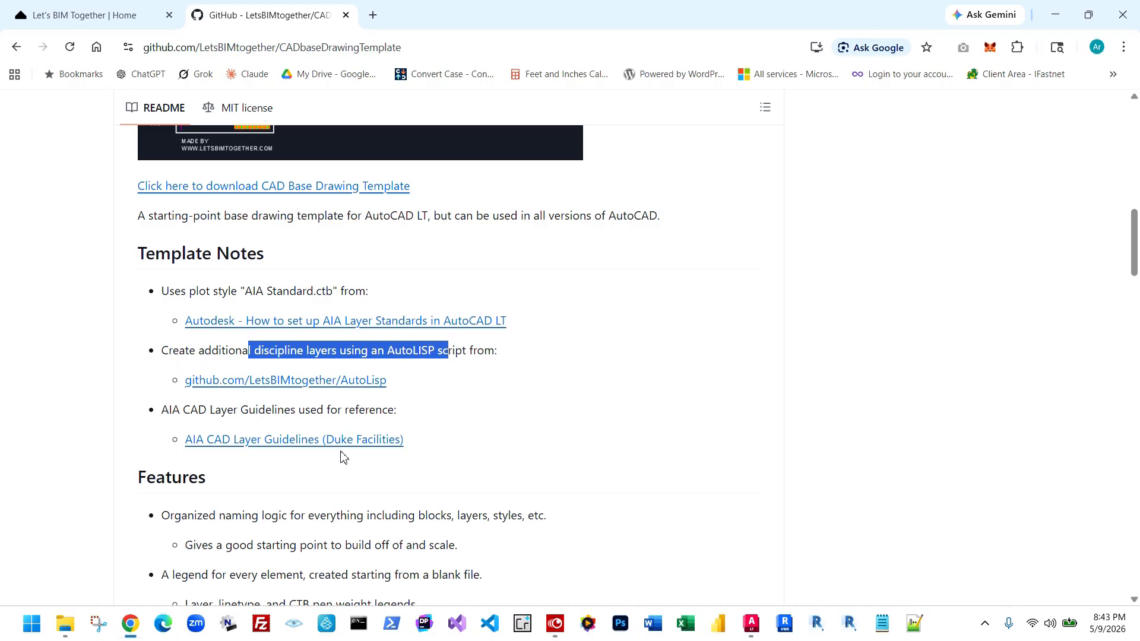
right_click(379, 441)
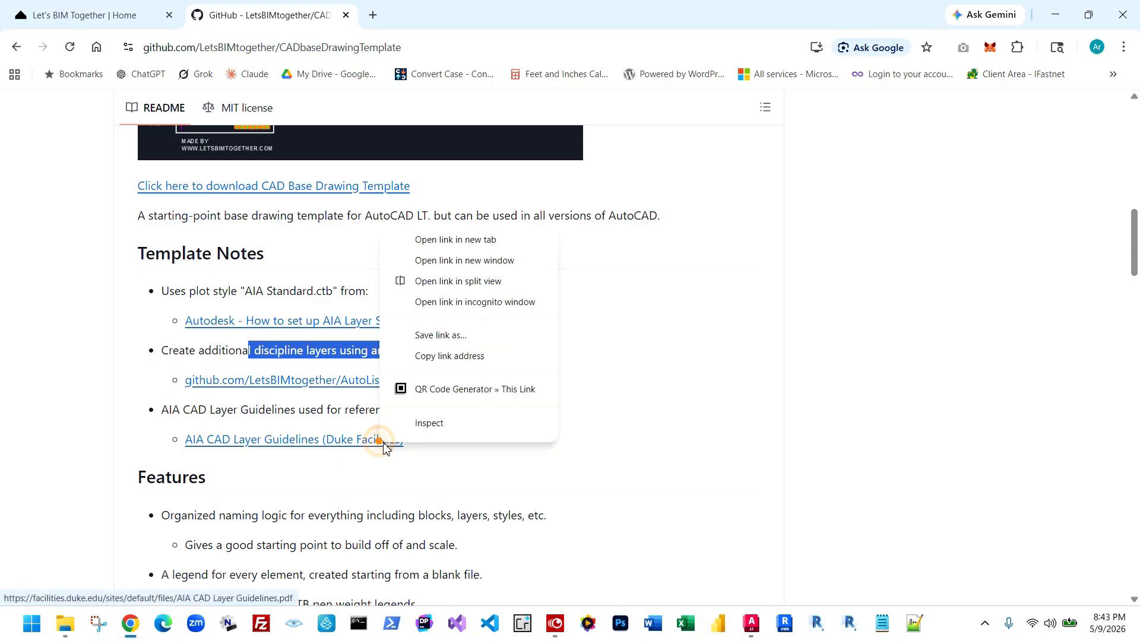
left_click(450, 472)
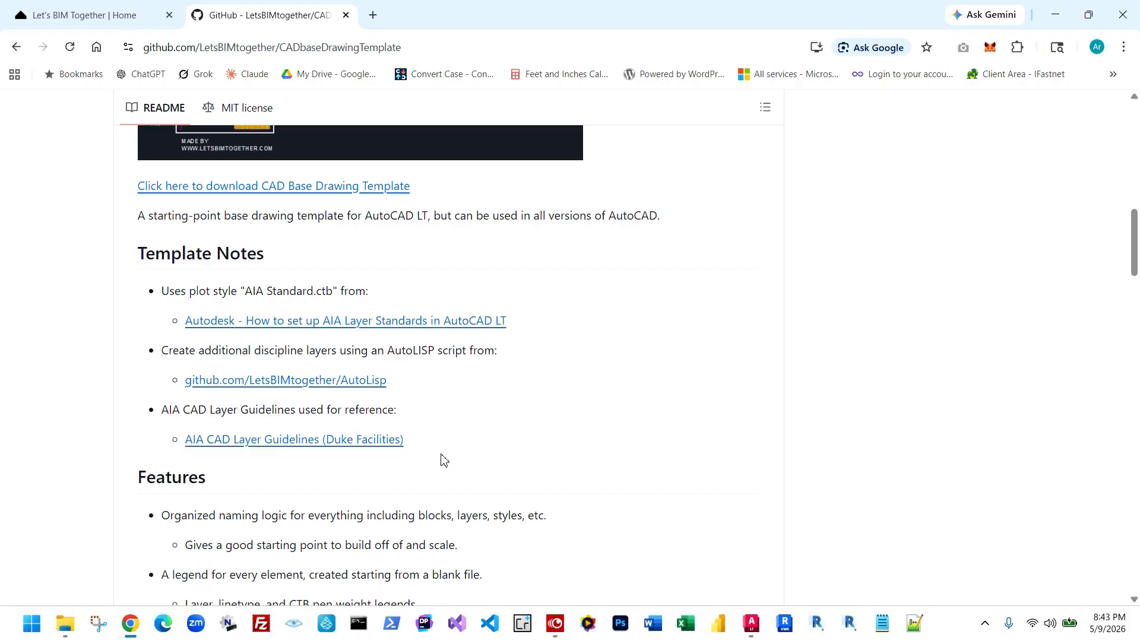
Look through the README's dynamic block images and minimize the browser to return to the AutoCAD drawing
scroll(442, 460, "down", 12)
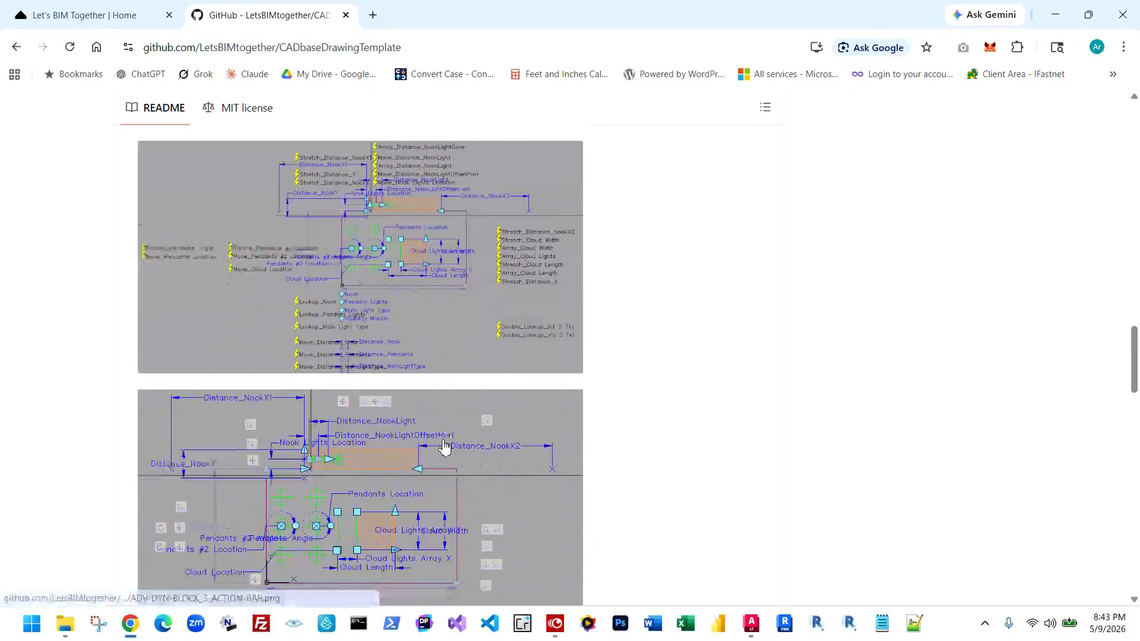
scroll(445, 448, "down", 15)
scroll(433, 439, "up", 12)
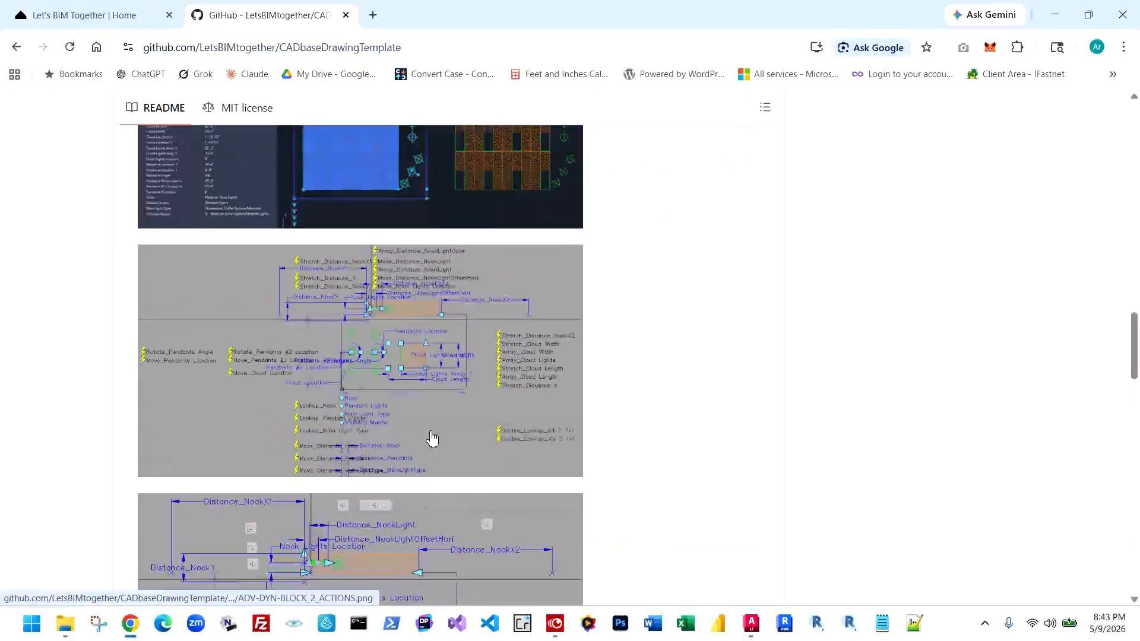
scroll(433, 433, "up", 5)
left_click(1055, 14)
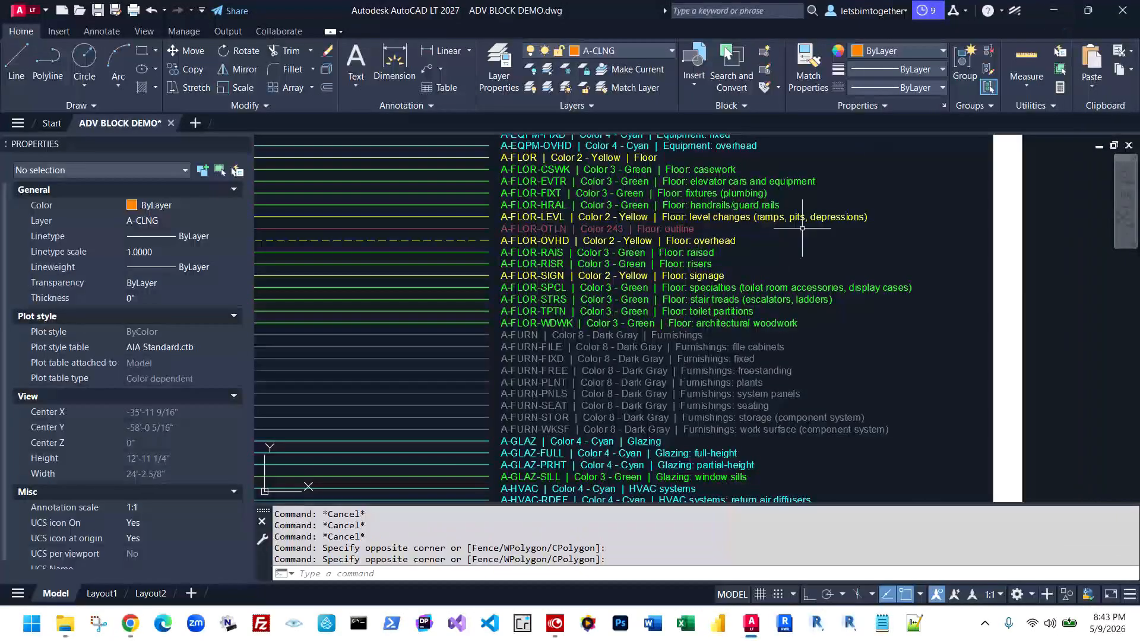
Examine the template's legend sheet, including the dimension and text styles, dynamic blocks, and AIA architecture layers legend from layer 0 down
scroll(781, 270, "down", 6)
scroll(826, 274, "down", 4)
middle_click_drag(825, 273, 692, 297)
scroll(548, 231, "up", 2)
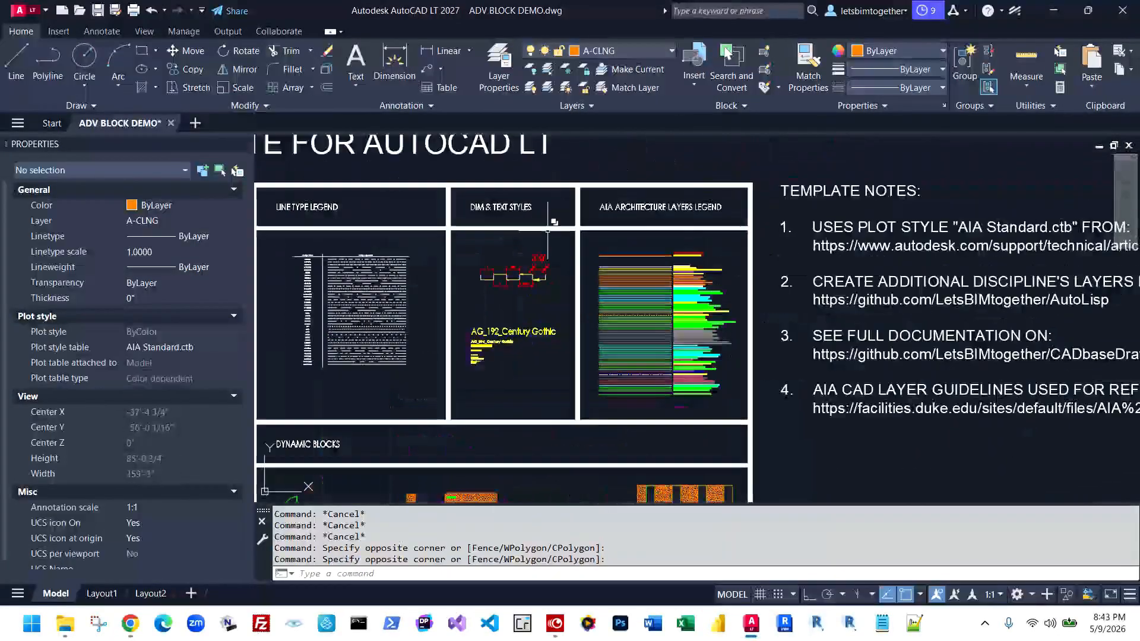
middle_click_drag(597, 239, 680, 245)
middle_click_drag(444, 298, 621, 238)
scroll(645, 236, "up", 2)
middle_click_drag(666, 312, 631, 205)
scroll(632, 204, "down", 2)
middle_click_drag(735, 345, 682, 235)
middle_click_drag(789, 278, 707, 389)
middle_click_drag(729, 206, 712, 338)
scroll(781, 306, "up", 4)
scroll(699, 177, "up", 8)
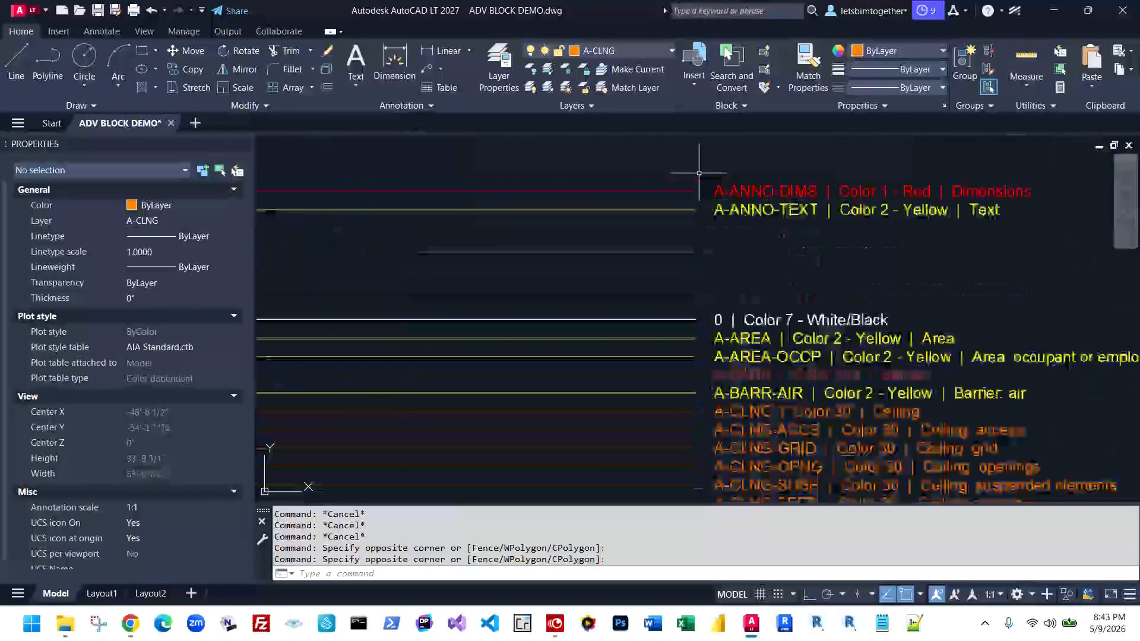
middle_click_drag(790, 400, 778, 151)
middle_click_drag(746, 415, 738, 181)
scroll(694, 319, "down", 4)
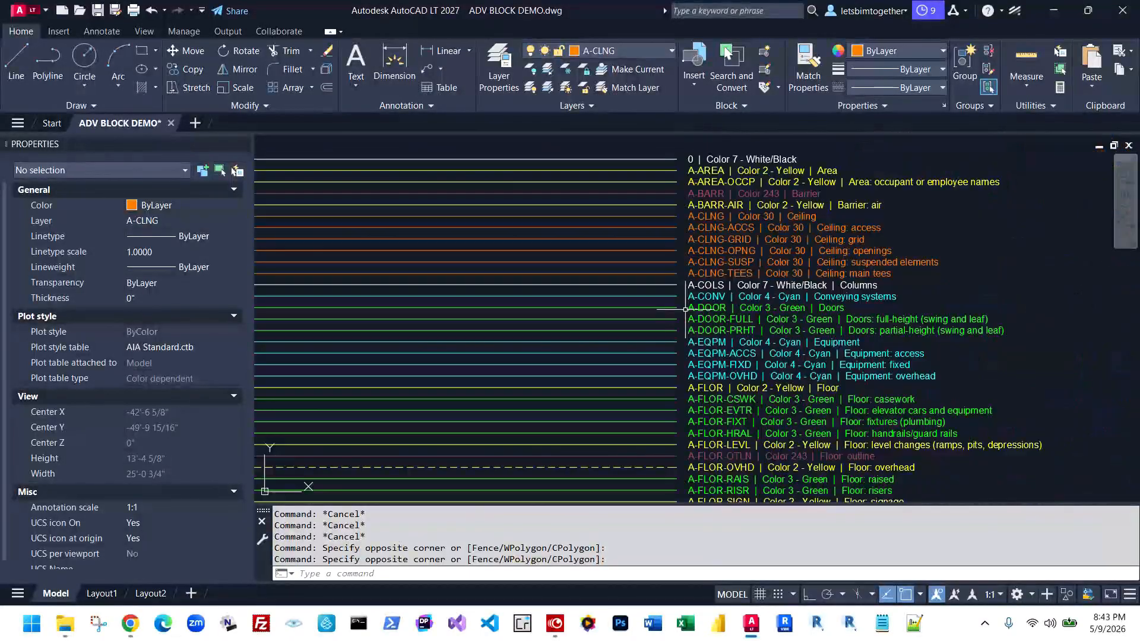
Draw a diagonal line about 5'-8" long beside the ceiling entries of the AIA layers legend
key("Escape")
type("L")
key("space")
left_click(1081, 297)
left_click(962, 197)
key("Escape")
left_click(1012, 252)
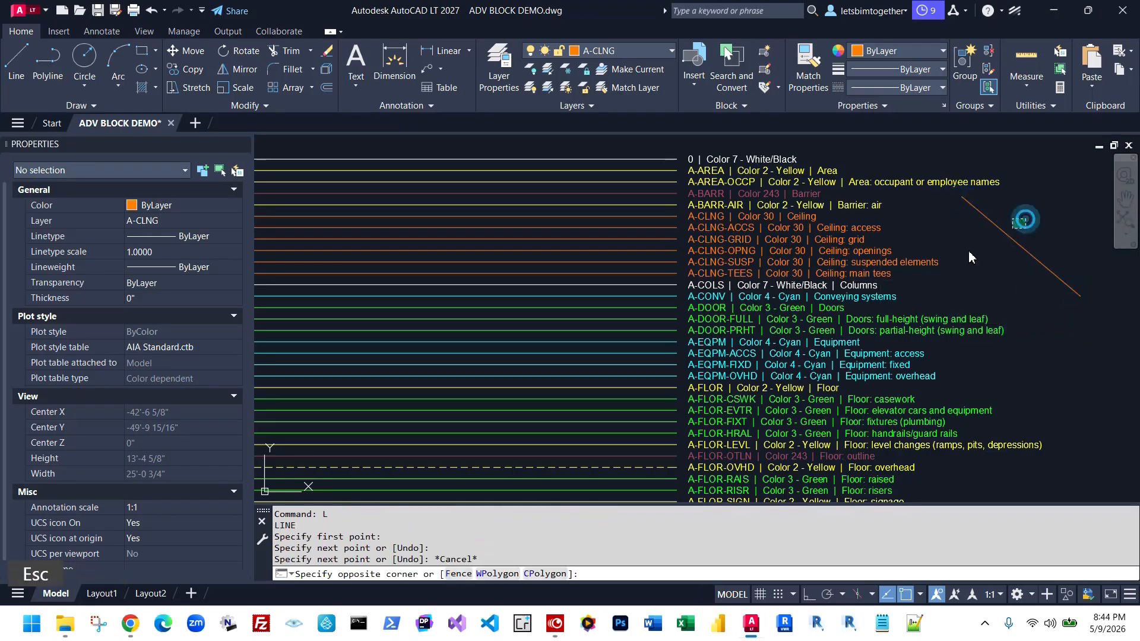
key("Escape")
middle_click_drag(882, 330, 712, 334)
key("Escape")
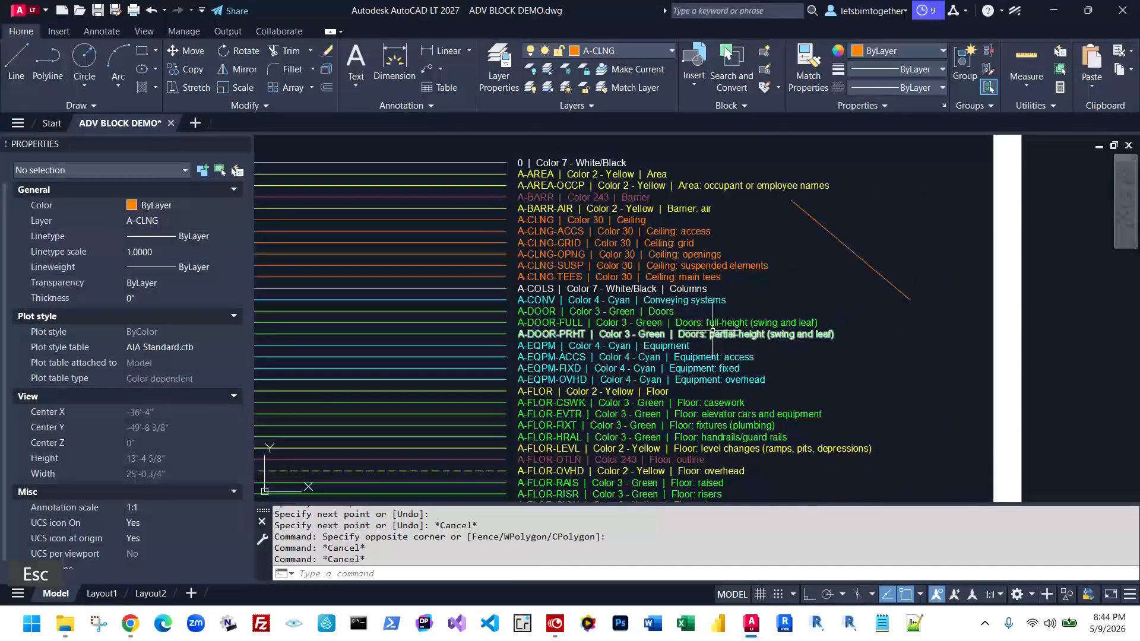
Match the diagonal line's properties to the A-DOOR legend text and select the line to check its layer
type("MA")
key("space")
scroll(565, 320, "up", 5)
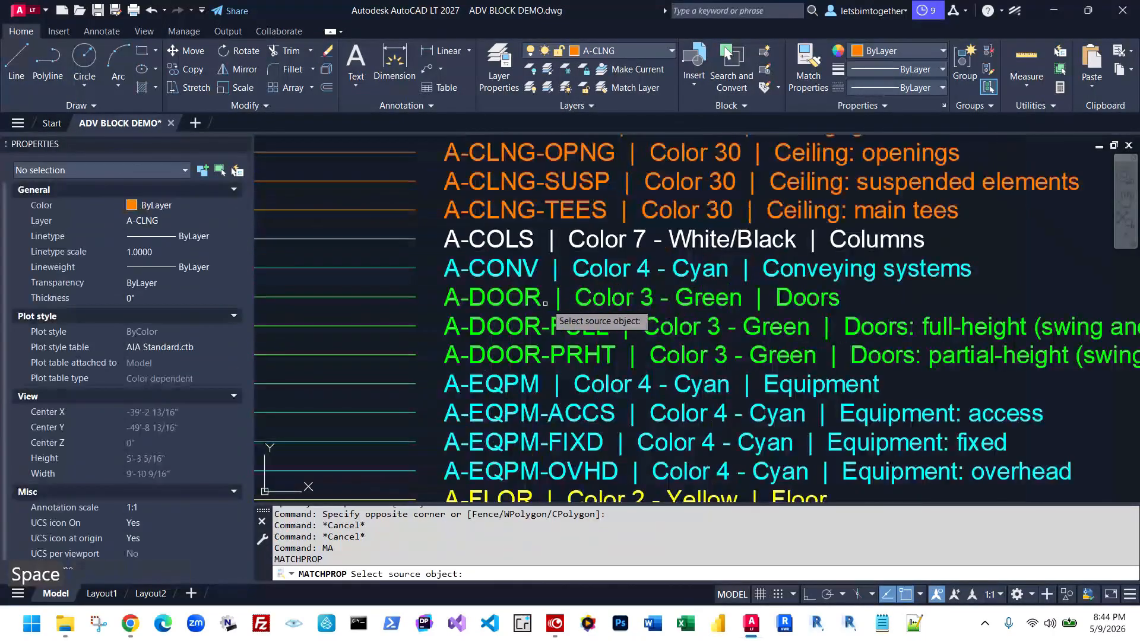
left_click(535, 300)
scroll(535, 300, "down", 2)
left_click(1002, 160)
left_click(931, 228)
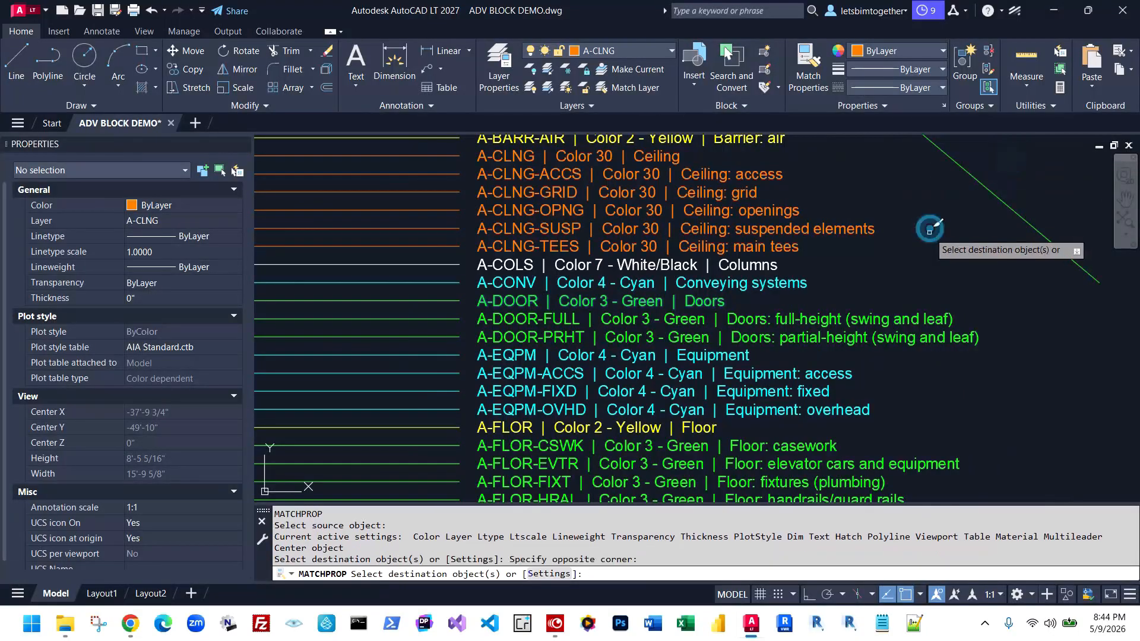
scroll(933, 271, "down", 2)
key("Escape")
left_click(983, 209)
left_click(960, 240)
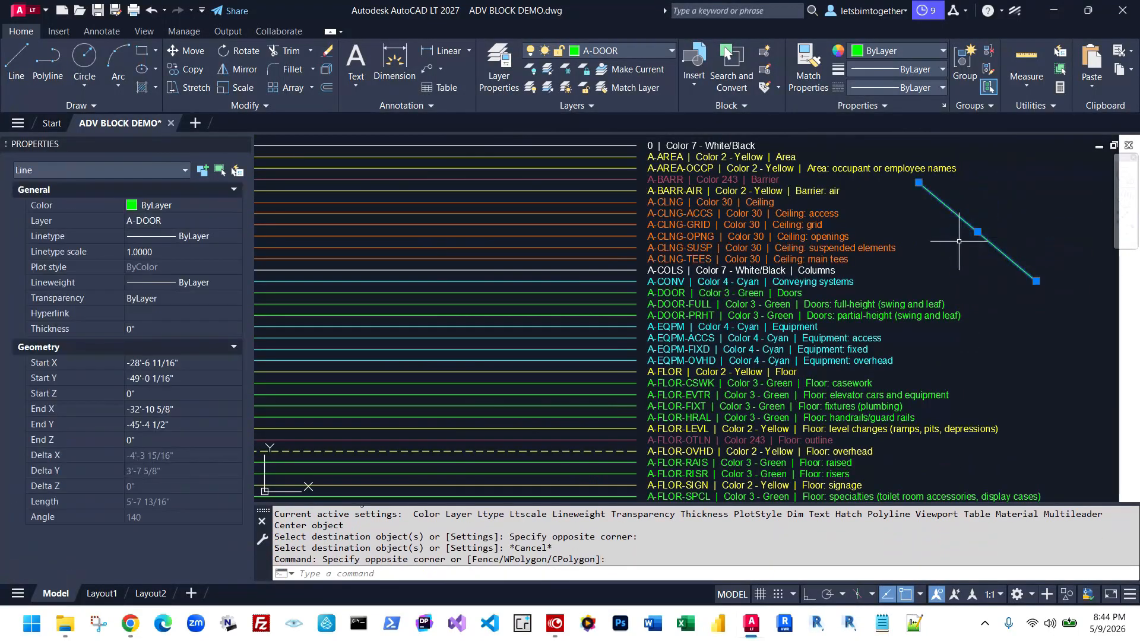
Erase the diagonal test line beside the AIA layers legend
key("Escape")
type("E")
key("space")
left_click(967, 211)
left_click(950, 234)
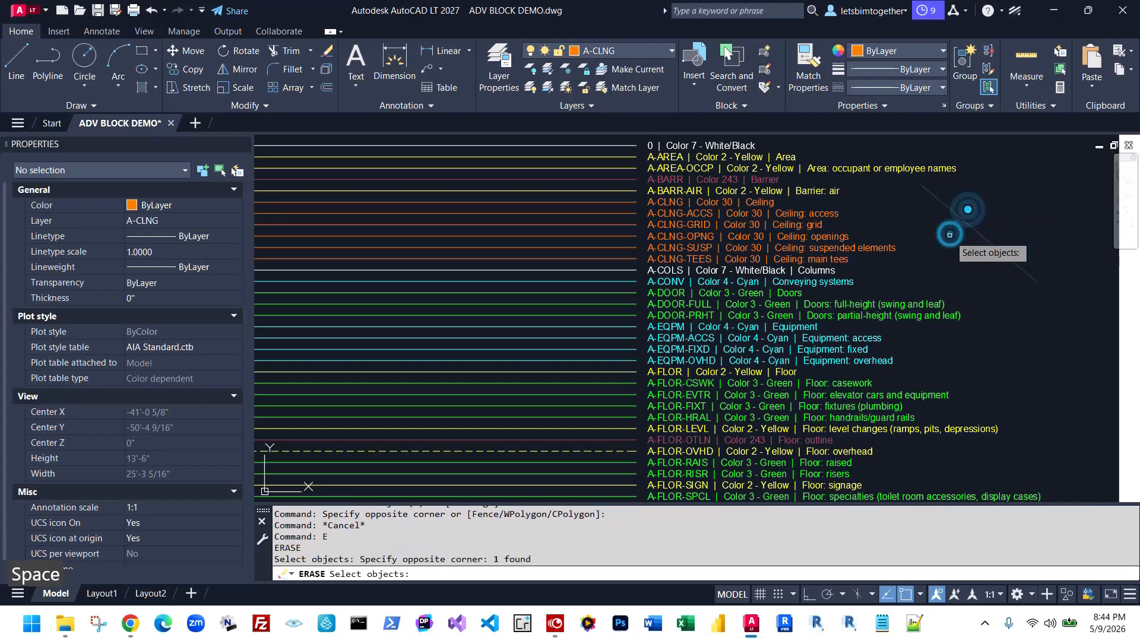
key("space")
key("Escape")
Examine the dimension and text styles legend, selecting sample dimensions and viewing the Century Gothic, Arial and Simplex text samples
scroll(950, 253, "down", 5)
middle_click_drag(478, 239, 668, 291)
scroll(668, 291, "up", 4)
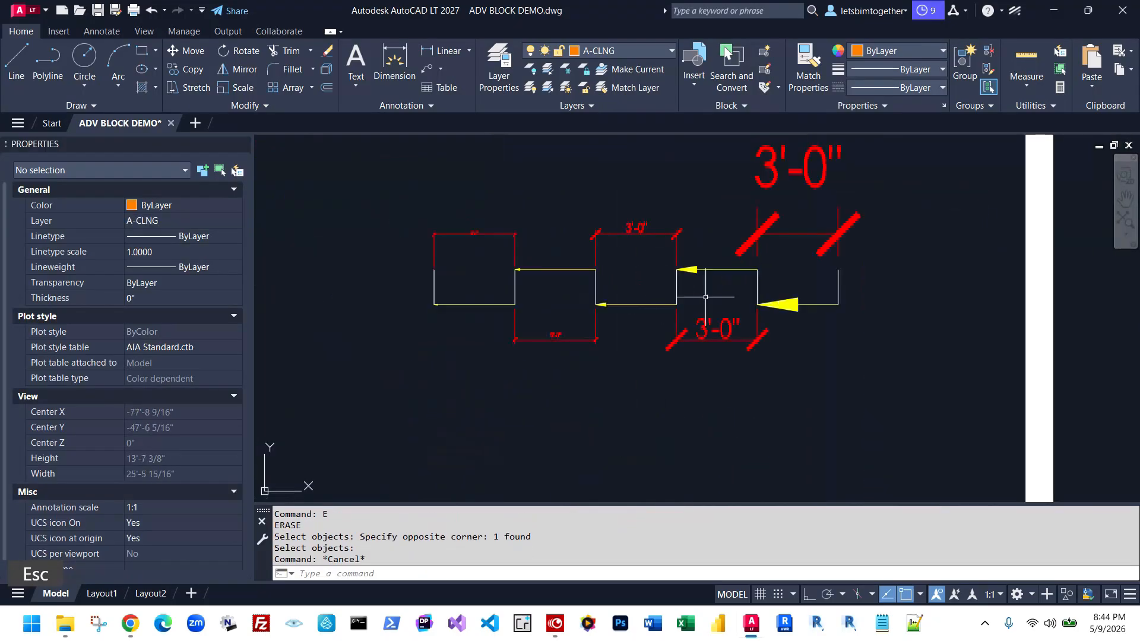
left_click(710, 288)
left_click(689, 241)
left_click(870, 236)
left_click(786, 214)
scroll(782, 234, "down", 4)
scroll(704, 435, "up", 4)
scroll(688, 446, "up", 2)
mouse_move(682, 456)
middle_mouse_down()
mouse_move(672, 465)
mouse_move(708, 323)
middle_mouse_up()
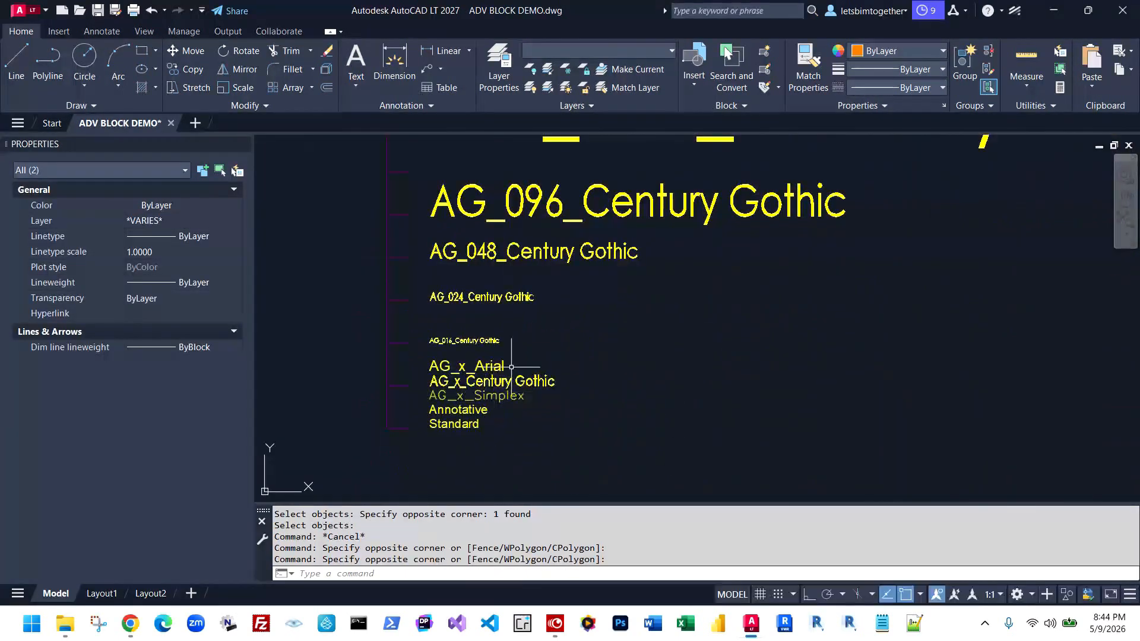
Examine the line type legend and the CTB plot style legend from their first entries to their last
scroll(512, 367, "down", 9)
scroll(424, 298, "up", 6)
middle_click_drag(424, 298, 759, 351)
middle_click_drag(539, 156, 648, 399)
mouse_move(430, 246)
middle_mouse_down()
mouse_move(484, 274)
mouse_move(753, 350)
middle_mouse_up()
scroll(754, 350, "down", 2)
middle_click_drag(611, 329, 875, 358)
scroll(712, 394, "down", 4)
scroll(750, 438, "up", 5)
middle_click_drag(751, 437, 722, 321)
scroll(724, 322, "up", 2)
scroll(747, 402, "up", 2)
middle_click_drag(746, 402, 715, 204)
middle_click_drag(692, 380, 690, 253)
middle_click_drag(671, 468, 672, 332)
middle_click_drag(681, 441, 682, 250)
scroll(685, 250, "down", 2)
middle_click_drag(681, 375, 666, 215)
middle_click_drag(655, 389, 650, 270)
scroll(700, 211, "up", 6)
middle_click_drag(785, 193, 776, 419)
middle_click_drag(751, 153, 758, 434)
scroll(617, 301, "down", 4)
middle_click_drag(650, 169, 672, 411)
scroll(673, 411, "down", 8)
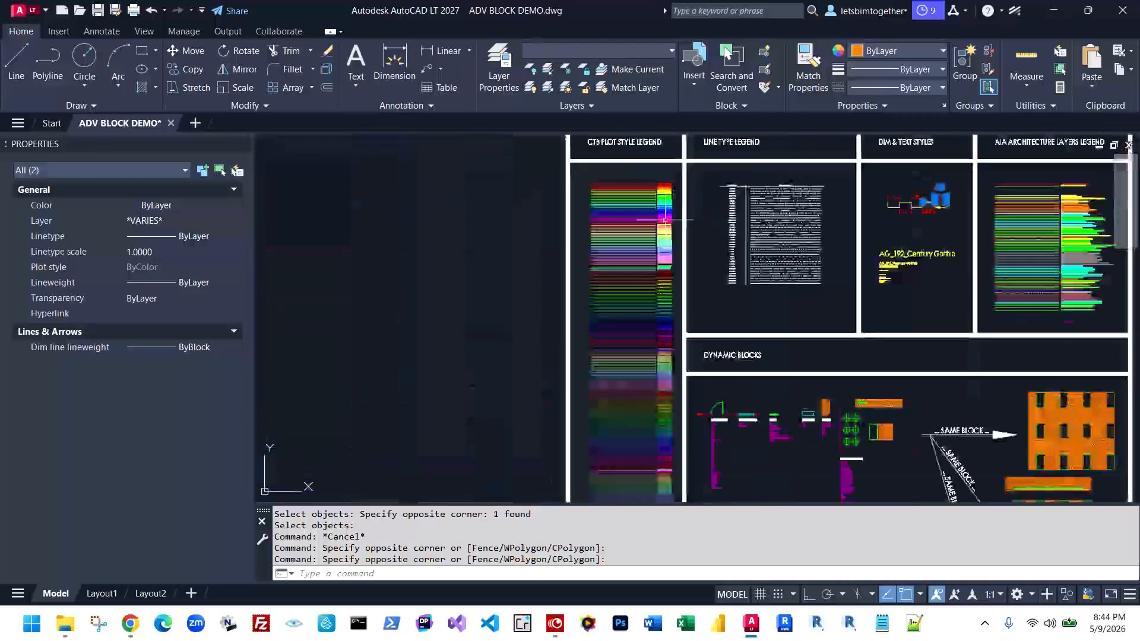
Examine the dynamic blocks legend, select the room ceiling and lights block to view its grips, and clear the selection
scroll(585, 280, "up", 7)
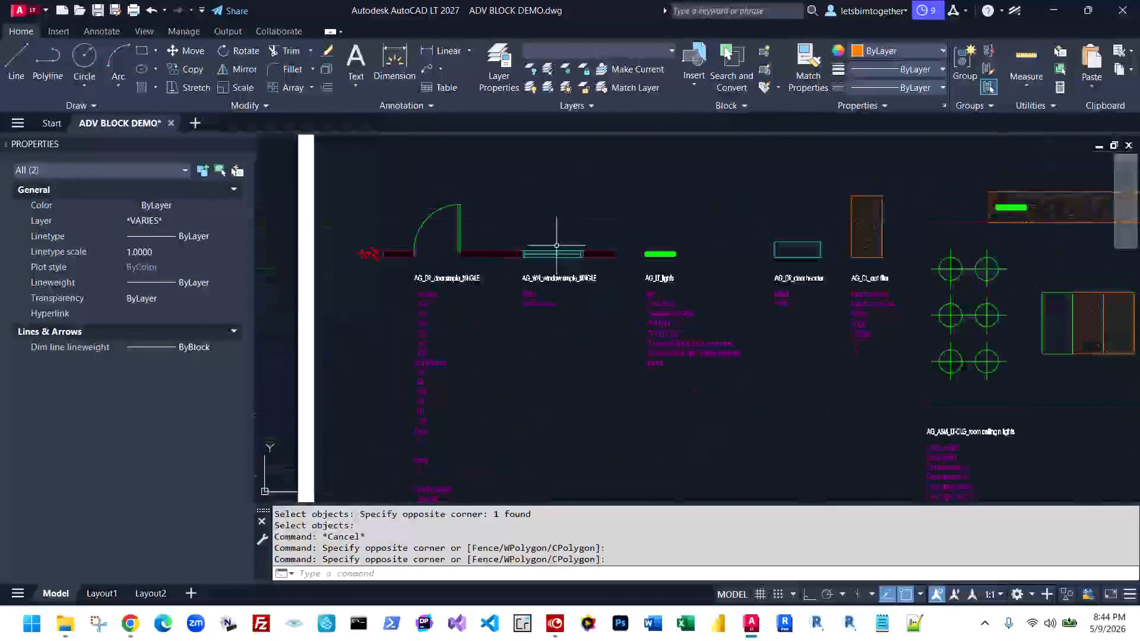
scroll(541, 260, "down", 2)
left_click(900, 205)
left_click(865, 272)
middle_click_drag(908, 326, 731, 336)
scroll(726, 360, "up", 4)
scroll(607, 288, "down", 2)
middle_click_drag(810, 311, 607, 279)
scroll(607, 280, "down", 4)
scroll(882, 299, "up", 2)
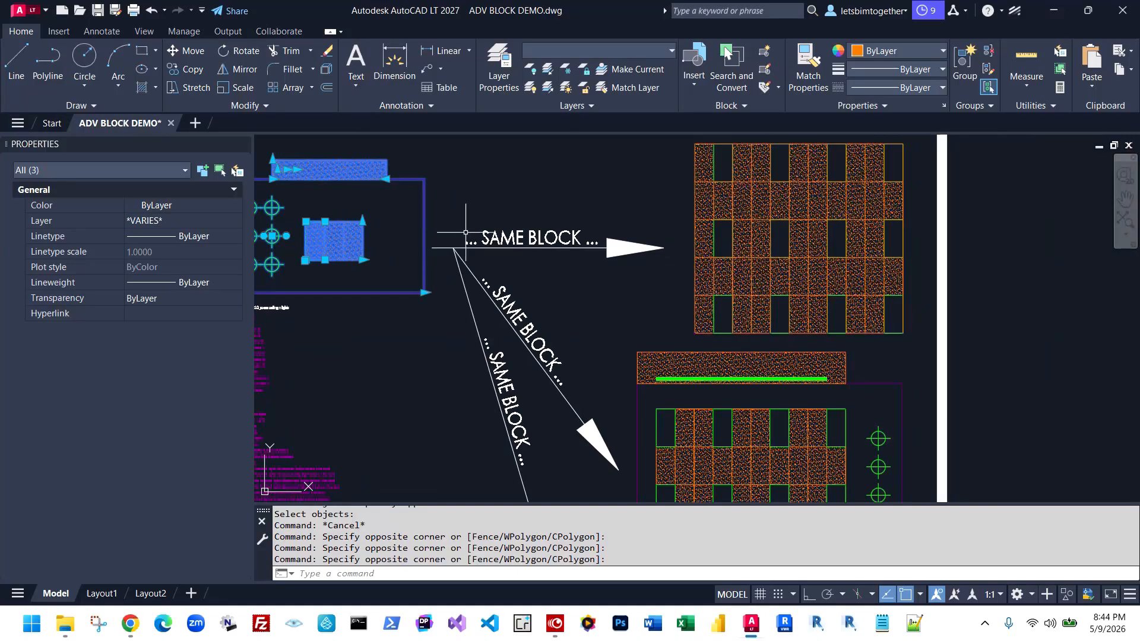
key("Escape")
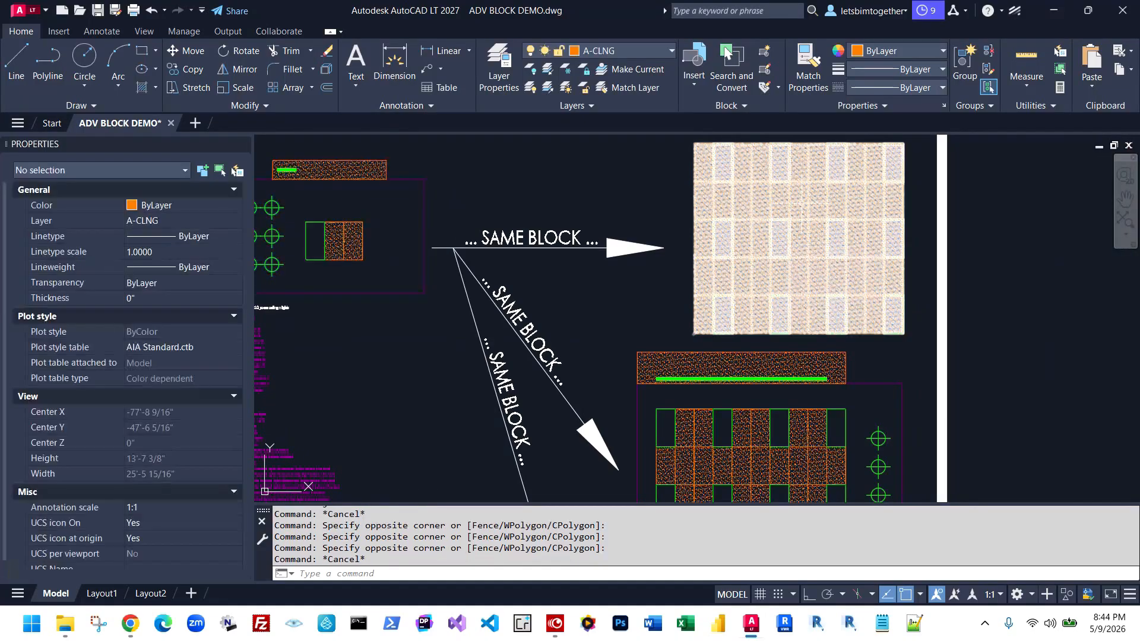
Examine the three ceiling block variants marked SAME BLOCK by selecting each to view its grips, and clear the selection
left_click(776, 224)
key("Escape")
middle_click_drag(918, 403, 892, 239)
left_click(738, 320)
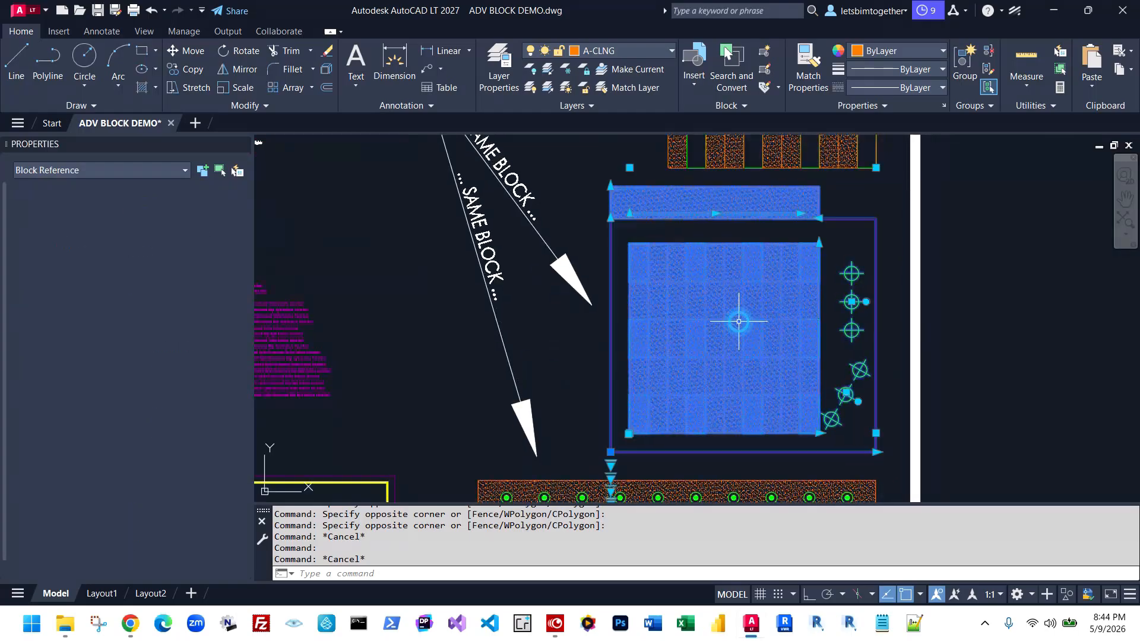
middle_click_drag(750, 416, 835, 205)
key("Escape")
scroll(834, 205, "down", 2)
left_click(776, 311)
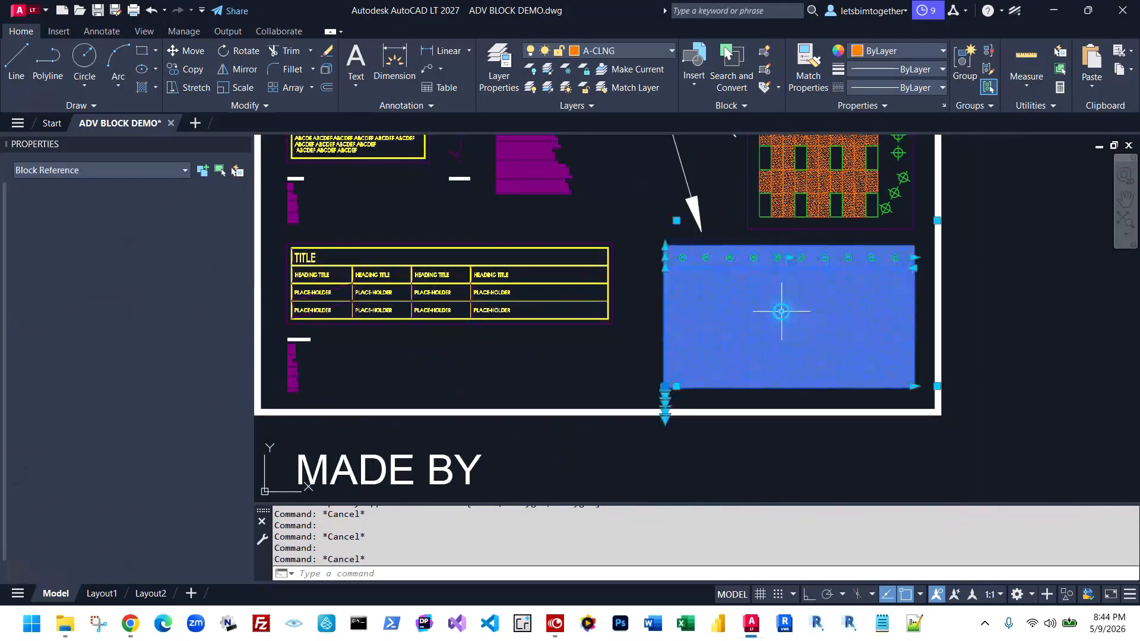
scroll(777, 360, "down", 4)
key("Escape")
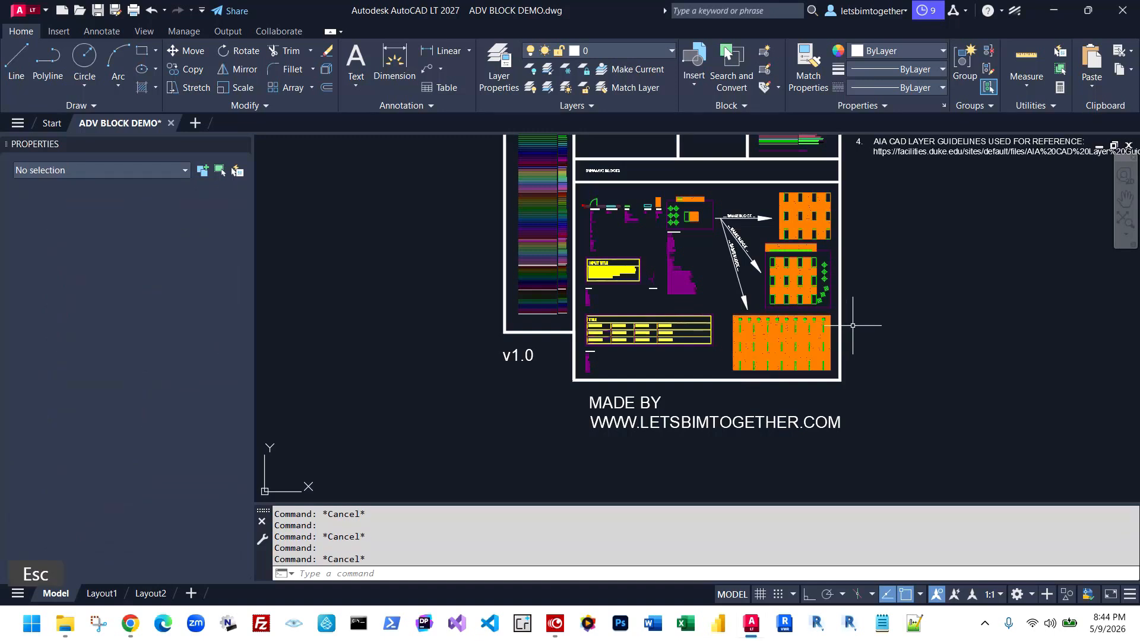
middle_click_drag(938, 294, 848, 393)
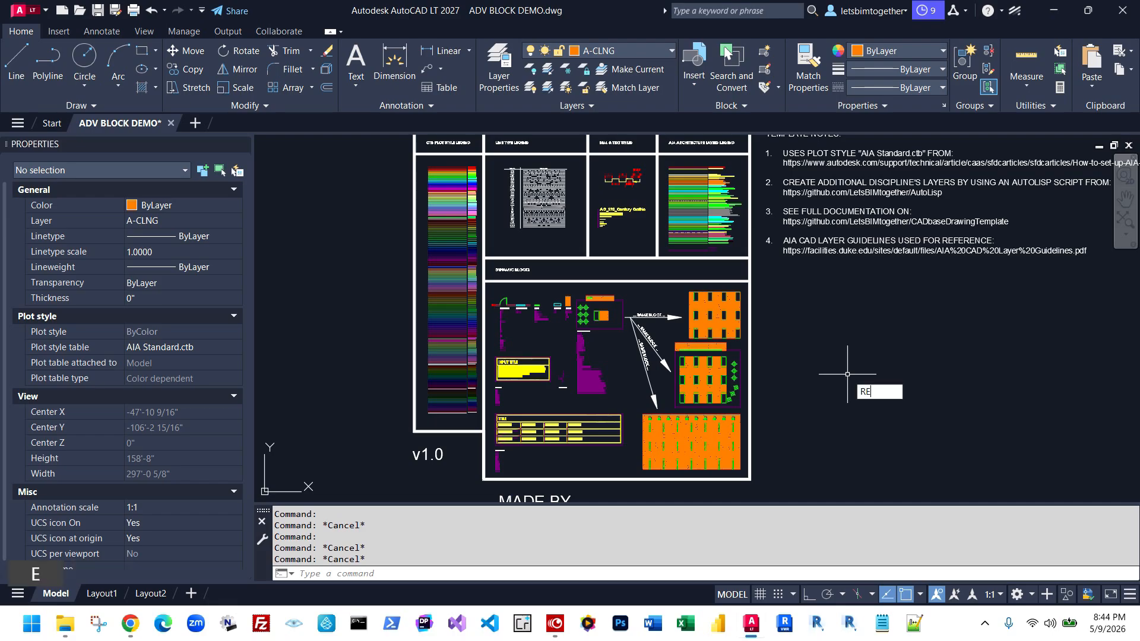
Run the RENAME command and review the drawing's block names, selecting entries such as AG__SCHD_LT_wall light and AG__SCHD_LT_cove light
key("Return")
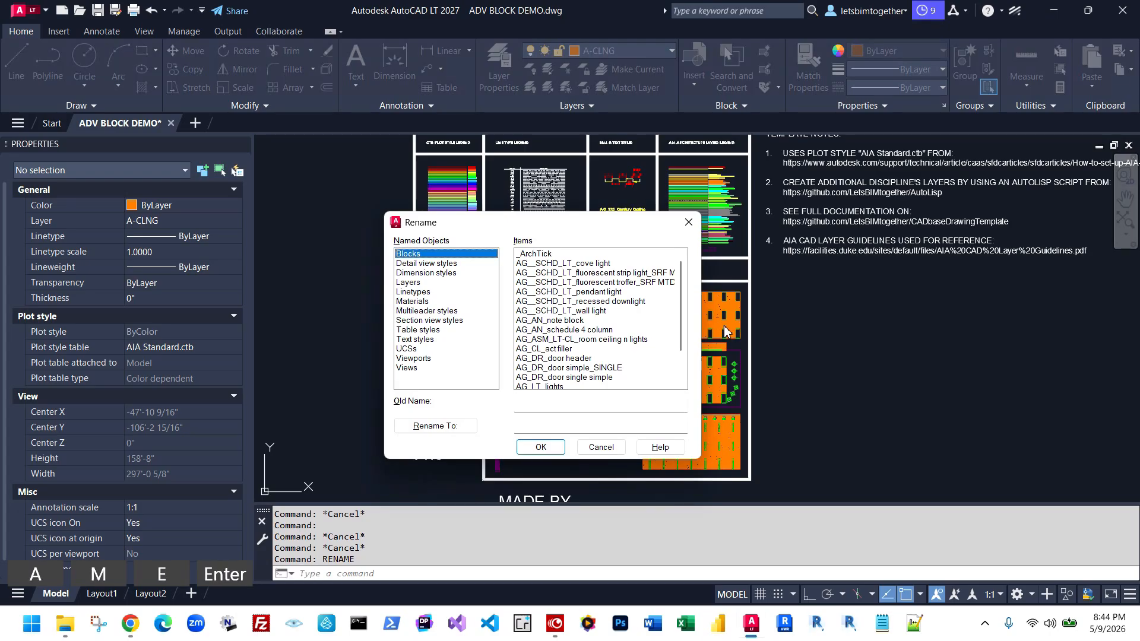
left_click_drag(623, 230, 544, 96)
mouse_move(602, 183)
left_mouse_down()
mouse_move(605, 212)
mouse_move(612, 169)
left_mouse_up()
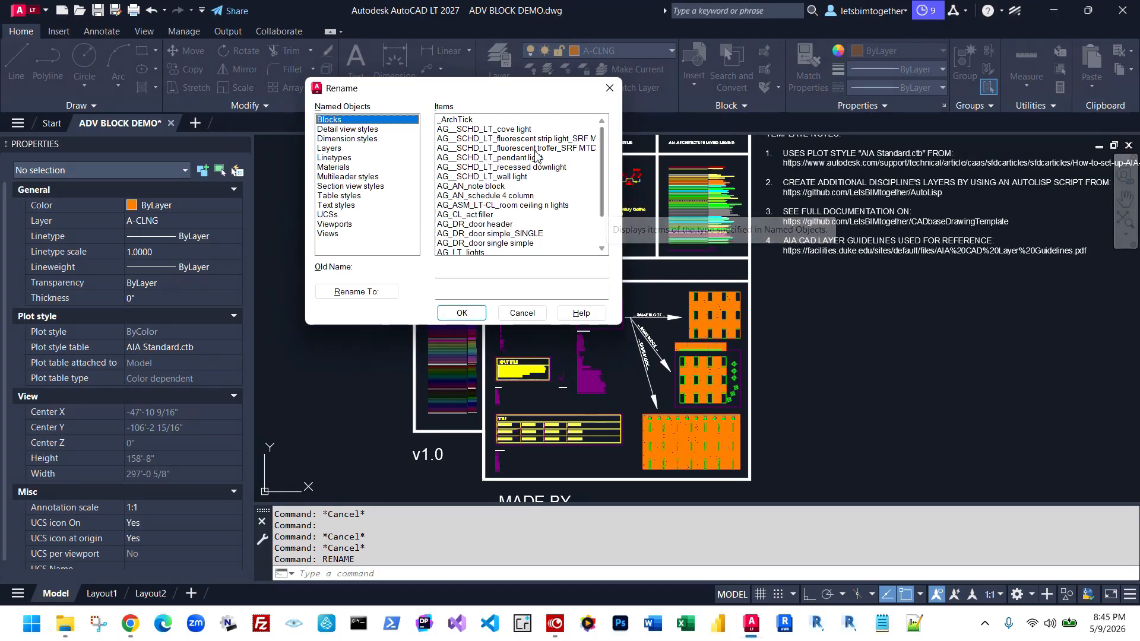
left_click_drag(503, 132, 506, 186)
scroll(520, 236, "down", 1)
scroll(518, 233, "down", 1)
left_click(515, 209)
left_click(515, 193)
left_click(515, 177)
left_click(511, 139)
scroll(511, 227, "up", 2)
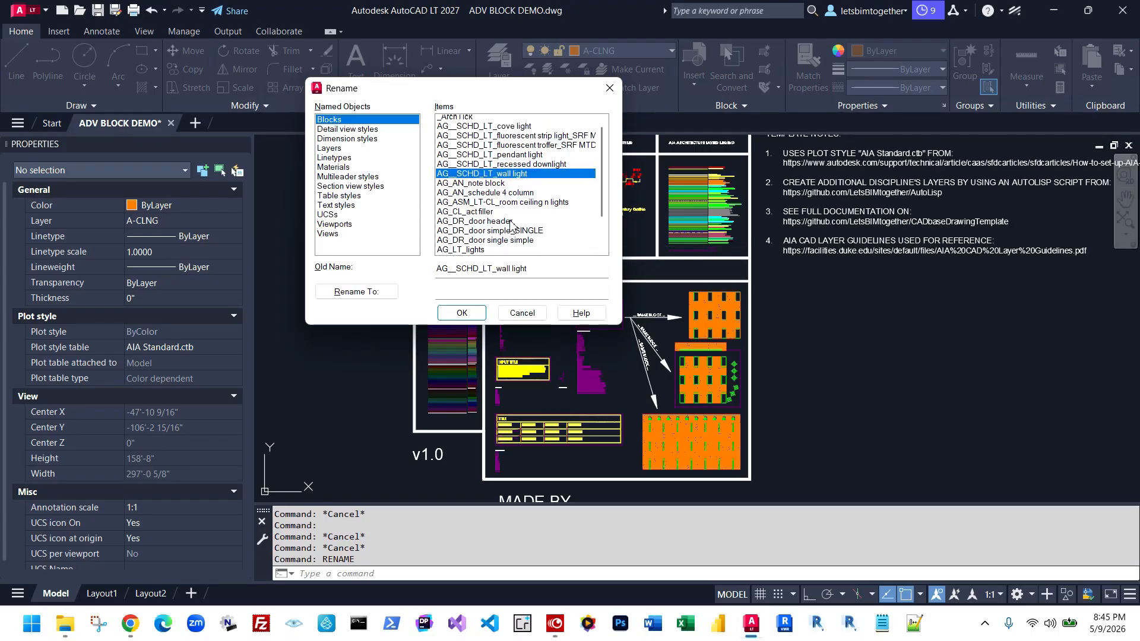
left_click(506, 131)
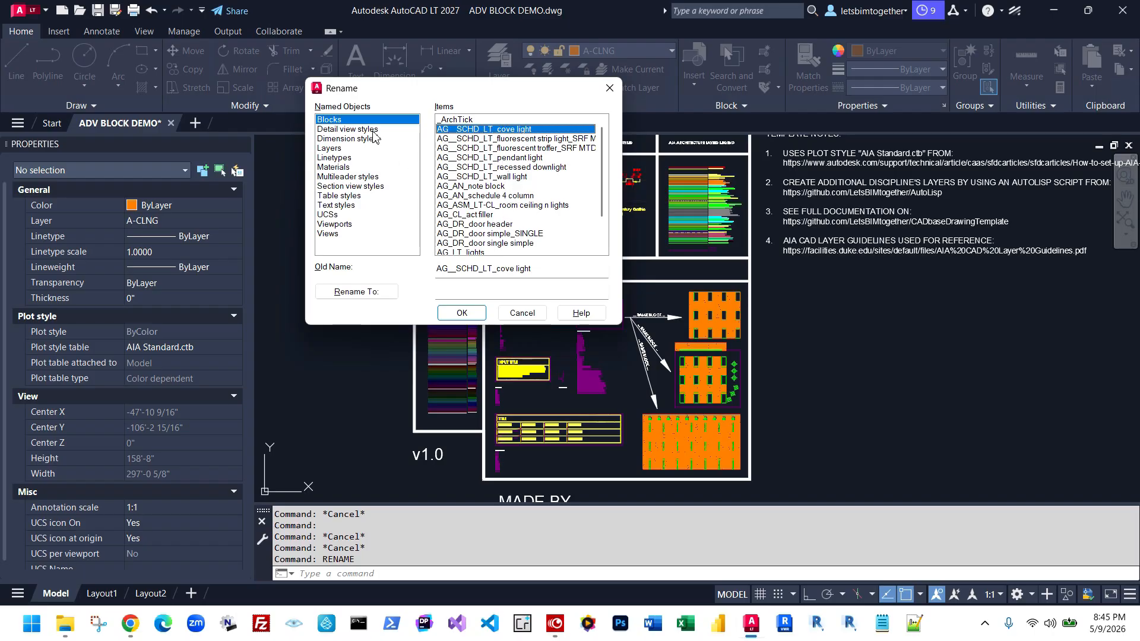
Review the detail view style, dimension style, layer and linetype names available for renaming, and close the Rename dialog without changes
left_click(374, 130)
mouse_move(503, 120)
left_mouse_down()
mouse_move(499, 193)
mouse_move(502, 126)
left_mouse_up()
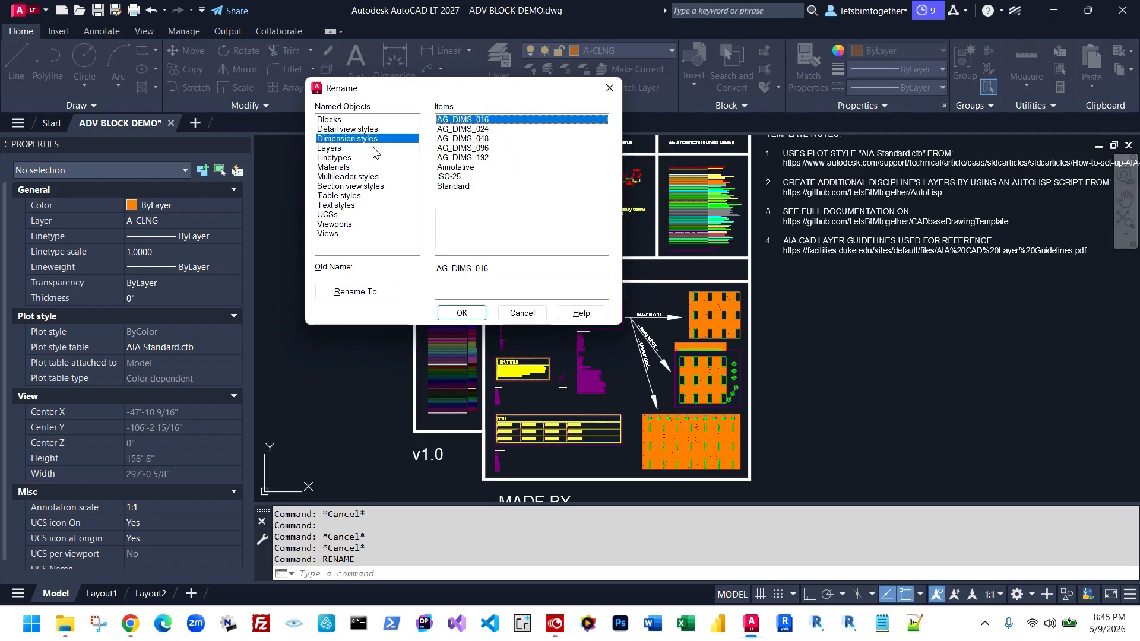
left_click(374, 148)
mouse_move(603, 146)
left_mouse_down()
mouse_move(600, 241)
mouse_move(593, 142)
mouse_move(602, 247)
mouse_move(597, 144)
left_mouse_up()
left_click(352, 158)
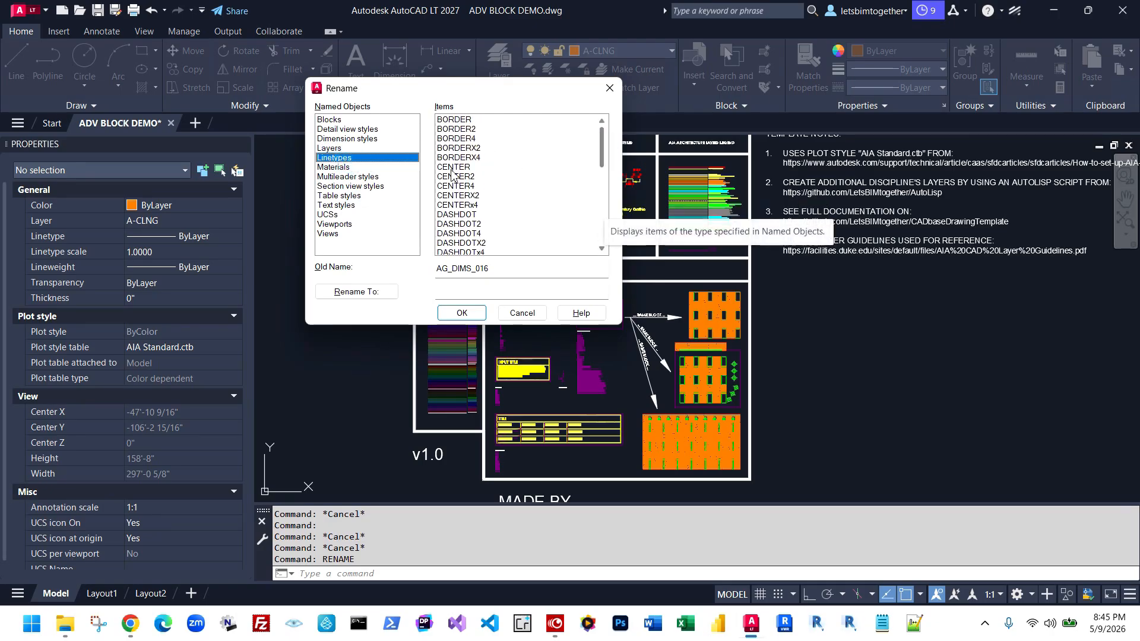
left_click(516, 313)
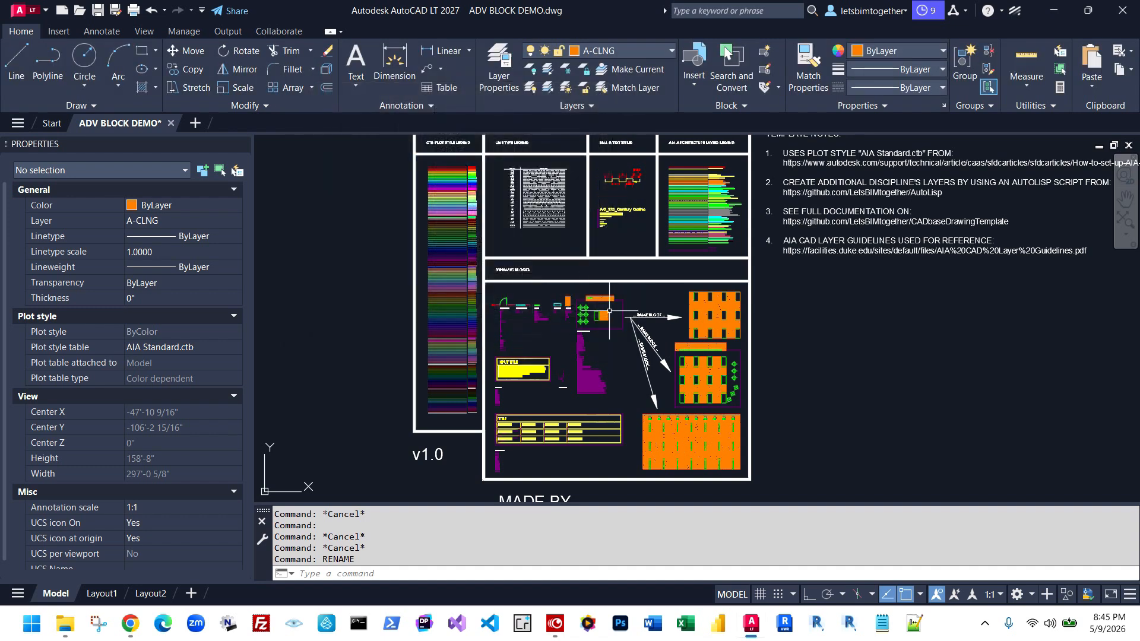
scroll(609, 310, "down", 4)
mouse_move(781, 351)
middle_mouse_down()
mouse_move(627, 409)
mouse_move(604, 482)
middle_mouse_up()
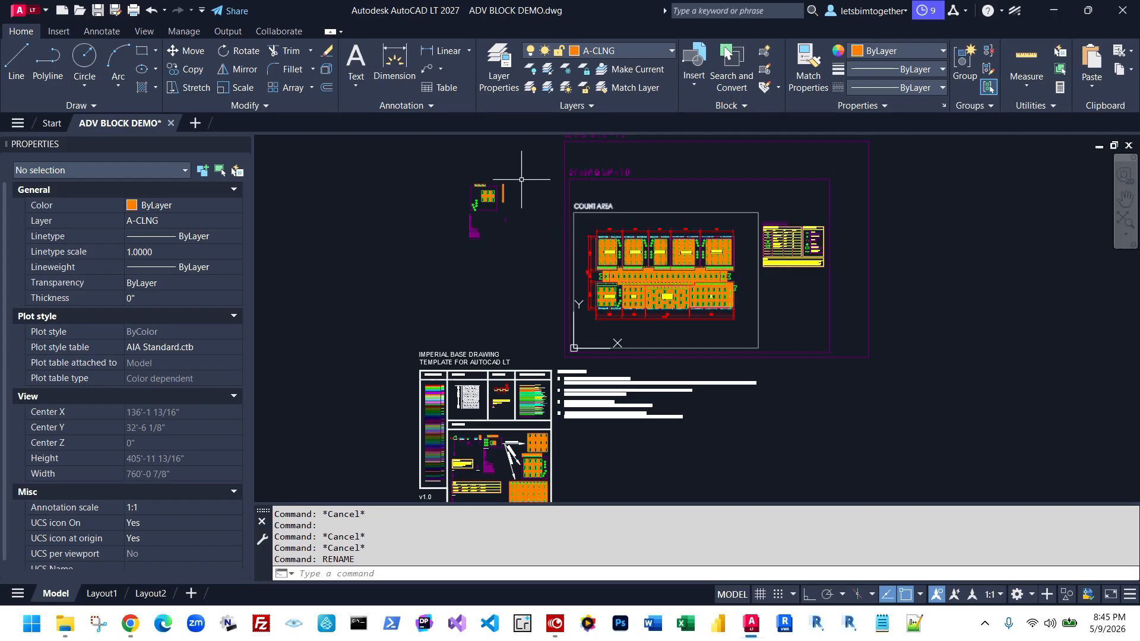
middle_click_drag(549, 432, 563, 355)
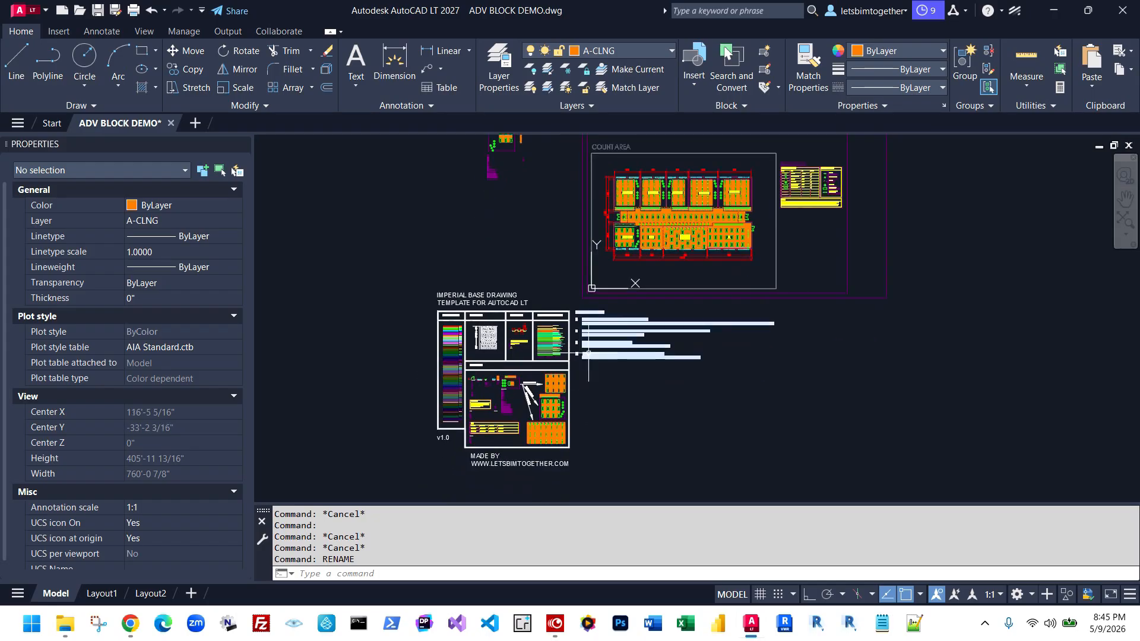